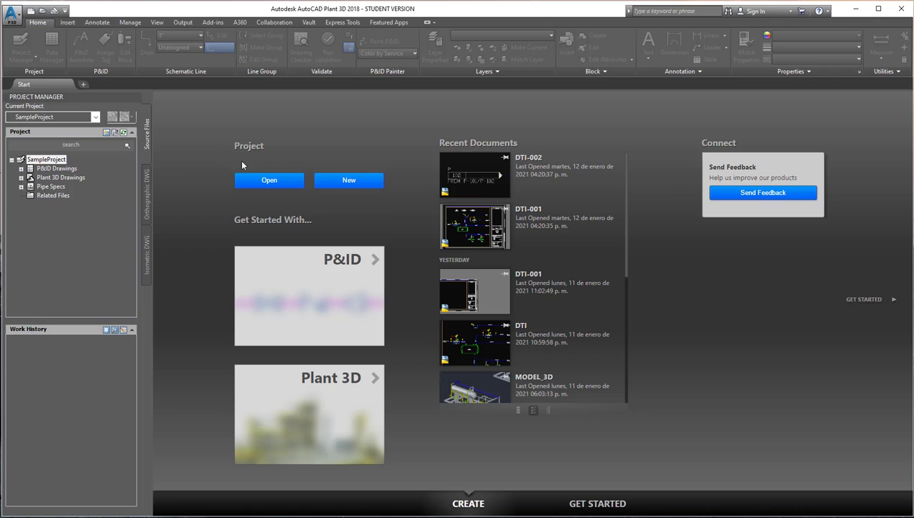
# - Browse the P&ID Drawings folders, then start a new project from the Current Project list
pyautogui.click(23, 170)
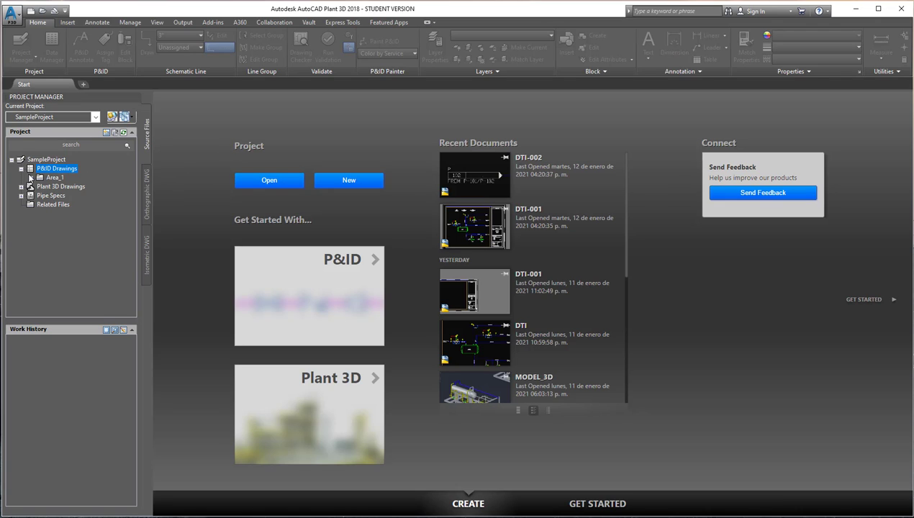
pyautogui.click(30, 178)
pyautogui.click(20, 168)
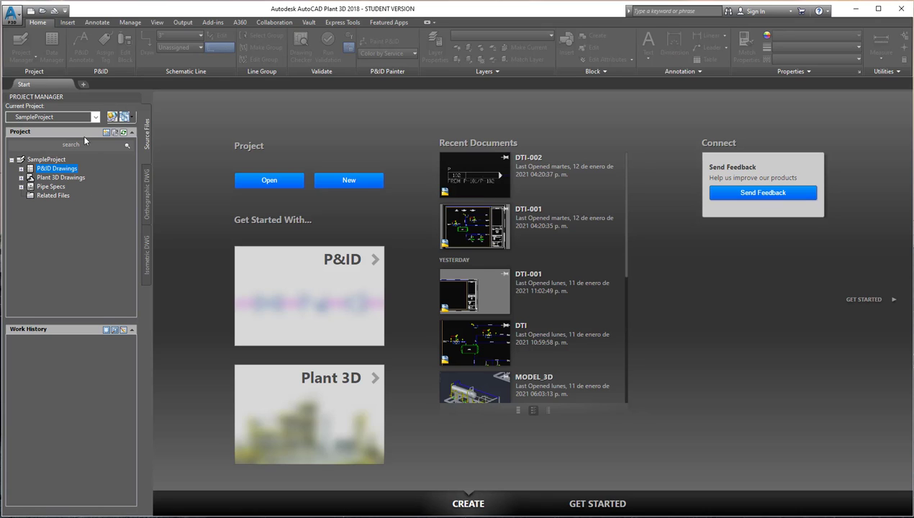
pyautogui.click(94, 116)
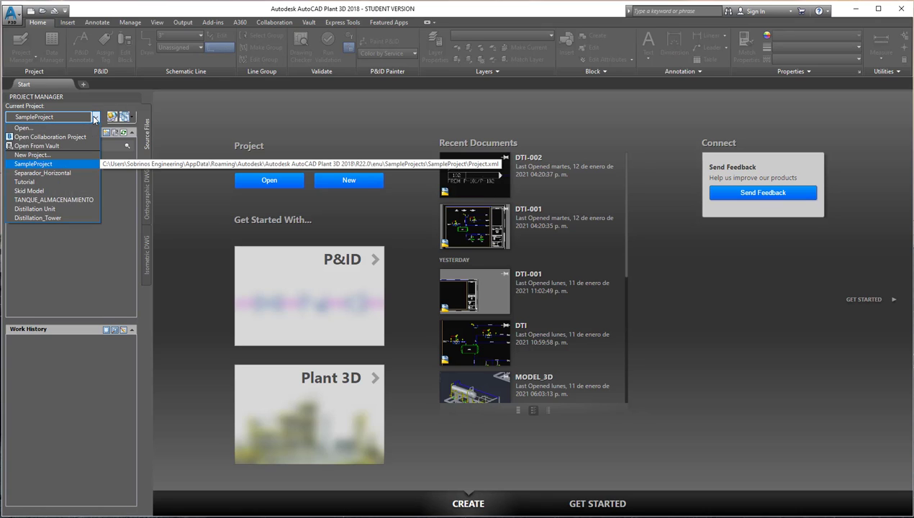
pyautogui.click(45, 154)
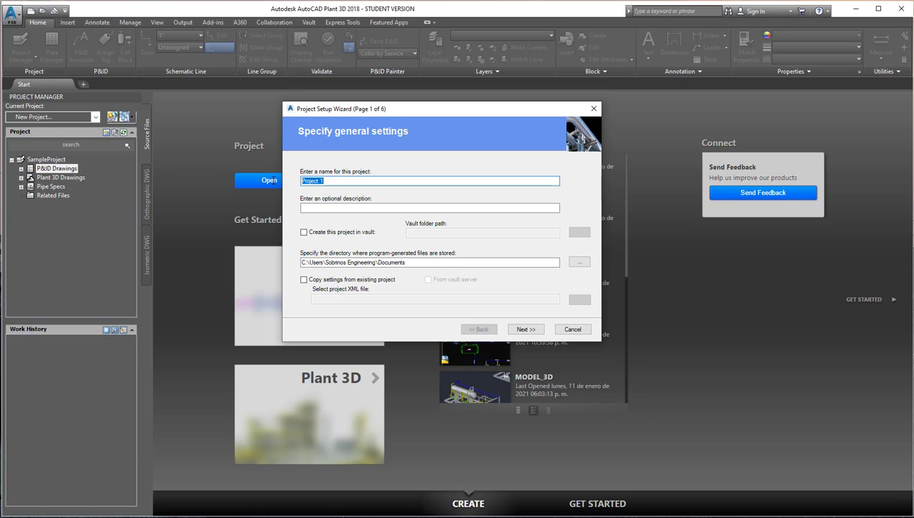
# - Name the project Proyecto1 and set metric units, reporting imperial nominal diameters in inches
pyautogui.write('Proyecto')
pyautogui.click(524, 329)
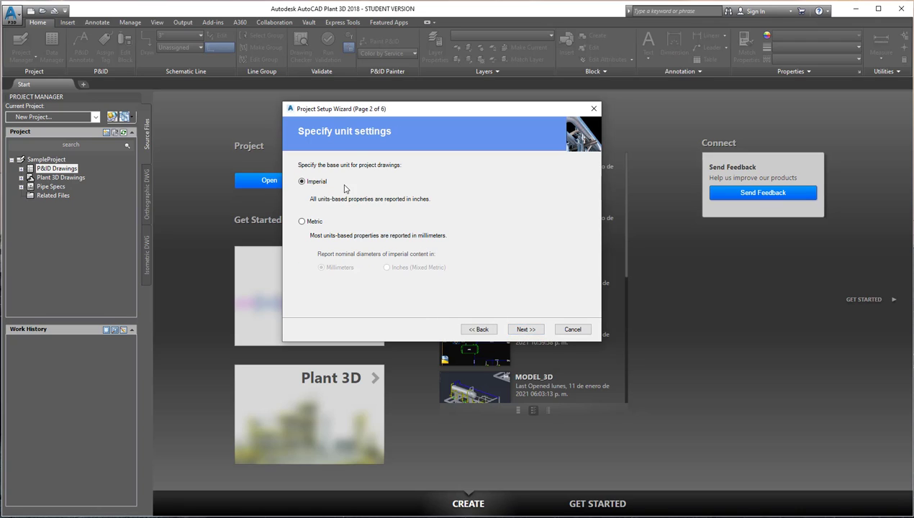
pyautogui.click(302, 223)
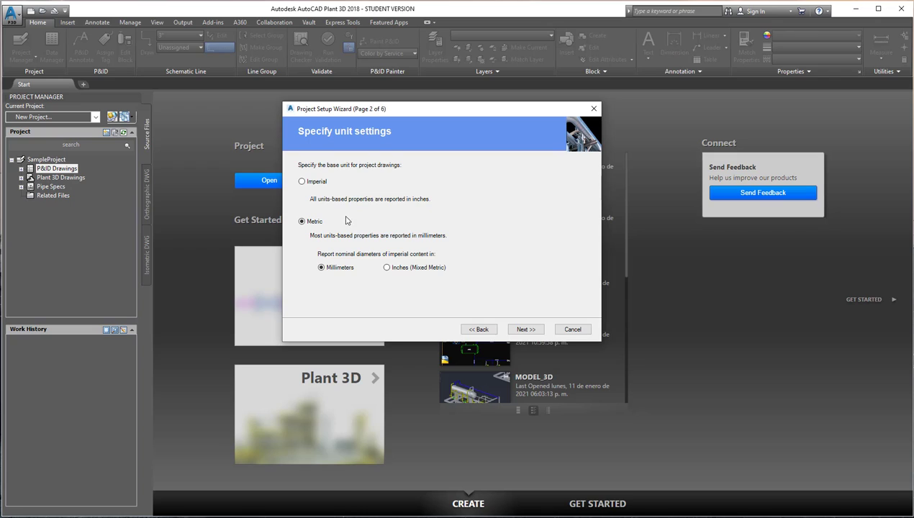
pyautogui.click(389, 268)
# - Keep the default P&ID, directory and database settings and finish the project setup
pyautogui.click(521, 330)
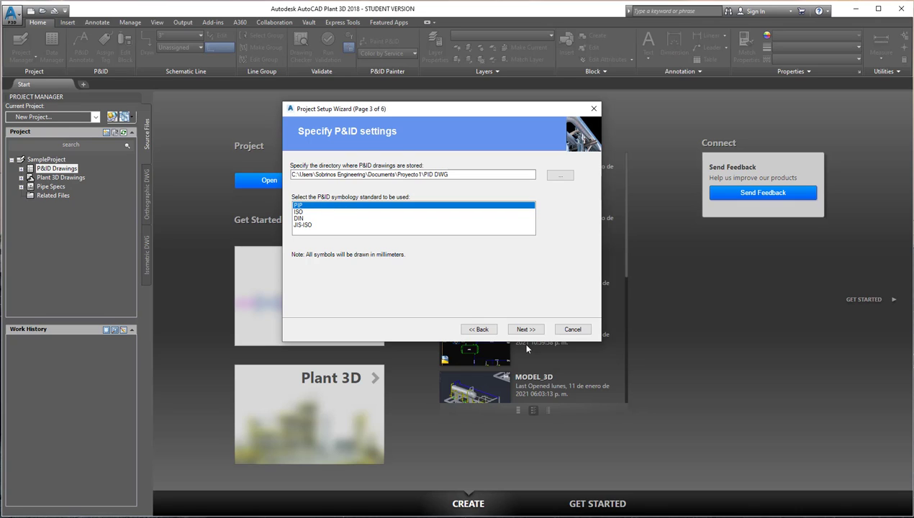
pyautogui.click(533, 330)
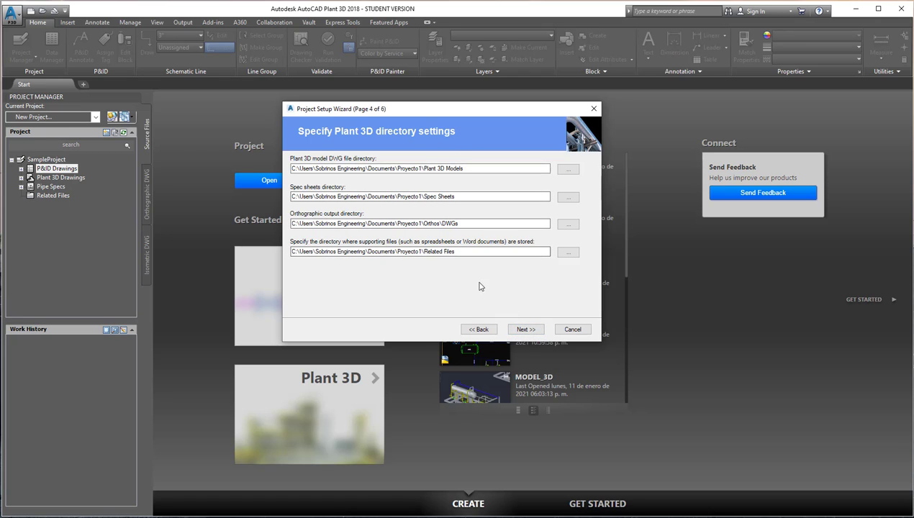
pyautogui.click(525, 329)
pyautogui.click(515, 328)
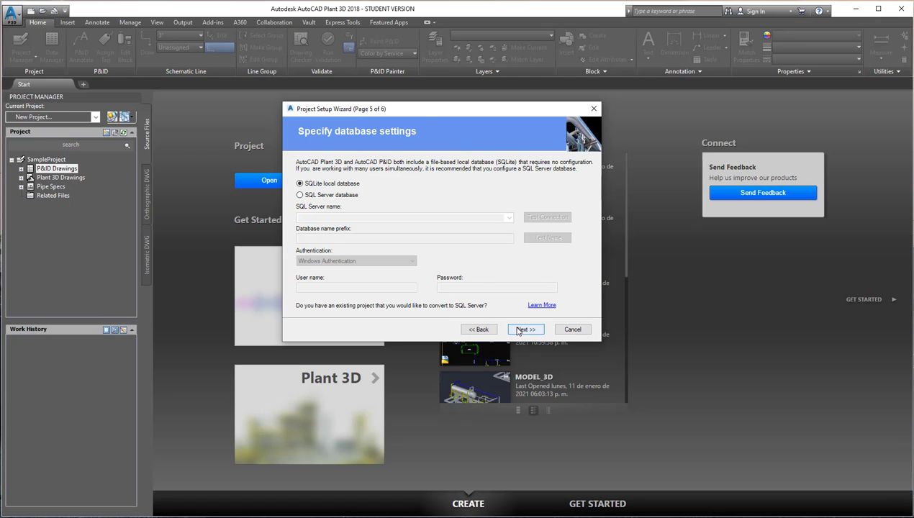
pyautogui.click(516, 330)
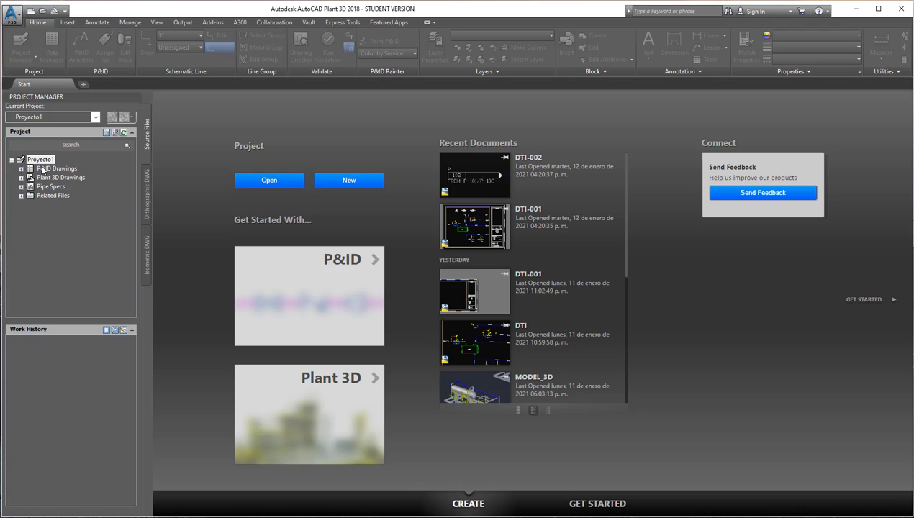
# - Create a new drawing named DTI-001 in the project's P&ID Drawings folder
pyautogui.click(43, 170)
pyautogui.rightClick(61, 173)
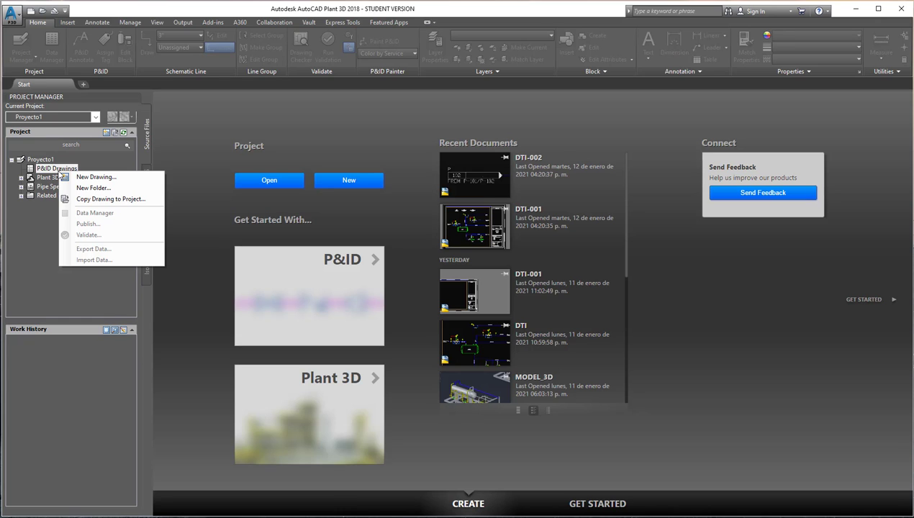
pyautogui.click(92, 178)
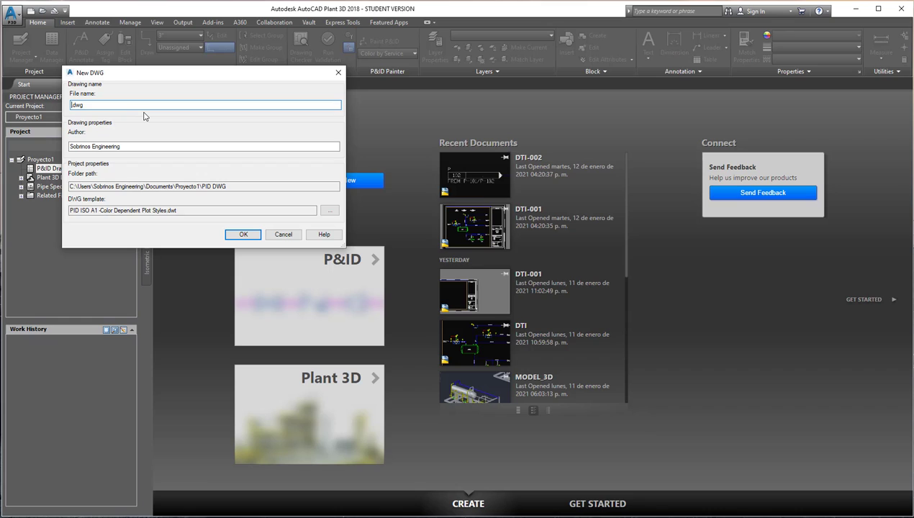
pyautogui.write('DTI')
pyautogui.write('-0')
pyautogui.write('01')
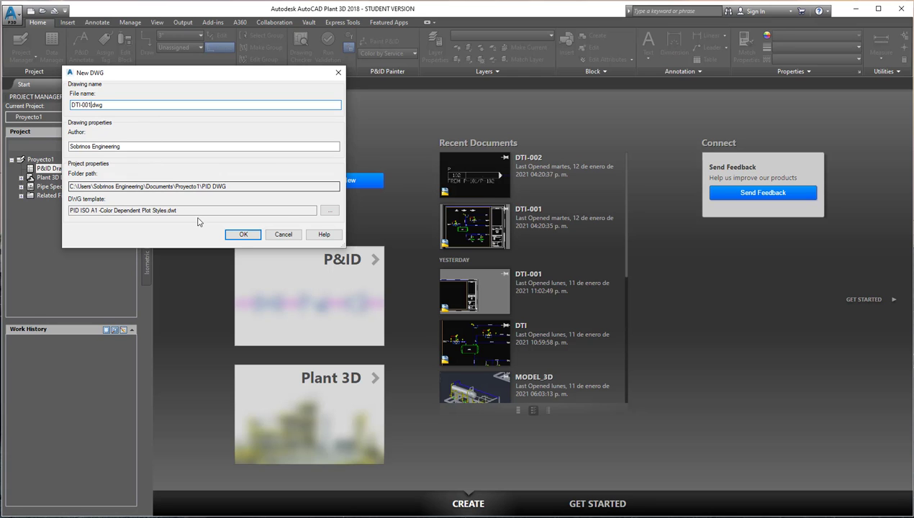
pyautogui.click(241, 235)
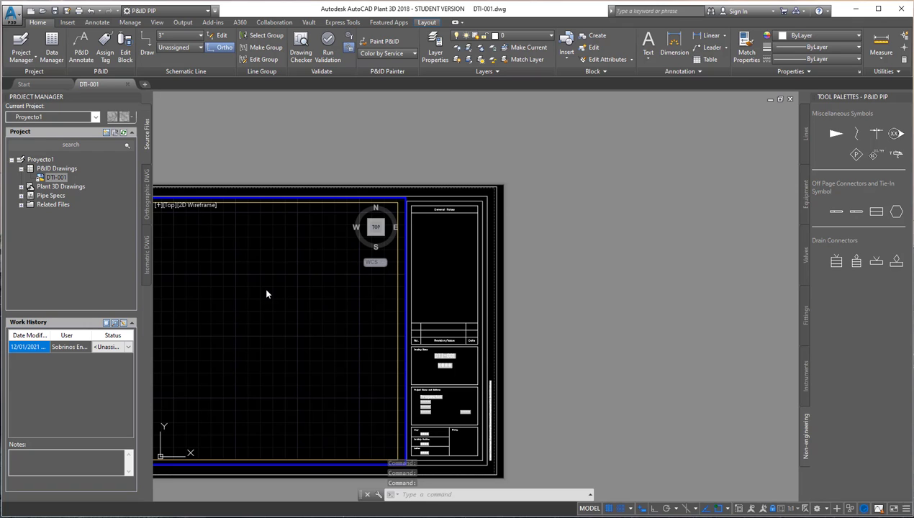
# - Zoom to extents so the DTI-001 sheet fills the view
pyautogui.moveTo(270, 287)
pyautogui.mouseDown(button='middle')
pyautogui.moveTo(360, 240)
pyautogui.moveTo(381, 244)
pyautogui.mouseUp(button='middle')
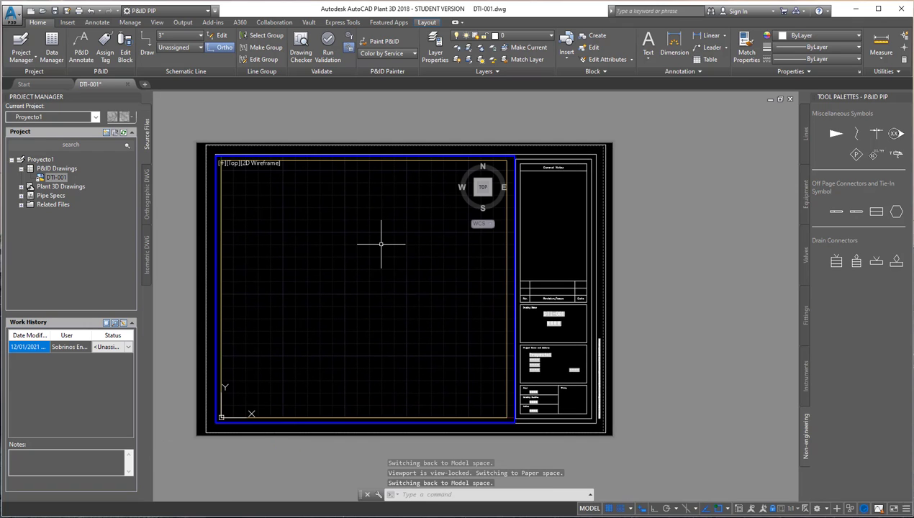
pyautogui.write('z')
pyautogui.press('Return')
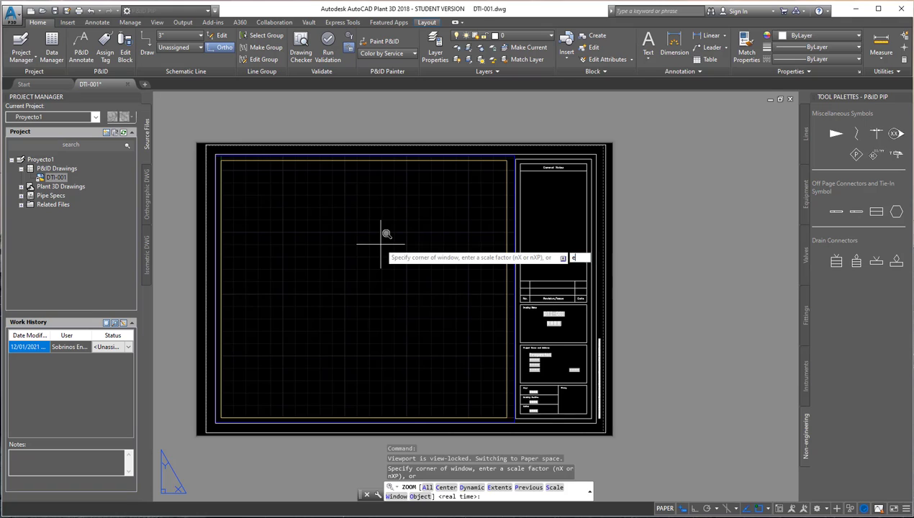
pyautogui.scroll(2, 387, 234)
pyautogui.write('e')
pyautogui.press('Return')
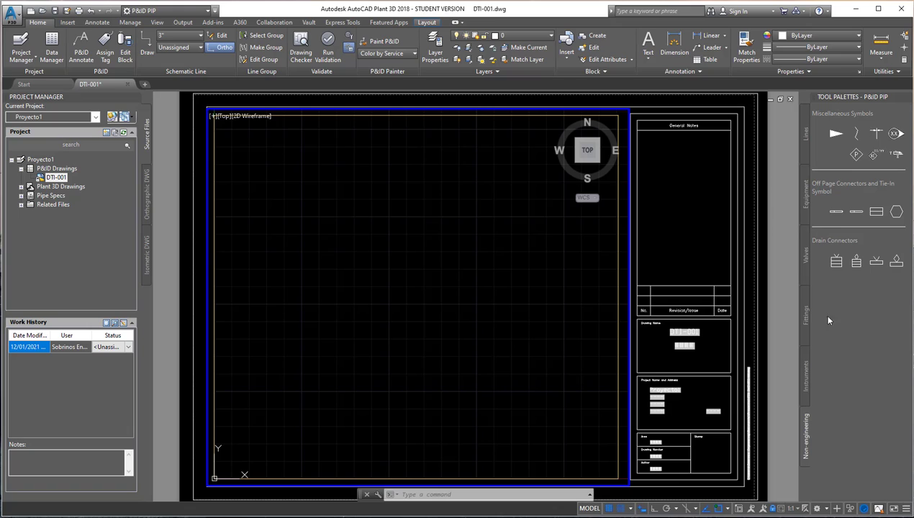
# - Show the Lines palette, keep the P&ID PIP workspace, and scroll Equipment to the vessels
pyautogui.click(806, 133)
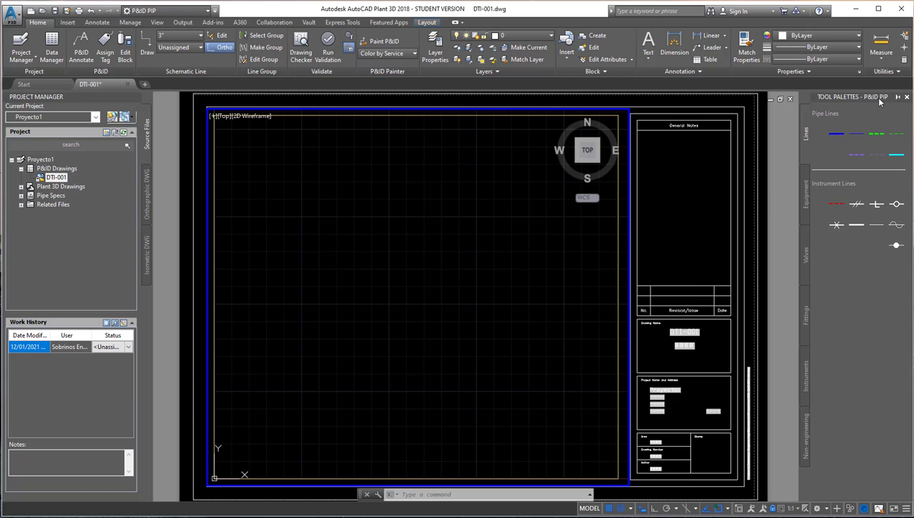
pyautogui.click(815, 508)
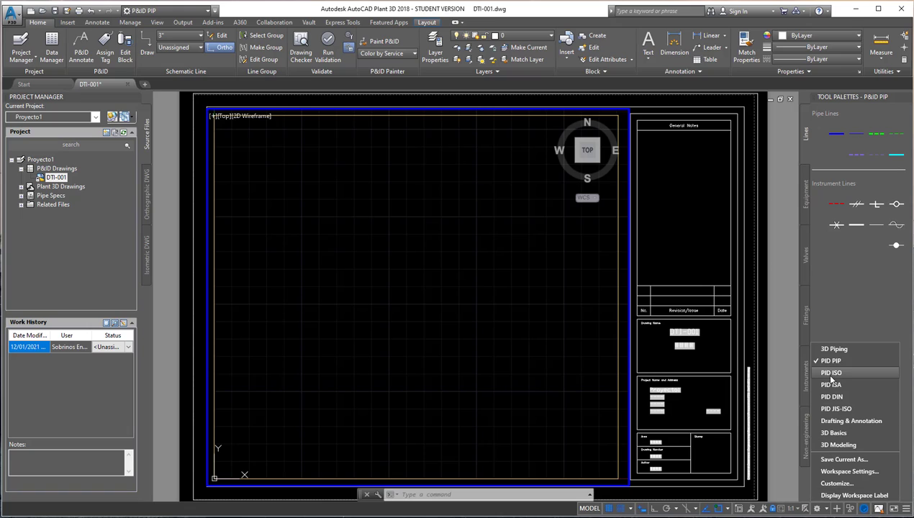
pyautogui.click(827, 292)
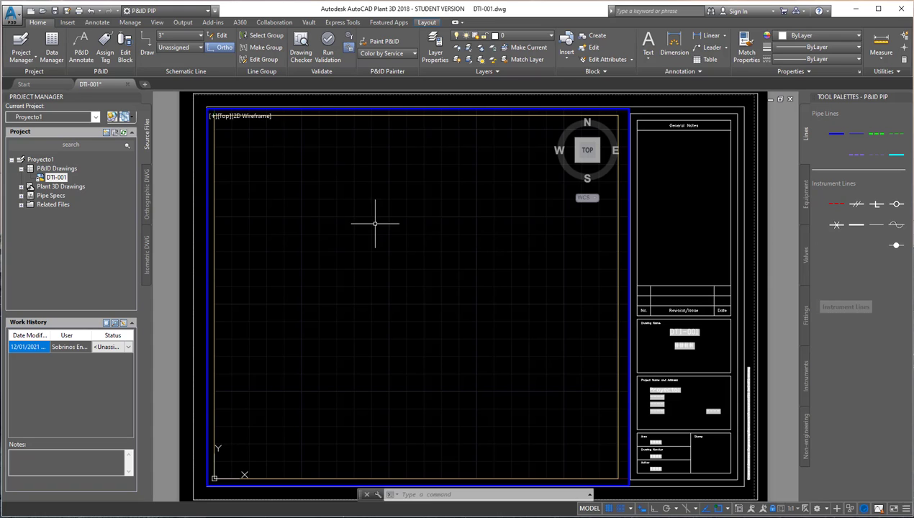
pyautogui.click(206, 12)
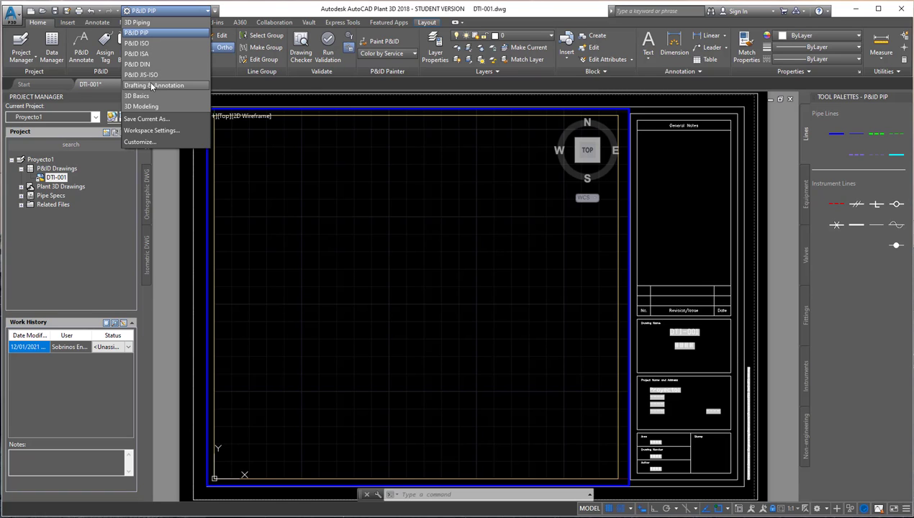
pyautogui.click(417, 245)
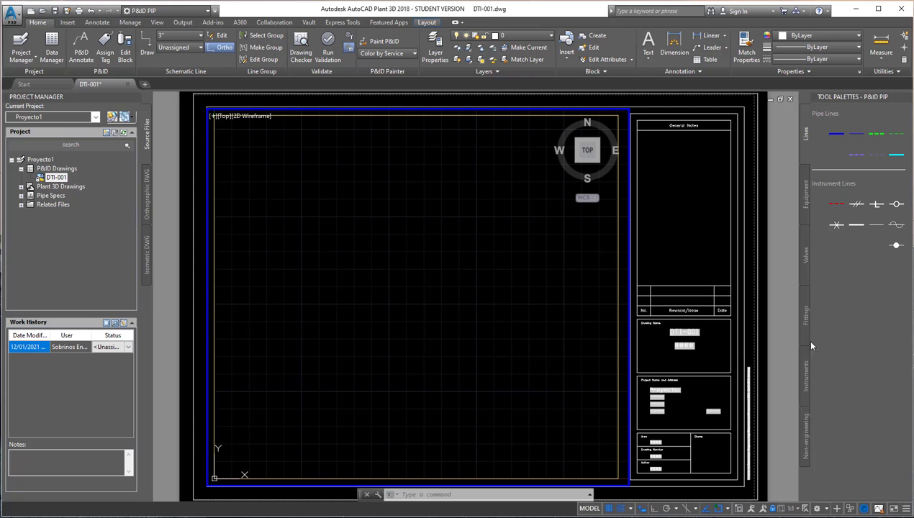
pyautogui.click(804, 198)
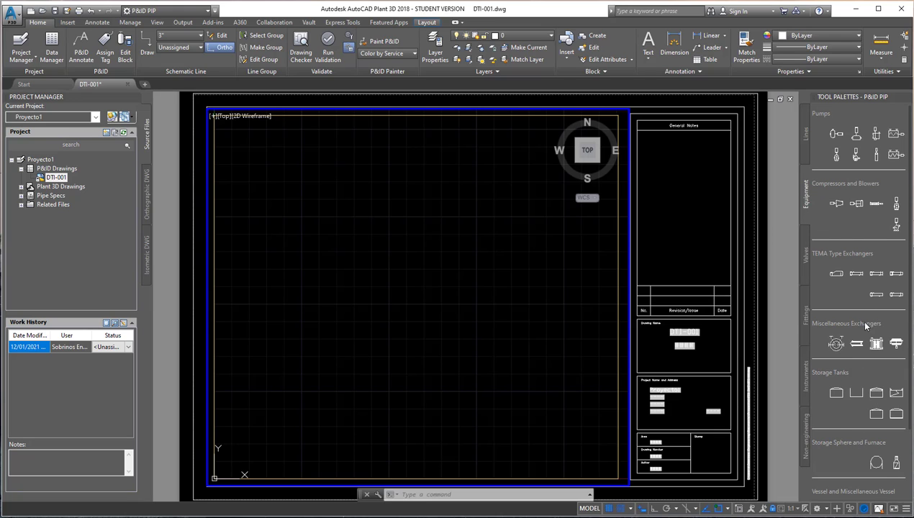
pyautogui.scroll(-3, 866, 325)
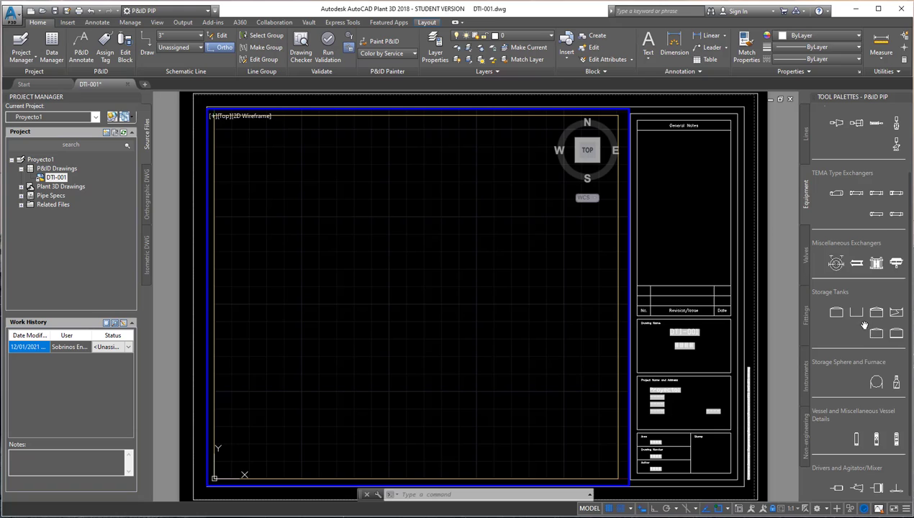
# - Place a vertical vessel tagged V-101 (V - Drums) with its label at the centre
pyautogui.click(859, 443)
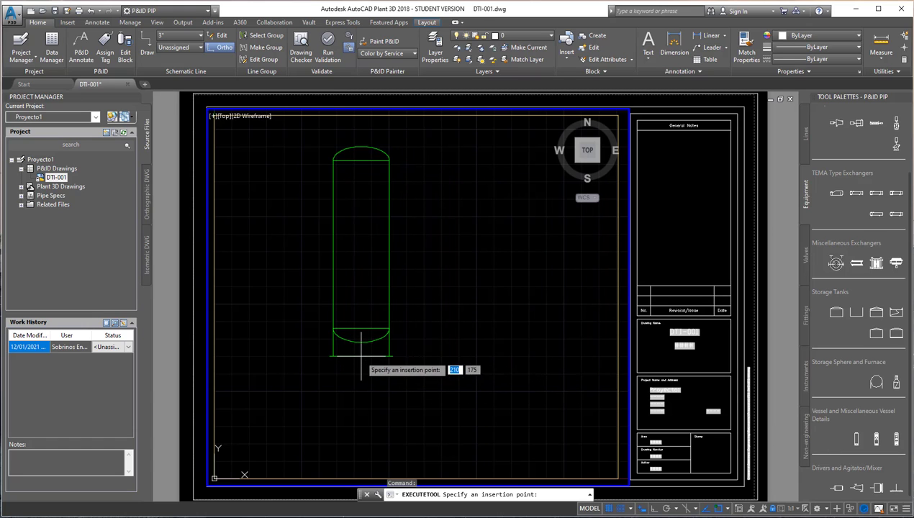
pyautogui.click(360, 353)
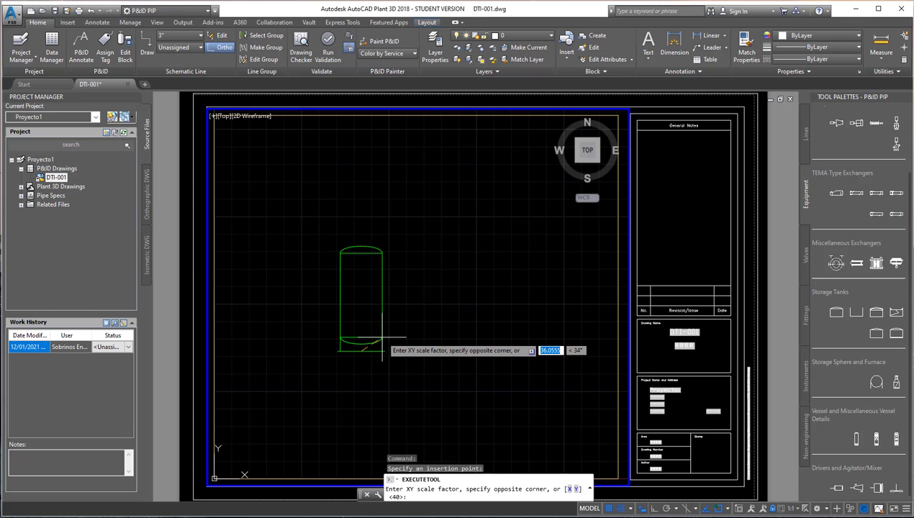
pyautogui.click(381, 335)
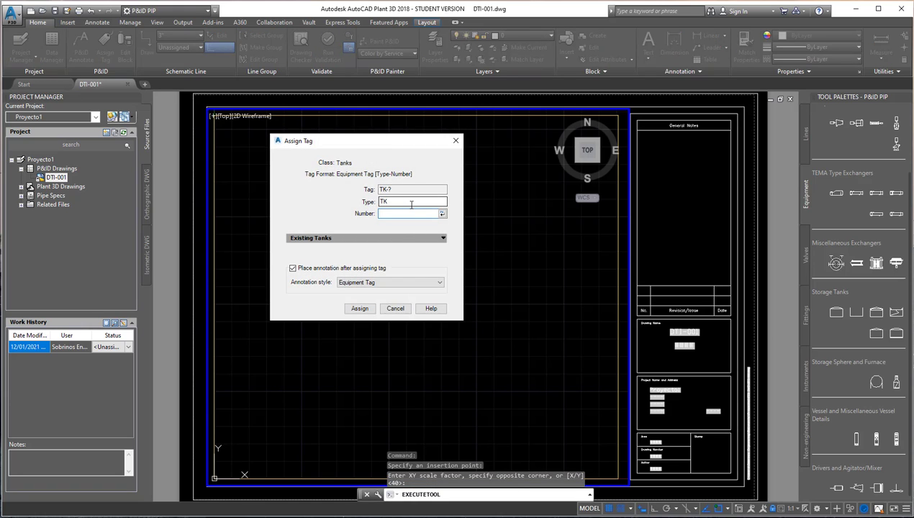
pyautogui.click(411, 203)
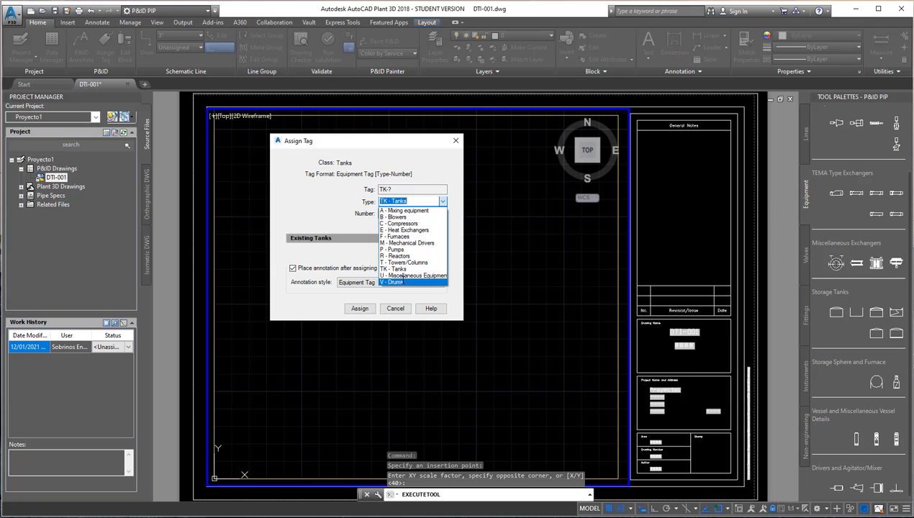
pyautogui.click(403, 281)
pyautogui.write('101')
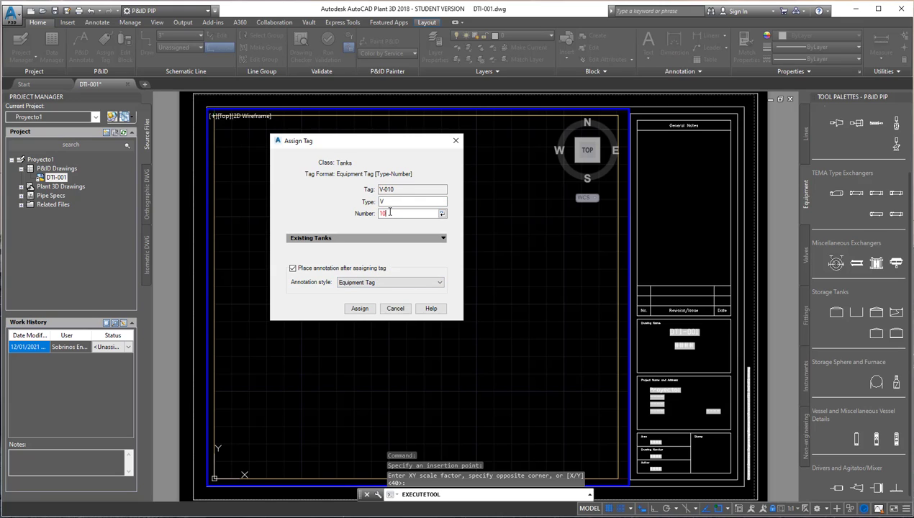
pyautogui.click(359, 309)
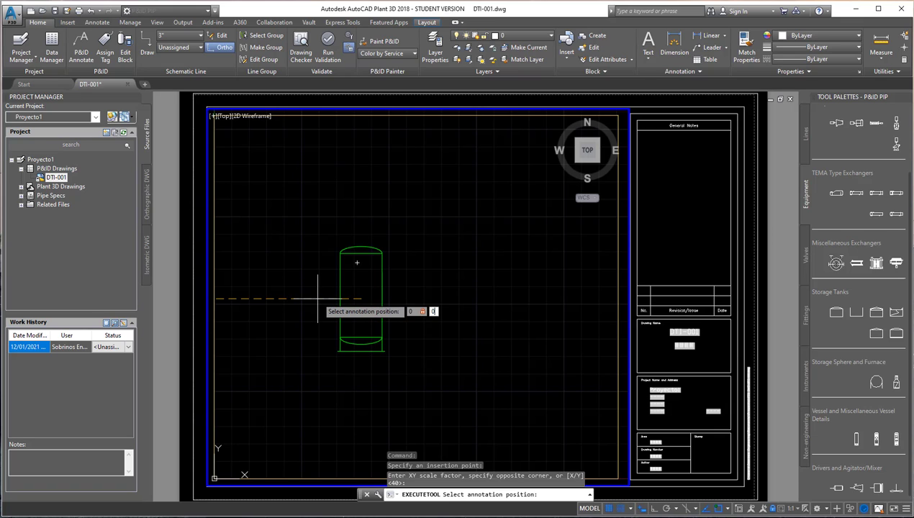
pyautogui.press('Return')
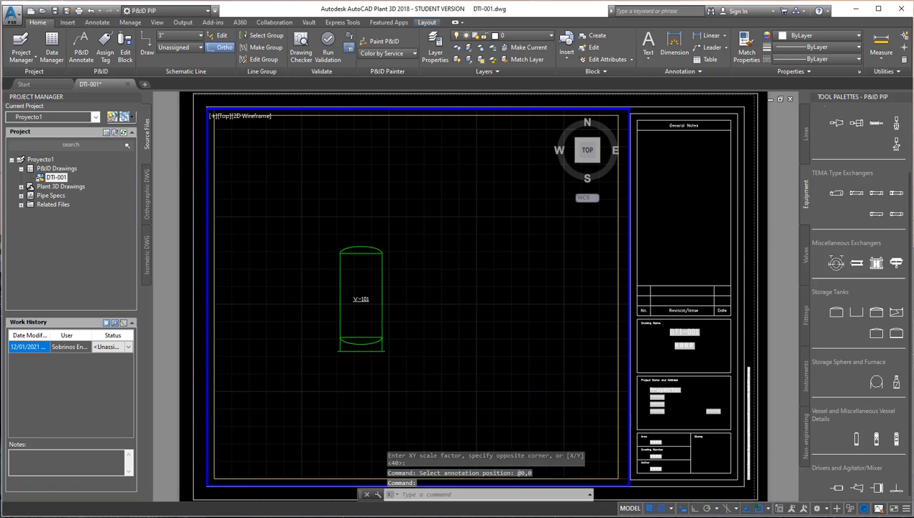
# - Check the V-101 tag in the annotation editor, leaving it unchanged
pyautogui.scroll(5, 363, 310)
pyautogui.scroll(-5, 365, 312)
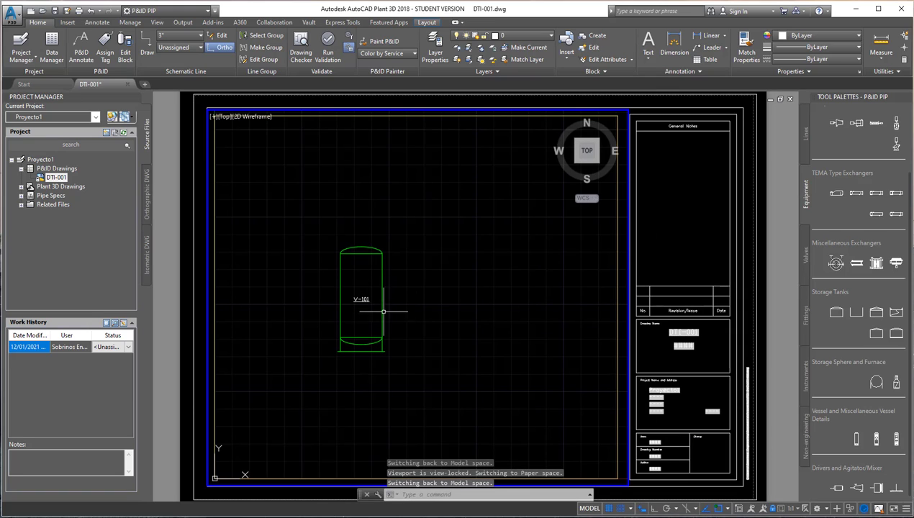
pyautogui.doubleClick(364, 300)
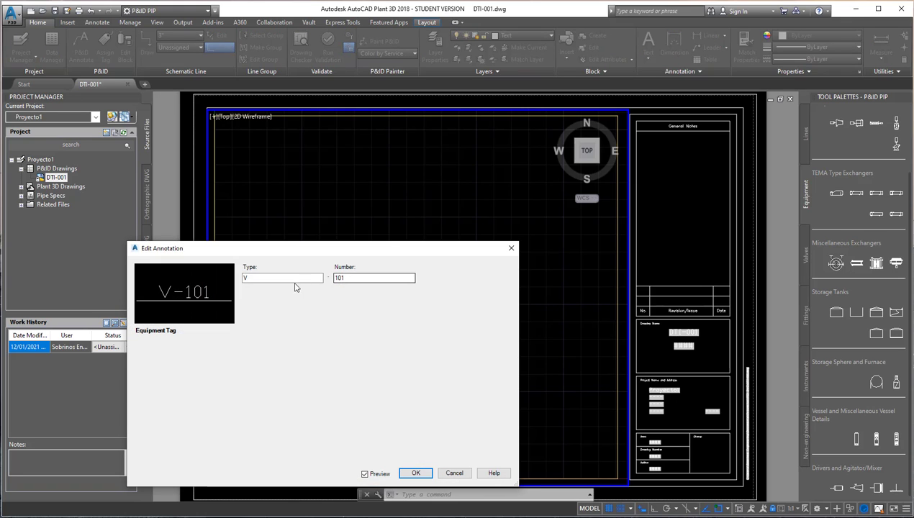
pyautogui.click(452, 474)
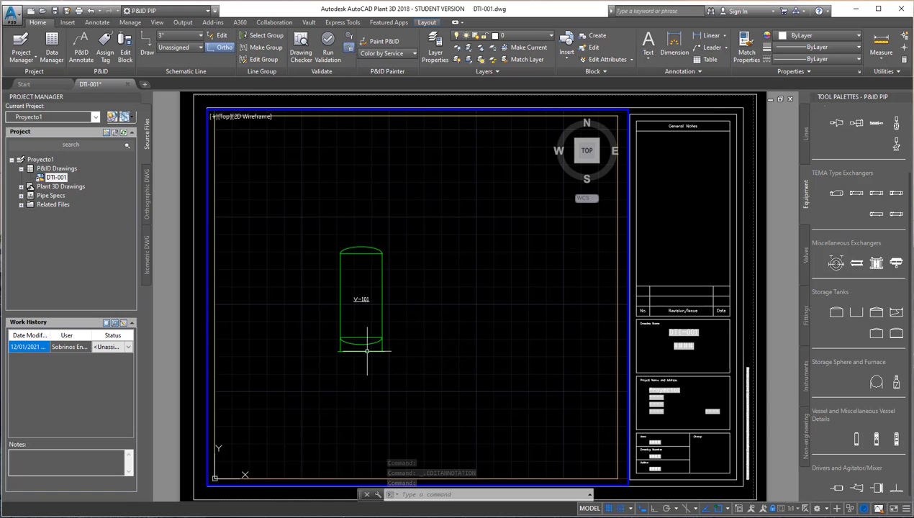
pyautogui.scroll(4, 365, 351)
# - Rotate V-101 90° about its bottom-right corner with Ortho on so it lies horizontally
pyautogui.click(365, 314)
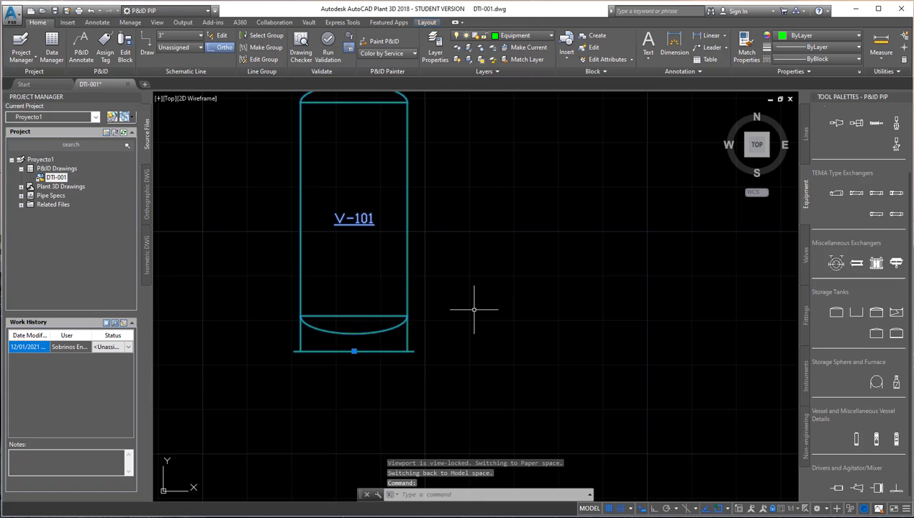
pyautogui.write('RO')
pyautogui.press('Return')
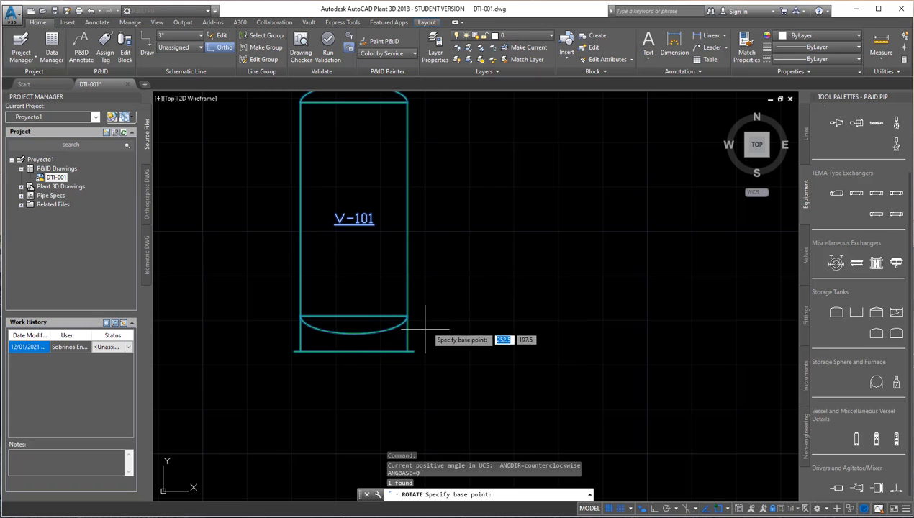
pyautogui.click(413, 352)
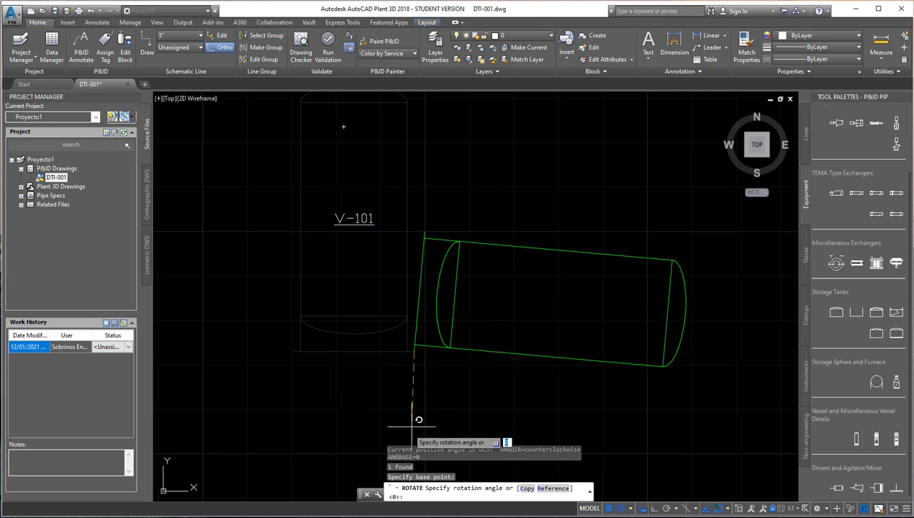
pyautogui.click(643, 508)
pyautogui.click(377, 392)
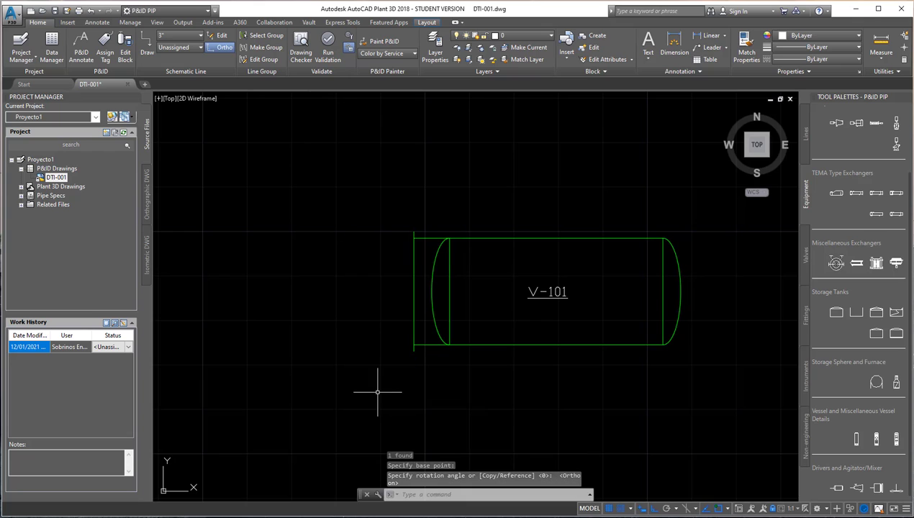
# - Recentre the view and bring up the options for vessel V-101
pyautogui.moveTo(559, 380); pyautogui.dragTo(430, 353, button='middle')
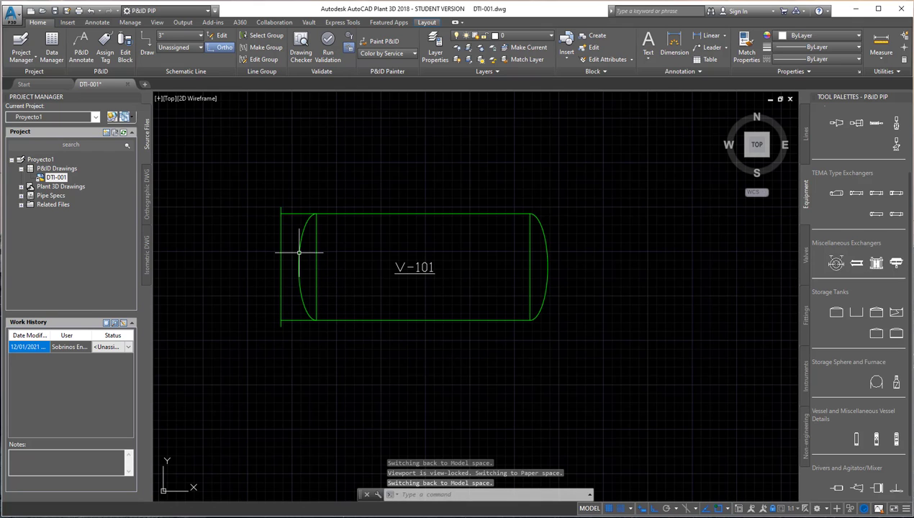
pyautogui.click(299, 251)
pyautogui.rightClick(298, 251)
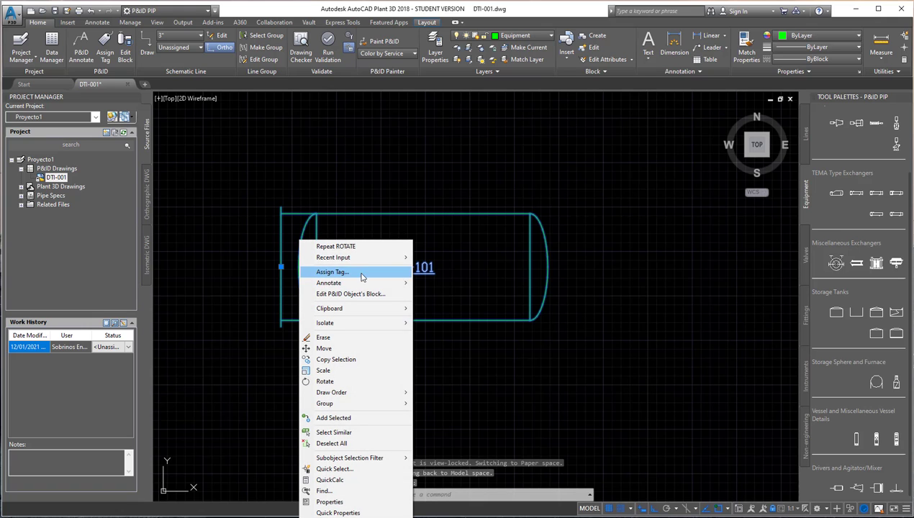
# - Edit the vessel's block and erase its base line
pyautogui.click(378, 294)
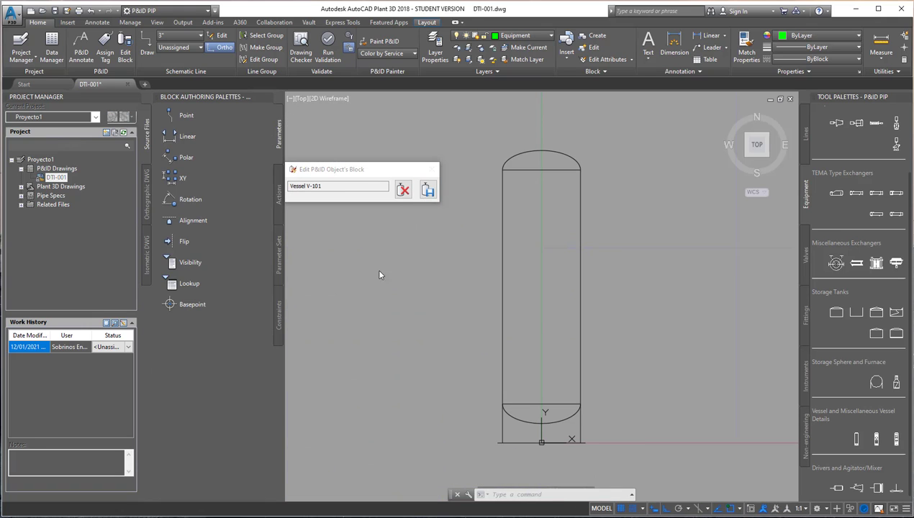
pyautogui.click(531, 456)
pyautogui.click(519, 440)
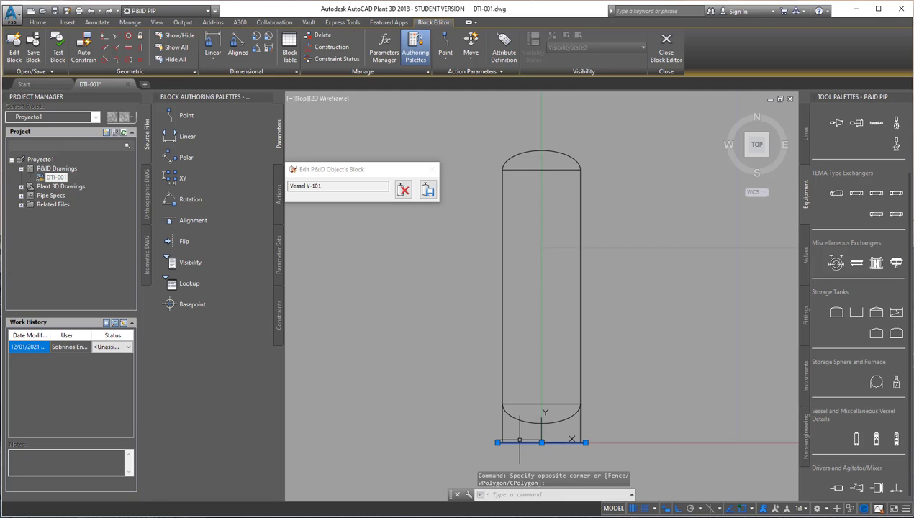
pyautogui.press('Delete')
# - Trim the support legs below the tank bottom and save the block changes
pyautogui.click(526, 405)
pyautogui.click(525, 437)
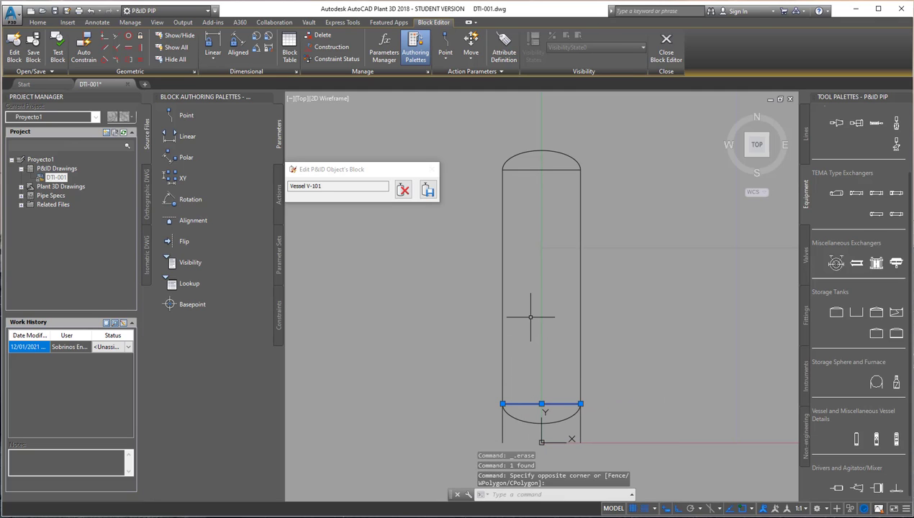
pyautogui.write('trim')
pyautogui.press('Return')
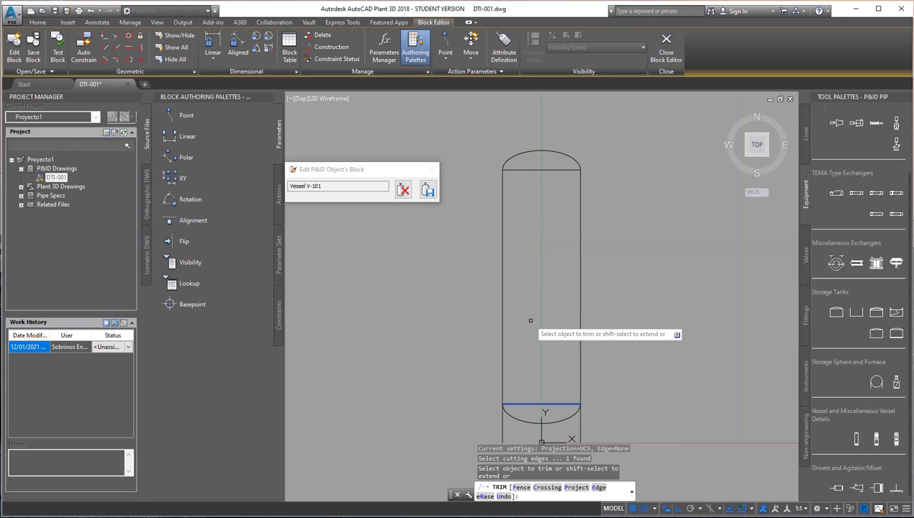
pyautogui.click(595, 434)
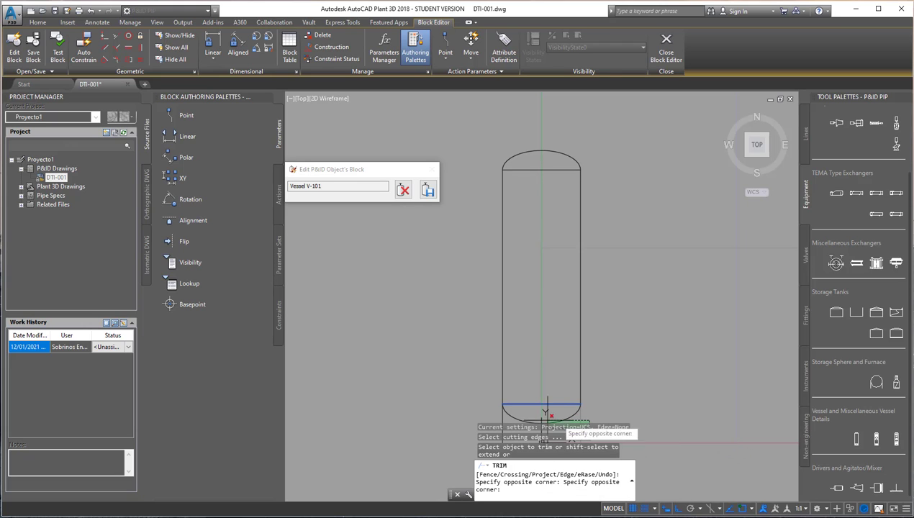
pyautogui.click(502, 417)
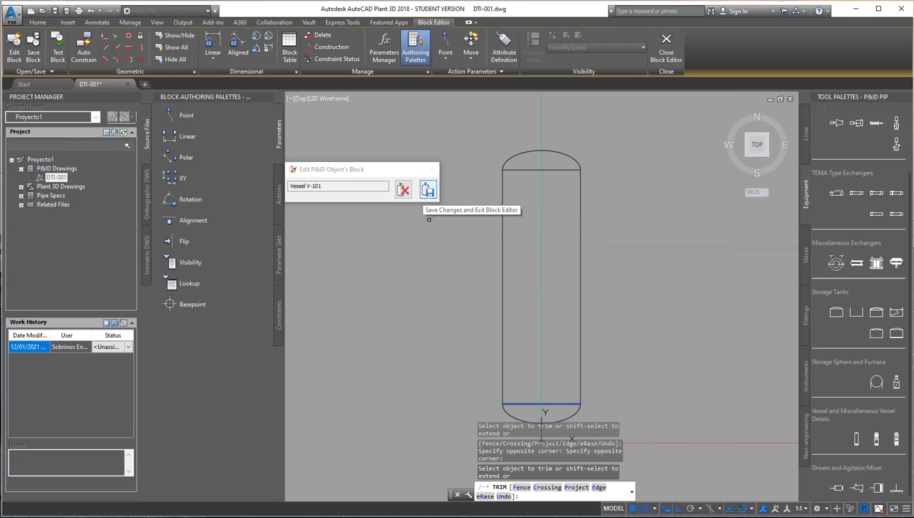
pyautogui.press('Escape')
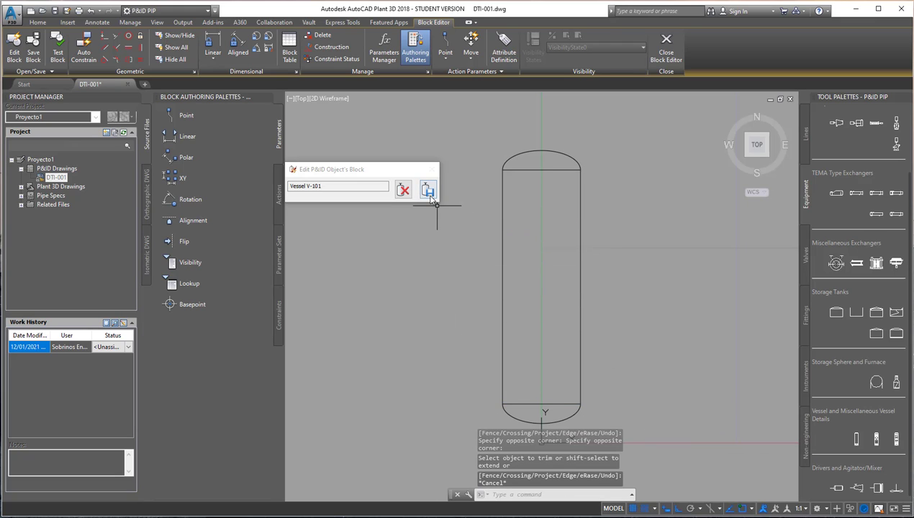
pyautogui.click(428, 193)
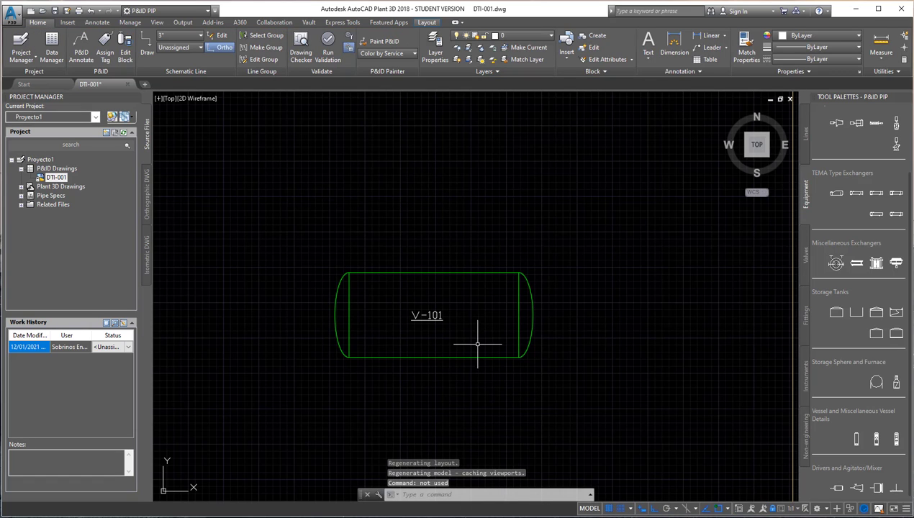
# - Move vessel V-101 farther left inside the border and turn Ortho off
pyautogui.scroll(-2, 460, 265)
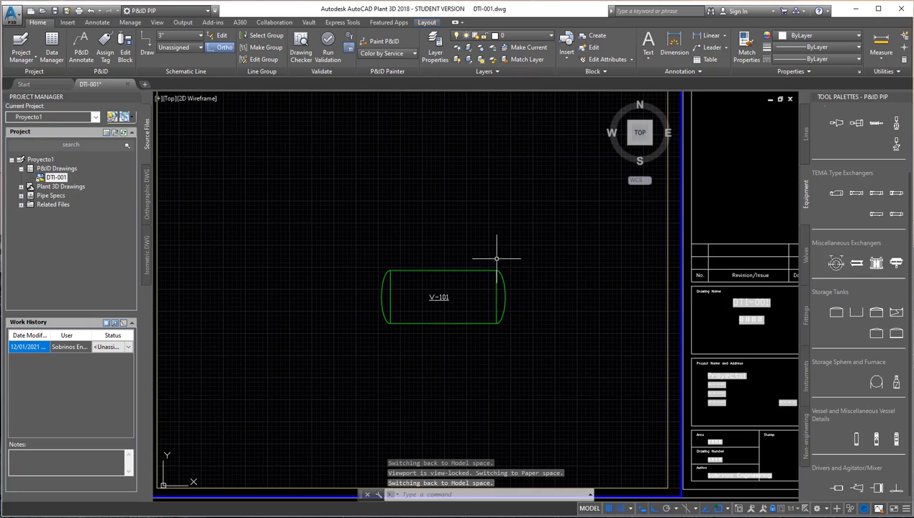
pyautogui.moveTo(496, 258); pyautogui.dragTo(546, 281, button='middle')
pyautogui.click(555, 408)
pyautogui.click(436, 256)
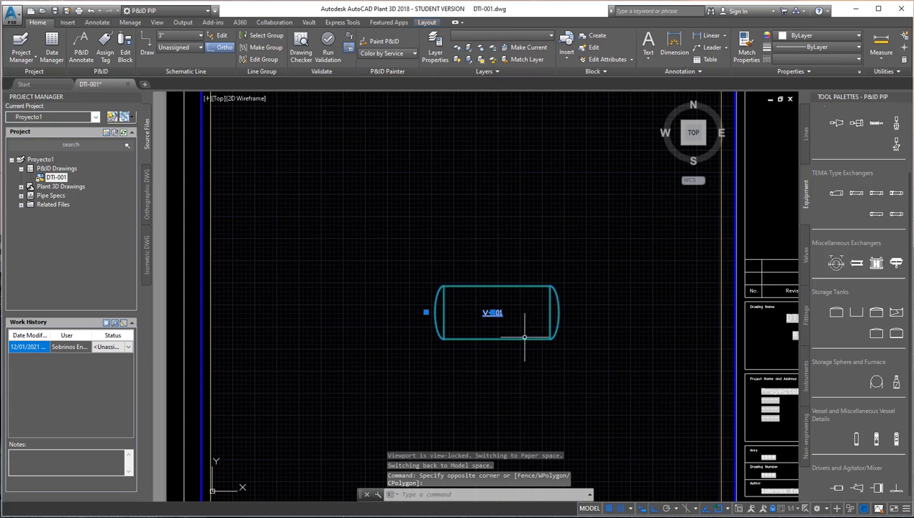
pyautogui.click(426, 312)
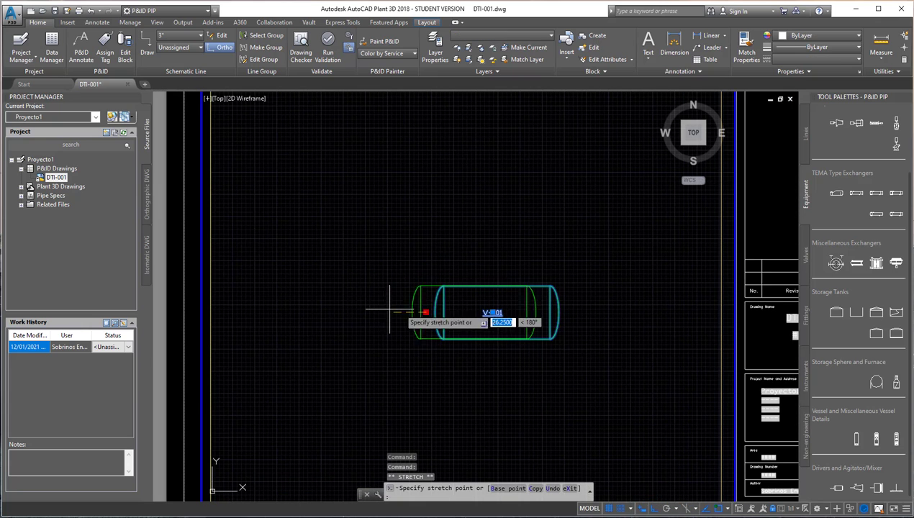
pyautogui.click(309, 281)
pyautogui.press('Escape')
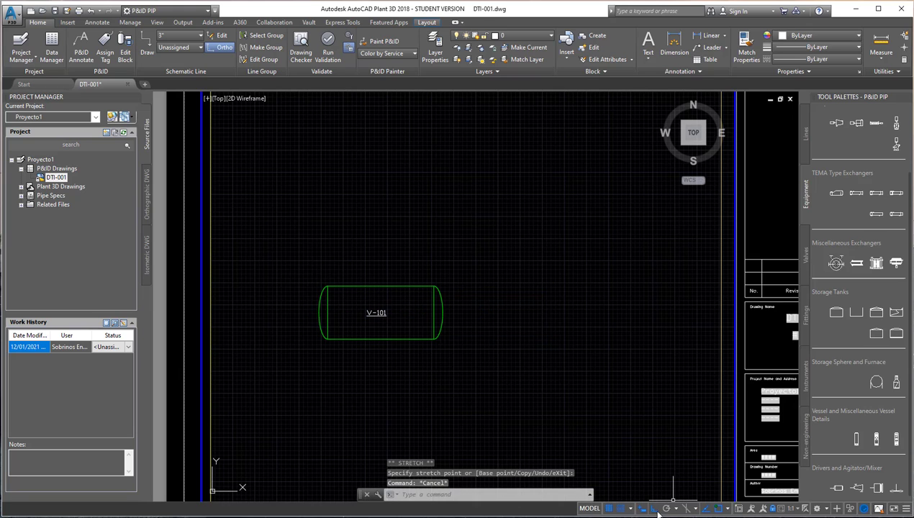
pyautogui.press('F8')
# - Reselect V-101's grip, cancel without moving it, and adjust the view
pyautogui.scroll(-3, 436, 335)
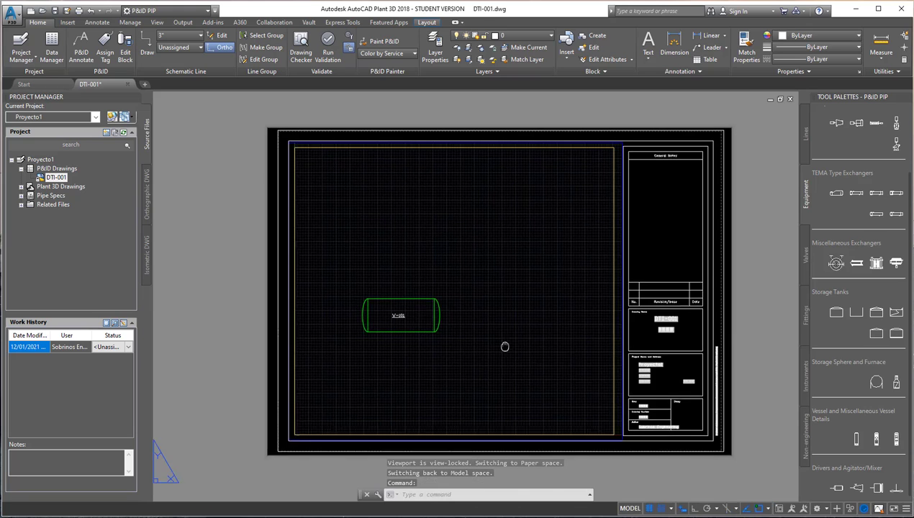
pyautogui.click(402, 286)
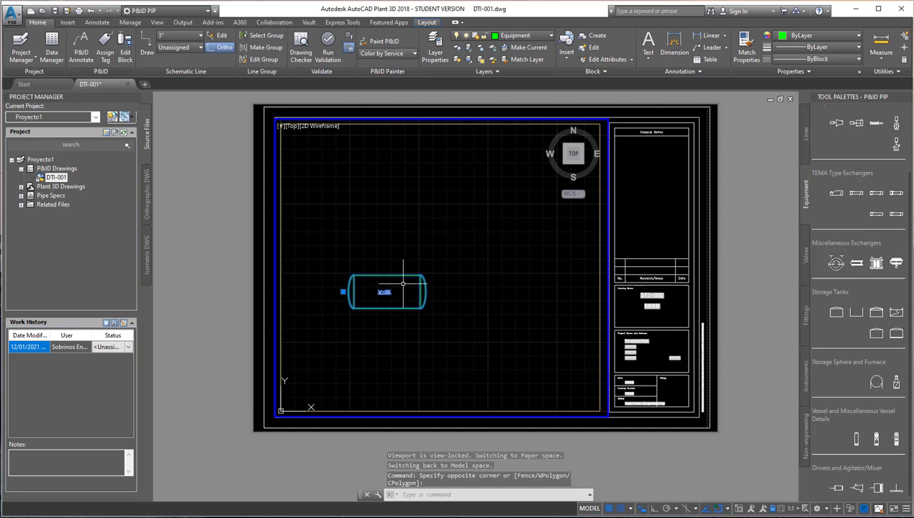
pyautogui.click(342, 291)
pyautogui.press('Escape')
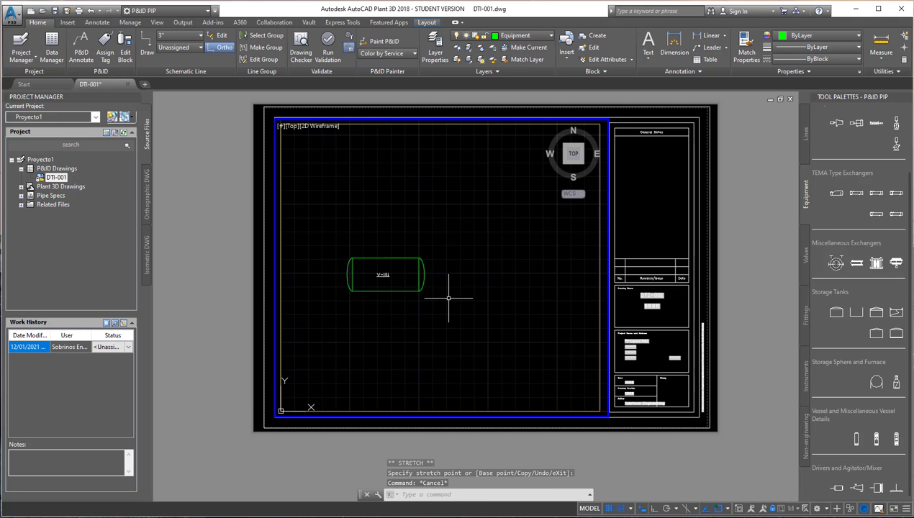
pyautogui.moveTo(468, 315)
pyautogui.mouseDown(button='middle')
pyautogui.moveTo(468, 351)
pyautogui.moveTo(444, 306)
pyautogui.mouseUp(button='middle')
pyautogui.scroll(2, 468, 352)
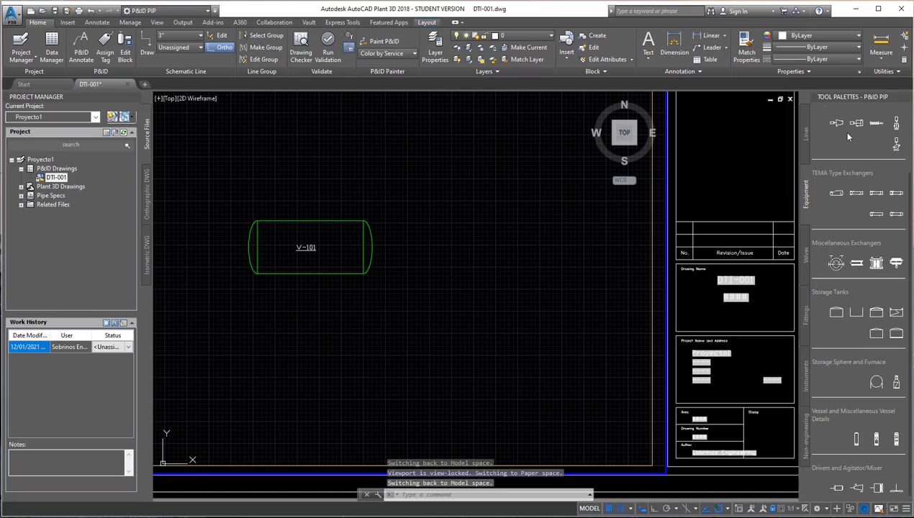
pyautogui.scroll(2, 813, 140)
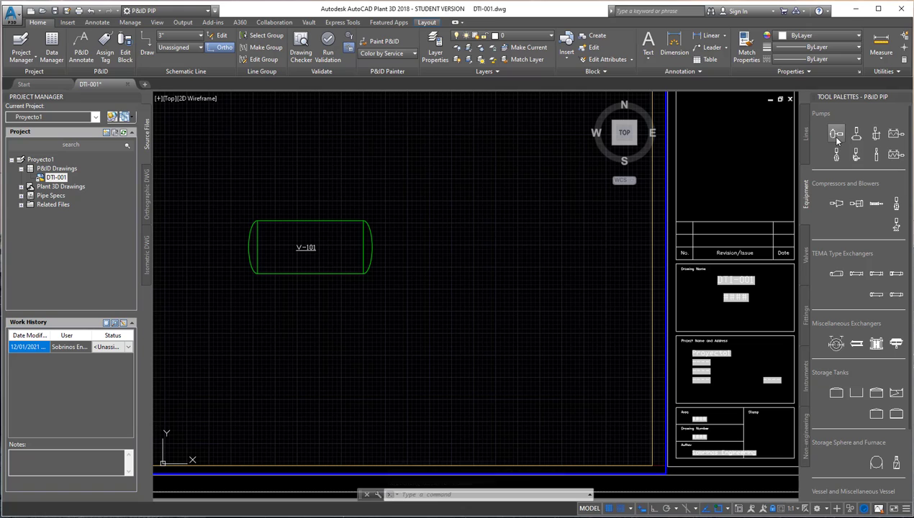
# - Insert a pump below the vessel, tag it P-101 and place its label beneath
pyautogui.click(836, 138)
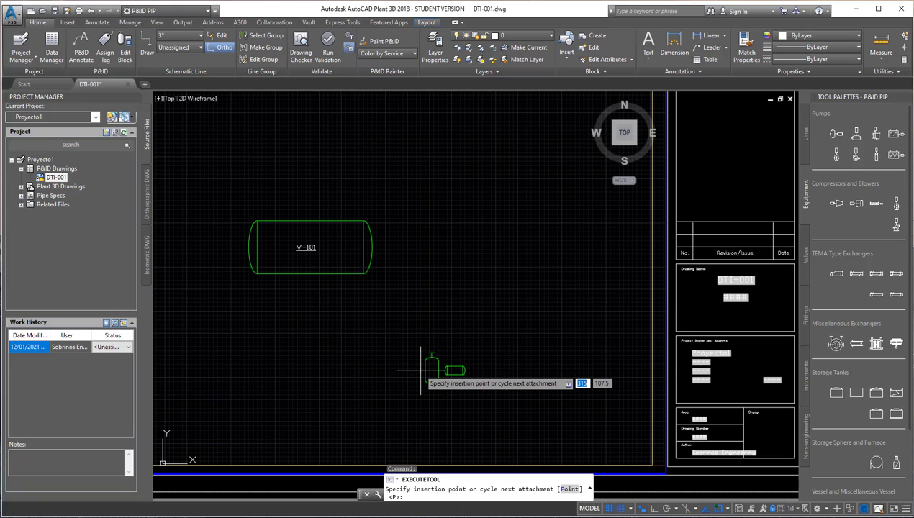
pyautogui.click(421, 373)
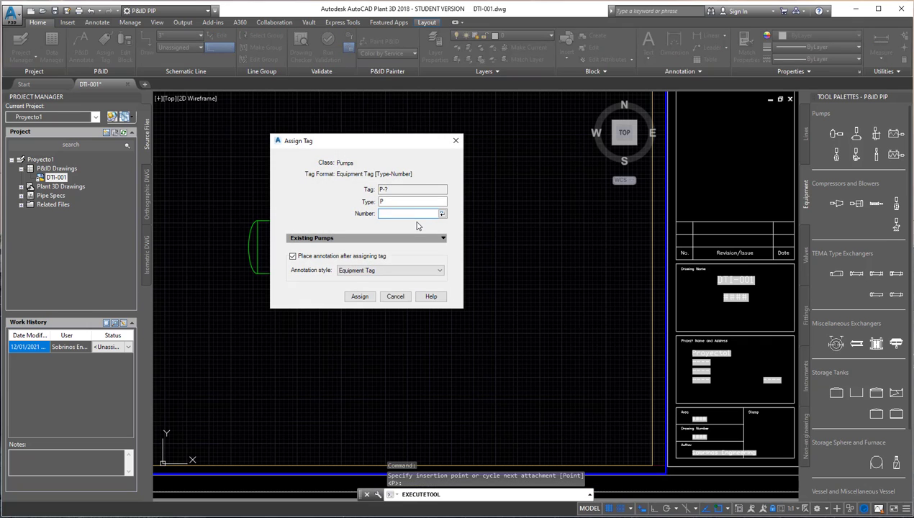
pyautogui.click(360, 297)
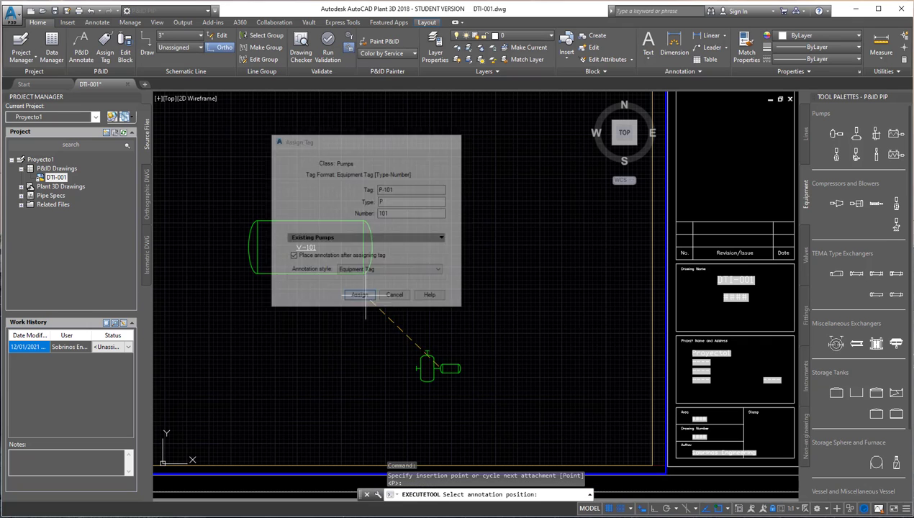
pyautogui.scroll(2, 439, 324)
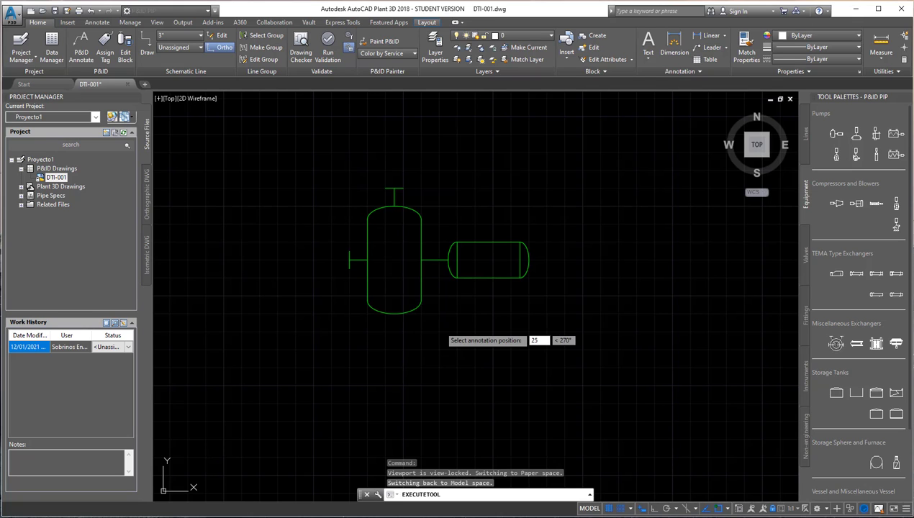
pyautogui.press('Return')
# - Copy pump P-101 with its tag horizontally to the right using Polar tracking
pyautogui.scroll(-2, 491, 329)
pyautogui.click(526, 351)
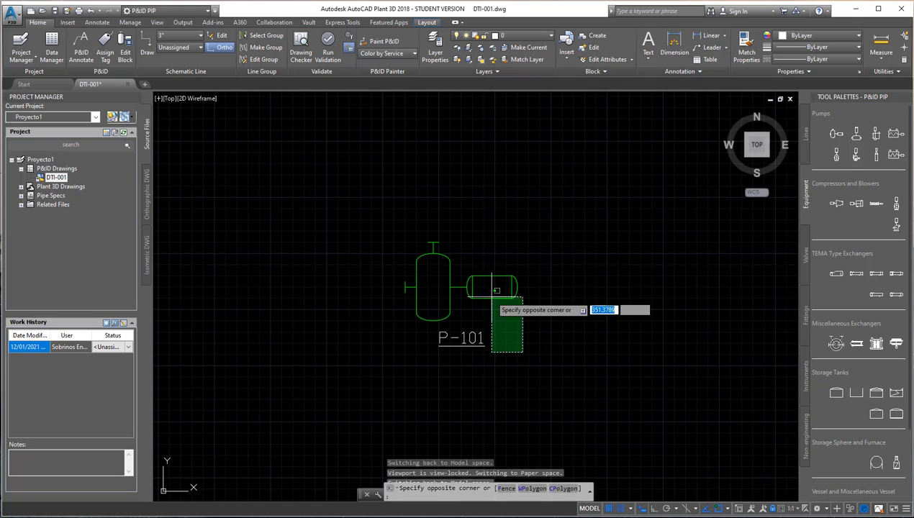
pyautogui.click(491, 279)
pyautogui.write('CO')
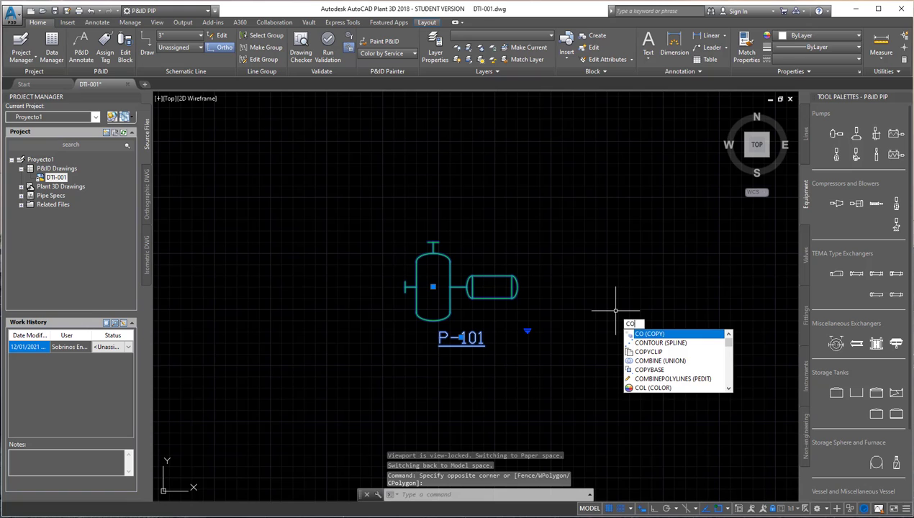
pyautogui.press('Return')
pyautogui.click(343, 195)
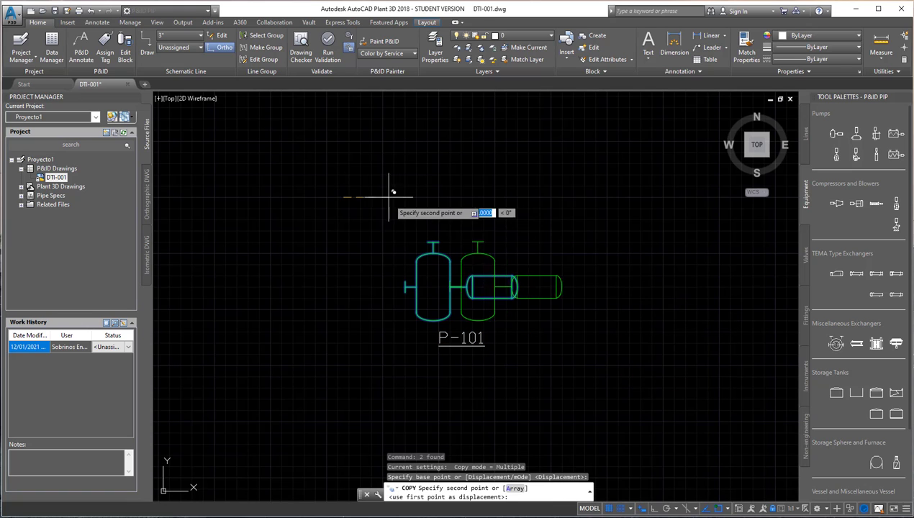
pyautogui.click(666, 509)
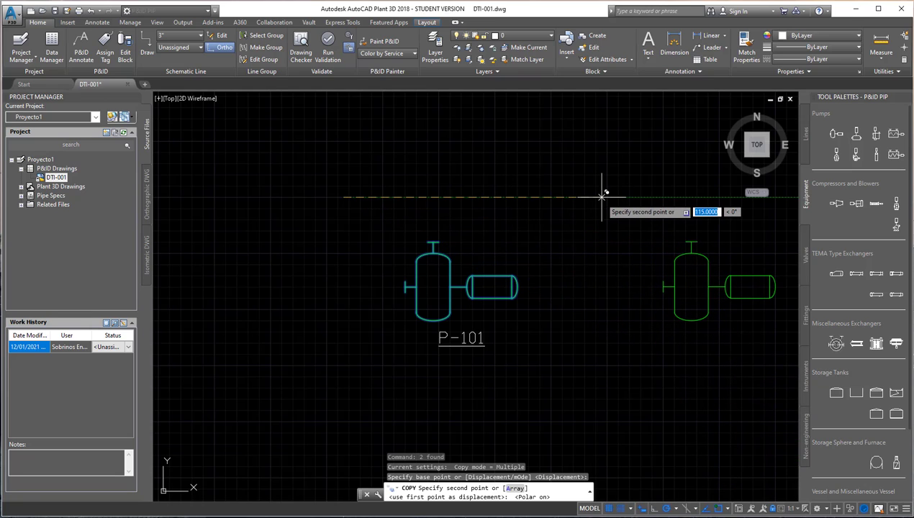
pyautogui.click(611, 197)
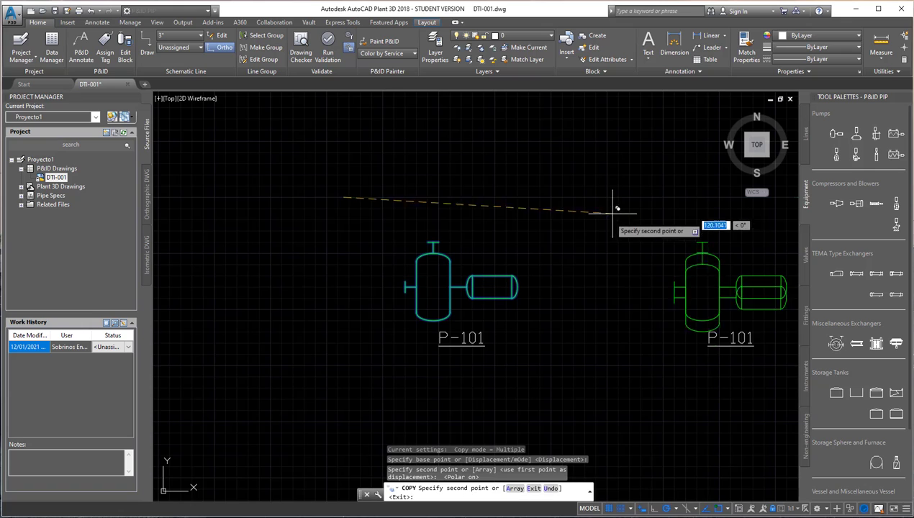
pyautogui.press('Escape')
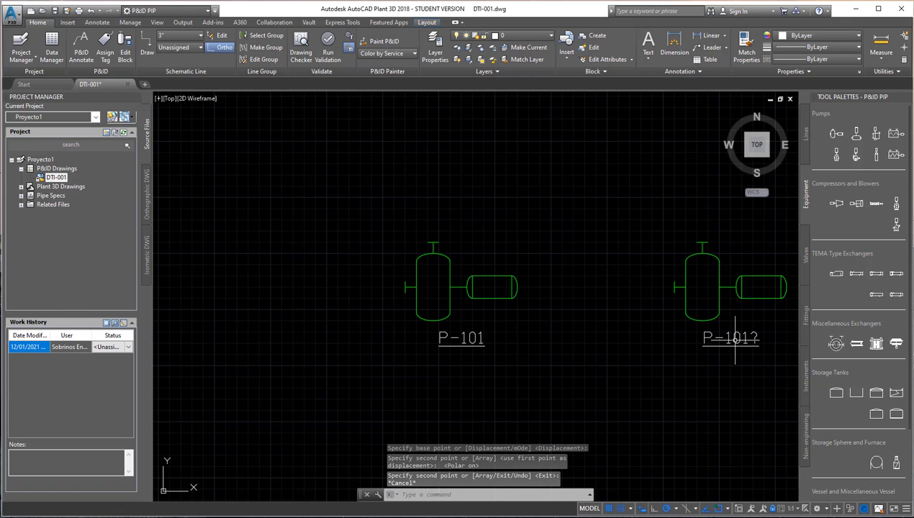
# - Change the copied pump's tag from P-101 to P-102
pyautogui.doubleClick(735, 338)
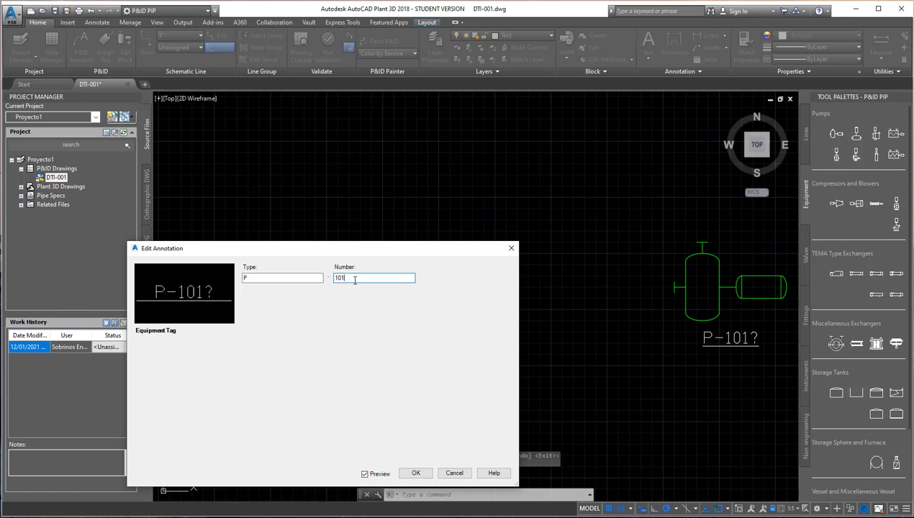
pyautogui.press('BackSpace')
pyautogui.write('2')
pyautogui.press('Return')
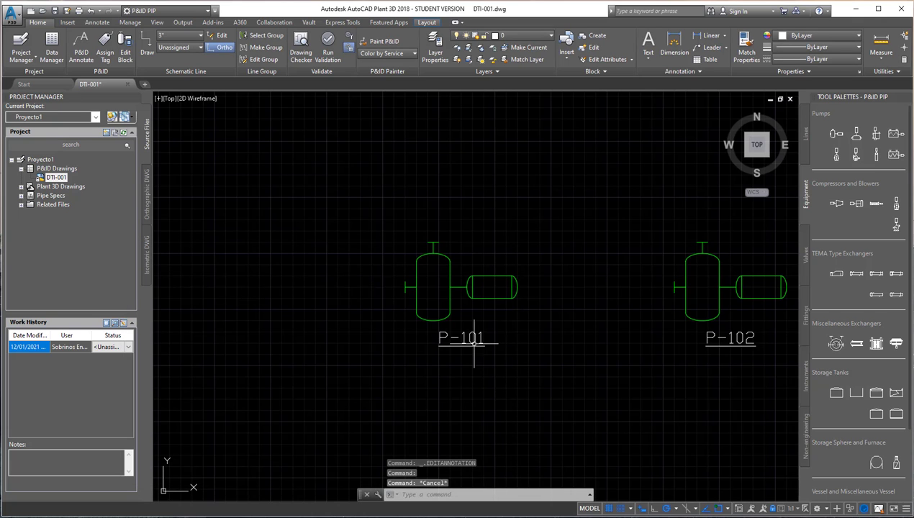
pyautogui.scroll(-2, 472, 346)
# - Draw a primary line from left of V-101 across and down into a new top nozzle
pyautogui.scroll(-2, 469, 367)
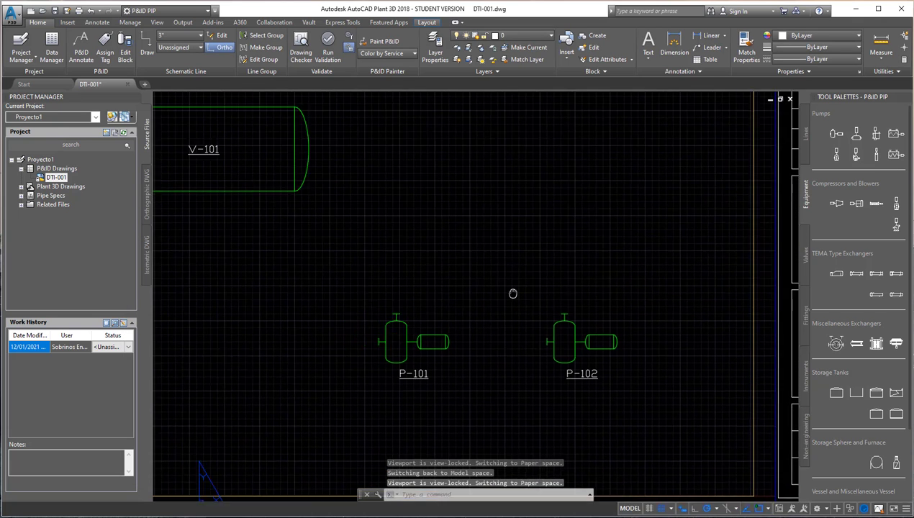
pyautogui.scroll(-2, 498, 270)
pyautogui.moveTo(498, 271); pyautogui.dragTo(531, 289, button='middle')
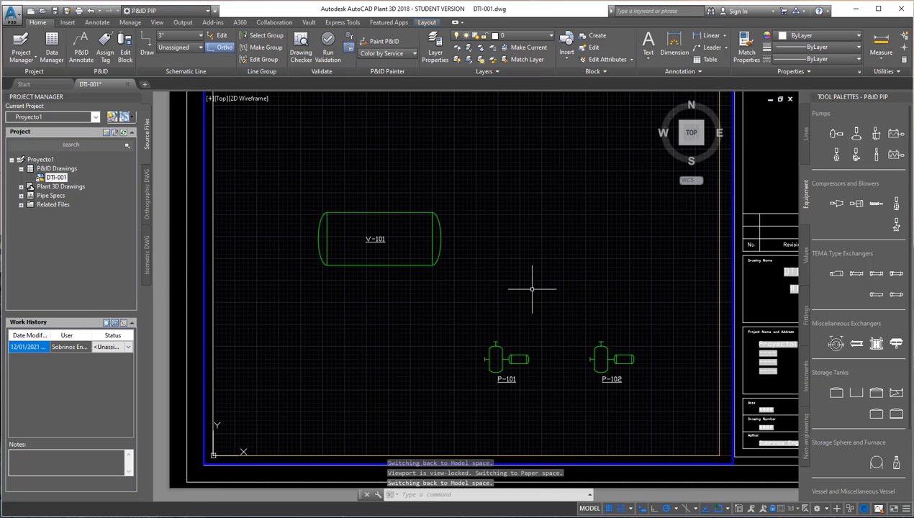
pyautogui.click(805, 135)
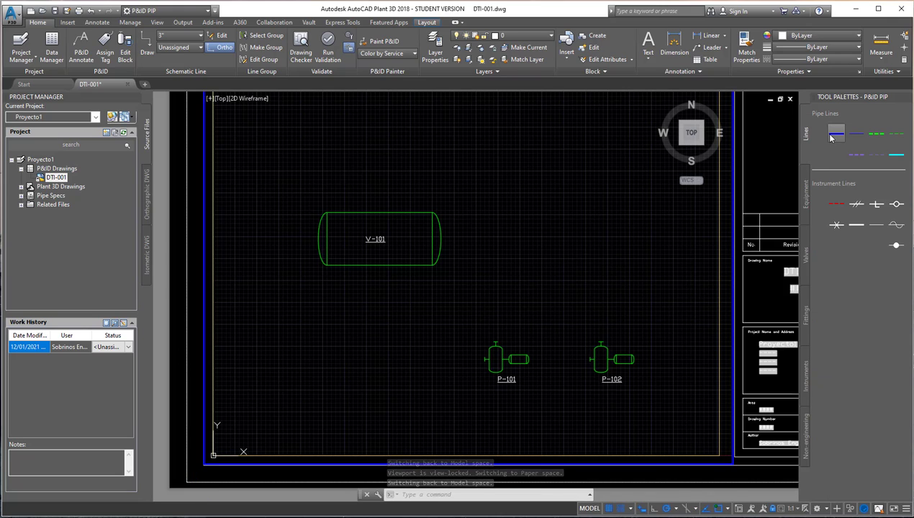
pyautogui.click(835, 135)
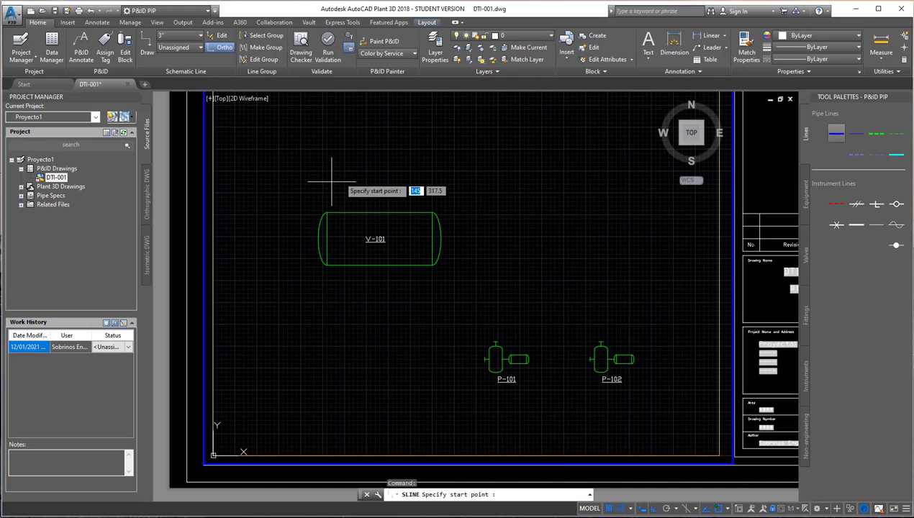
pyautogui.click(254, 183)
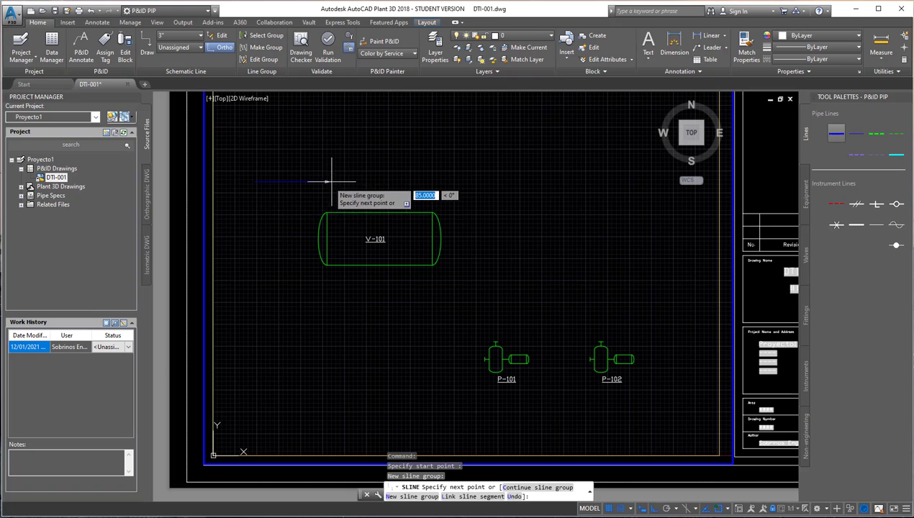
pyautogui.scroll(2, 338, 180)
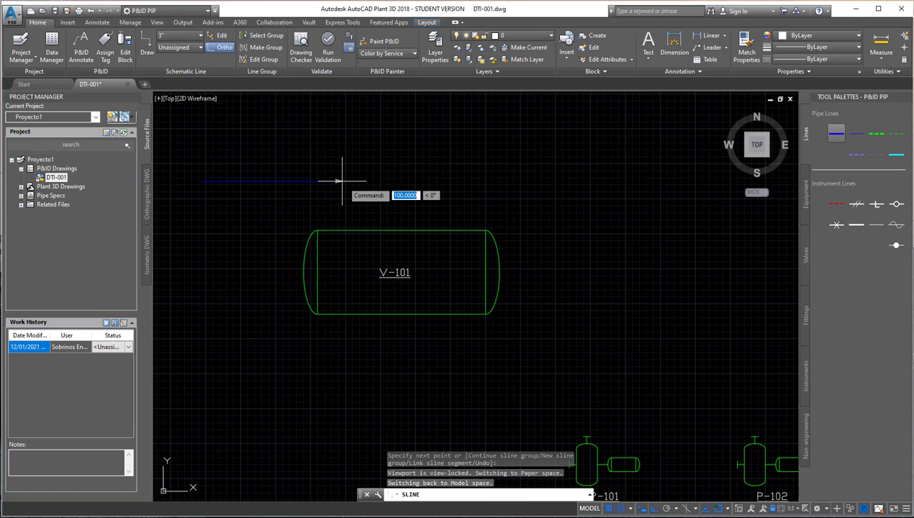
pyautogui.click(341, 181)
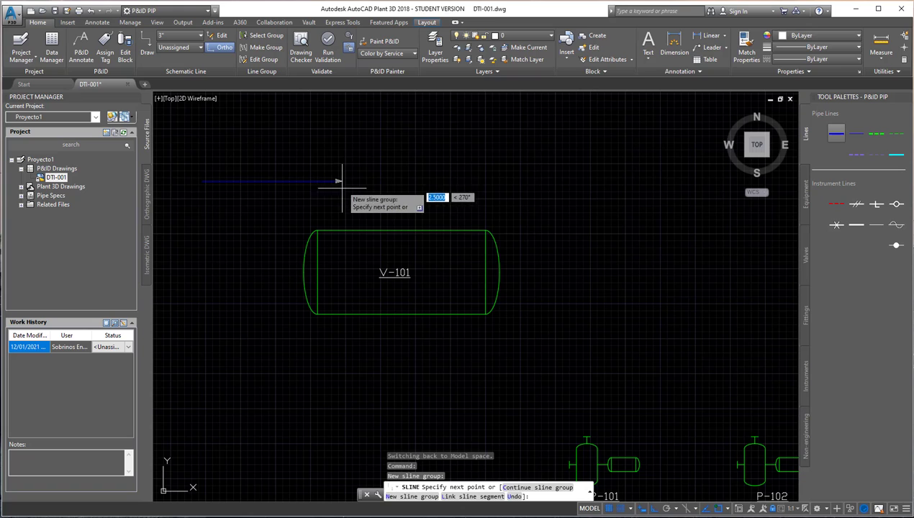
pyautogui.click(342, 229)
# - Window-select the flow arrow at the new line's bend
pyautogui.scroll(3, 338, 189)
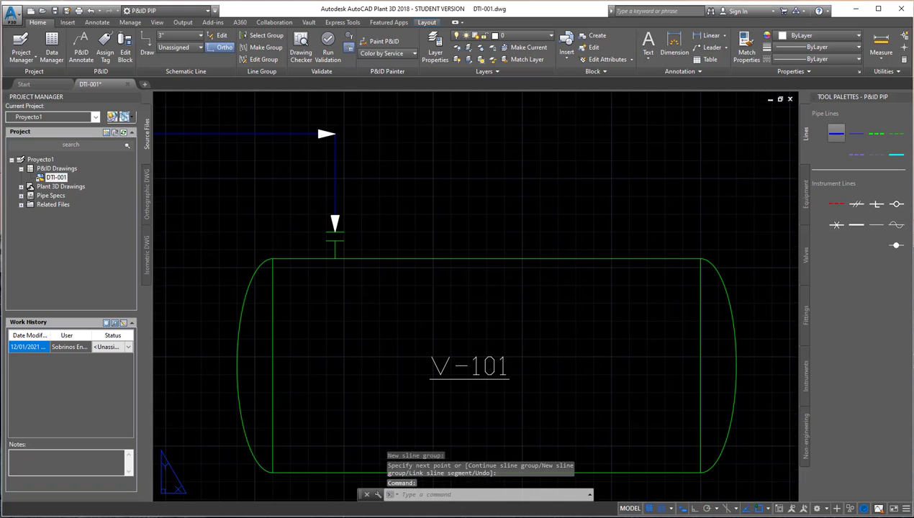
pyautogui.click(305, 121)
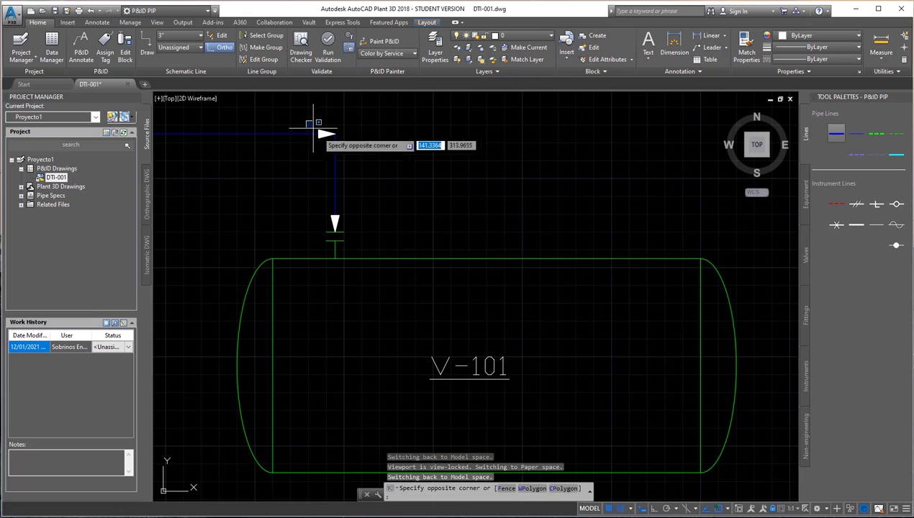
pyautogui.click(371, 156)
# - Erase the selected bend arrow, then select V-101 and cancel an accidental stretch, leaving it unchanged
pyautogui.press('Delete')
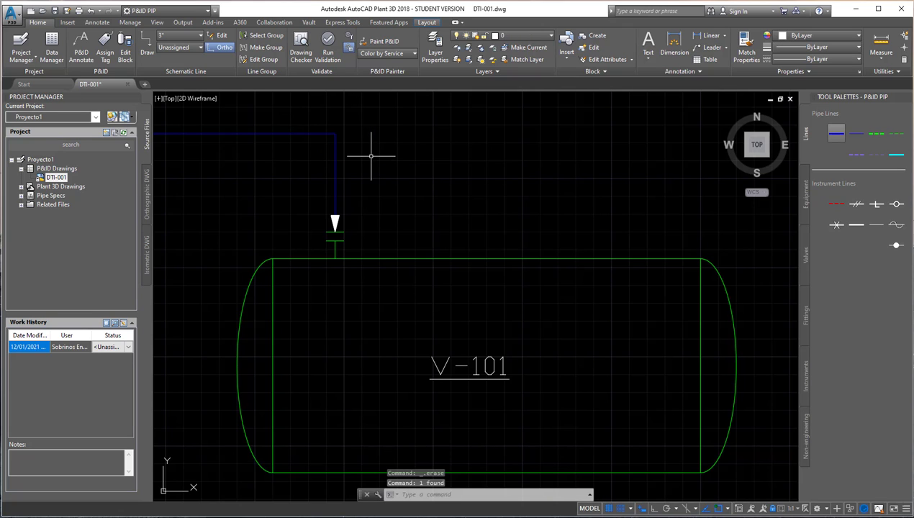
pyautogui.scroll(-2, 374, 173)
pyautogui.click(378, 224)
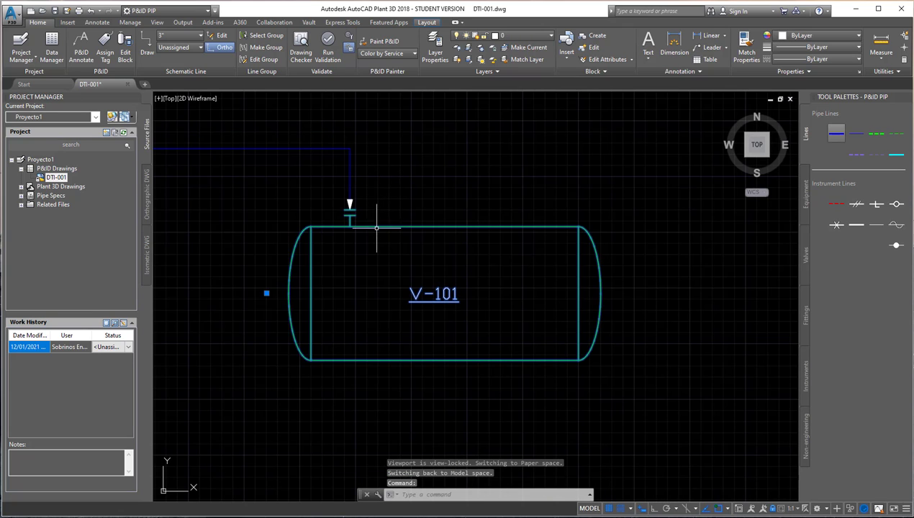
pyautogui.scroll(-2, 369, 273)
pyautogui.click(305, 285)
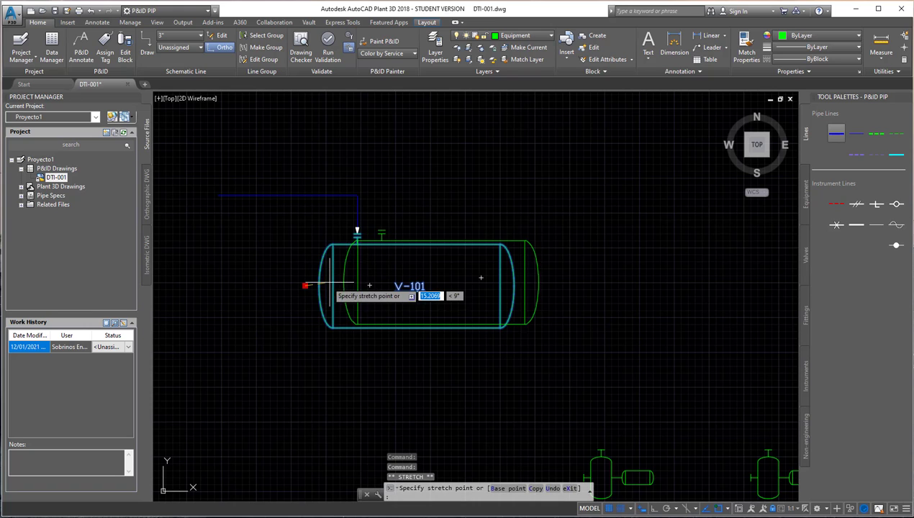
pyautogui.press('Escape')
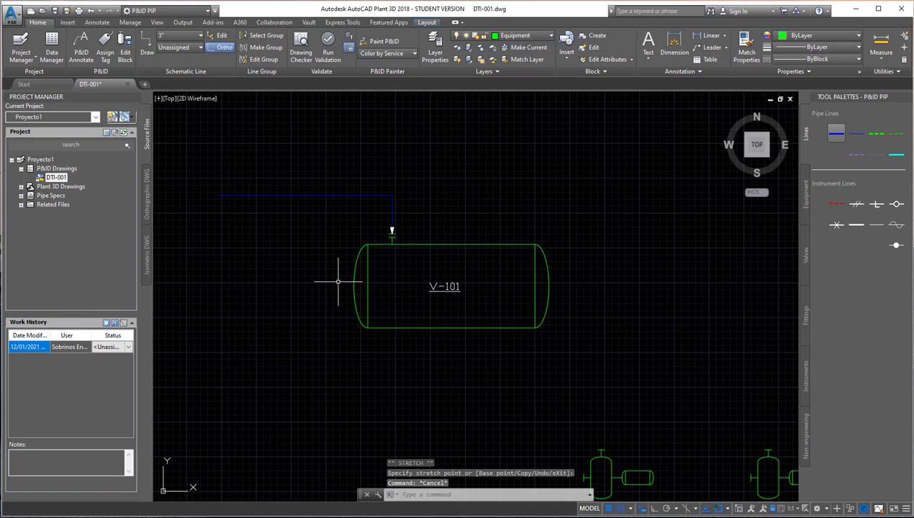
# - Draw a pipe line from V-101's bottom nozzle down and across to P-101's suction nozzle
pyautogui.scroll(-2, 327, 295)
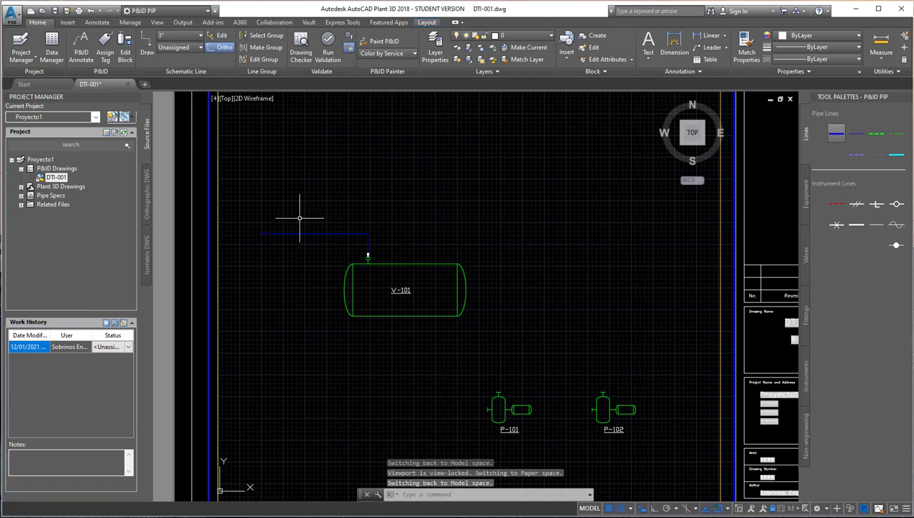
pyautogui.scroll(2, 346, 216)
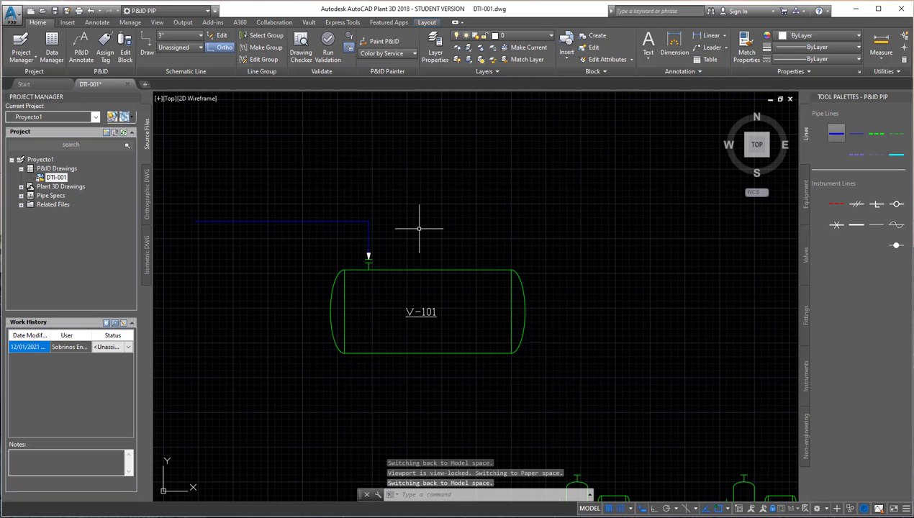
pyautogui.moveTo(419, 227); pyautogui.dragTo(405, 200, button='middle')
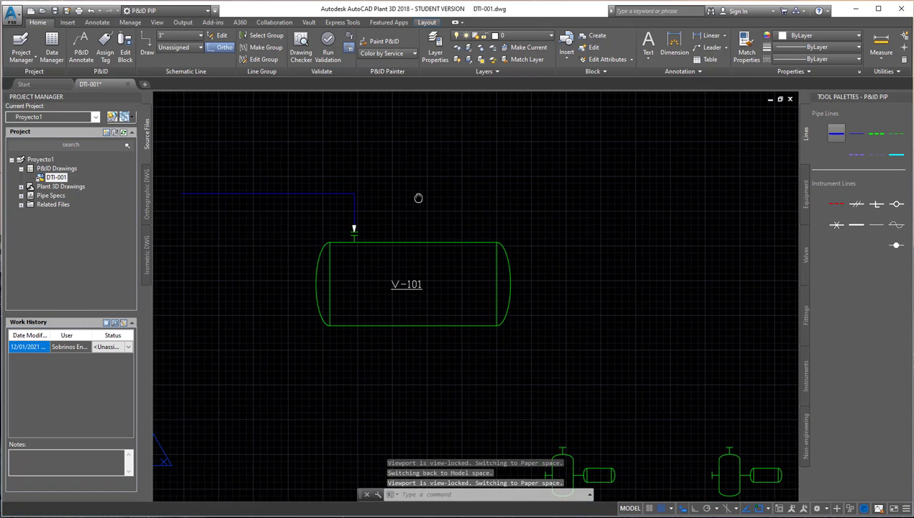
pyautogui.click(840, 139)
pyautogui.scroll(-1, 479, 291)
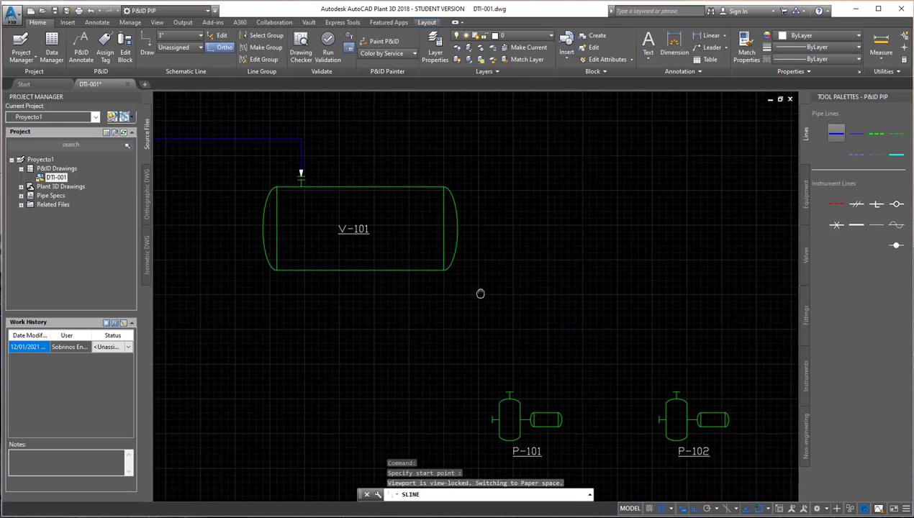
pyautogui.scroll(1, 424, 259)
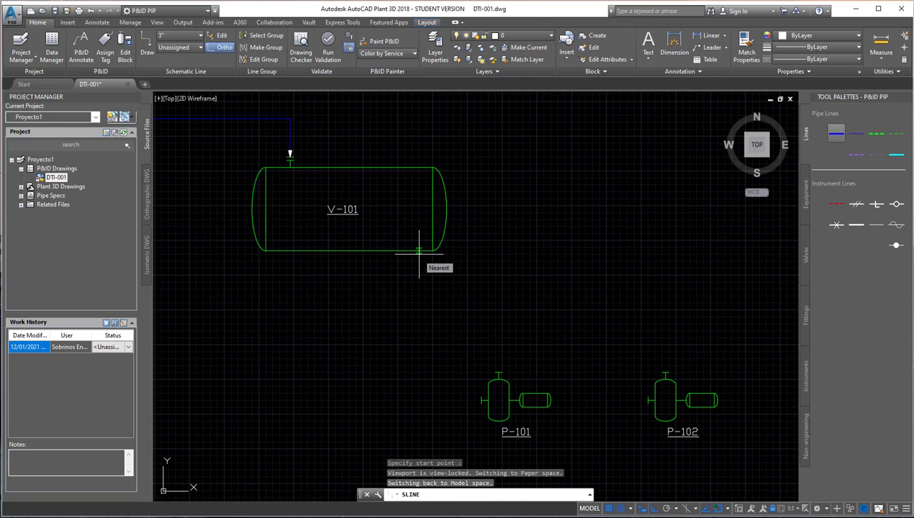
pyautogui.click(419, 254)
pyautogui.scroll(4, 419, 400)
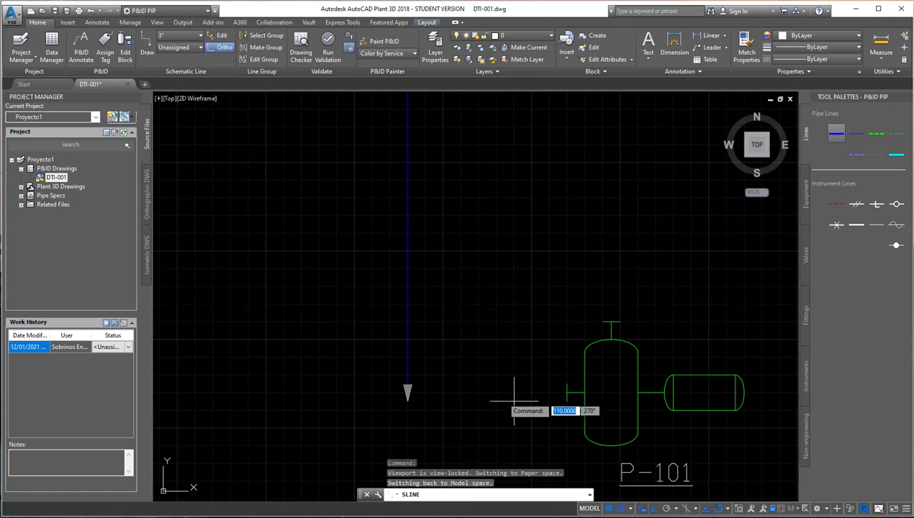
pyautogui.click(460, 392)
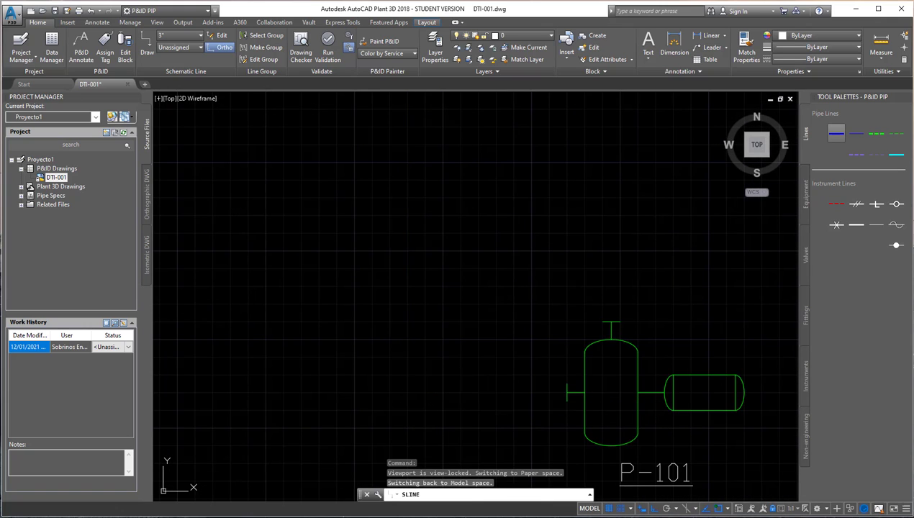
pyautogui.click(568, 393)
# - Window-select and delete the stray flow arrow at the pipe's corner
pyautogui.click(394, 358)
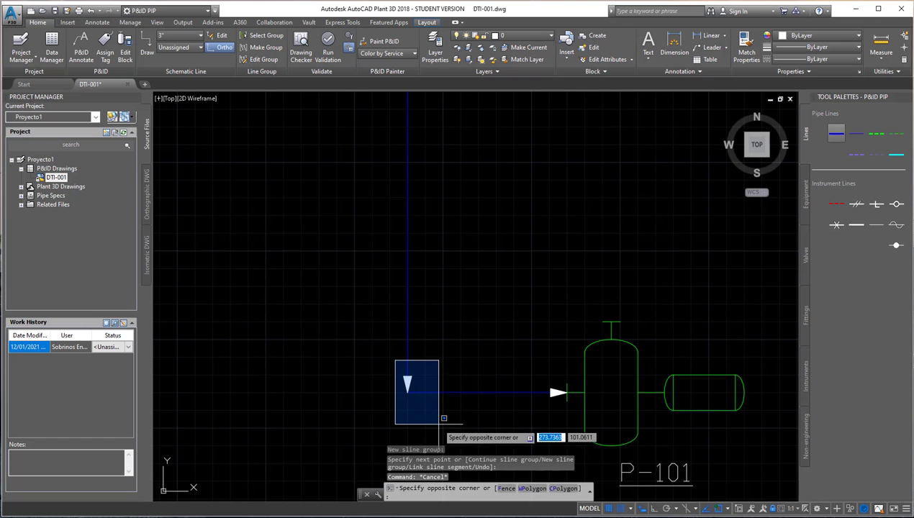
pyautogui.click(438, 423)
pyautogui.press('Delete')
pyautogui.scroll(-2, 446, 420)
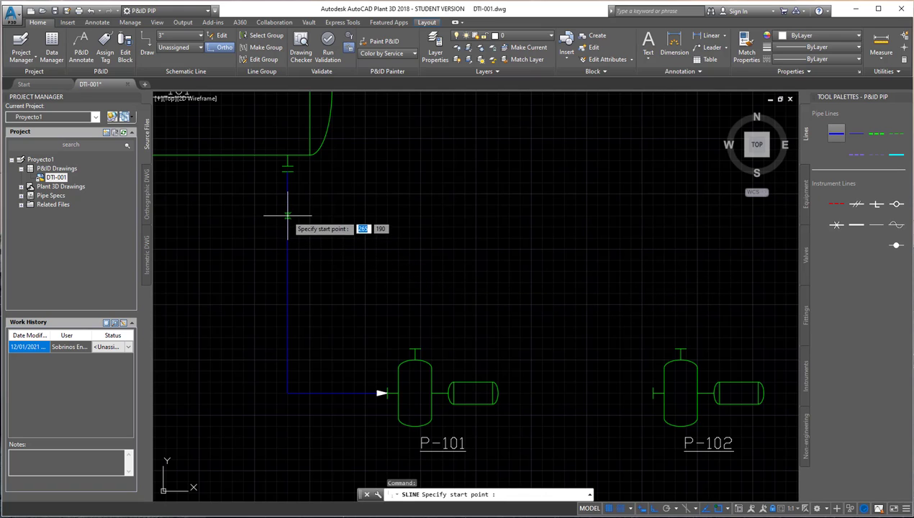
# - With Ortho on, draw a branch from the V-101 outlet line across and down to P-102's suction
pyautogui.click(287, 210)
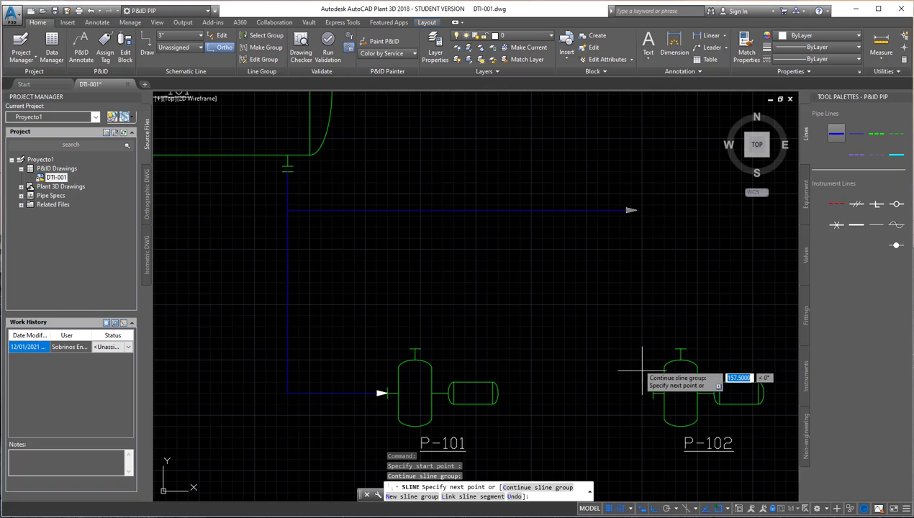
pyautogui.press('F8')
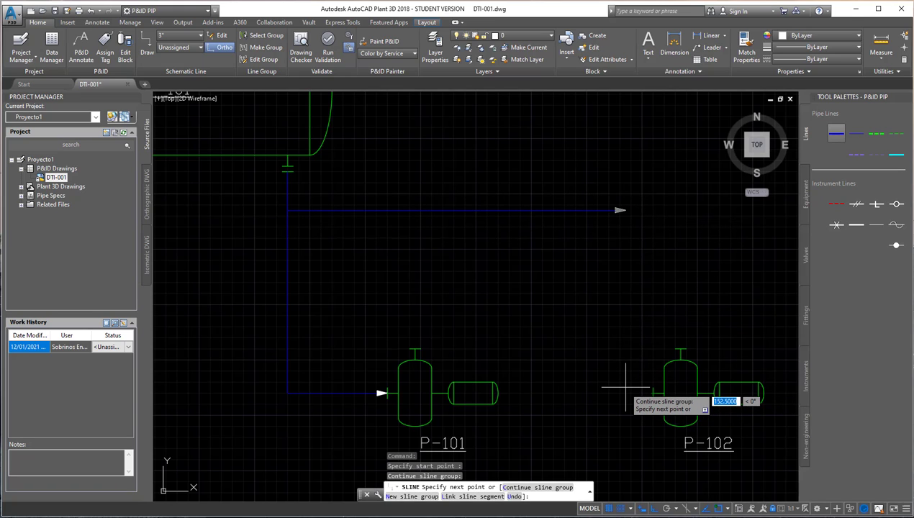
pyautogui.click(541, 386)
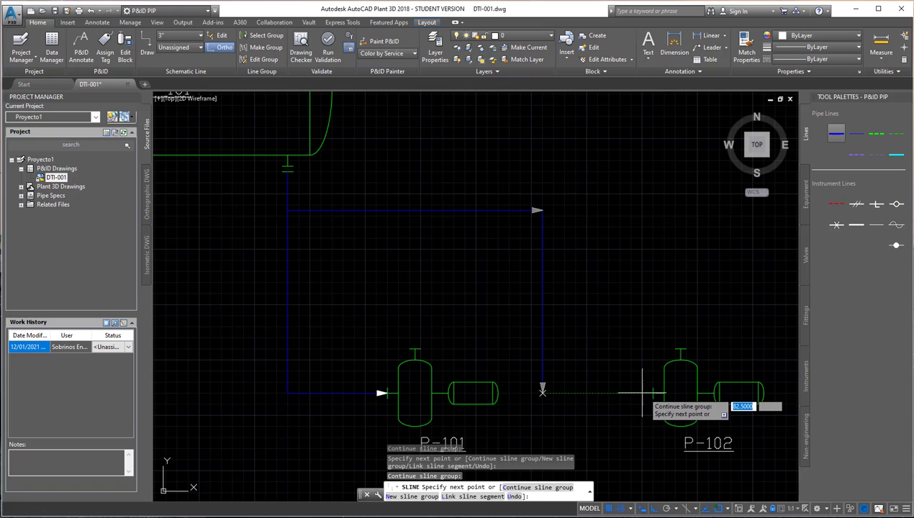
pyautogui.click(648, 393)
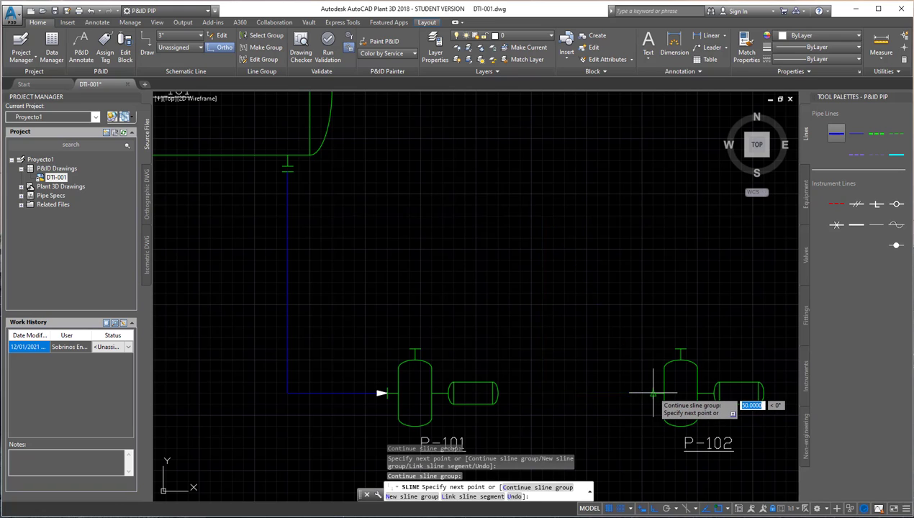
pyautogui.click(652, 394)
# - Window-select the upper and lower branch-corner arrows to remove them, framing V-101 and both pumps
pyautogui.click(533, 367)
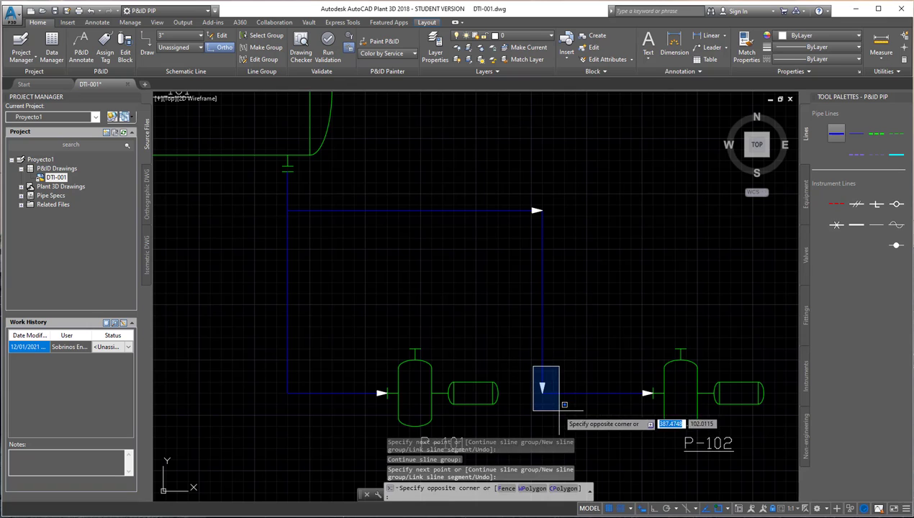
pyautogui.click(562, 408)
pyautogui.click(509, 183)
pyautogui.click(597, 253)
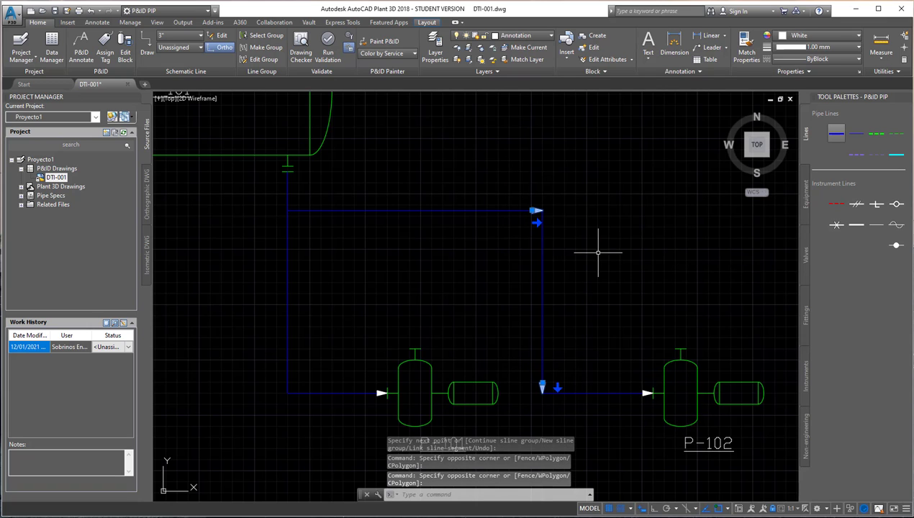
pyautogui.press('Escape')
pyautogui.scroll(-2, 597, 253)
pyautogui.moveTo(612, 281)
pyautogui.mouseDown(button='middle')
pyautogui.moveTo(587, 344)
pyautogui.moveTo(580, 324)
pyautogui.mouseUp(button='middle')
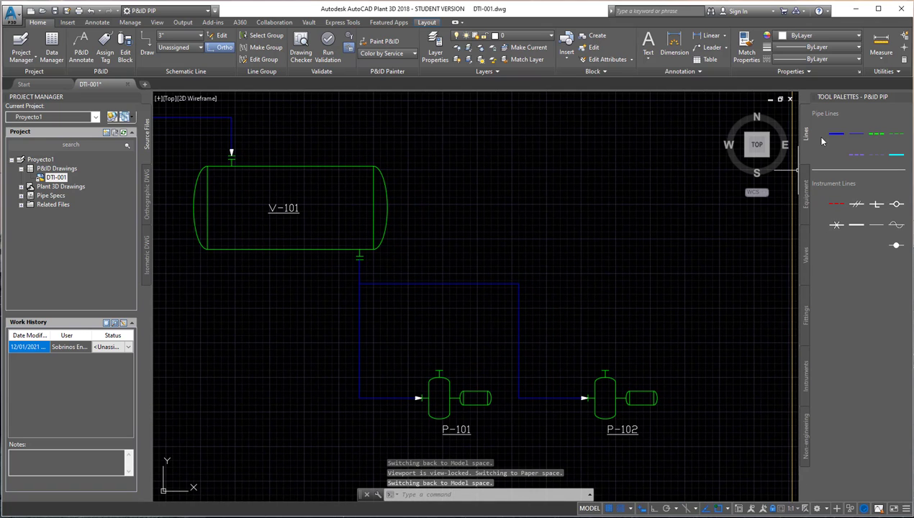
# - Draw risers from the tops of P-101 and P-102 into a horizontal discharge header running right
pyautogui.scroll(2, 467, 374)
pyautogui.scroll(1, 425, 368)
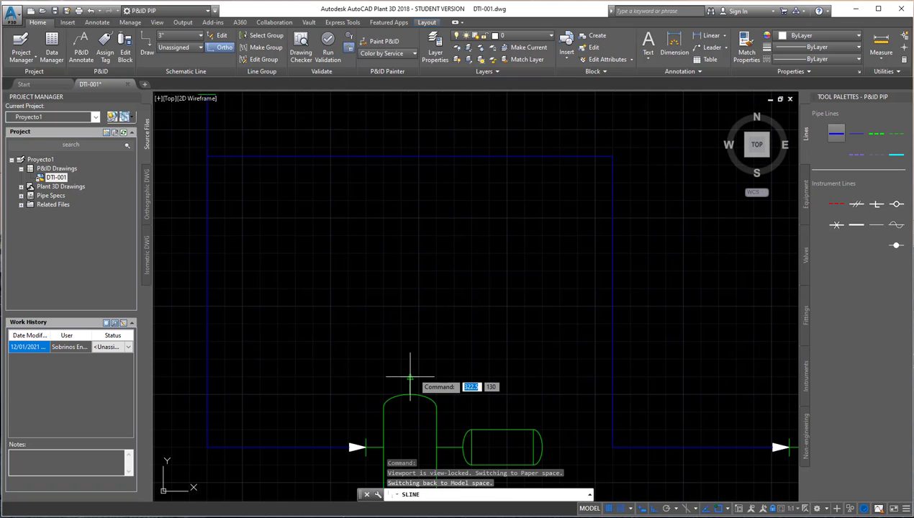
pyautogui.click(409, 376)
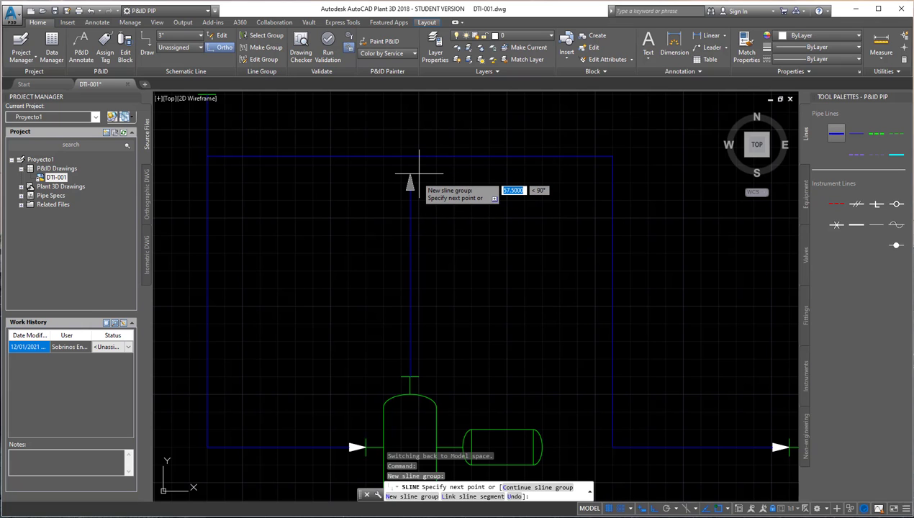
pyautogui.scroll(-3, 466, 187)
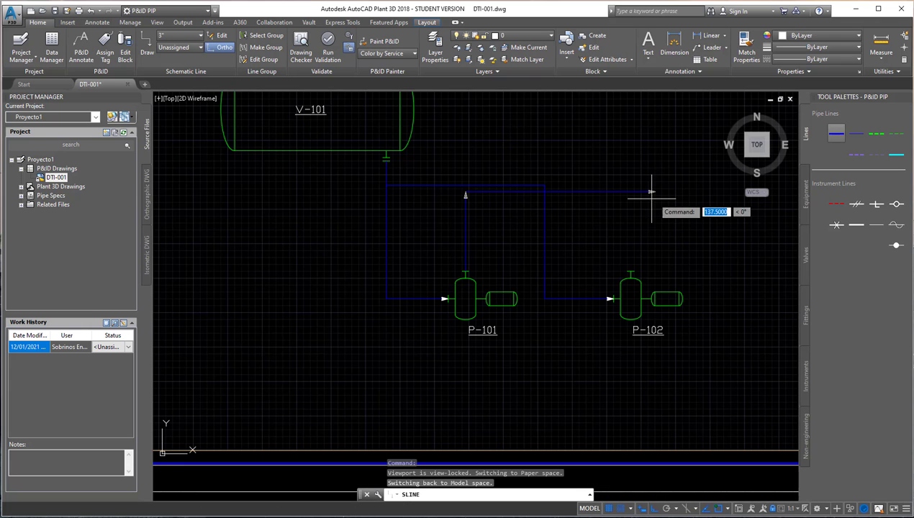
pyautogui.moveTo(653, 198)
pyautogui.mouseDown(button='middle')
pyautogui.moveTo(551, 218)
pyautogui.moveTo(555, 204)
pyautogui.mouseUp(button='middle')
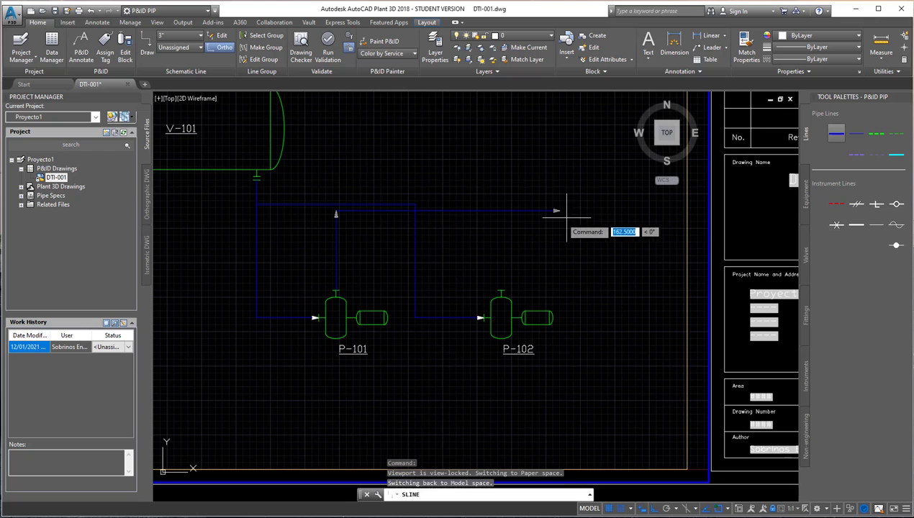
pyautogui.click(607, 211)
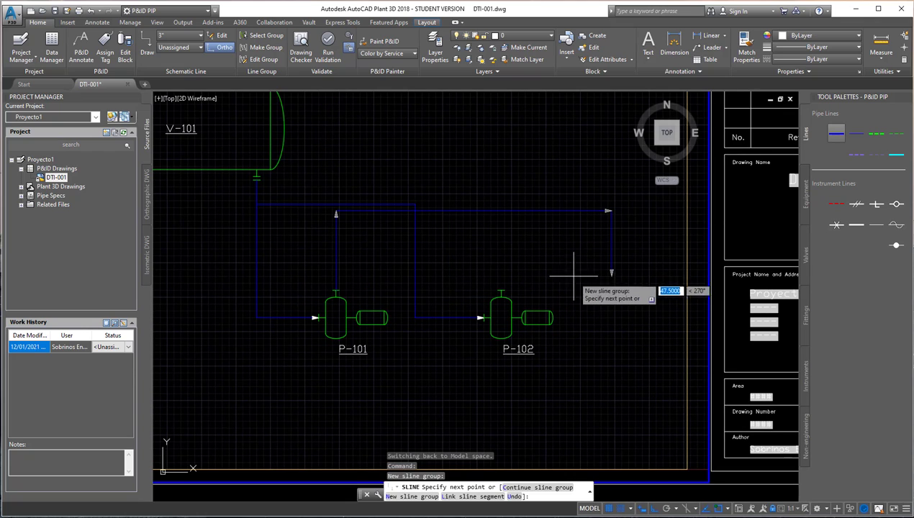
pyautogui.press('Escape')
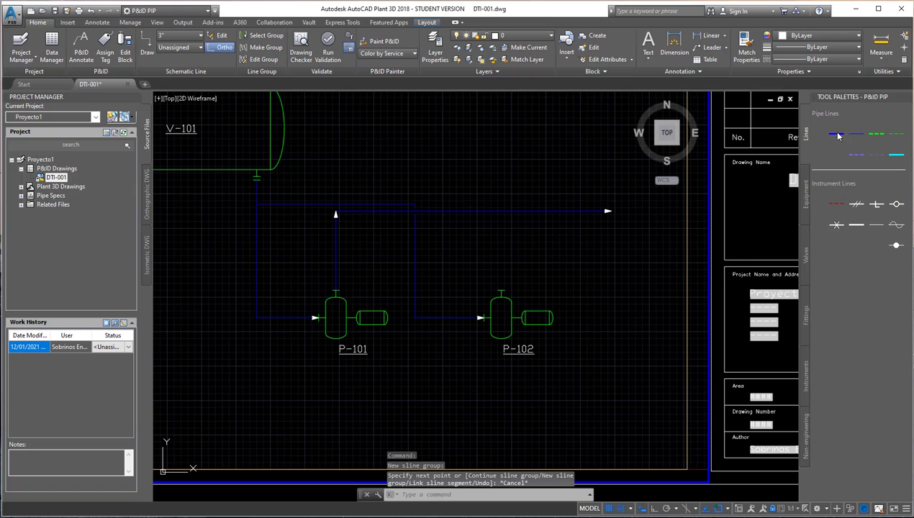
pyautogui.click(838, 136)
pyautogui.click(499, 212)
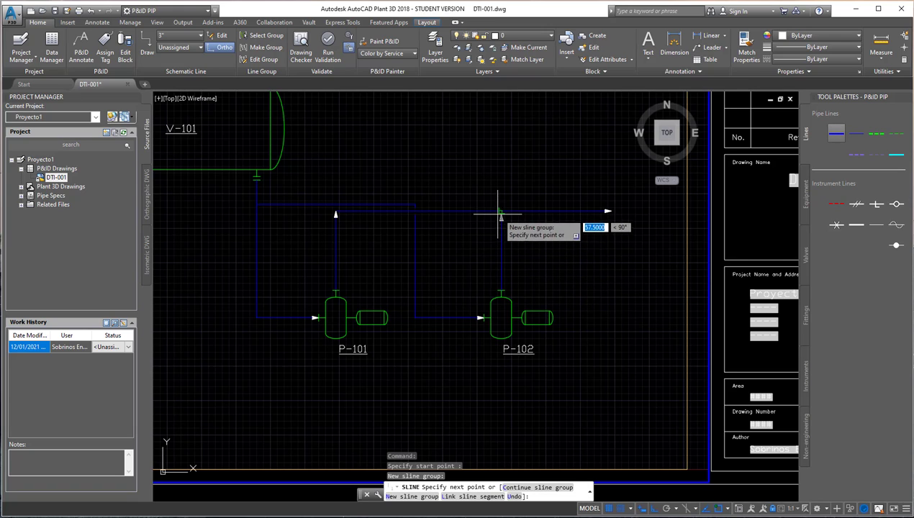
pyautogui.press('Return')
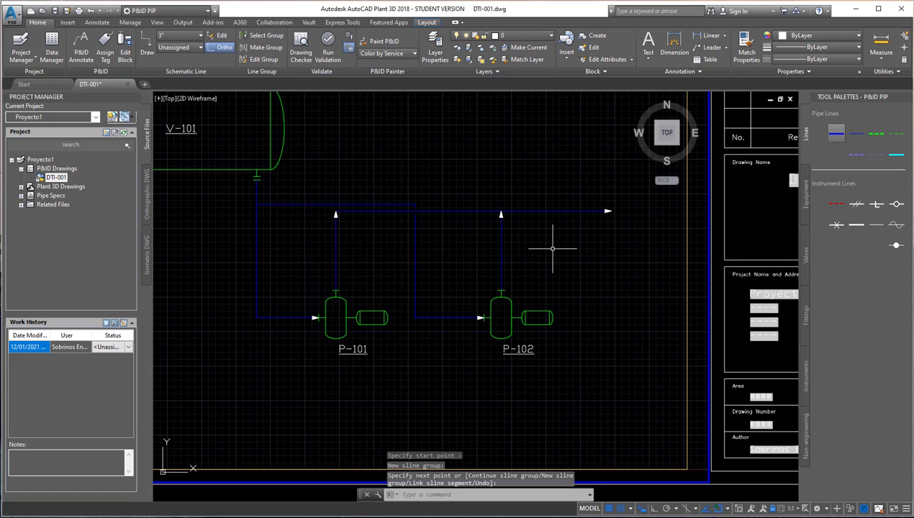
pyautogui.press('Escape')
# - Select and delete the extra flow arrows on the P-101 and P-102 risers
pyautogui.click(325, 213)
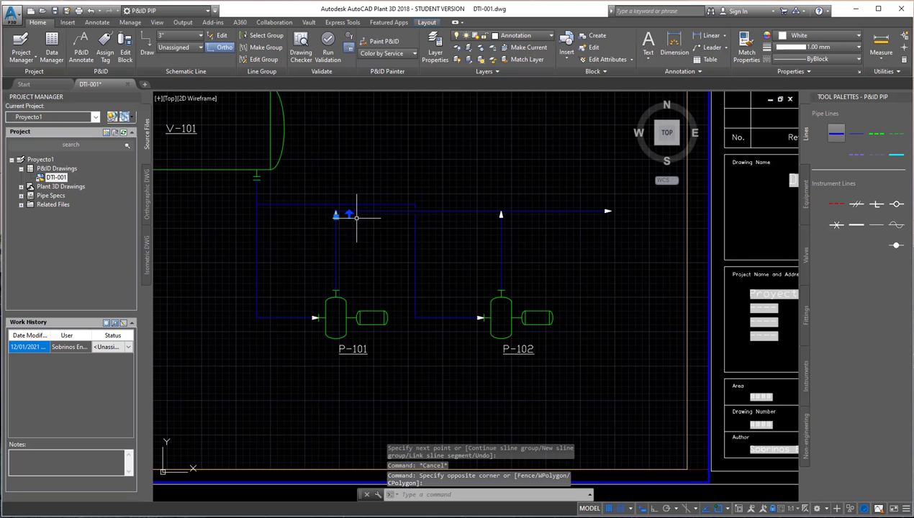
pyautogui.press('Escape')
pyautogui.click(483, 200)
pyautogui.click(535, 234)
pyautogui.press('Delete')
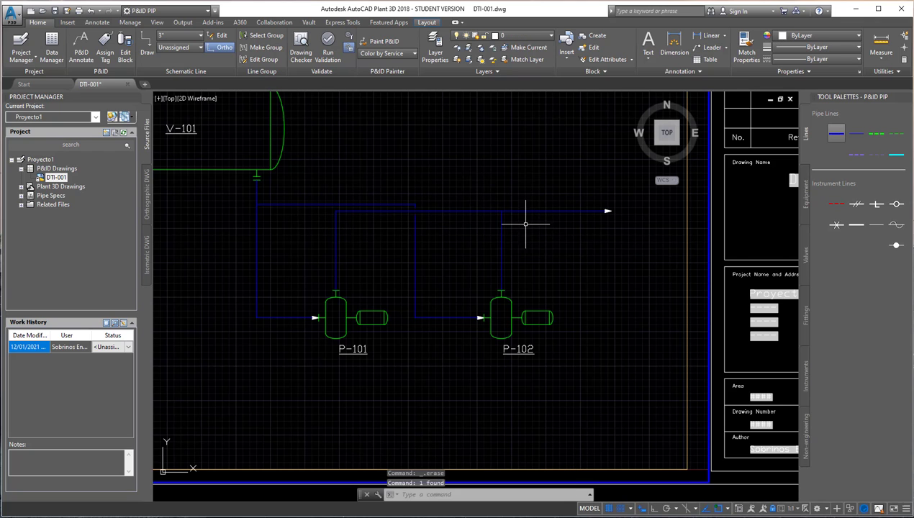
pyautogui.scroll(-2, 579, 247)
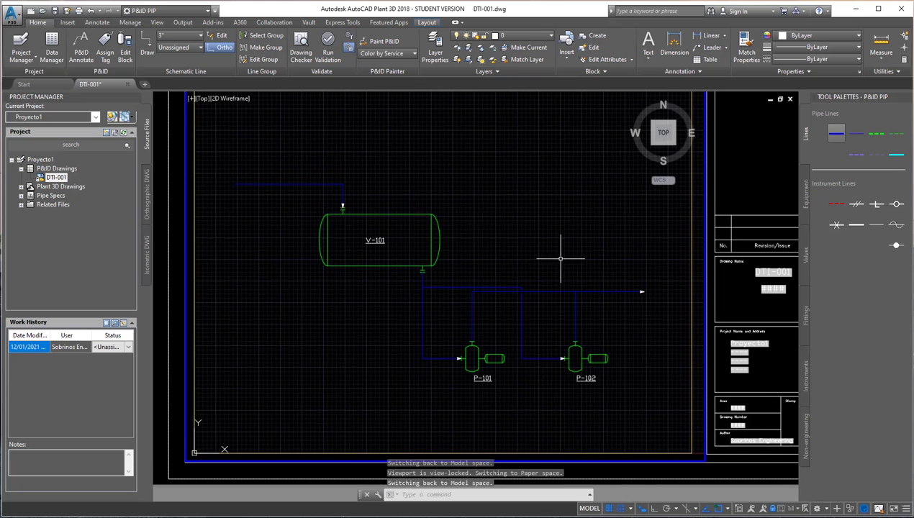
# - Draw a line from a V-101 top nozzle up and right, ending level with the discharge header
pyautogui.click(834, 134)
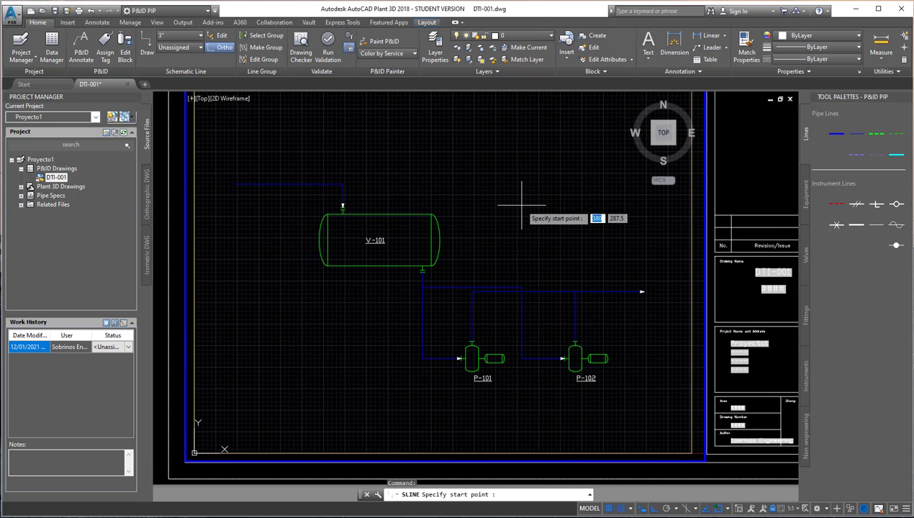
pyautogui.moveTo(519, 212); pyautogui.dragTo(475, 265, button='middle')
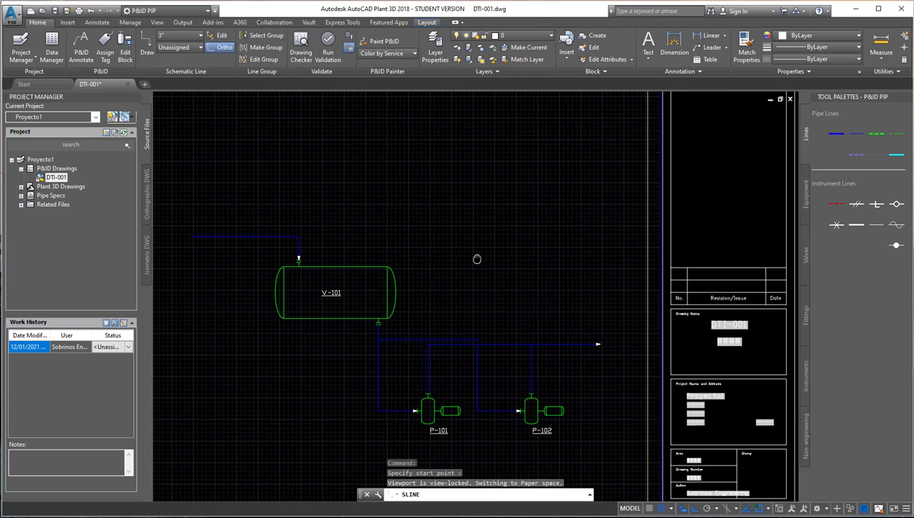
pyautogui.click(379, 267)
pyautogui.click(379, 231)
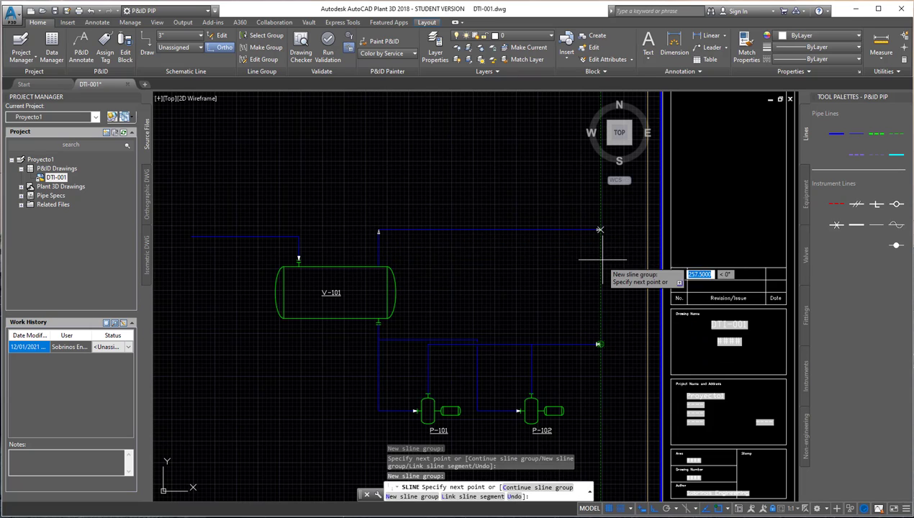
pyautogui.click(600, 229)
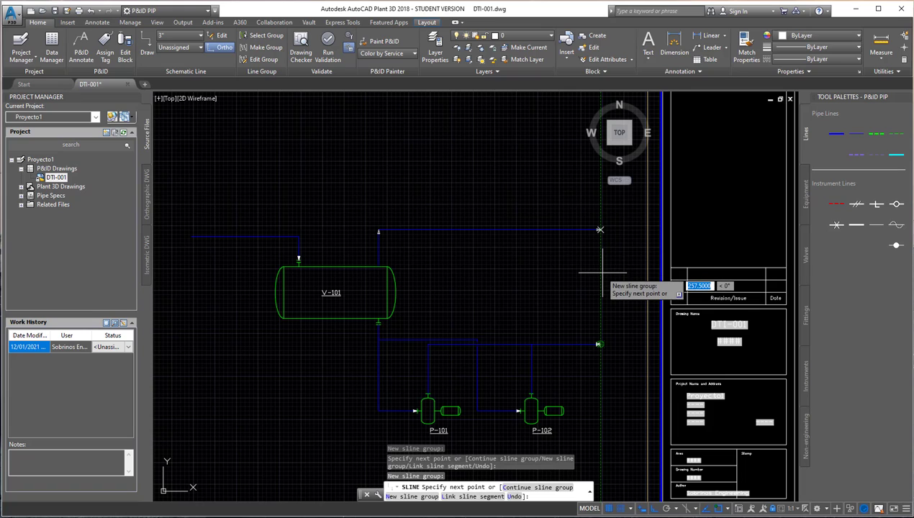
pyautogui.press('Return')
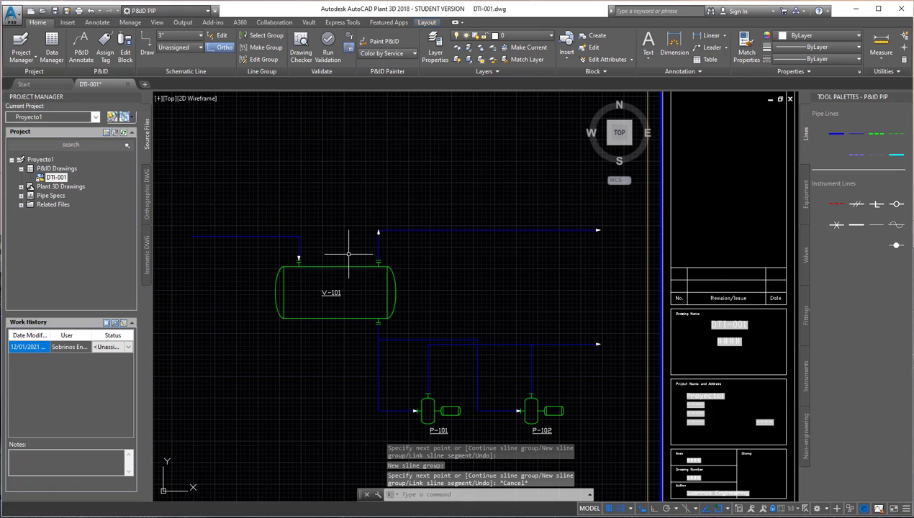
pyautogui.click(358, 223)
pyautogui.press('Escape')
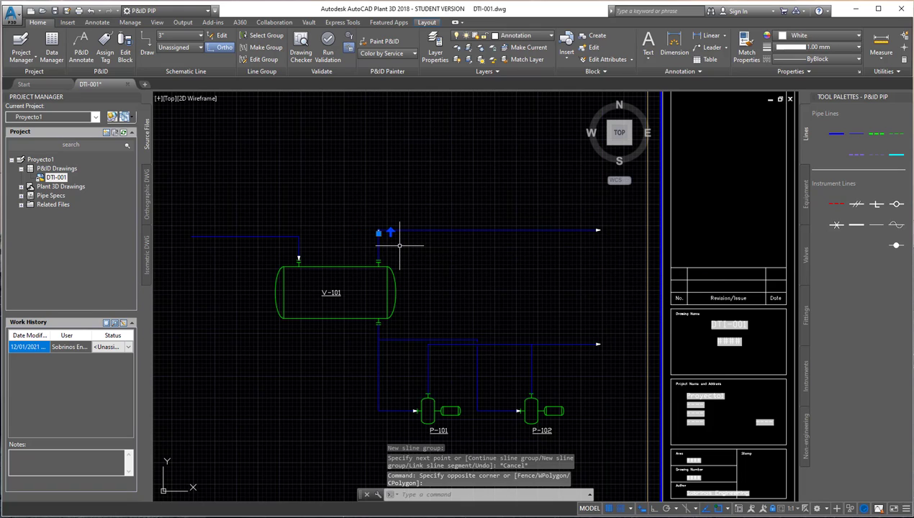
# - Draw a second line from another V-101 top nozzle up and right to the flow arrow
pyautogui.scroll(2, 436, 280)
pyautogui.moveTo(438, 282); pyautogui.dragTo(409, 317, button='middle')
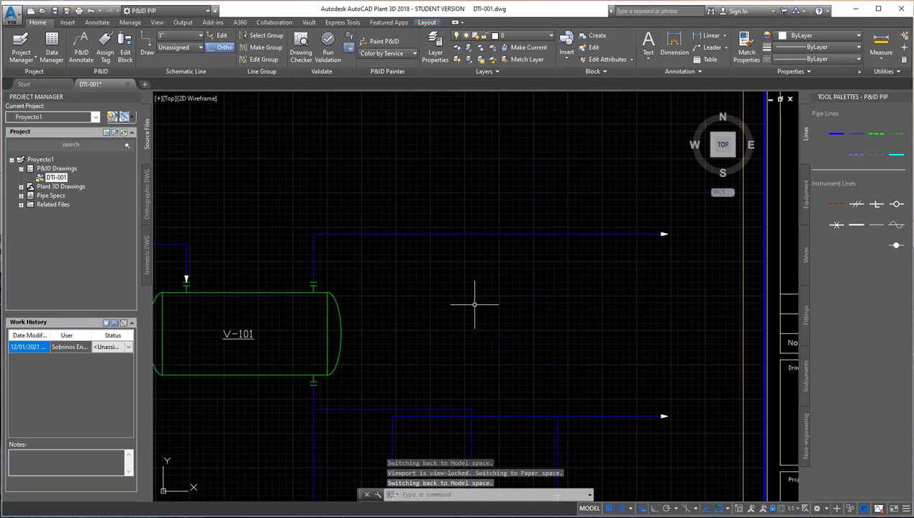
pyautogui.click(845, 133)
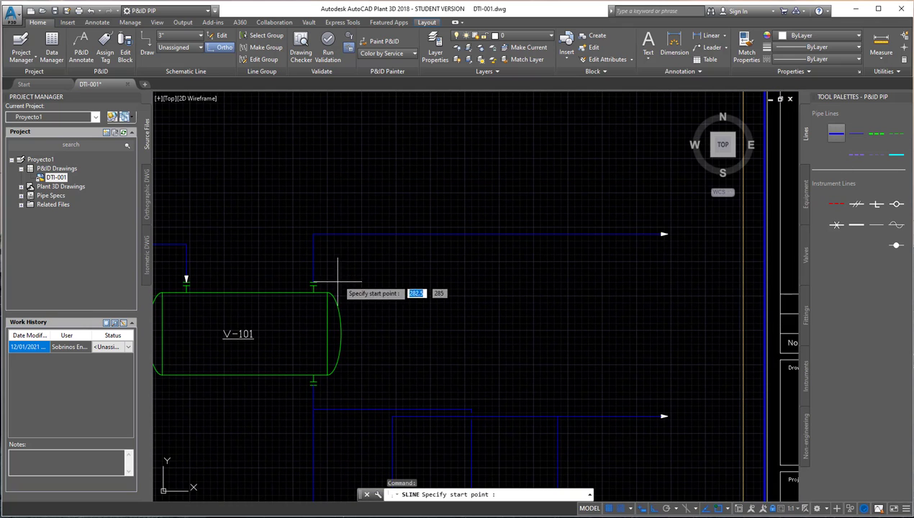
pyautogui.click(286, 290)
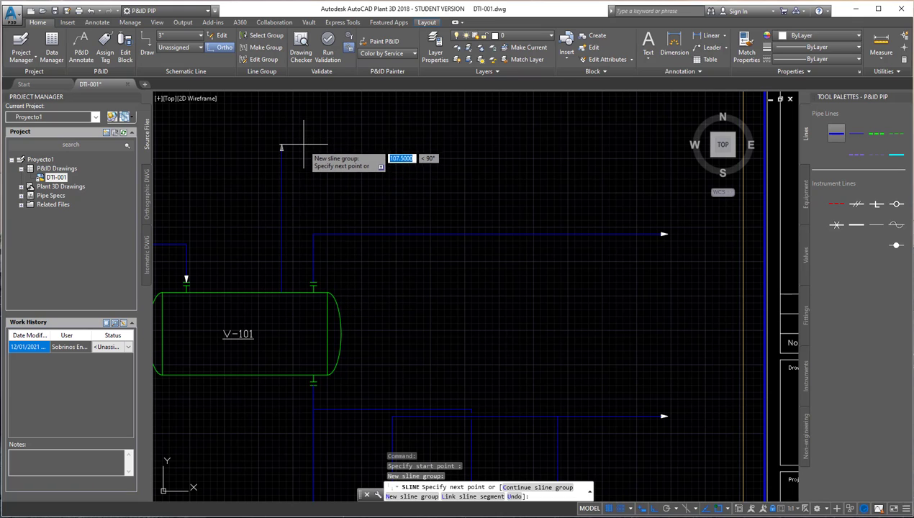
pyautogui.click(282, 149)
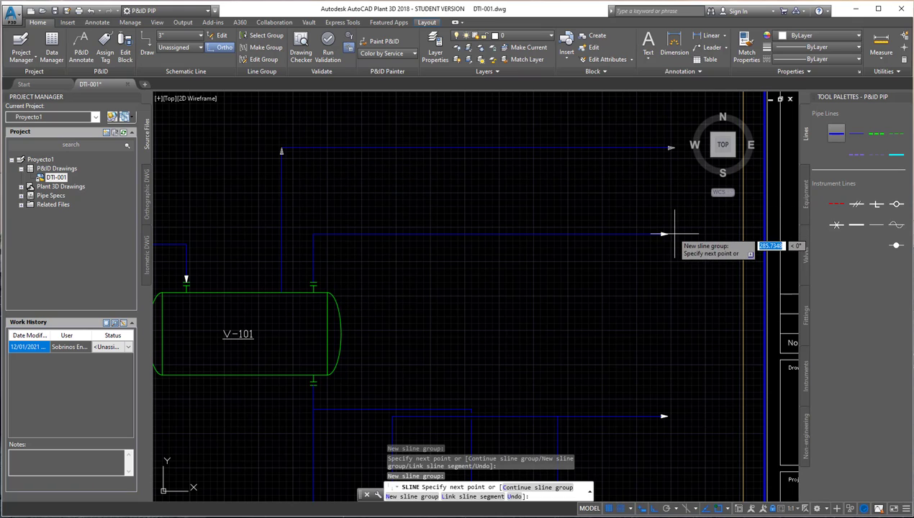
pyautogui.click(665, 149)
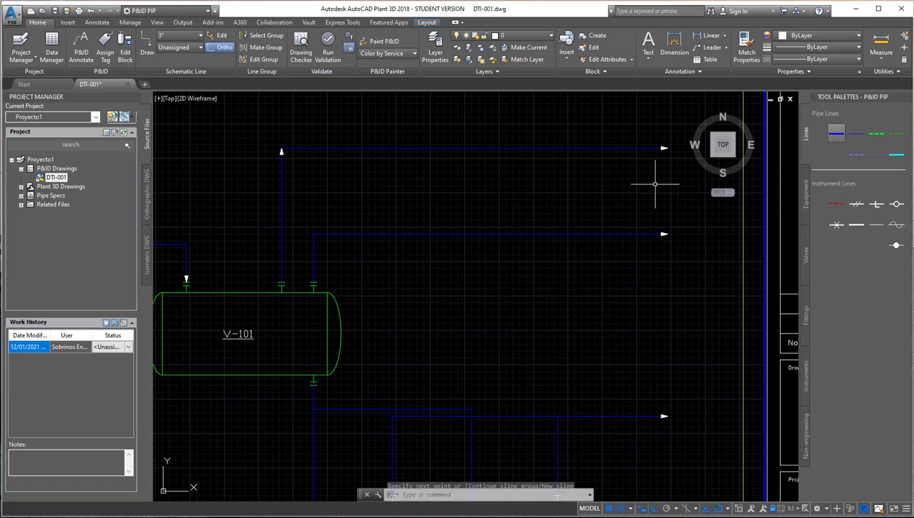
# - Window-select and delete the stray symbol at that line's corner
pyautogui.click(268, 137)
pyautogui.click(311, 179)
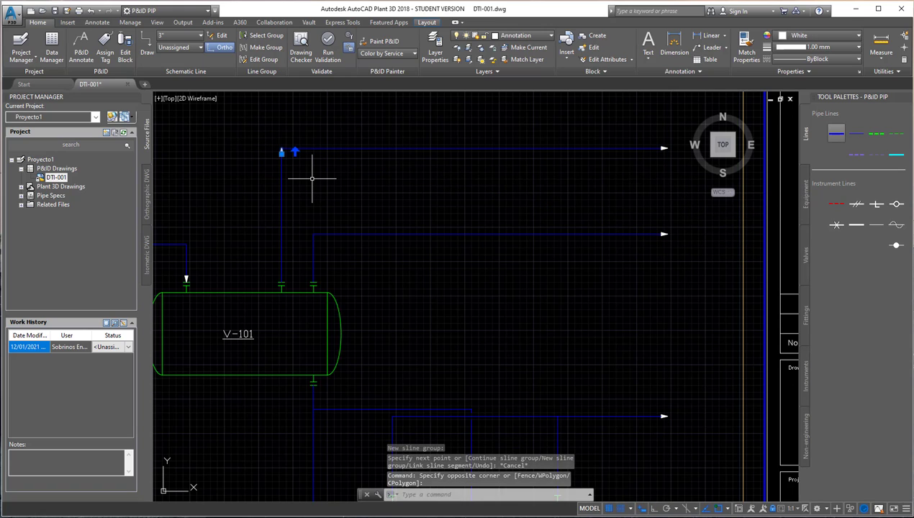
pyautogui.press('Delete')
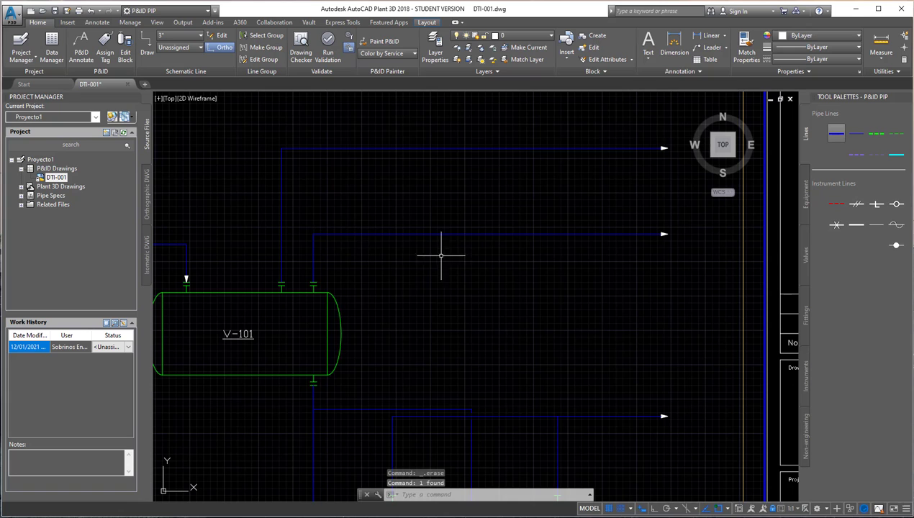
pyautogui.scroll(-2, 442, 257)
pyautogui.moveTo(428, 254)
pyautogui.mouseDown(button='middle')
pyautogui.moveTo(450, 287)
pyautogui.moveTo(463, 276)
pyautogui.moveTo(444, 269)
pyautogui.mouseUp(button='middle')
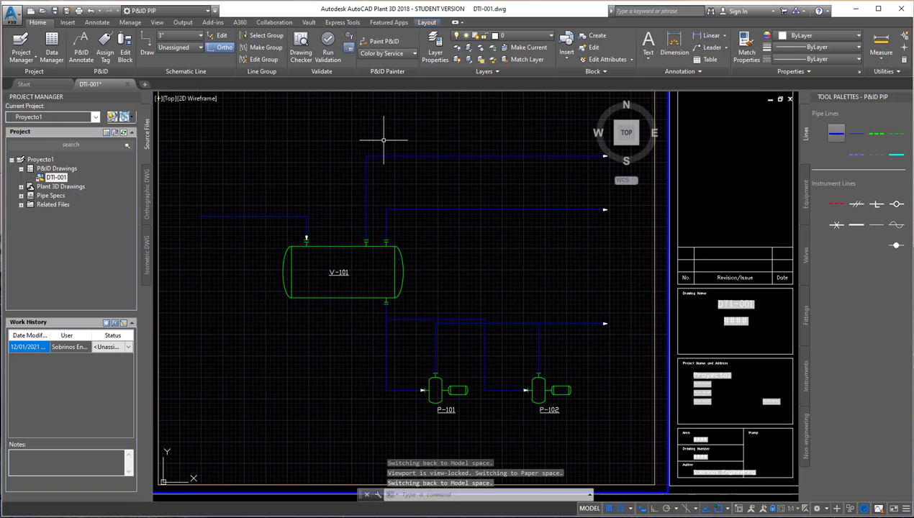
# - Window-select the inlet pipe line into V-101's top and open its Assign Tag dialog
pyautogui.scroll(2, 289, 231)
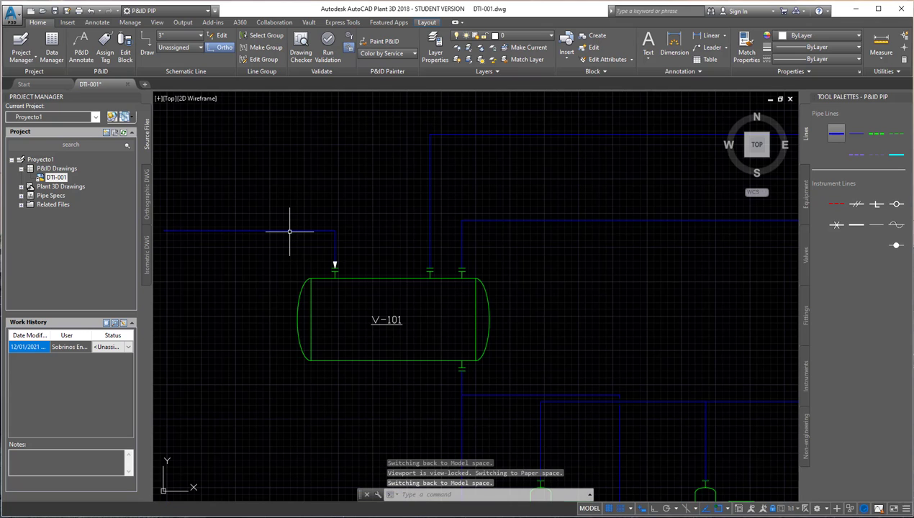
pyautogui.scroll(-3, 293, 221)
pyautogui.moveTo(302, 198); pyautogui.dragTo(300, 206, button='middle')
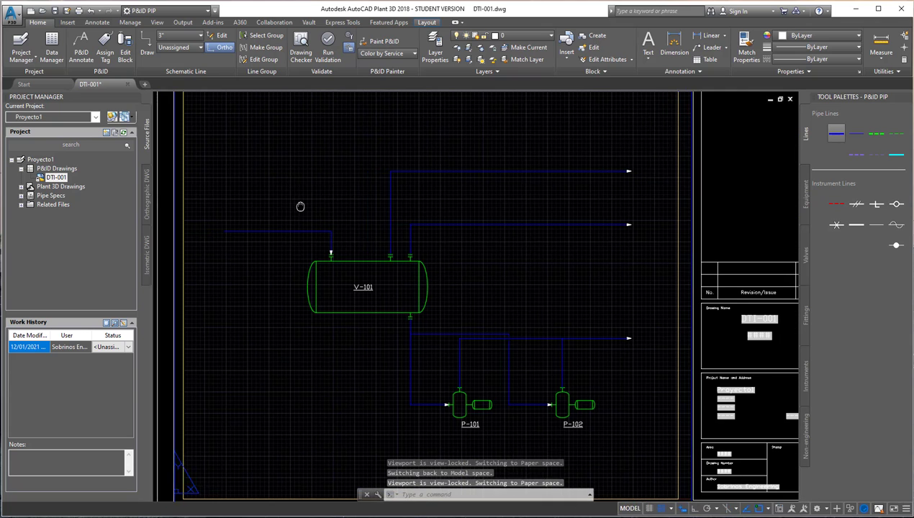
pyautogui.scroll(2, 259, 238)
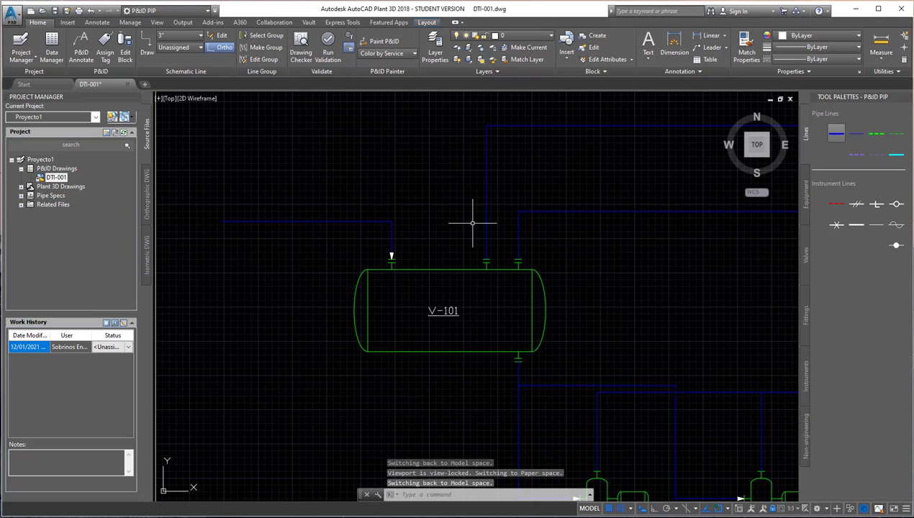
pyautogui.moveTo(472, 223); pyautogui.dragTo(455, 219, button='middle')
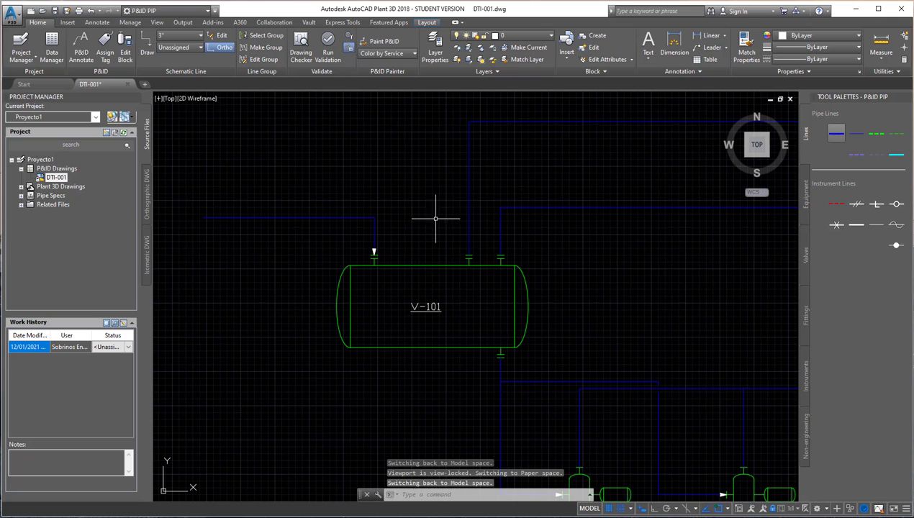
pyautogui.click(309, 225)
pyautogui.click(296, 203)
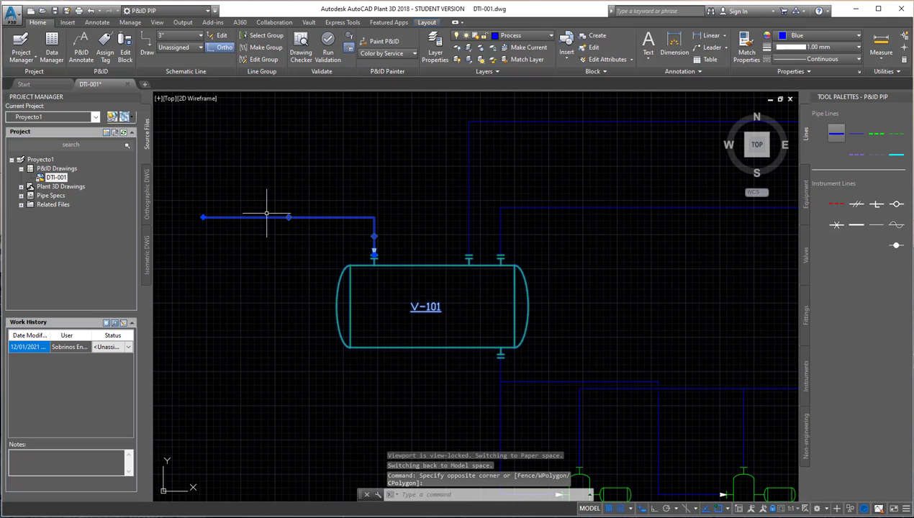
pyautogui.press('Escape')
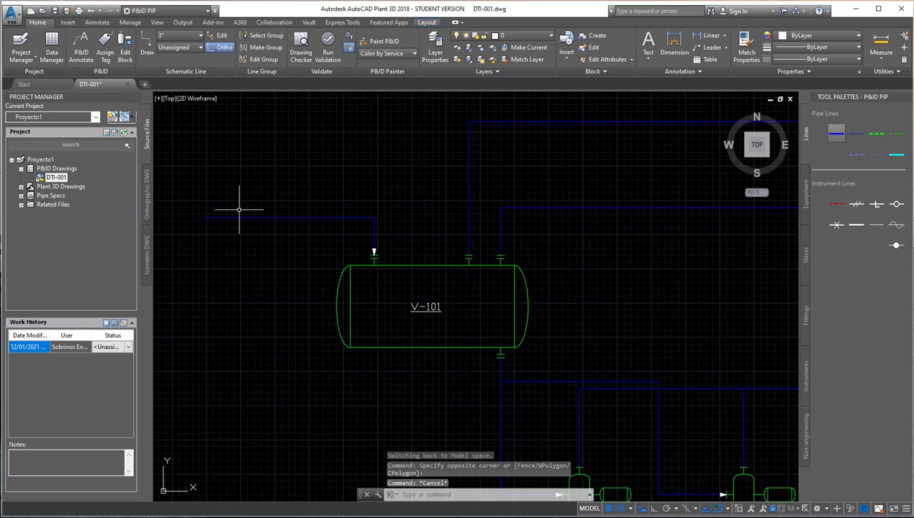
pyautogui.click(231, 219)
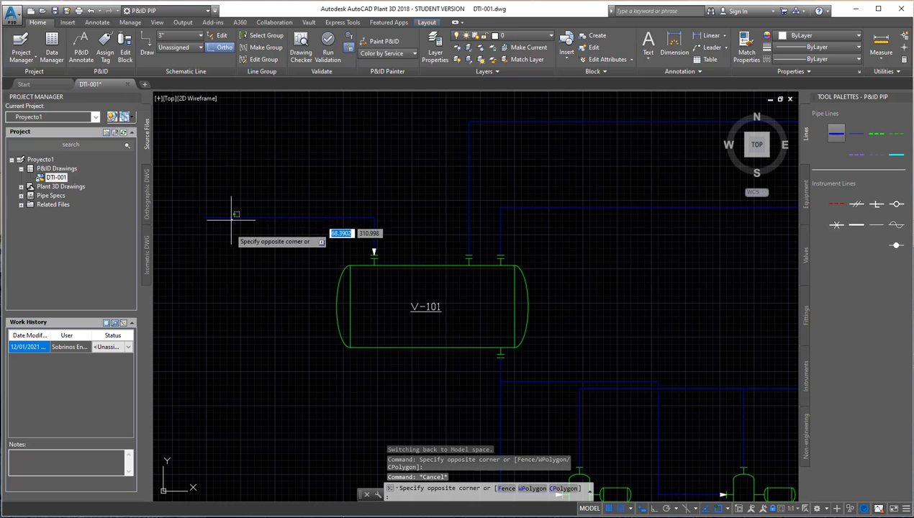
pyautogui.click(277, 227)
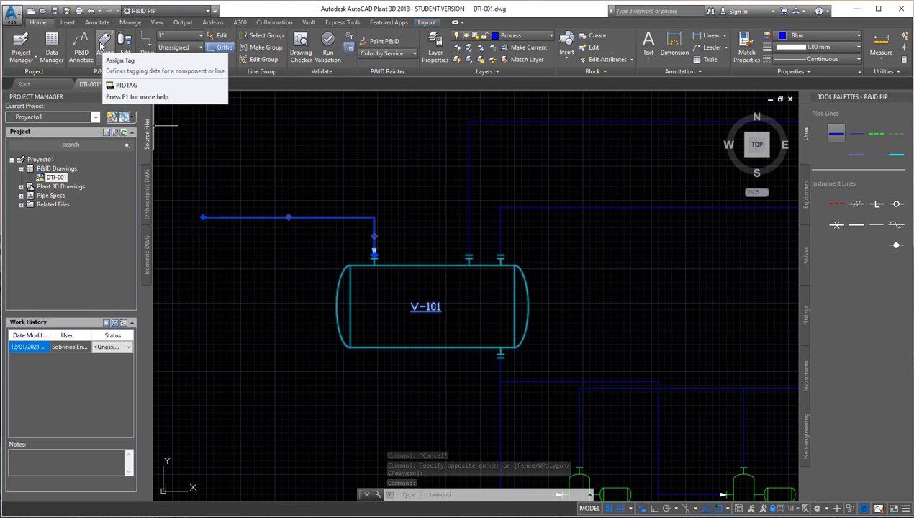
pyautogui.click(101, 43)
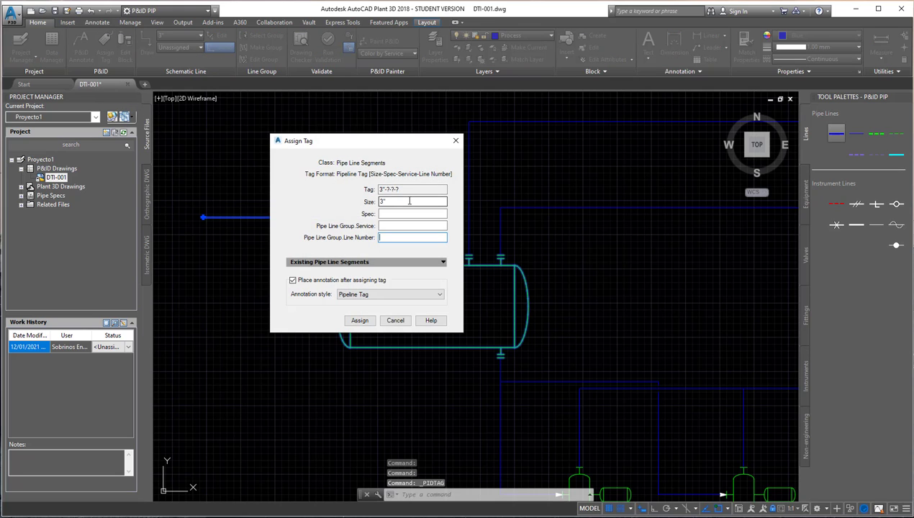
# - Tag the inlet line 4"-150-P-101: size 4", spec 150, service P, line number 101
pyautogui.click(409, 202)
pyautogui.click(406, 274)
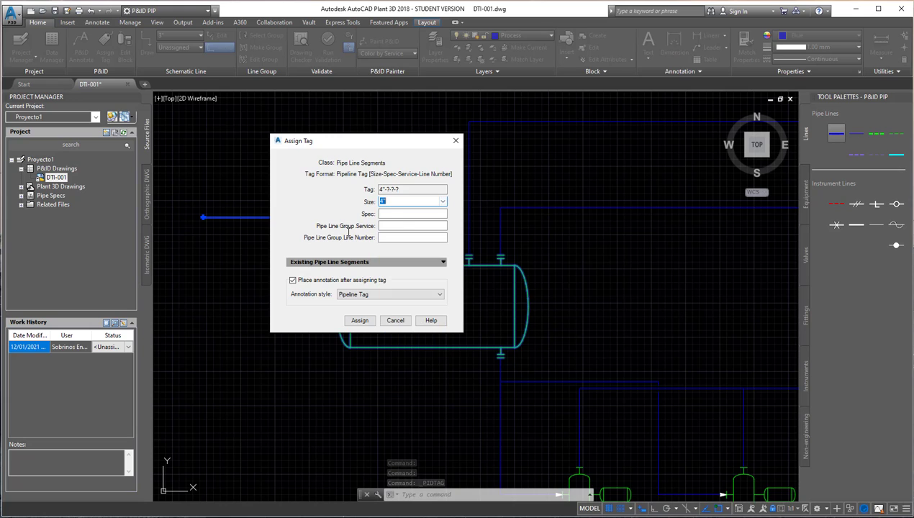
pyautogui.click(391, 213)
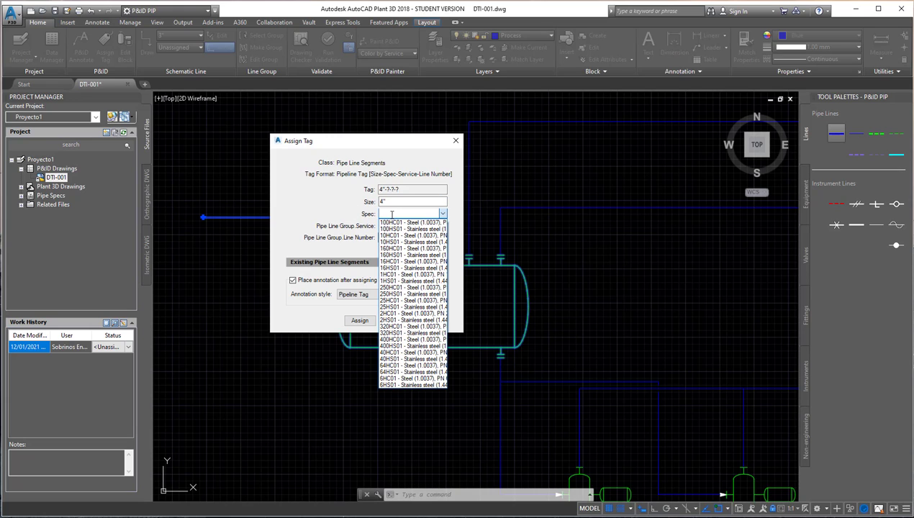
pyautogui.write('150')
pyautogui.press('Tab')
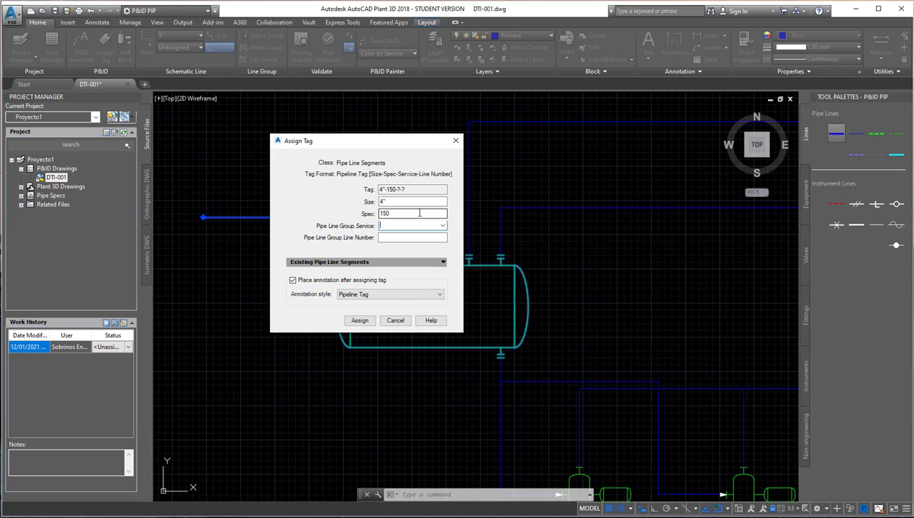
pyautogui.click(419, 213)
pyautogui.click(405, 213)
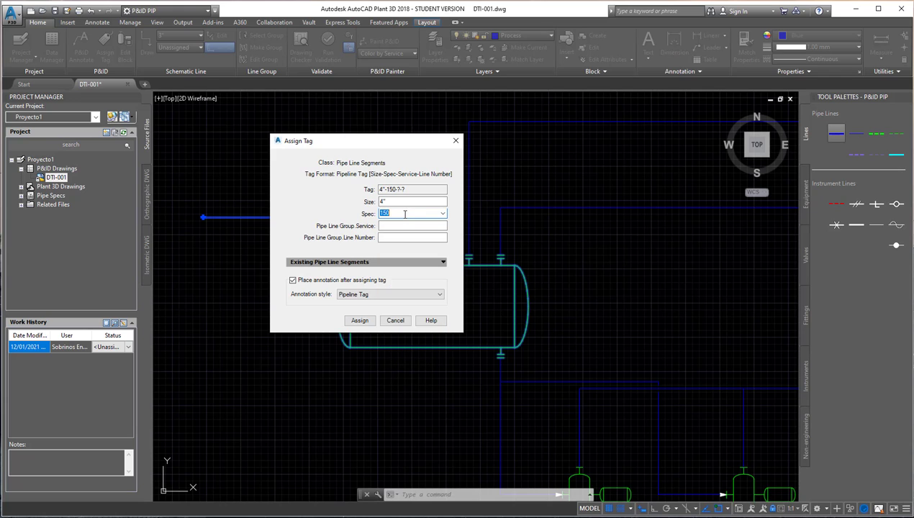
pyautogui.click(390, 226)
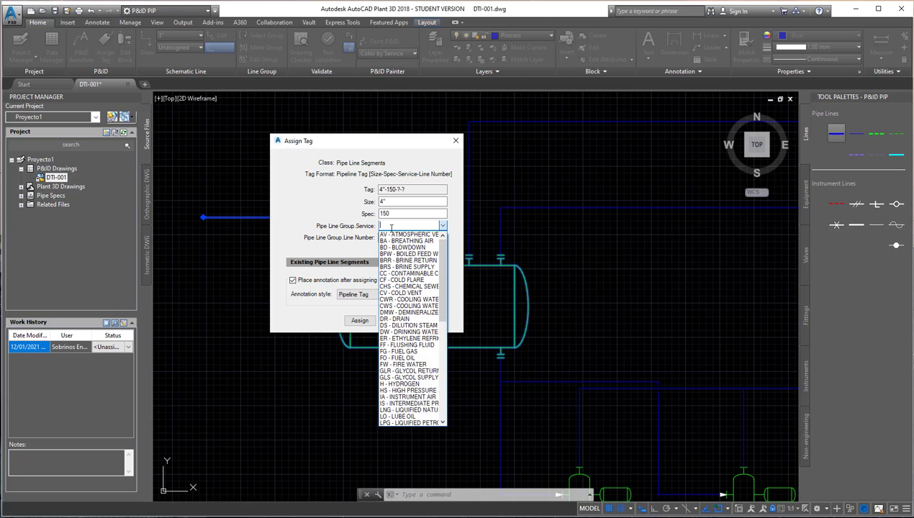
pyautogui.click(389, 226)
pyautogui.write('101')
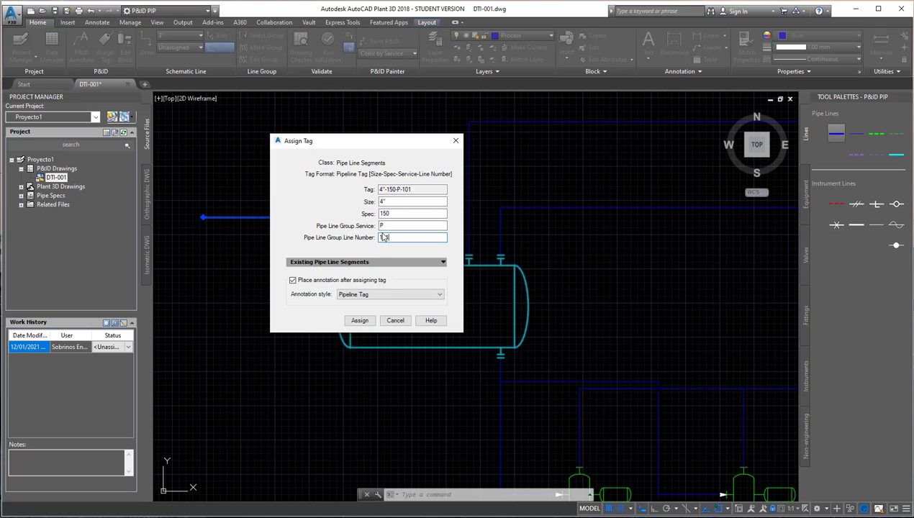
pyautogui.click(360, 321)
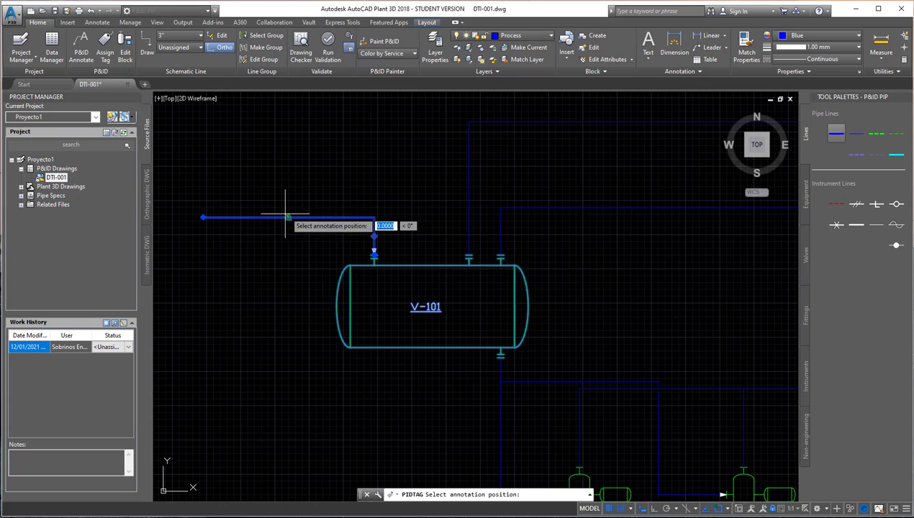
# - Place the 4"-150-P-101 label and move it further along the pipe's horizontal run
pyautogui.scroll(3, 288, 216)
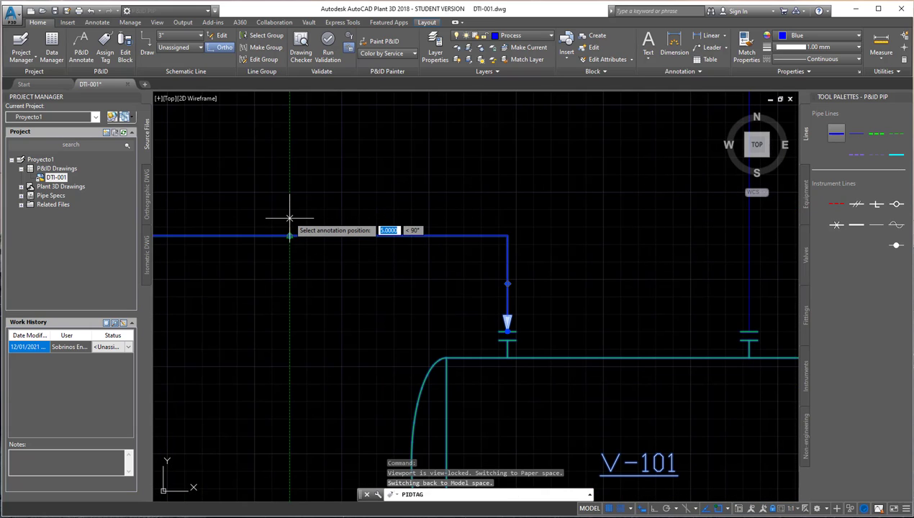
pyautogui.press('Return')
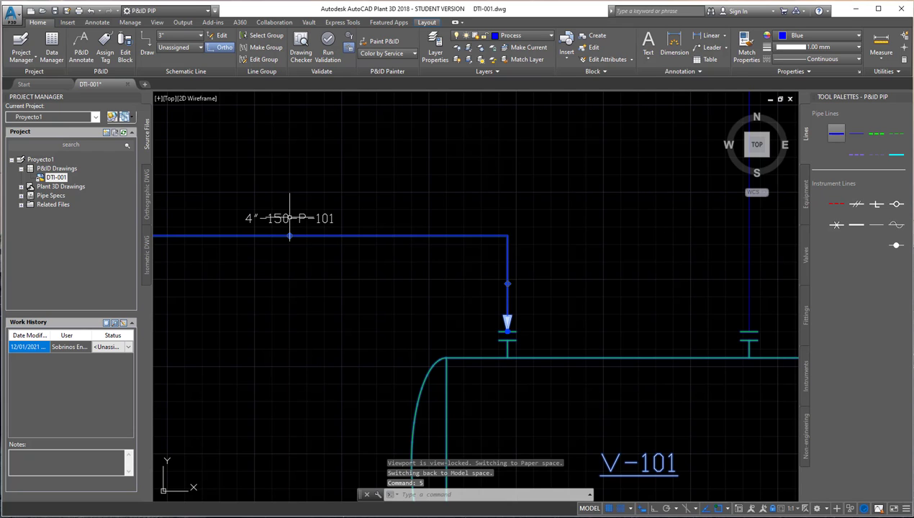
pyautogui.press('Escape')
pyautogui.scroll(-2, 325, 264)
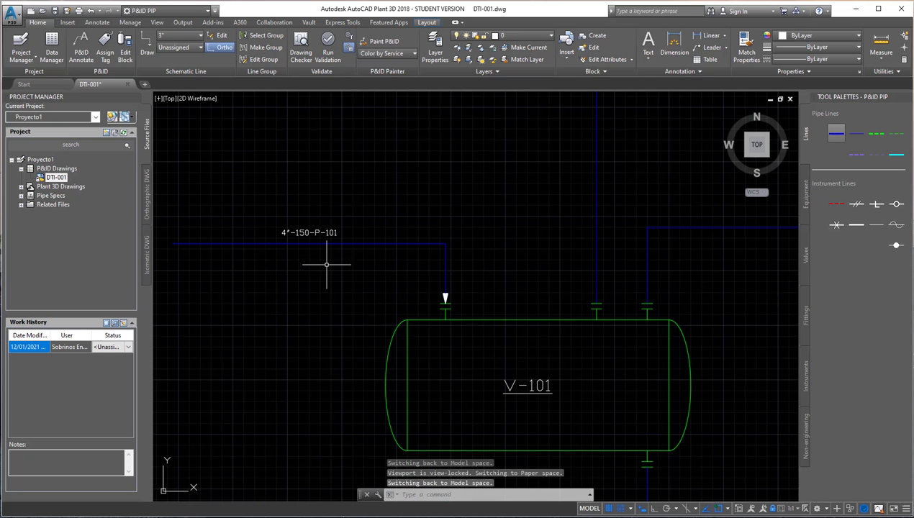
pyautogui.scroll(-1, 351, 210)
pyautogui.scroll(2, 361, 260)
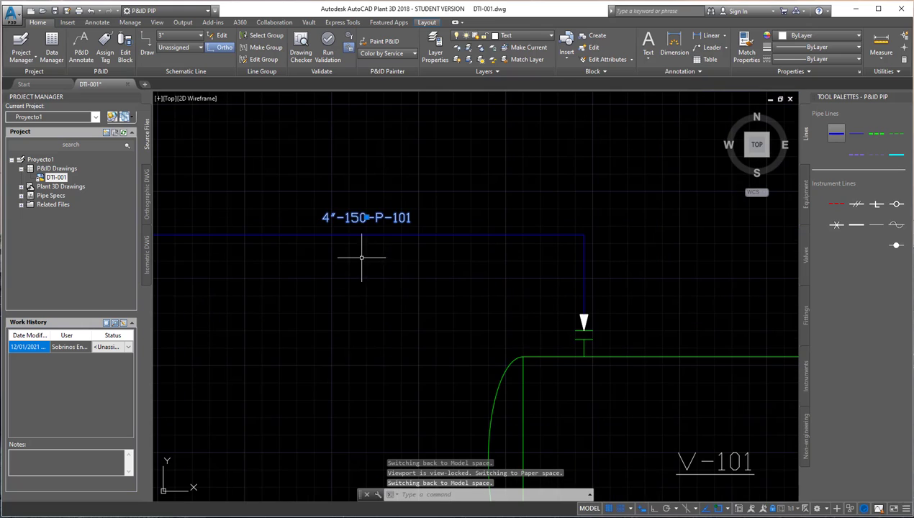
pyautogui.click(366, 217)
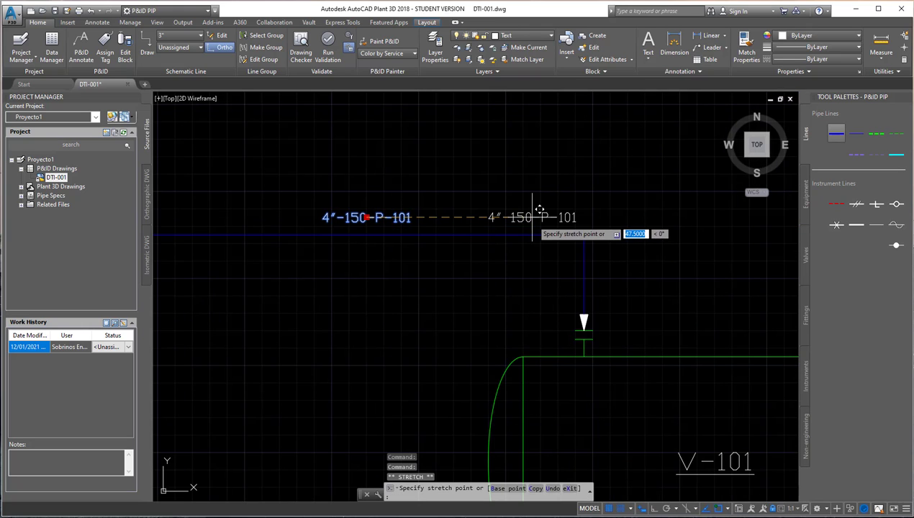
pyautogui.click(532, 216)
pyautogui.press('Escape')
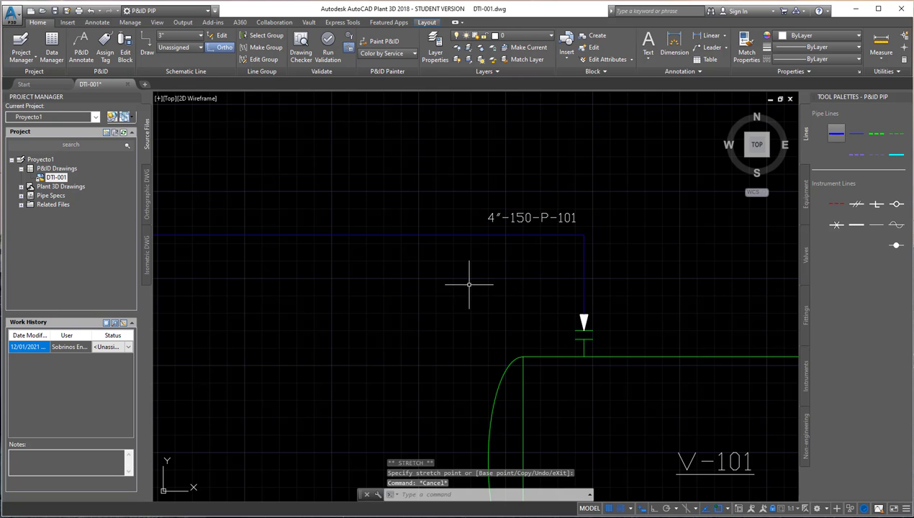
# - Zoom out and pan to frame V-101 together with pumps P-101 and P-102
pyautogui.scroll(-2, 468, 285)
pyautogui.moveTo(430, 298); pyautogui.dragTo(379, 306, button='middle')
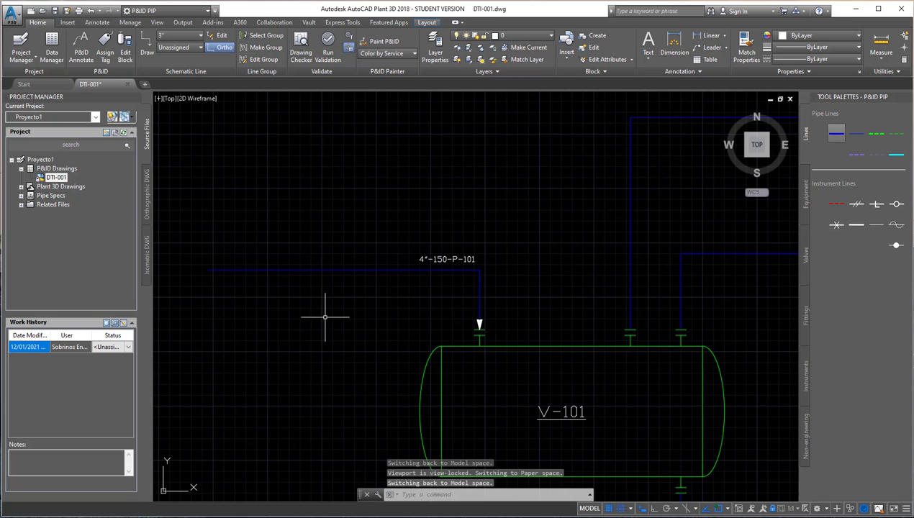
pyautogui.scroll(-1, 479, 295)
pyautogui.moveTo(418, 231); pyautogui.dragTo(388, 210, button='middle')
pyautogui.scroll(-1, 387, 210)
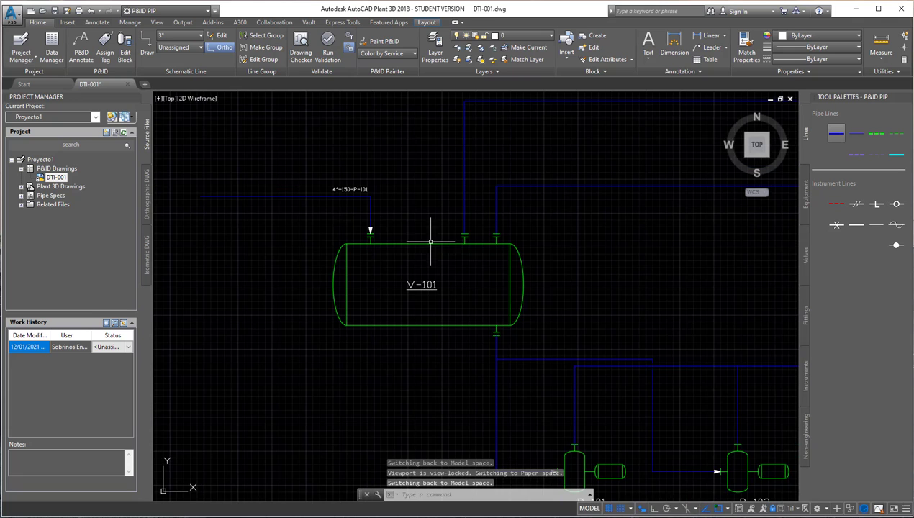
pyautogui.moveTo(430, 241); pyautogui.dragTo(375, 233, button='middle')
pyautogui.moveTo(520, 265)
pyautogui.mouseDown(button='middle')
pyautogui.moveTo(393, 220)
pyautogui.moveTo(373, 231)
pyautogui.mouseUp(button='middle')
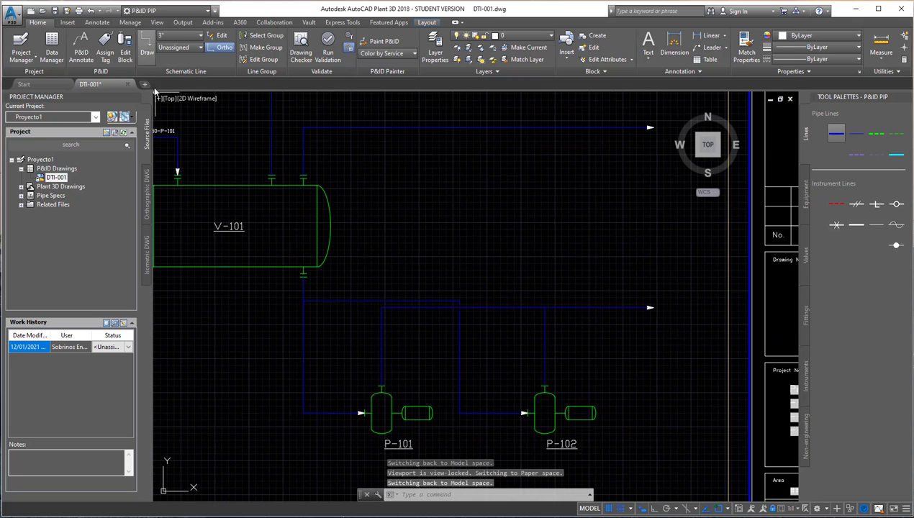
# - Tag the V-101-to-P-101 line 4"-150-P-102: size 4", spec 150, service P, number 102
pyautogui.click(317, 357)
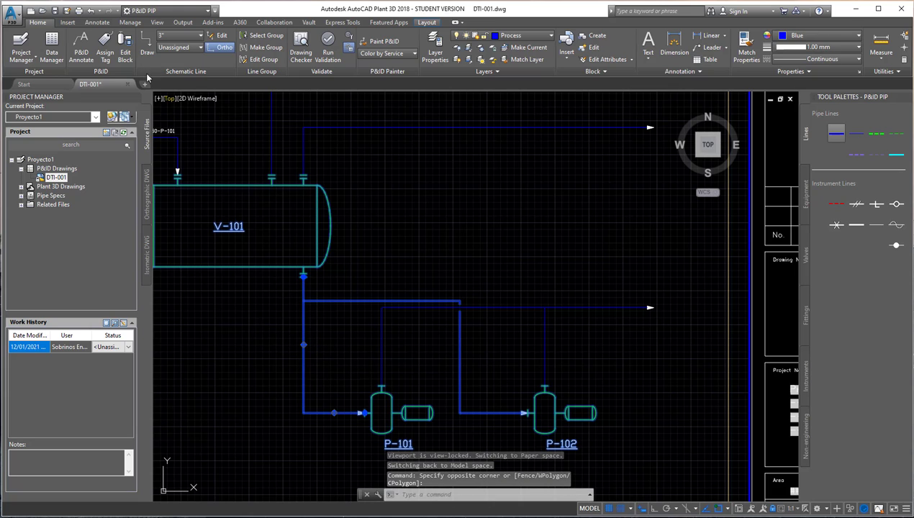
pyautogui.click(105, 46)
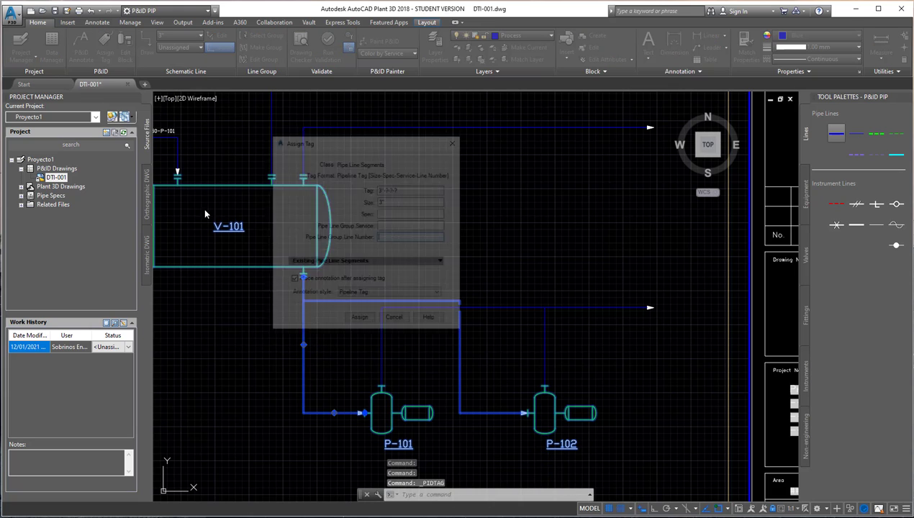
pyautogui.click(394, 201)
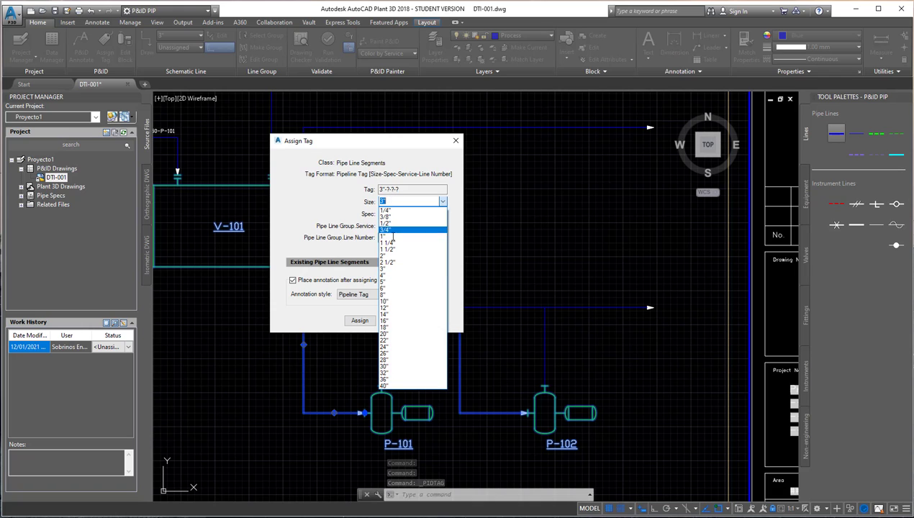
pyautogui.click(390, 276)
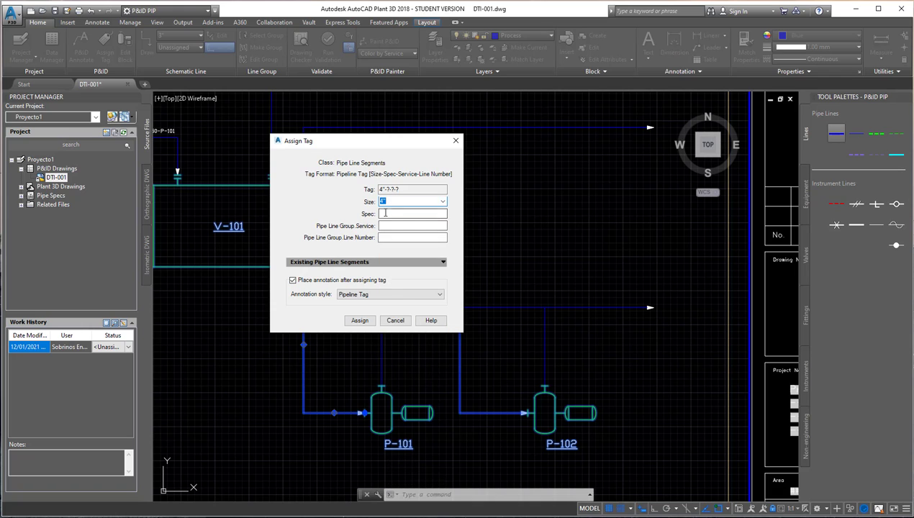
pyautogui.click(385, 213)
pyautogui.press('Tab')
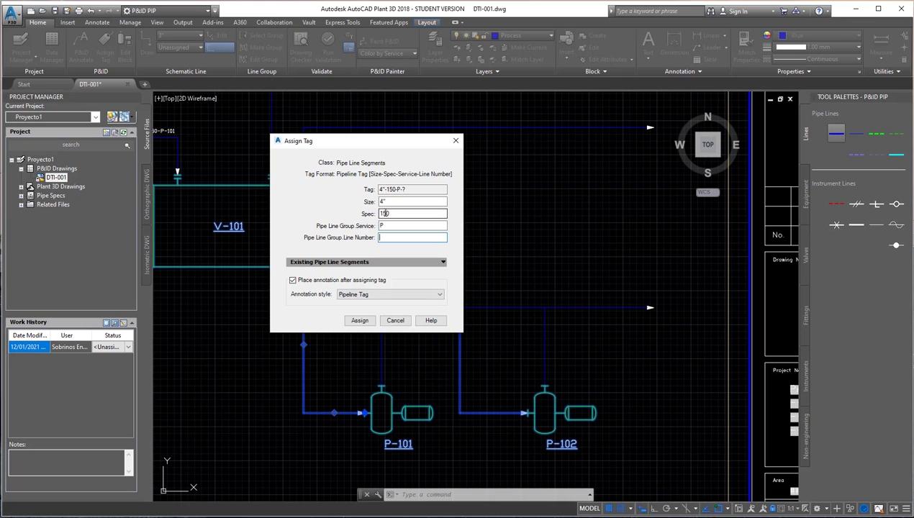
pyautogui.click(361, 321)
pyautogui.scroll(4, 306, 326)
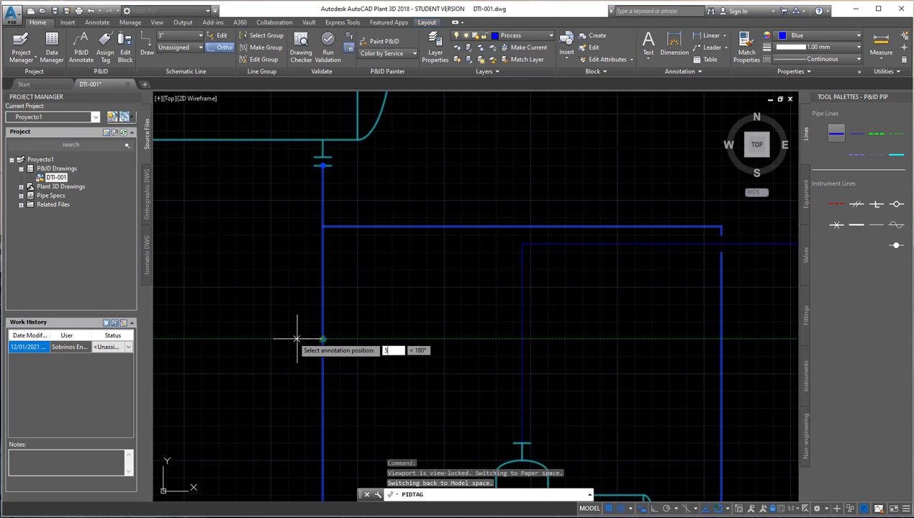
# - Place the 4"-150-P-102 label vertically beside the pipe and check it in Edit Annotation
pyautogui.press('Return')
pyautogui.scroll(-1, 365, 316)
pyautogui.scroll(-1, 365, 316)
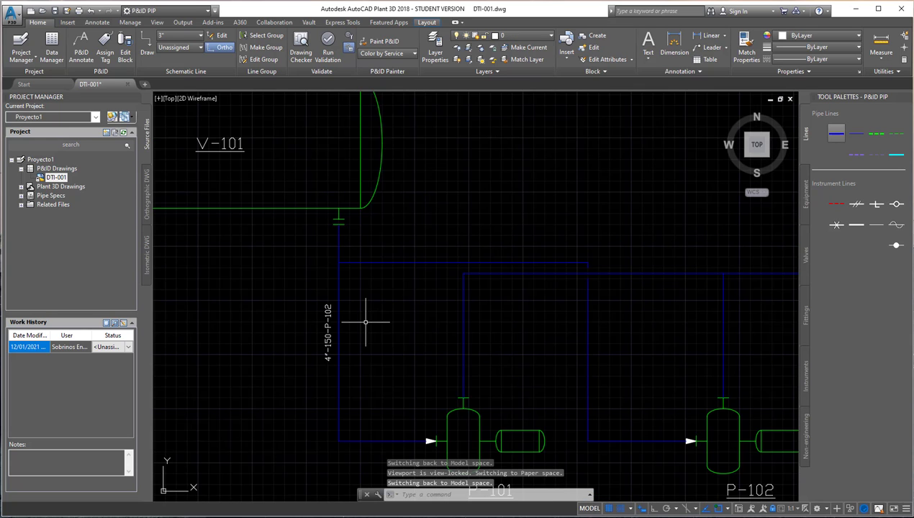
pyautogui.moveTo(414, 312)
pyautogui.mouseDown(button='middle')
pyautogui.moveTo(476, 312)
pyautogui.moveTo(518, 351)
pyautogui.mouseUp(button='middle')
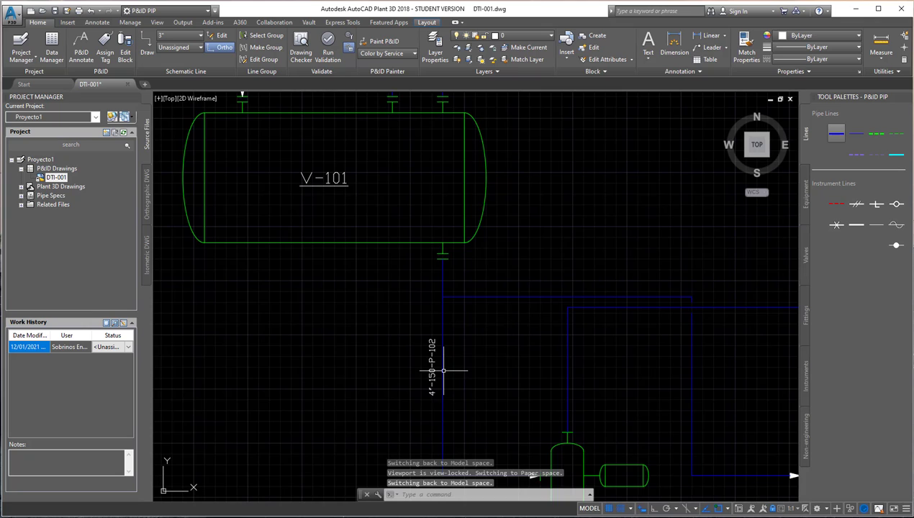
pyautogui.scroll(2, 428, 359)
pyautogui.doubleClick(422, 333)
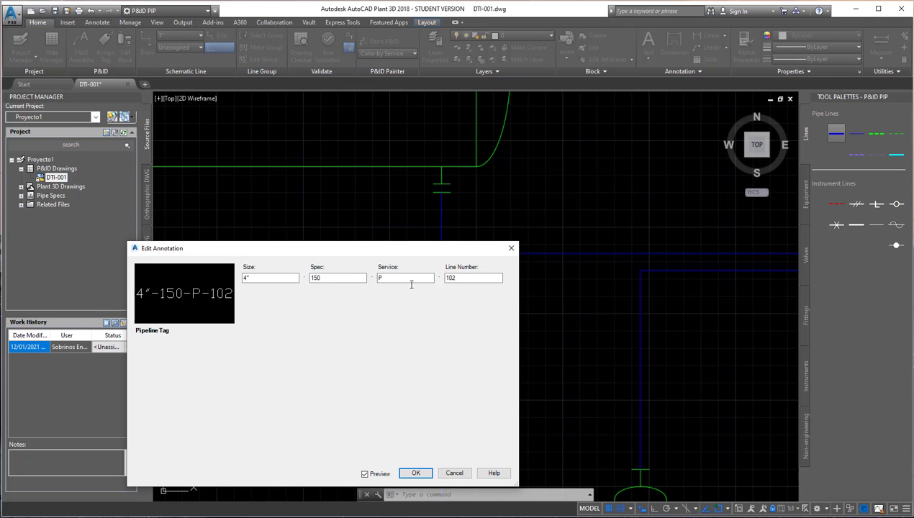
pyautogui.click(456, 472)
# - Pan toward the title block and select the line leaving pump P-101
pyautogui.scroll(-2, 371, 344)
pyautogui.scroll(-2, 371, 344)
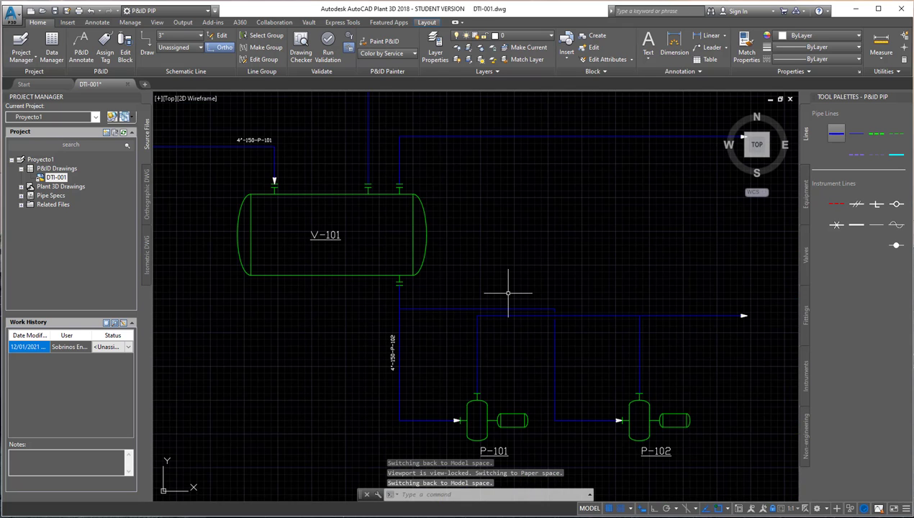
pyautogui.moveTo(507, 293); pyautogui.dragTo(370, 270, button='middle')
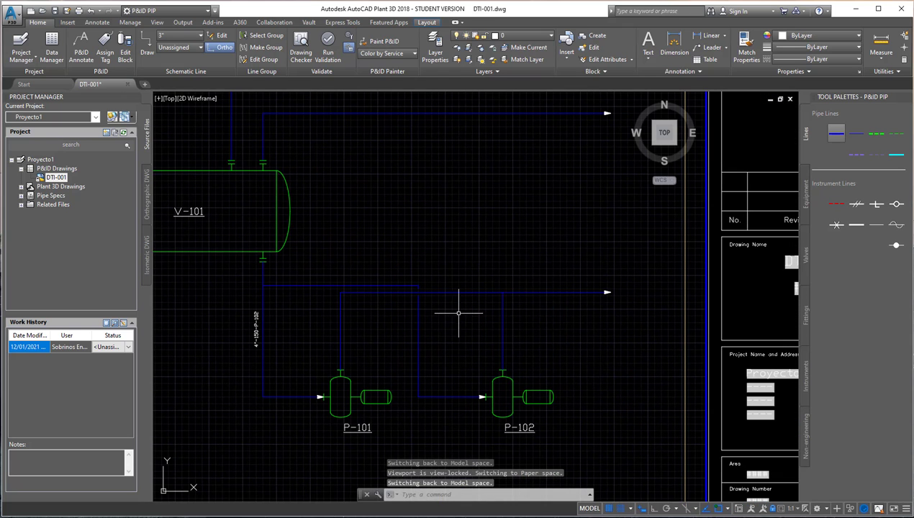
pyautogui.moveTo(459, 313); pyautogui.dragTo(447, 265)
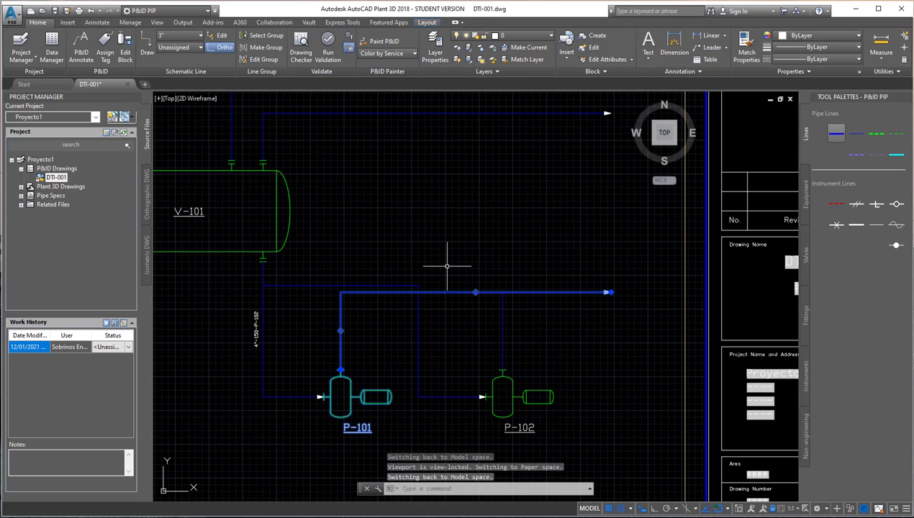
# - Tag P-101's discharge line 3"-150-P-103 and place its label on the horizontal run
pyautogui.click(105, 44)
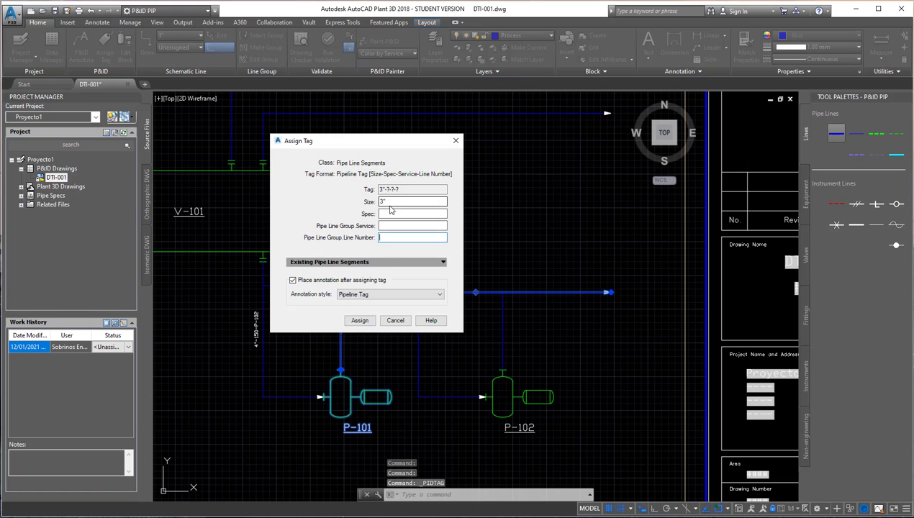
pyautogui.click(390, 203)
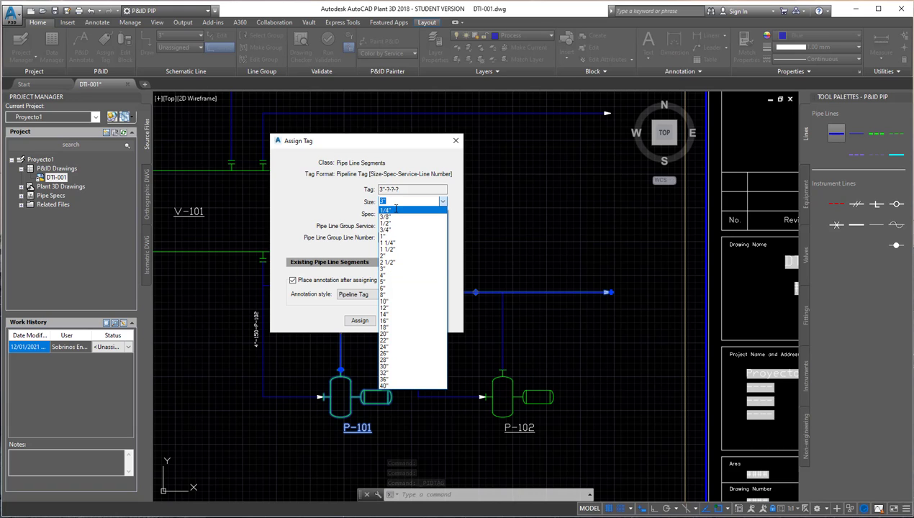
pyautogui.click(390, 202)
pyautogui.click(389, 213)
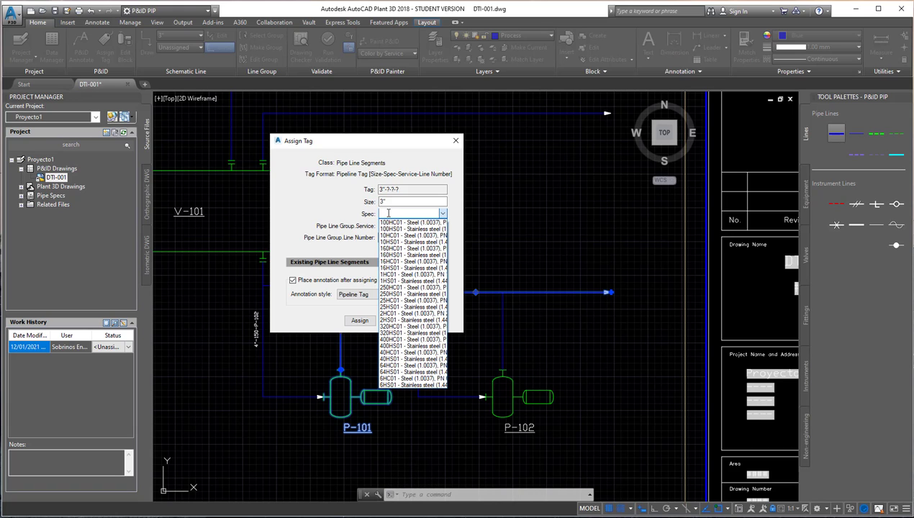
pyautogui.write('150')
pyautogui.press('Tab')
pyautogui.write('103')
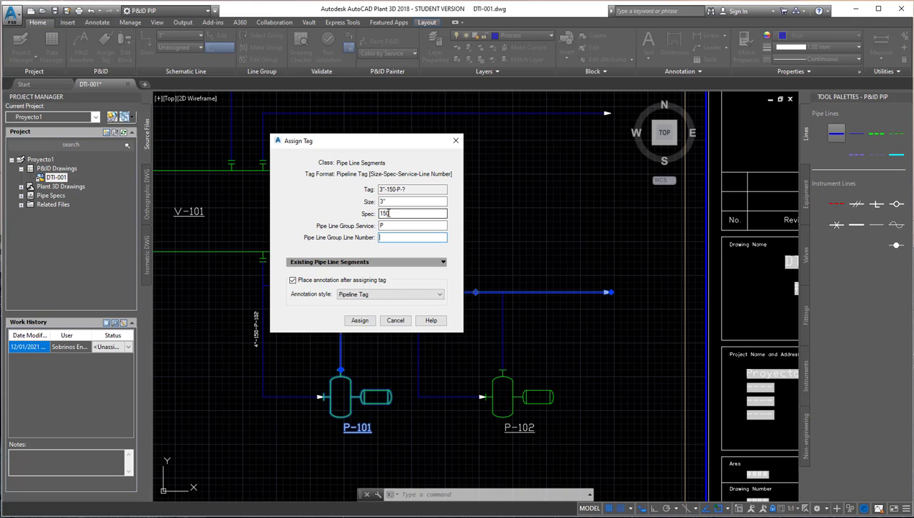
pyautogui.click(359, 321)
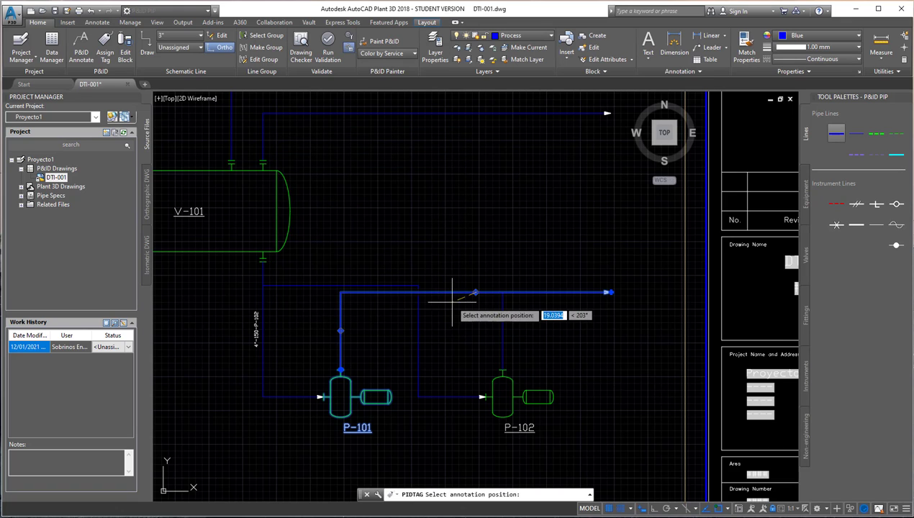
pyautogui.click(476, 272)
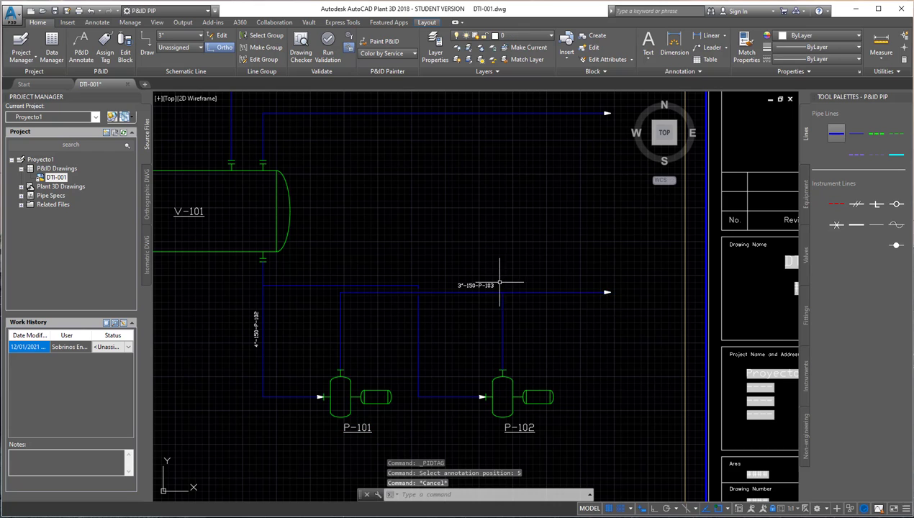
pyautogui.scroll(2, 489, 312)
pyautogui.scroll(2, 489, 312)
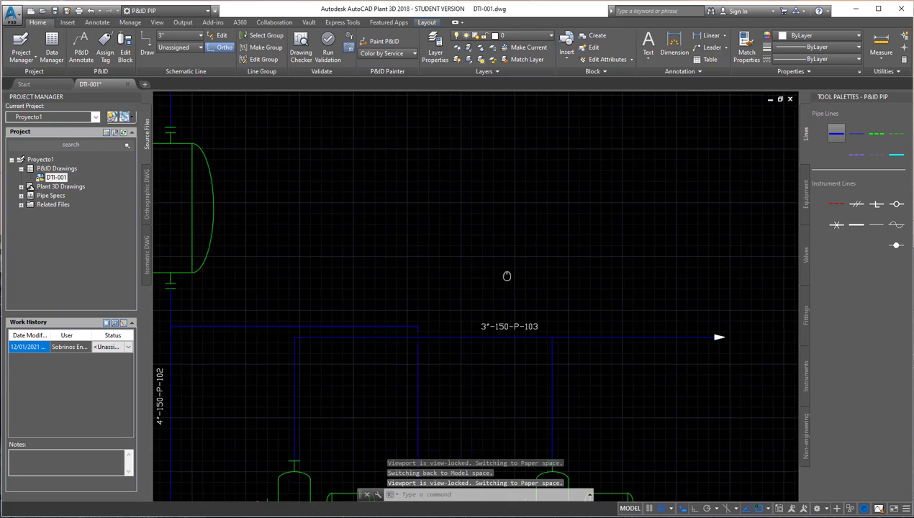
pyautogui.moveTo(467, 229); pyautogui.dragTo(473, 342, button='middle')
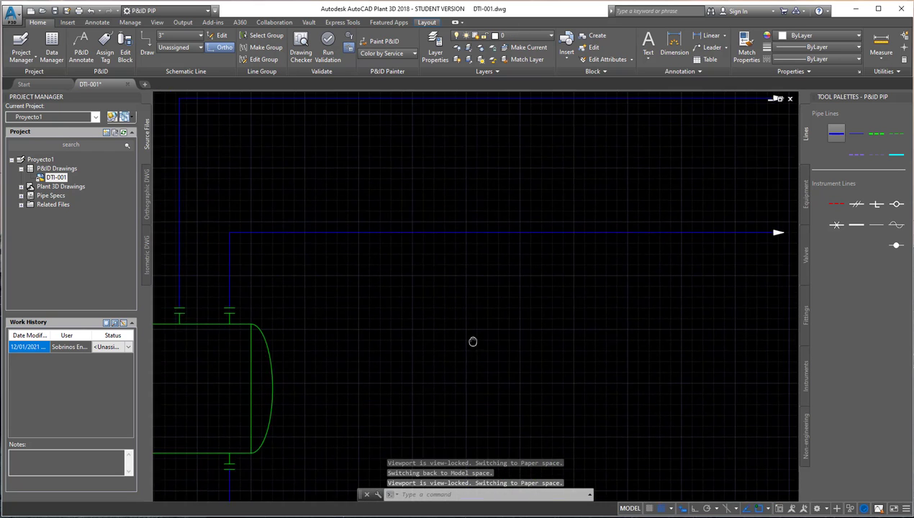
# - Select the pipe above the vessel and set its tag size to 6" with spec 150
pyautogui.click(395, 276)
pyautogui.click(359, 205)
pyautogui.click(104, 48)
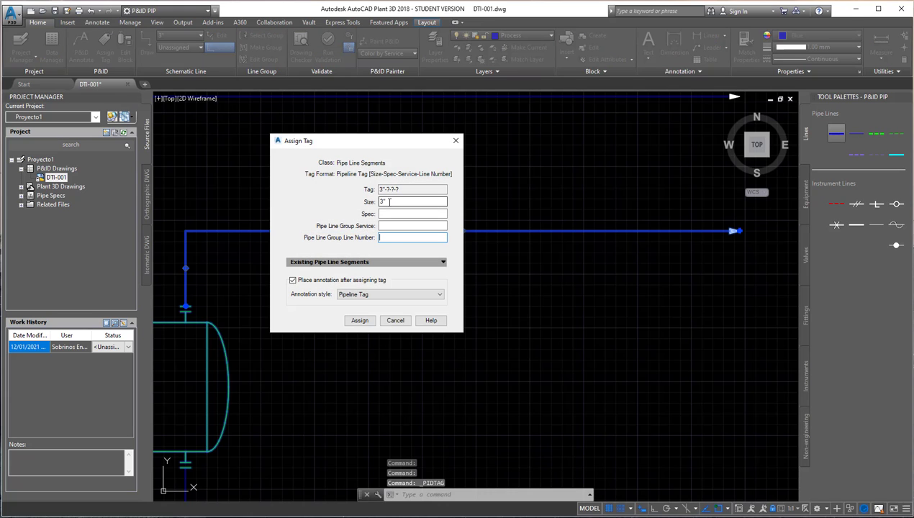
pyautogui.click(389, 202)
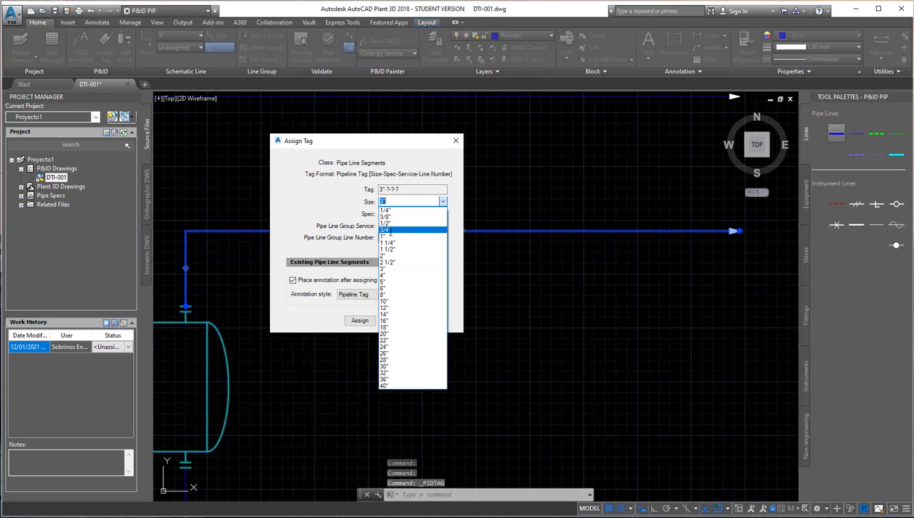
pyautogui.click(386, 281)
pyautogui.click(396, 213)
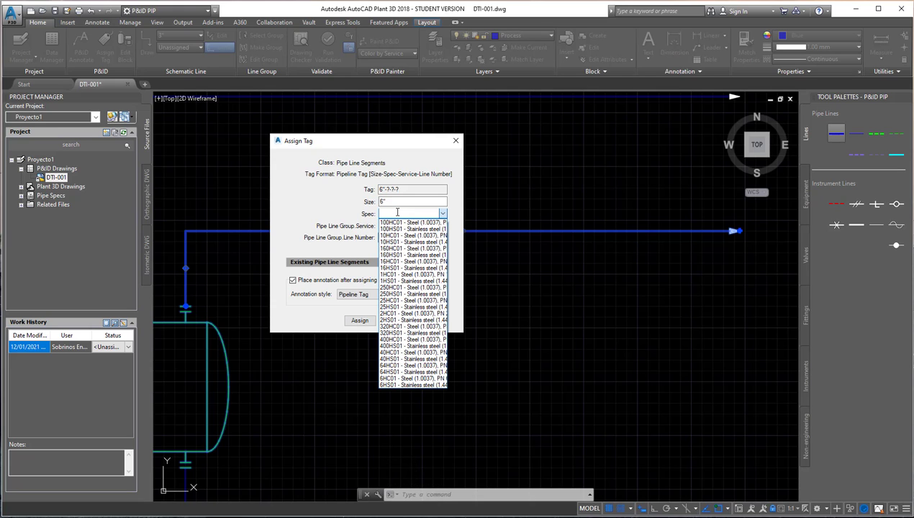
pyautogui.write('150')
pyautogui.press('Tab')
pyautogui.write('105')
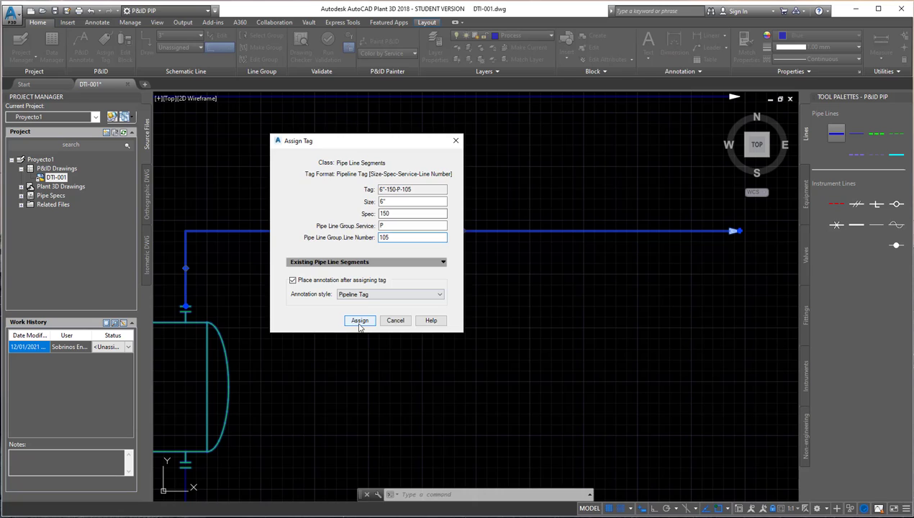
# - Assign the 6"-150-P-105 tag and place its label above the pipe
pyautogui.click(359, 320)
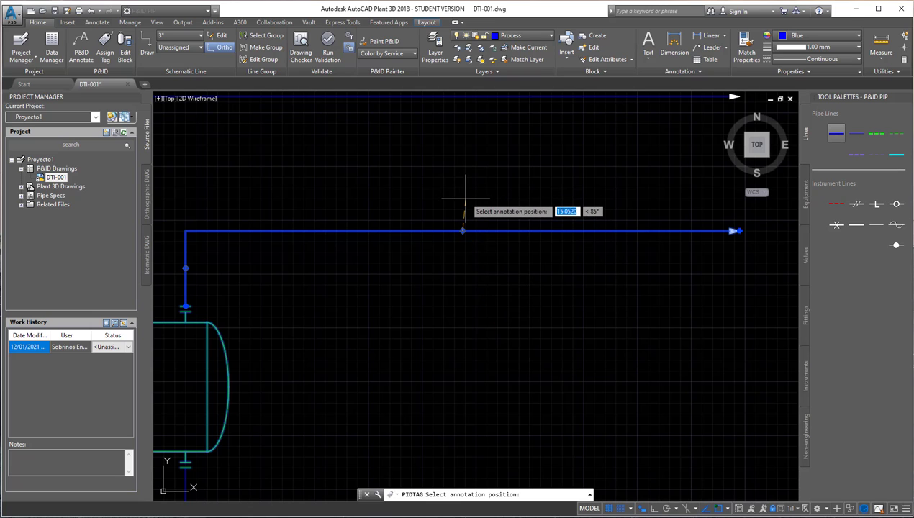
pyautogui.press('F8')
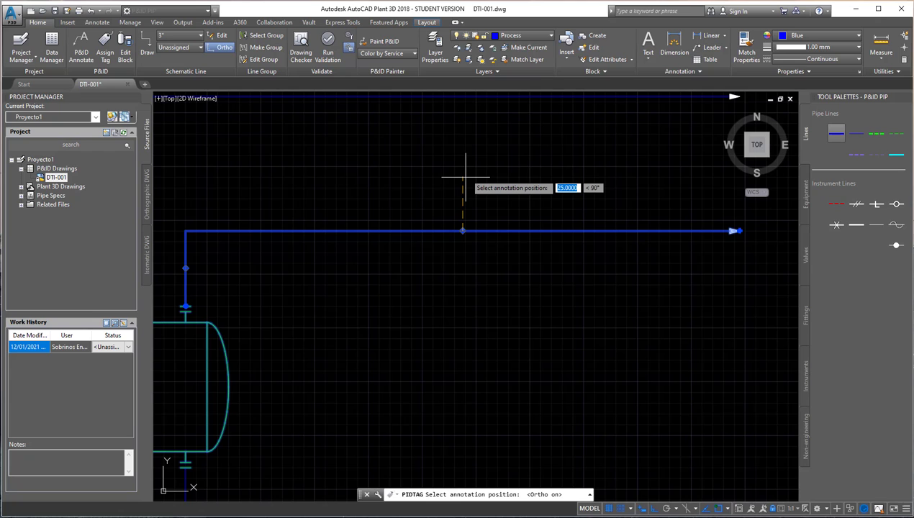
pyautogui.press('Return')
pyautogui.moveTo(486, 263); pyautogui.dragTo(591, 384, button='middle')
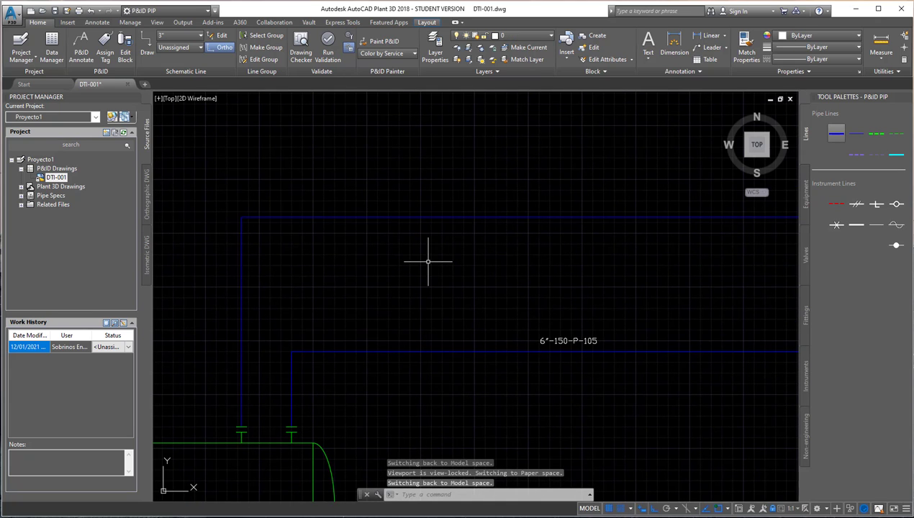
pyautogui.scroll(-2, 500, 351)
pyautogui.moveTo(534, 355); pyautogui.dragTo(459, 346, button='middle')
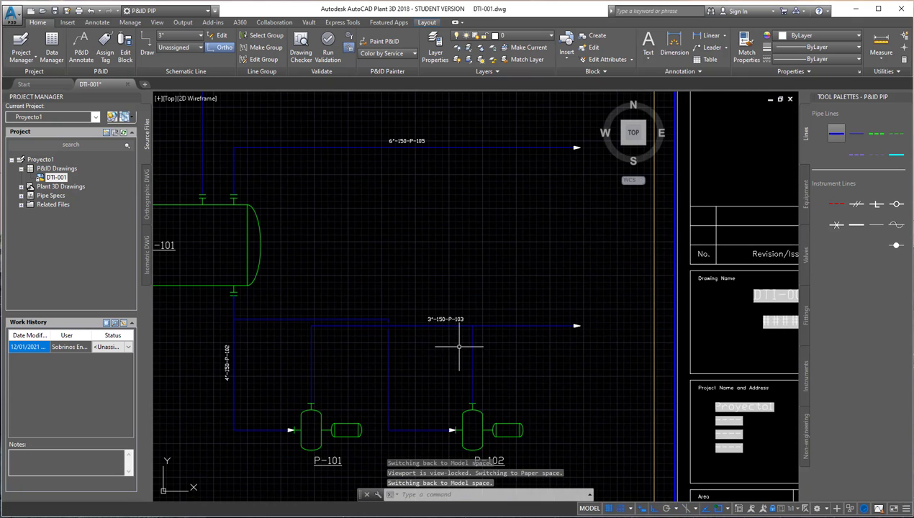
# - Edit the 6" line's tag number from 105 to 104 so it reads 6"-150-P-104
pyautogui.scroll(2, 459, 346)
pyautogui.moveTo(415, 267)
pyautogui.mouseDown(button='middle')
pyautogui.moveTo(477, 298)
pyautogui.moveTo(534, 387)
pyautogui.mouseUp(button='middle')
pyautogui.doubleClick(479, 175)
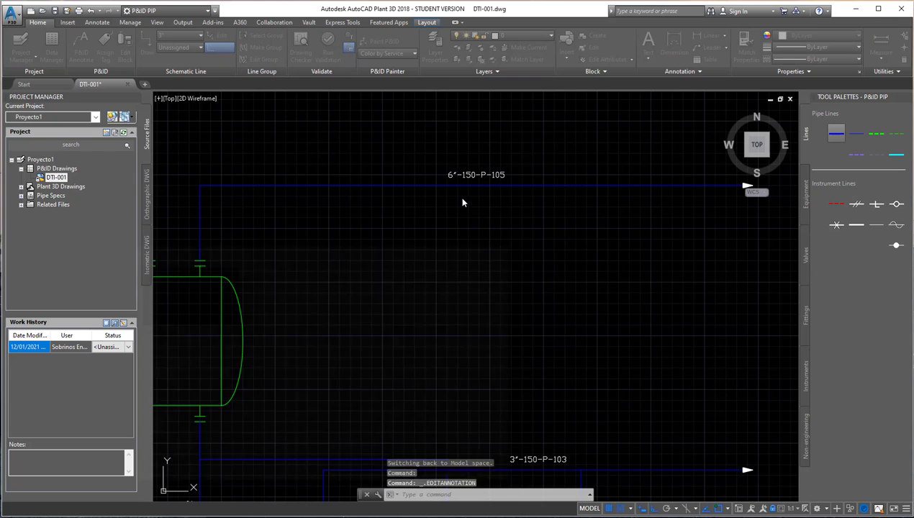
pyautogui.press('BackSpace')
pyautogui.write('4')
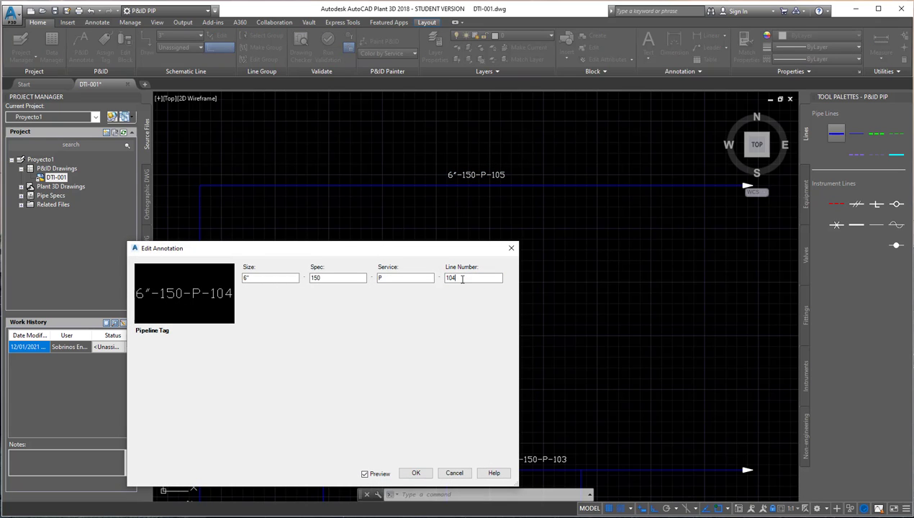
pyautogui.press('Return')
pyautogui.moveTo(446, 250); pyautogui.dragTo(534, 341, button='middle')
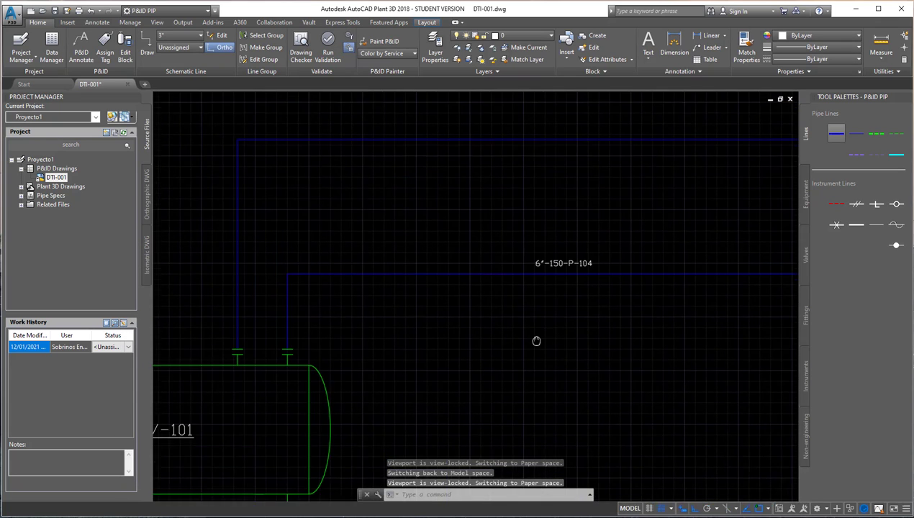
# - Tag the topmost V-101 line with spec 150, service P, number 105, labelled above it
pyautogui.click(474, 199)
pyautogui.click(455, 144)
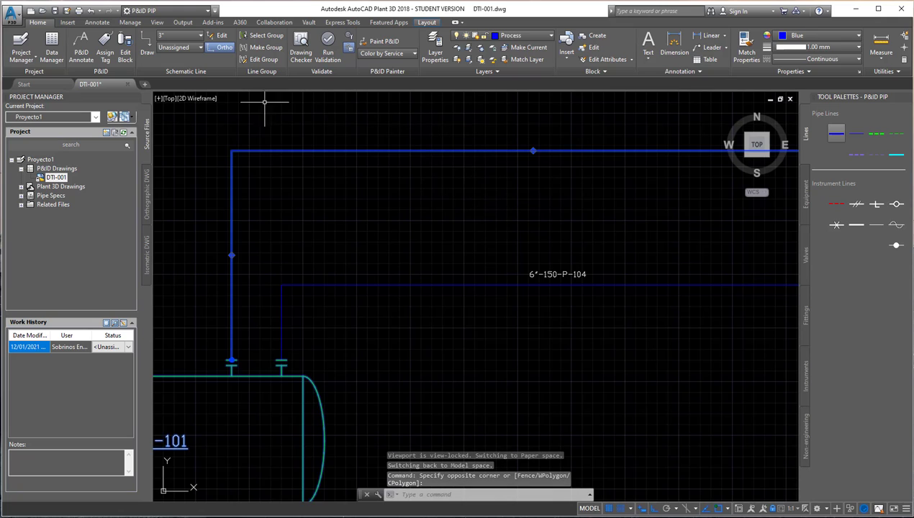
pyautogui.click(104, 47)
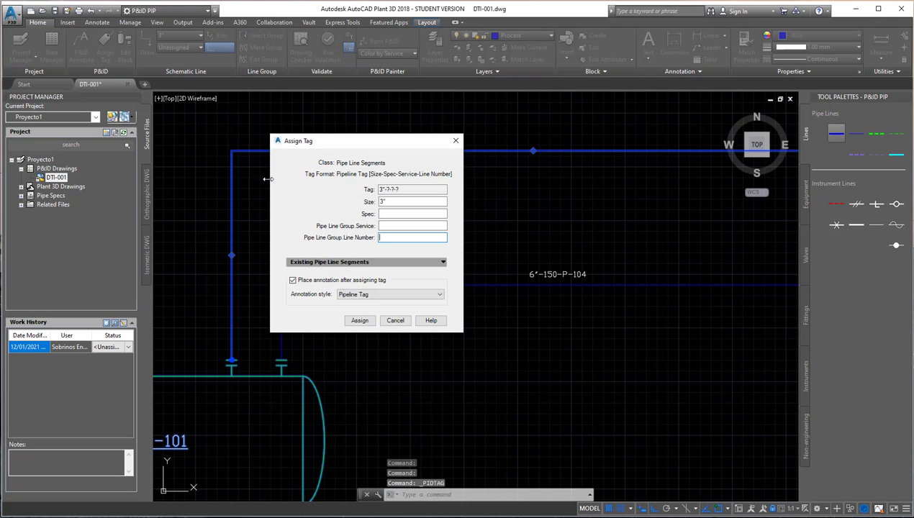
pyautogui.click(385, 214)
pyautogui.write('150')
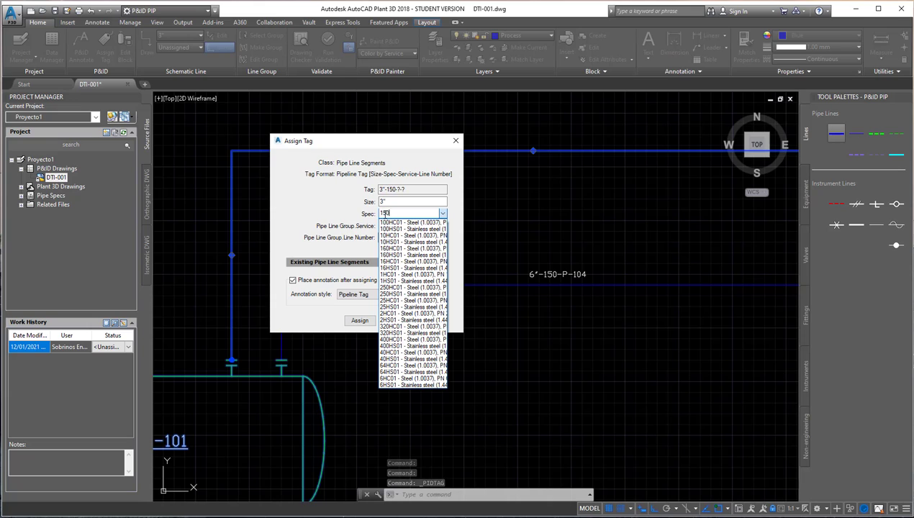
pyautogui.press('Tab')
pyautogui.write('P')
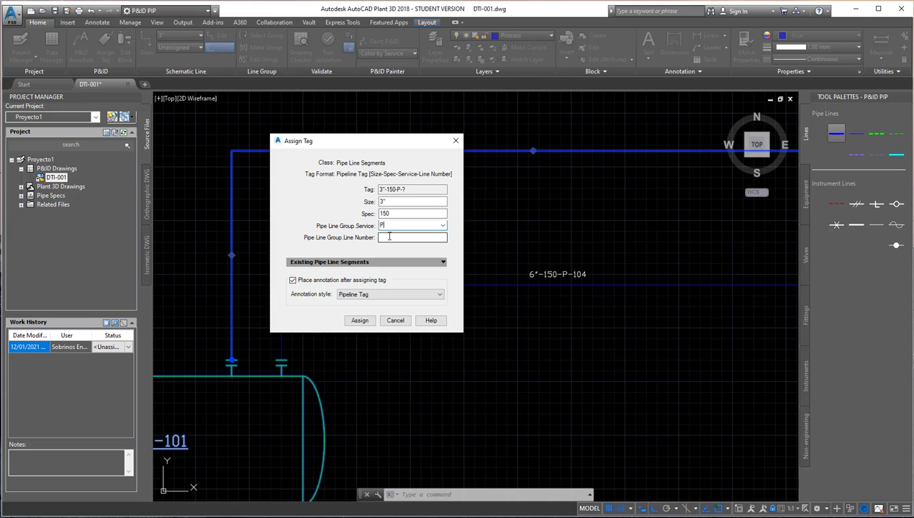
pyautogui.click(389, 237)
pyautogui.write('105')
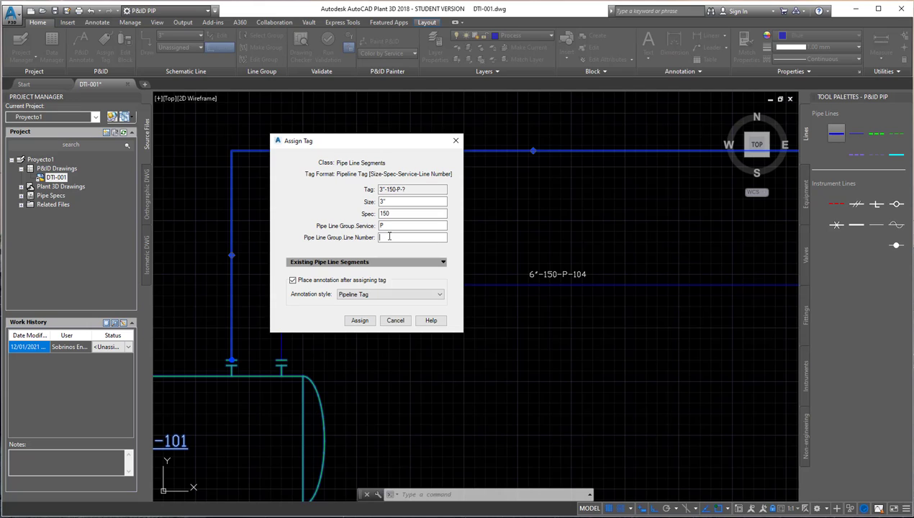
pyautogui.click(358, 320)
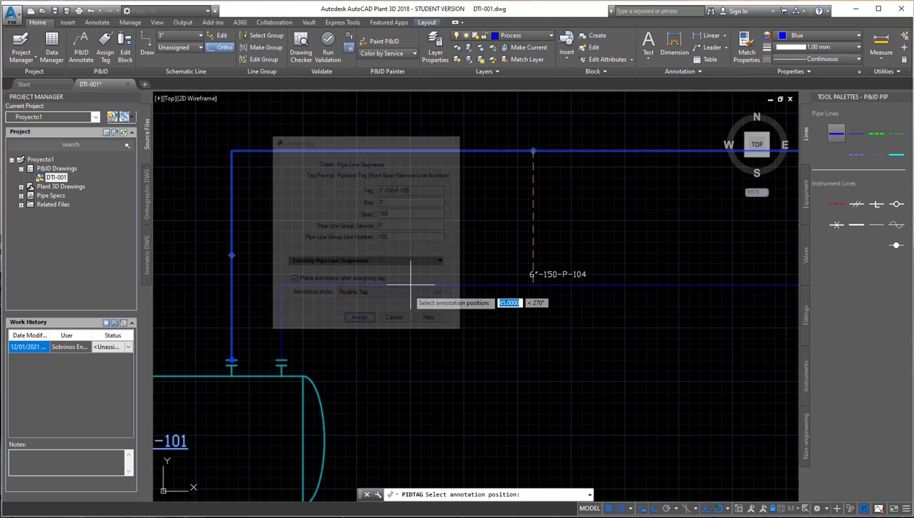
pyautogui.click(532, 113)
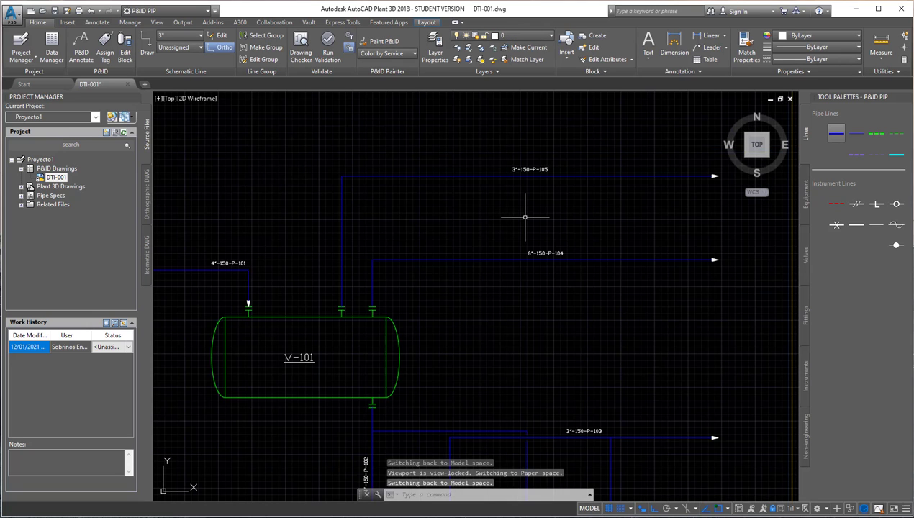
pyautogui.scroll(-3, 525, 212)
pyautogui.scroll(-1, 514, 205)
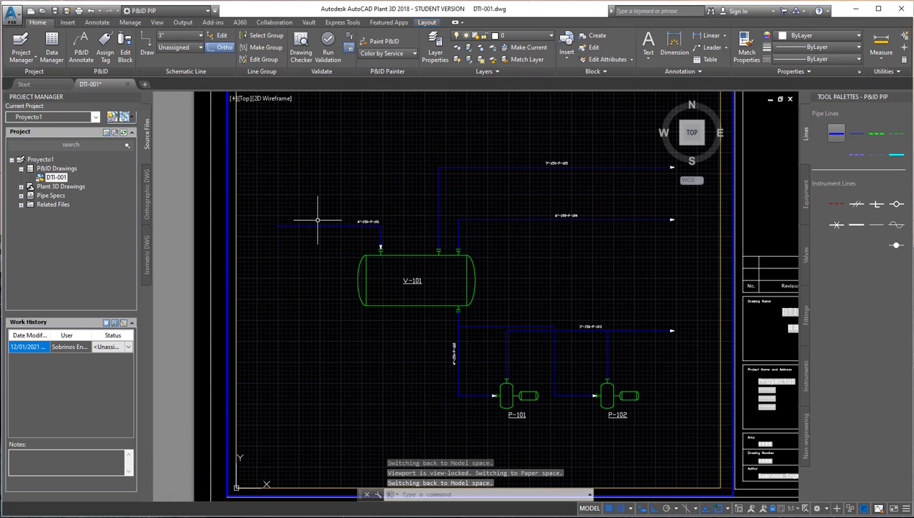
pyautogui.scroll(3, 317, 219)
pyautogui.scroll(-1, 317, 220)
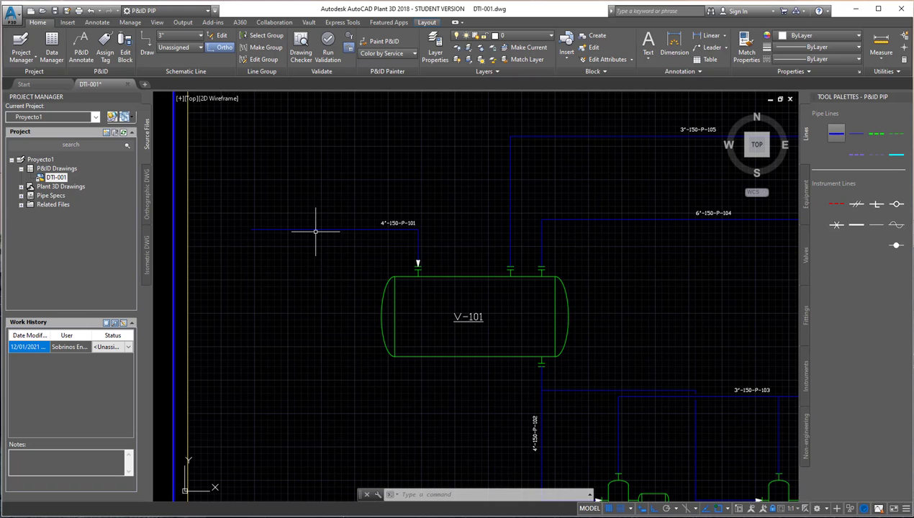
pyautogui.scroll(2, 354, 243)
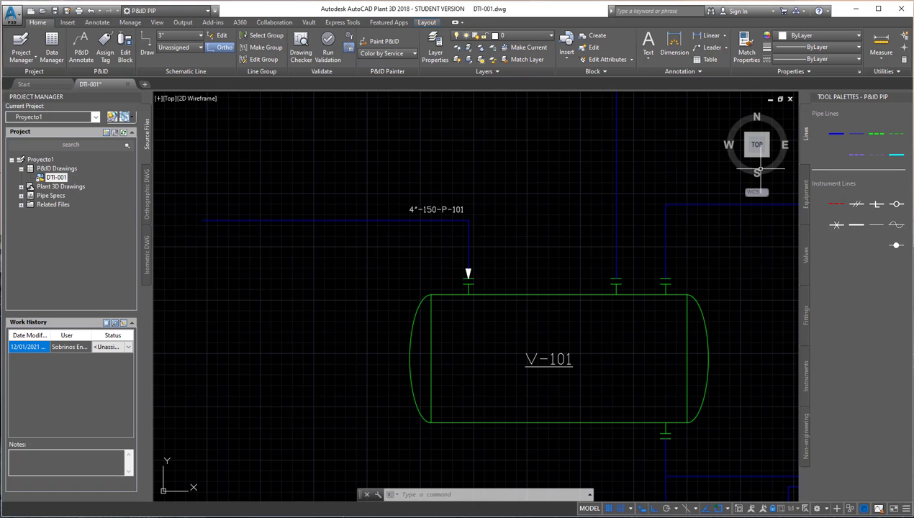
# - Draw a secondary line loop off 4"-150-P-101: down 25, right 65, back up
pyautogui.click(856, 134)
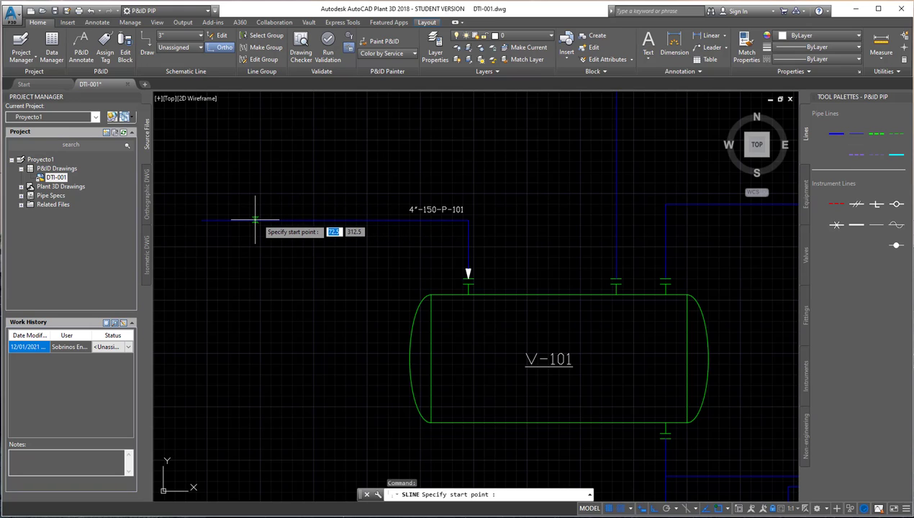
pyautogui.click(260, 220)
pyautogui.write('25')
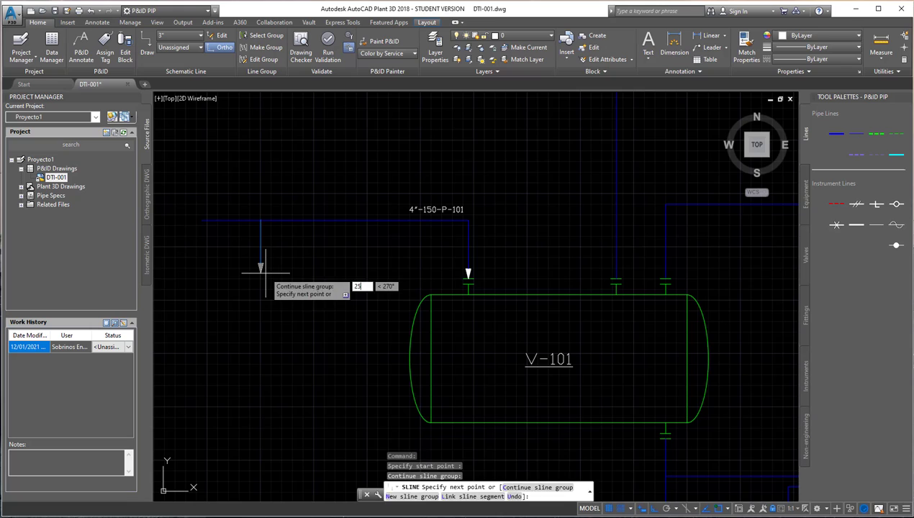
pyautogui.press('Return')
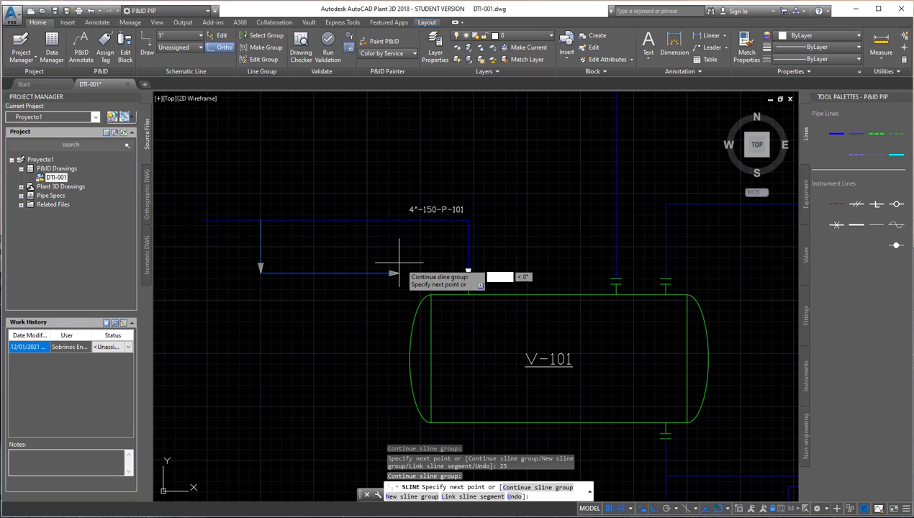
pyautogui.write('65')
pyautogui.press('Return')
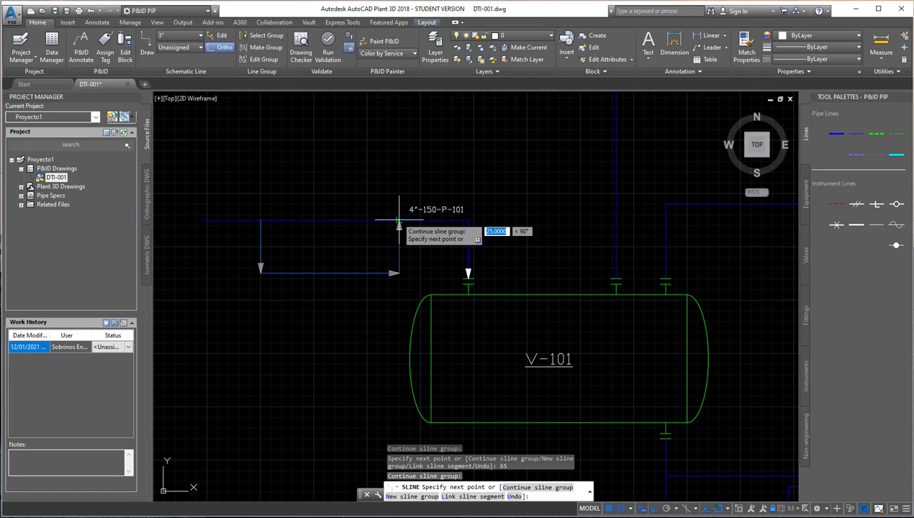
pyautogui.press('Return')
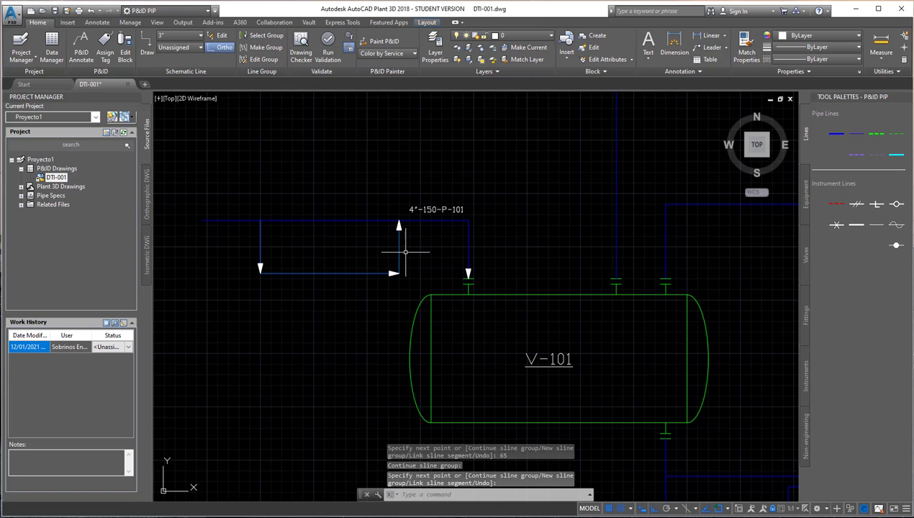
# - Delete the three flow arrows on the bypass loop
pyautogui.click(390, 211)
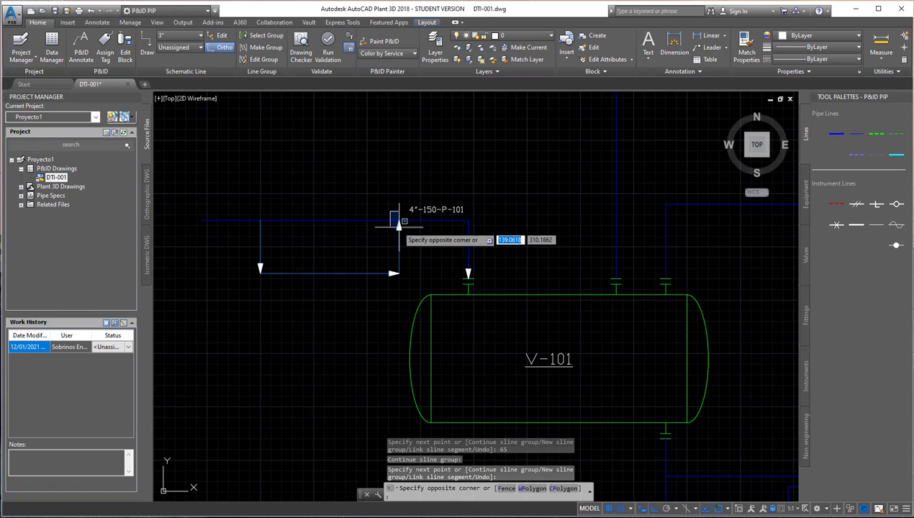
pyautogui.press('Escape')
pyautogui.click(255, 261)
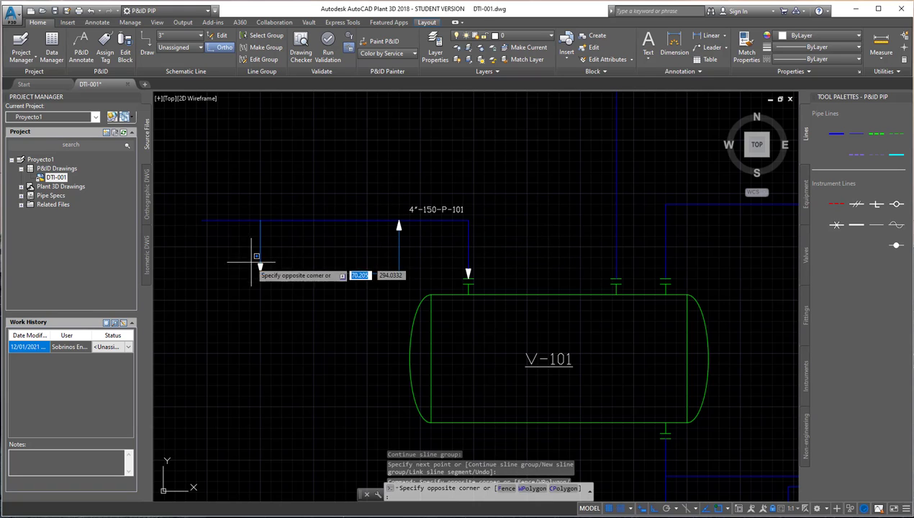
pyautogui.click(287, 288)
pyautogui.press('Delete')
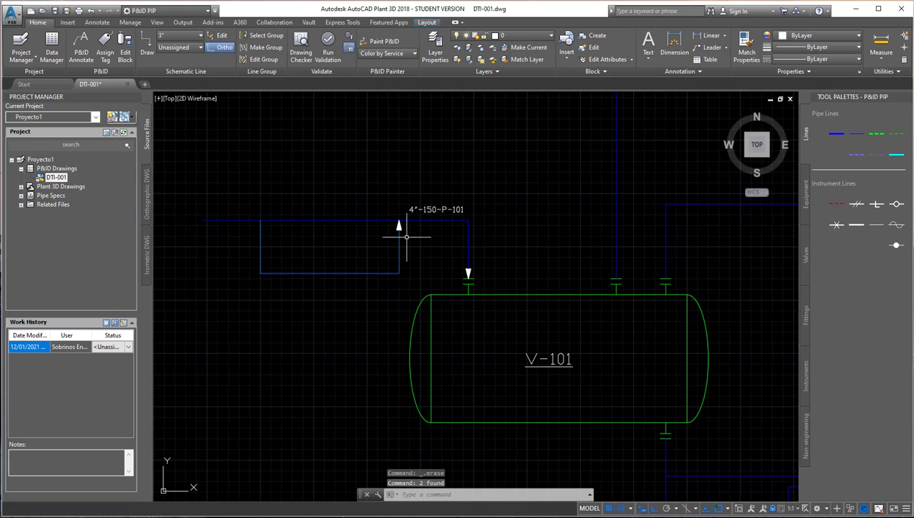
pyautogui.click(398, 226)
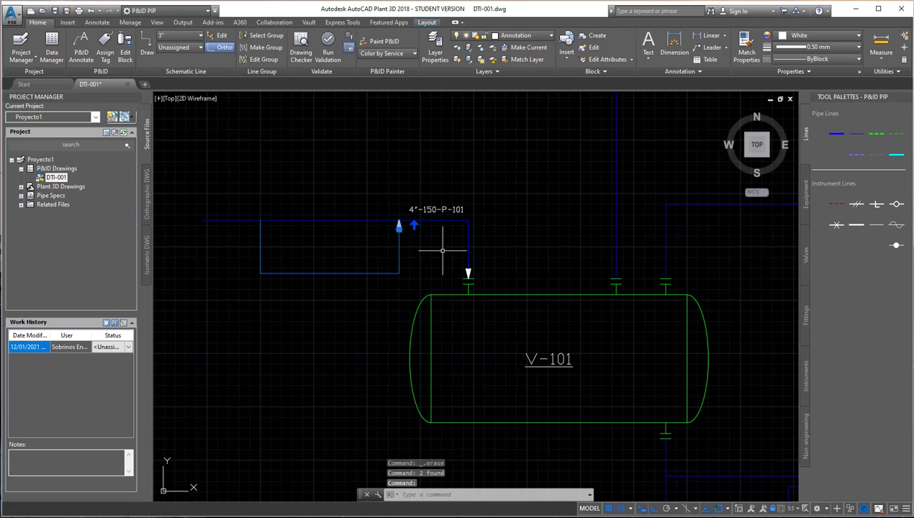
pyautogui.press('Delete')
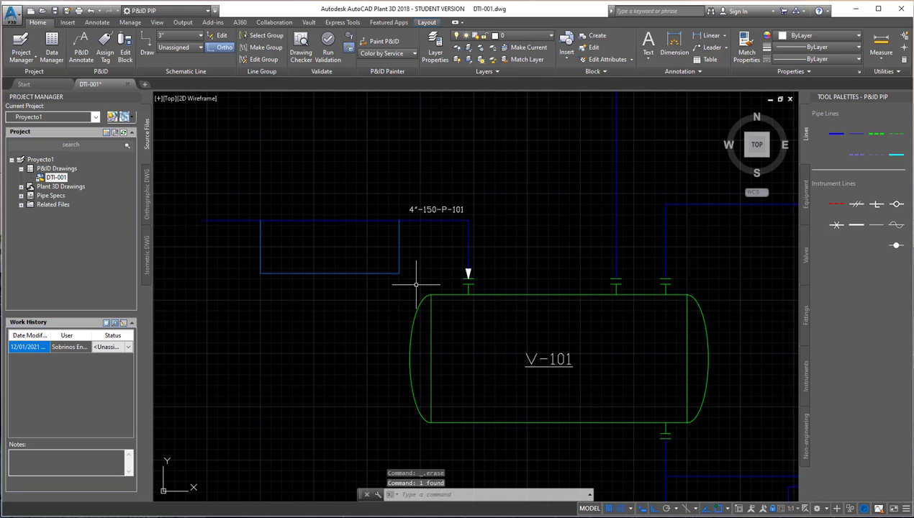
# - Insert a gate valve on the bypass loop's bottom leg
pyautogui.click(802, 237)
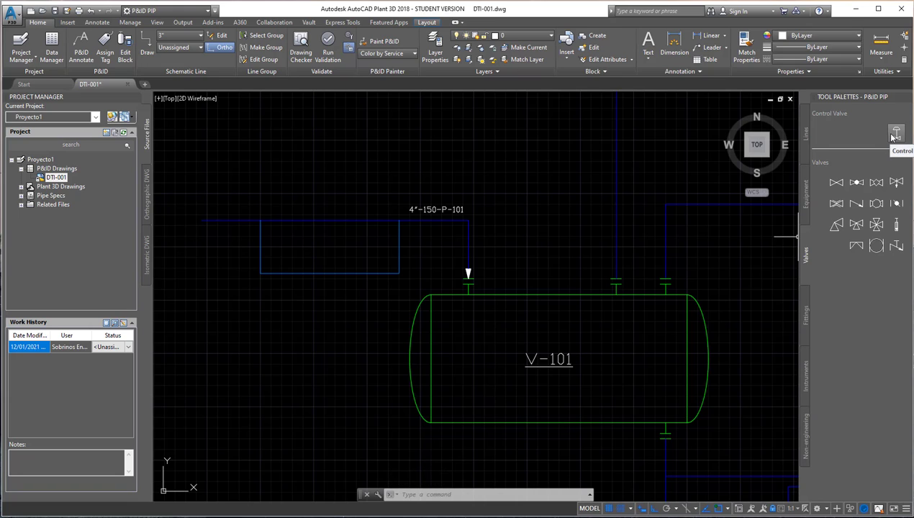
pyautogui.click(835, 182)
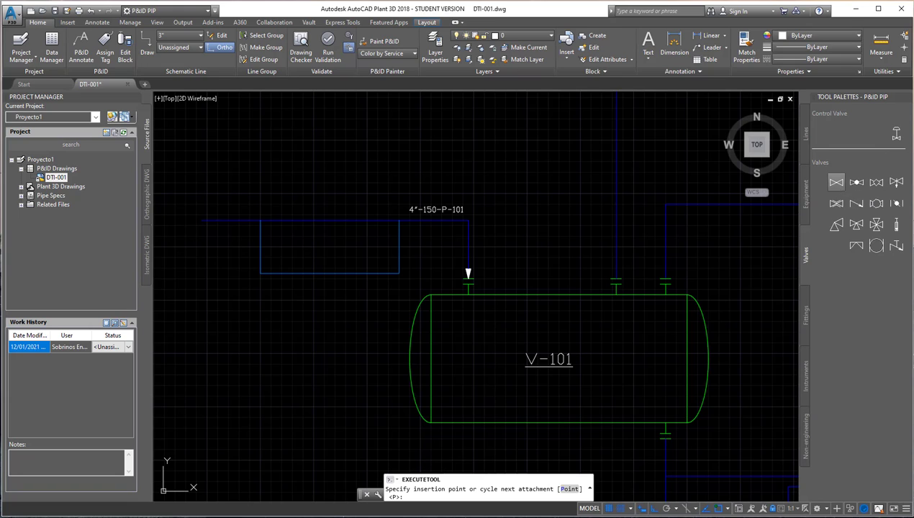
pyautogui.click(329, 274)
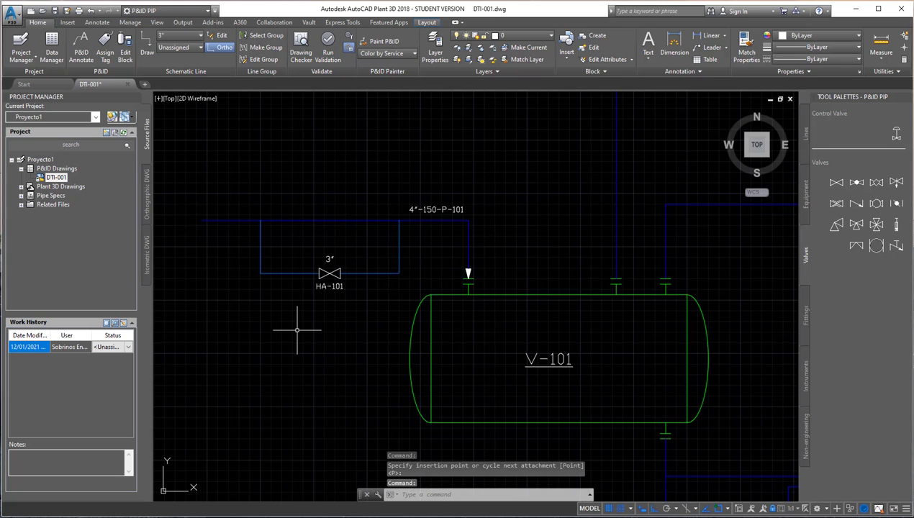
# - Insert gate valves HA-102 and HA-103 on the upper 4"-150-P-101 line
pyautogui.click(836, 183)
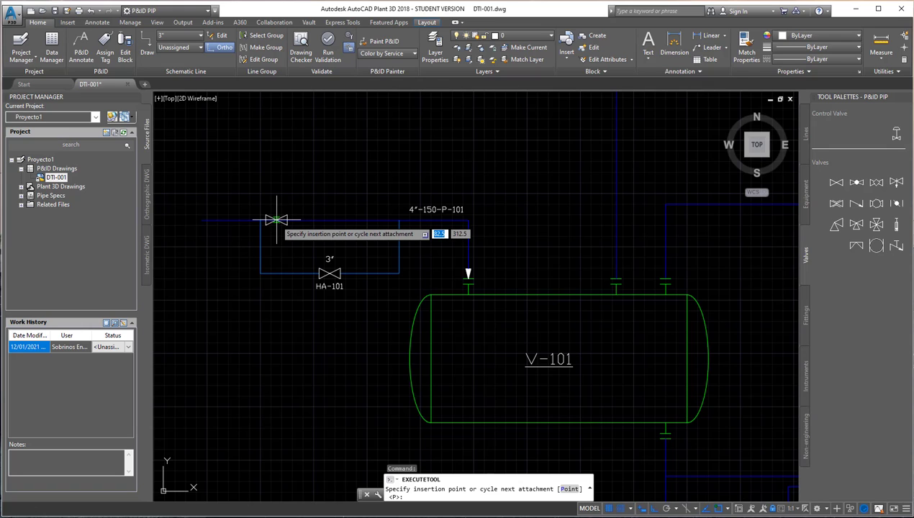
pyautogui.click(276, 219)
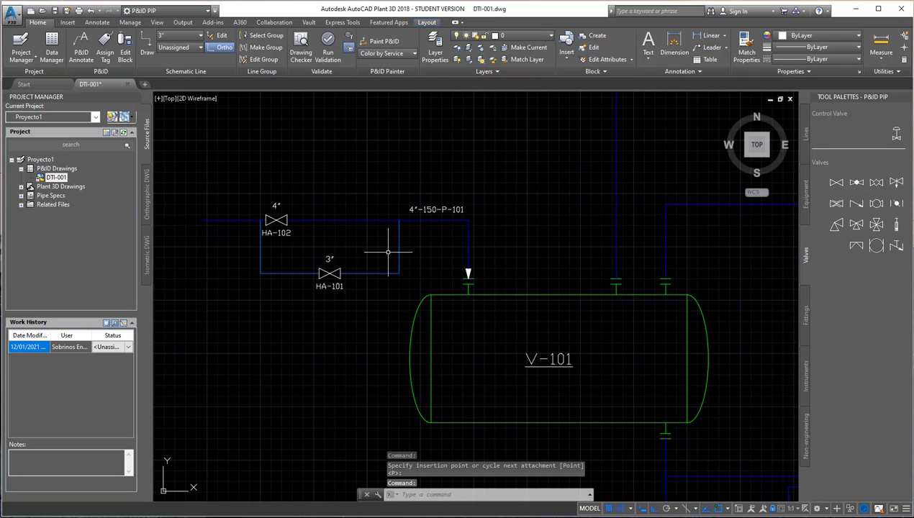
pyautogui.click(834, 184)
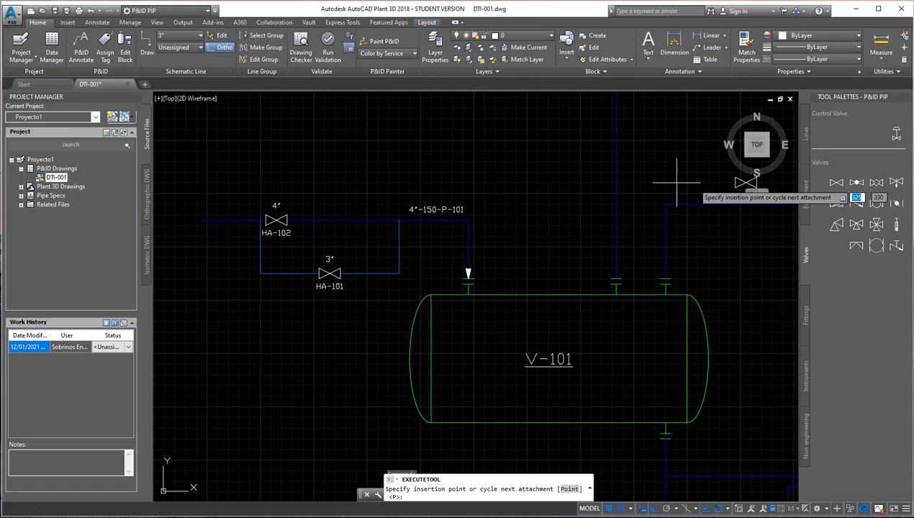
pyautogui.click(383, 219)
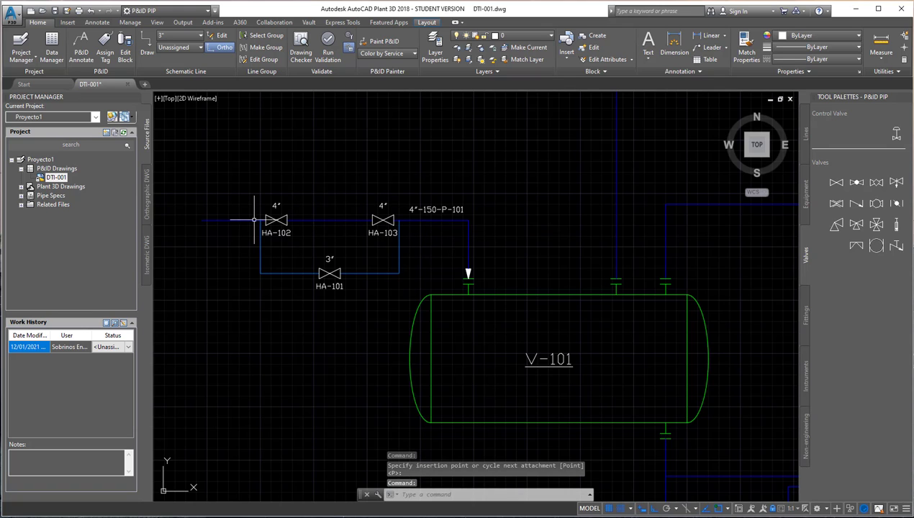
pyautogui.scroll(3, 317, 226)
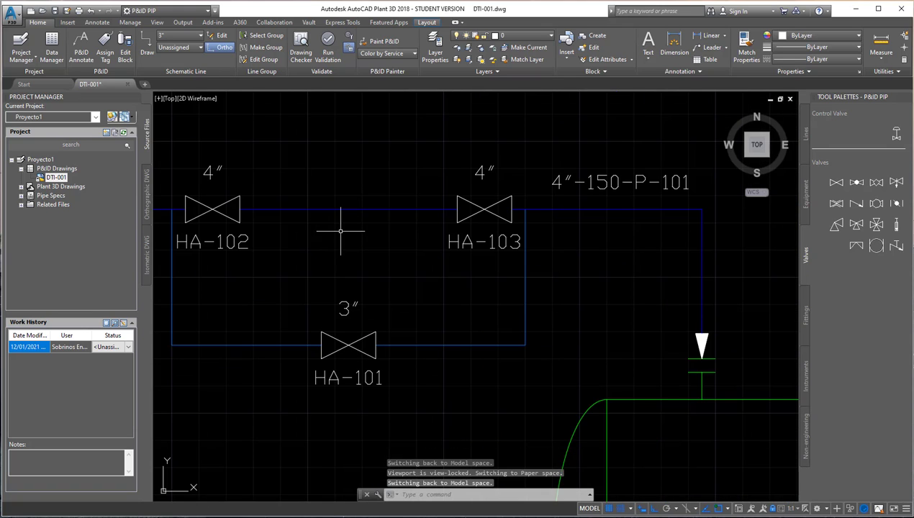
pyautogui.moveTo(340, 231); pyautogui.dragTo(418, 248, button='middle')
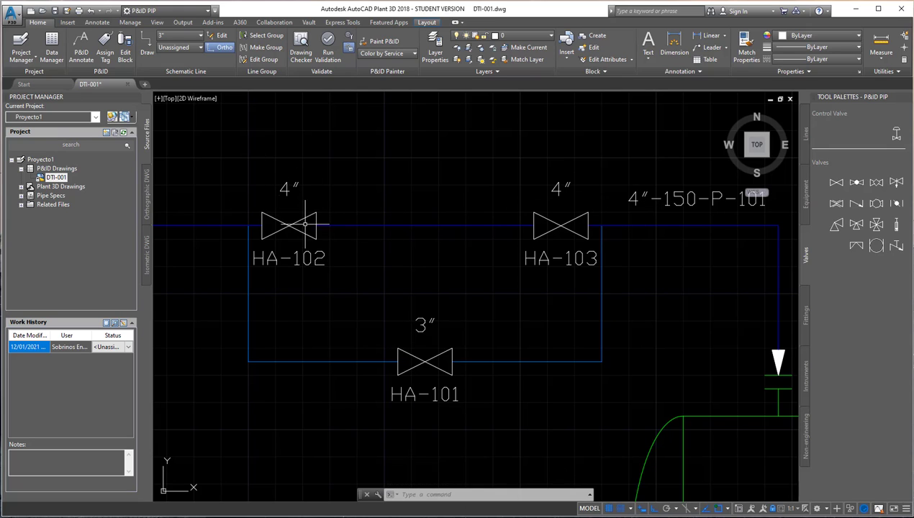
# - Insert a control valve between HA-102 and HA-103, with its instrument bubble above
pyautogui.scroll(-2, 404, 250)
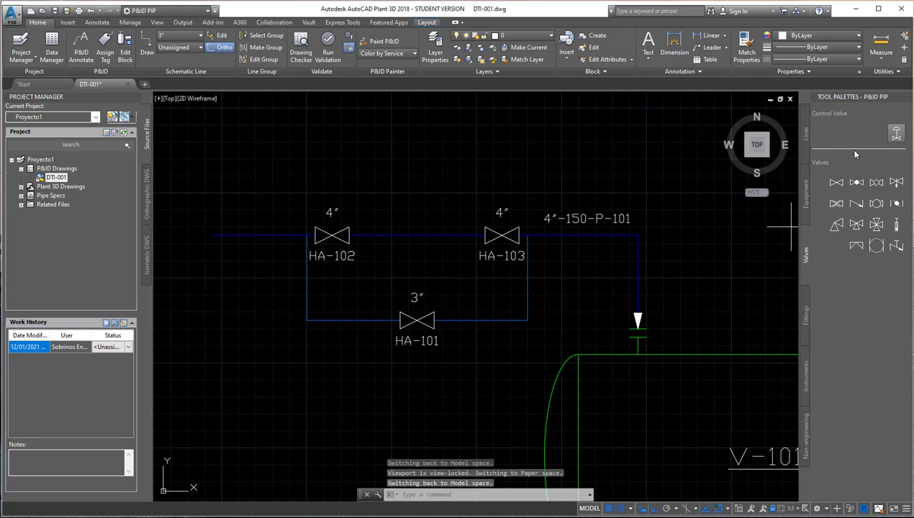
pyautogui.click(896, 133)
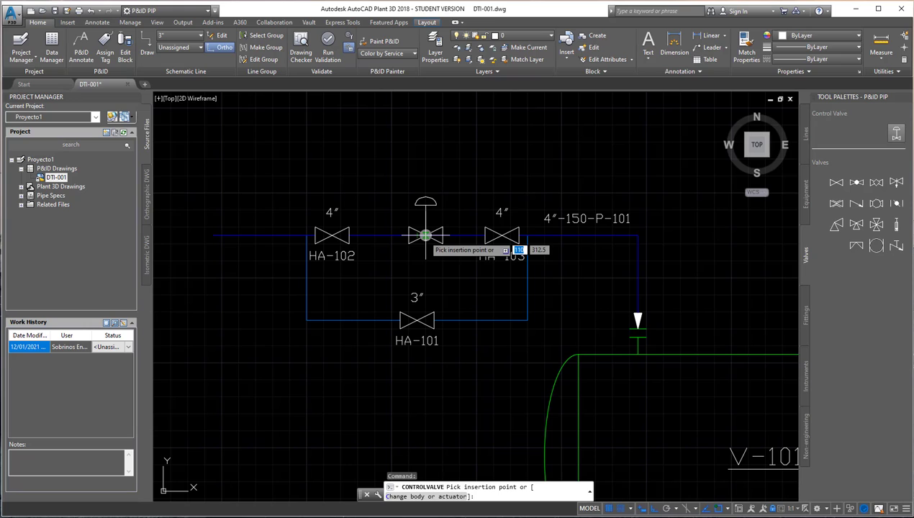
pyautogui.click(417, 235)
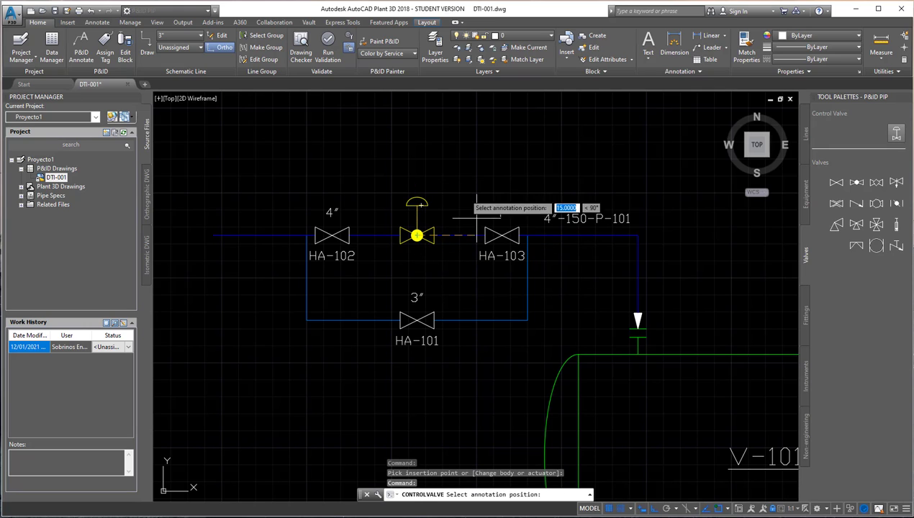
pyautogui.click(656, 509)
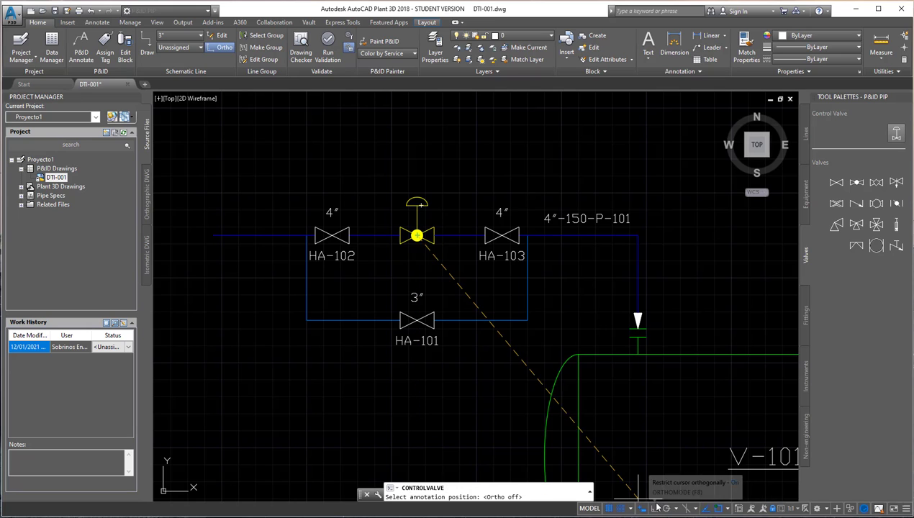
pyautogui.click(460, 175)
pyautogui.write('100')
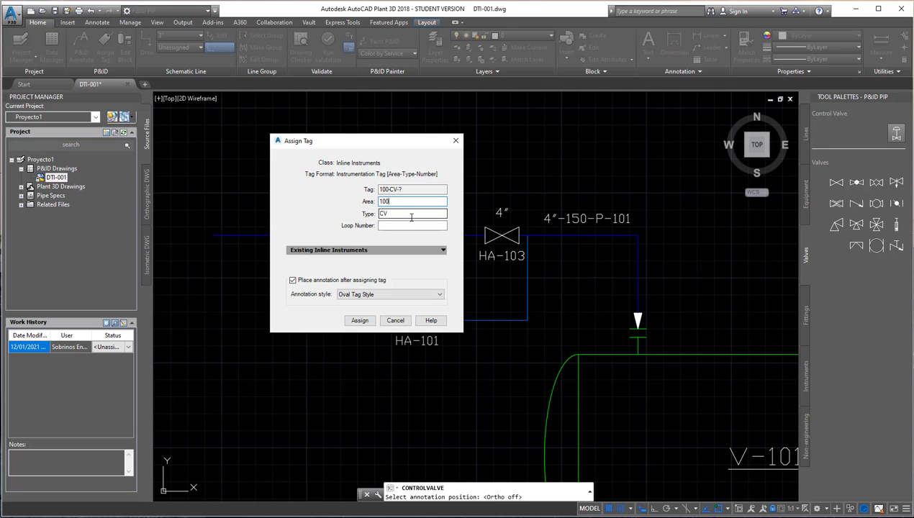
# - Tag the control valve as type FCV, loop 101, and place the FCV 101 bubble above
pyautogui.click(410, 216)
pyautogui.click(407, 216)
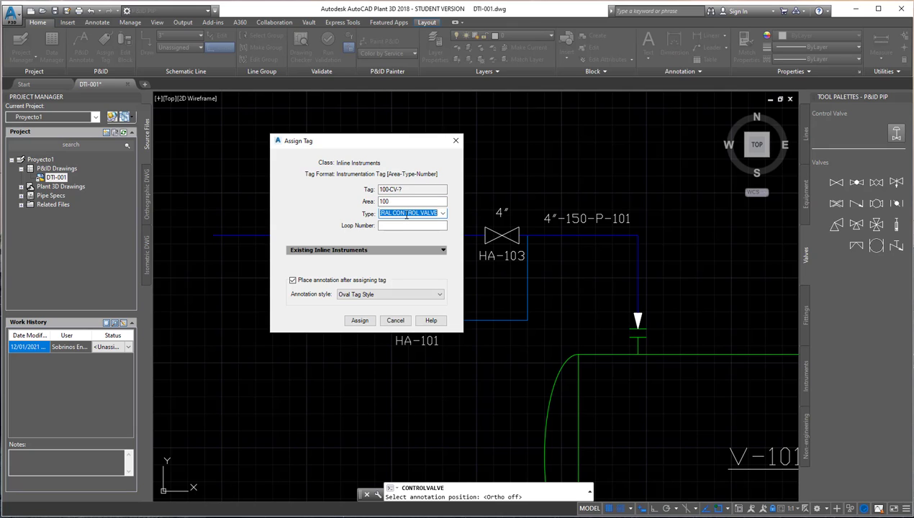
pyautogui.write('FCV')
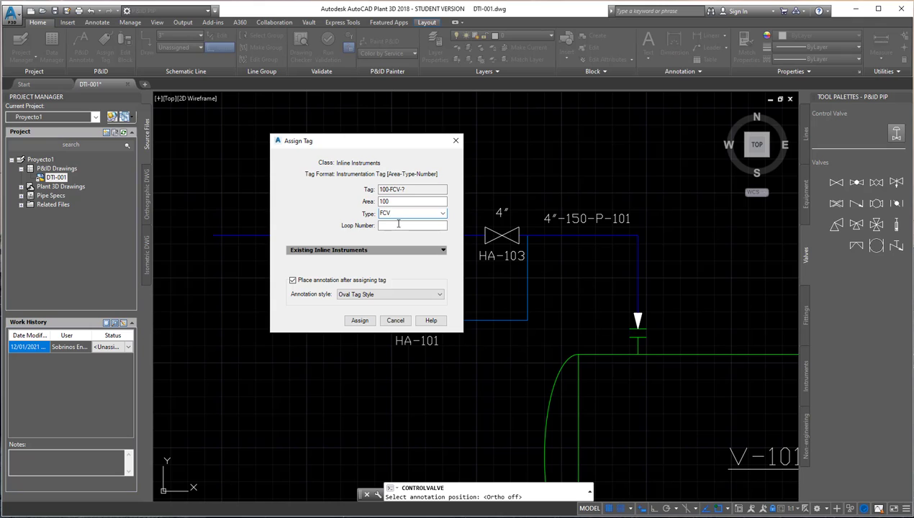
pyautogui.click(398, 224)
pyautogui.write('101')
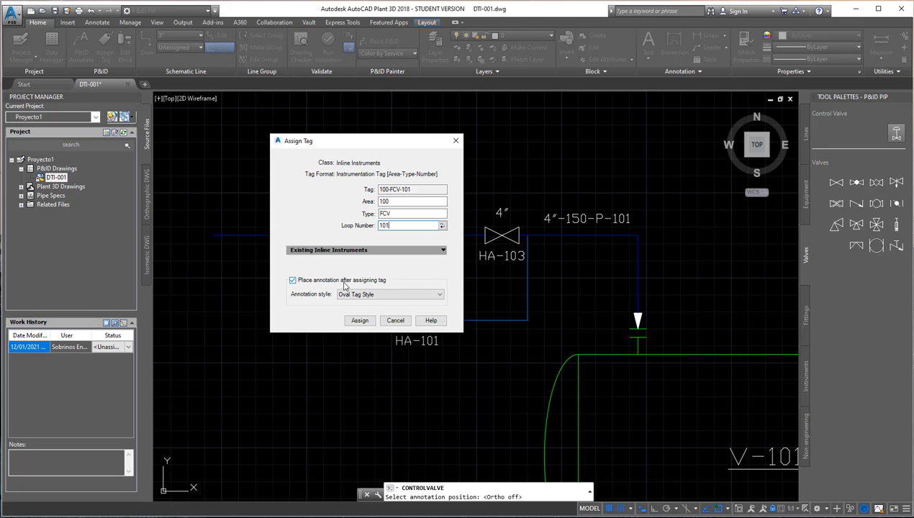
pyautogui.click(293, 281)
pyautogui.click(294, 281)
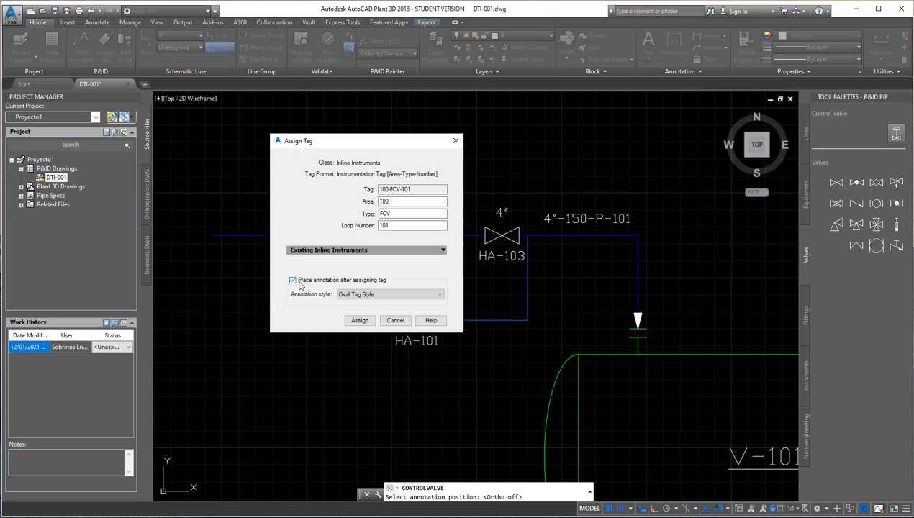
pyautogui.click(359, 320)
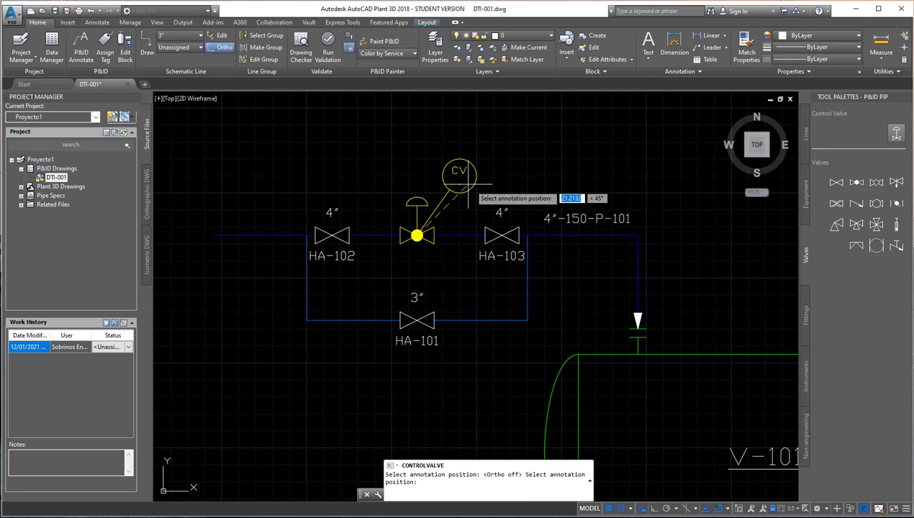
pyautogui.click(507, 167)
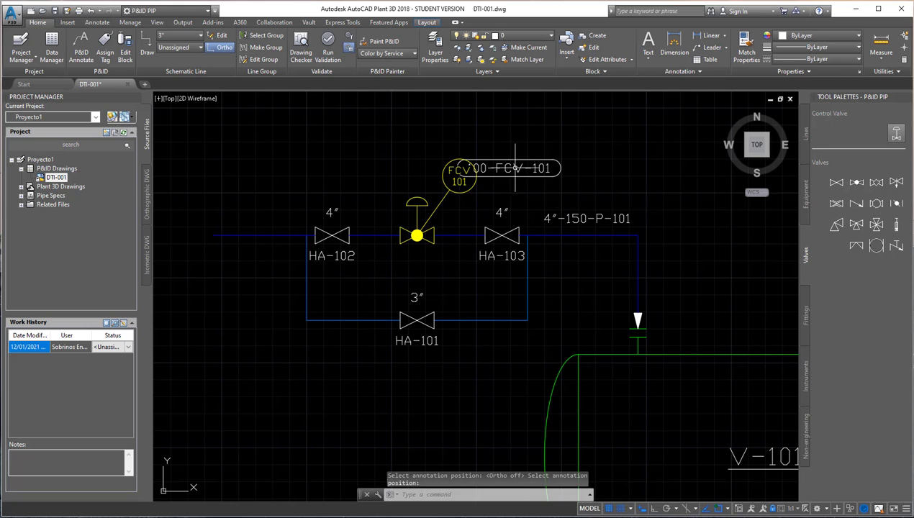
# - Move the 100-FCV-101 label below the valve
pyautogui.click(522, 176)
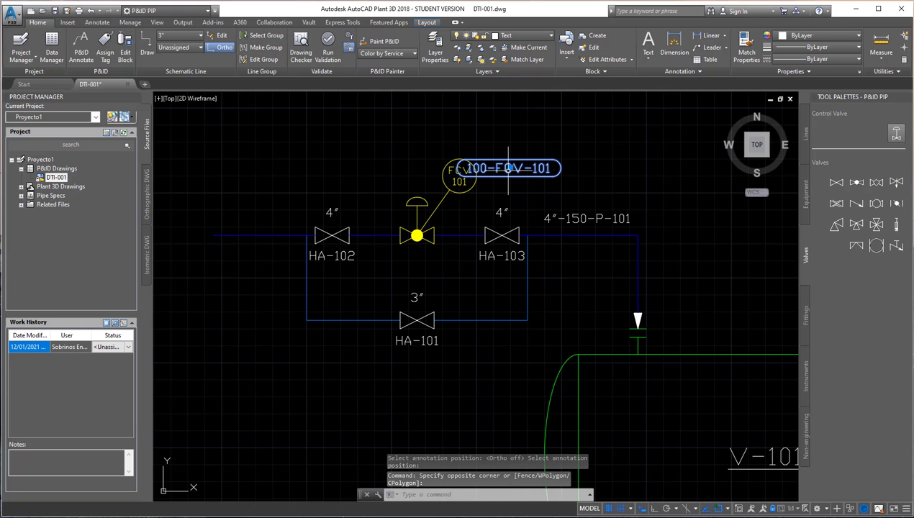
pyautogui.click(507, 167)
pyautogui.click(507, 168)
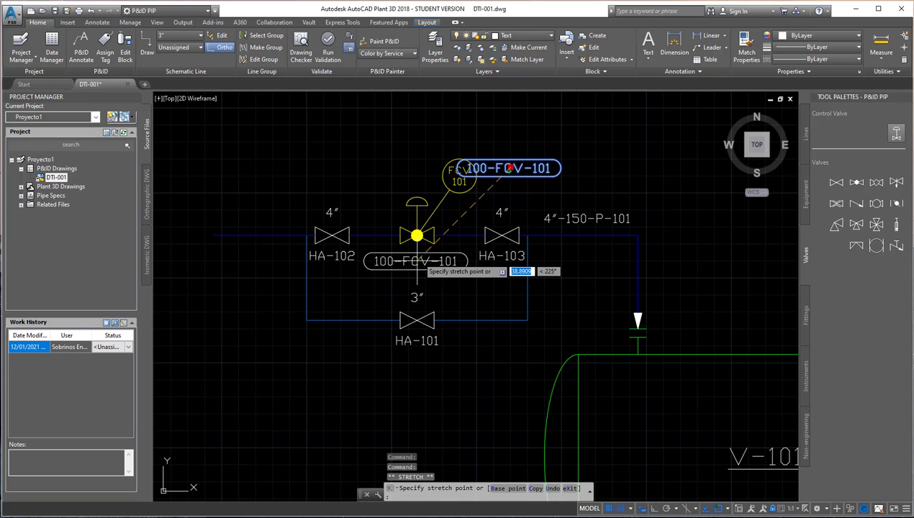
pyautogui.click(416, 260)
pyautogui.press('Escape')
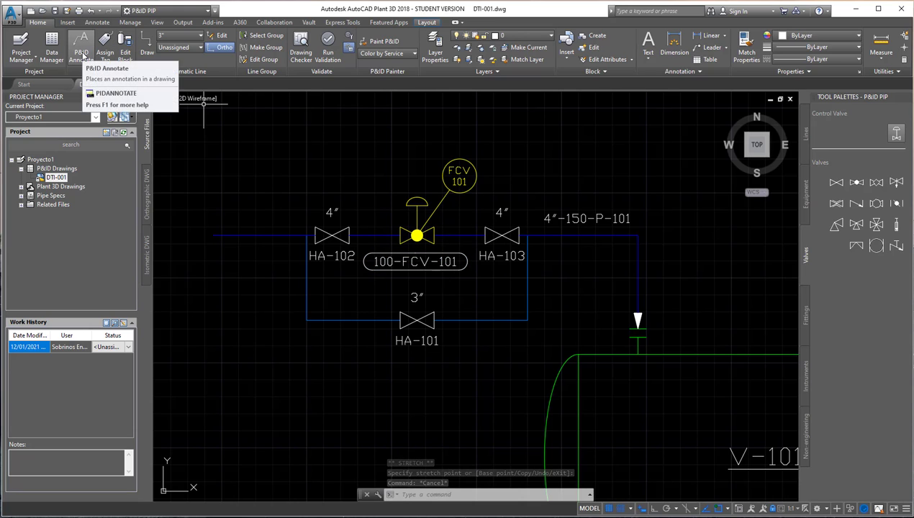
pyautogui.click(81, 54)
pyautogui.click(414, 200)
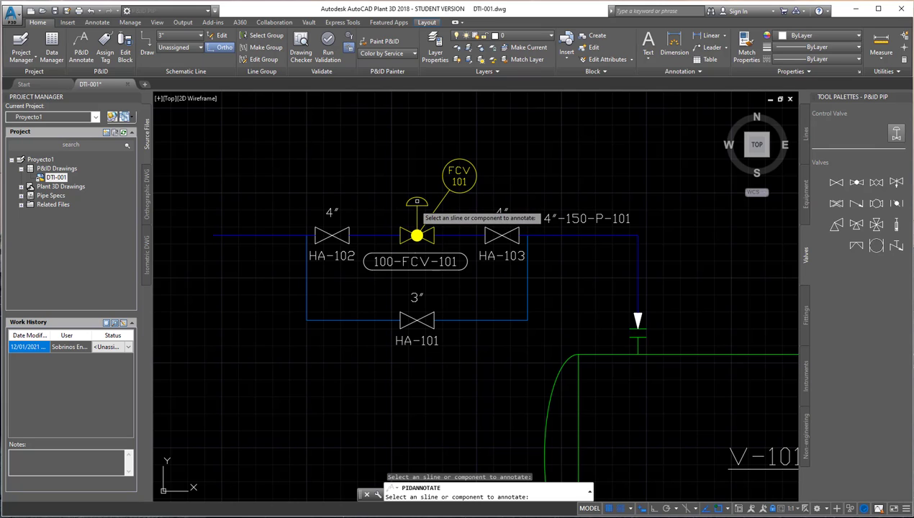
pyautogui.press('Return')
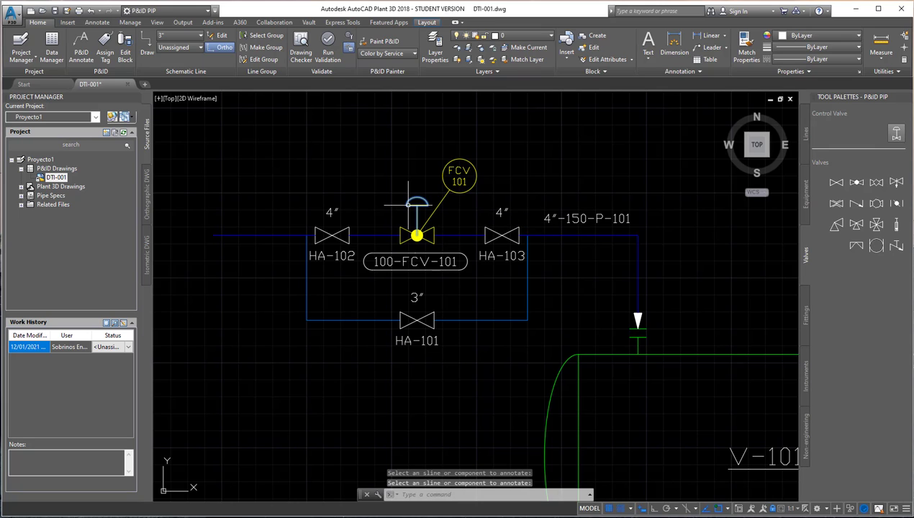
pyautogui.click(105, 44)
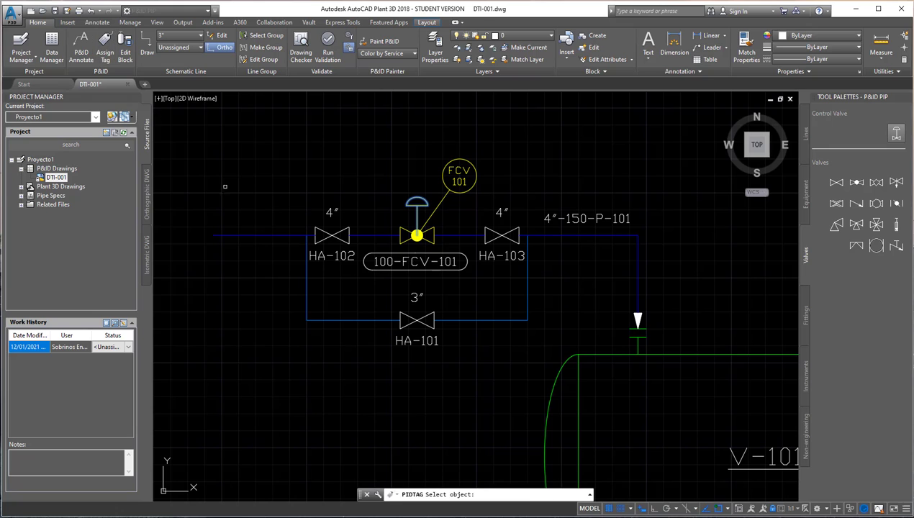
pyautogui.click(418, 237)
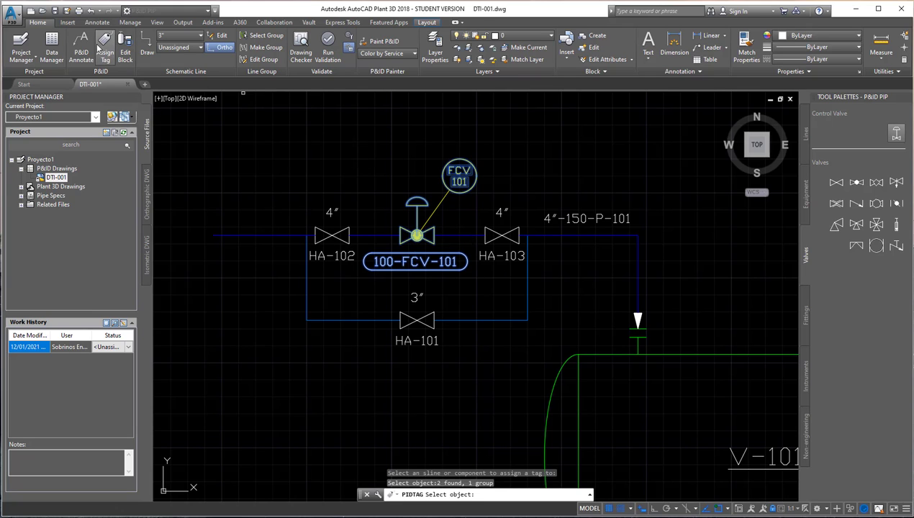
pyautogui.press('Return')
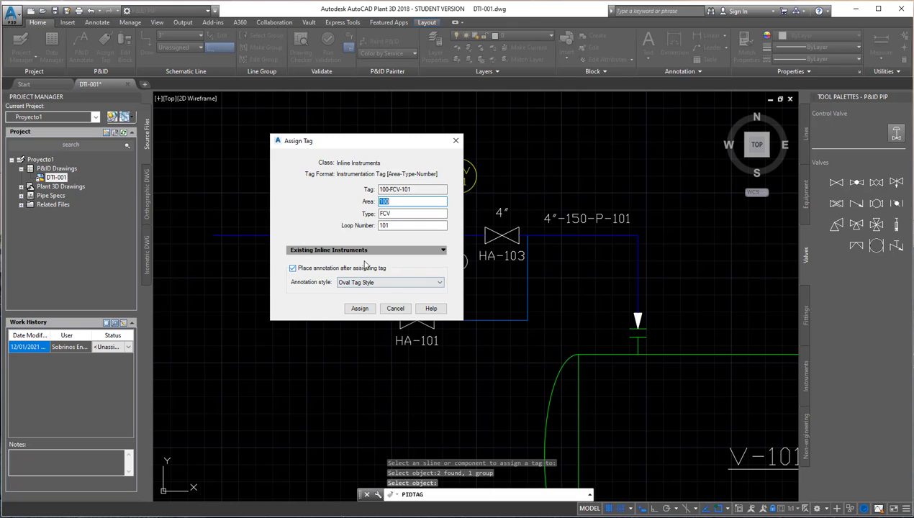
pyautogui.press('Return')
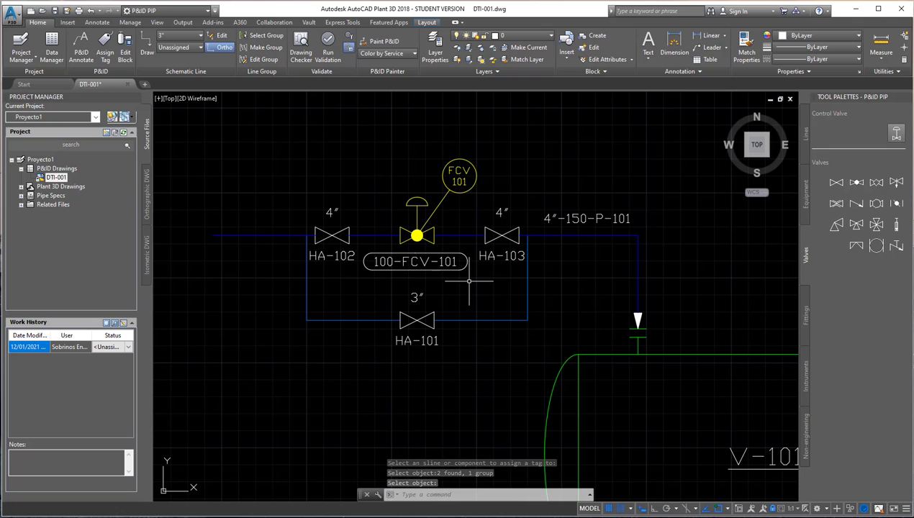
pyautogui.moveTo(467, 281); pyautogui.dragTo(432, 292, button='middle')
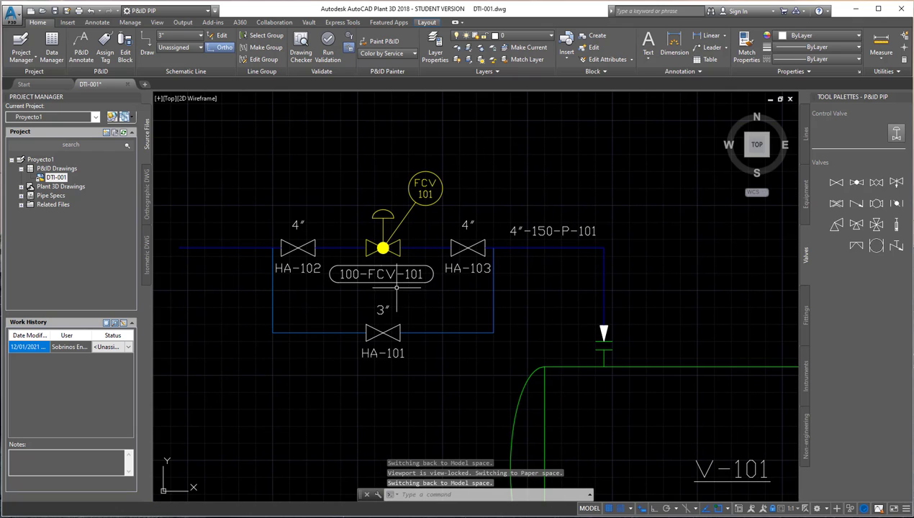
pyautogui.moveTo(403, 309); pyautogui.dragTo(413, 343, button='middle')
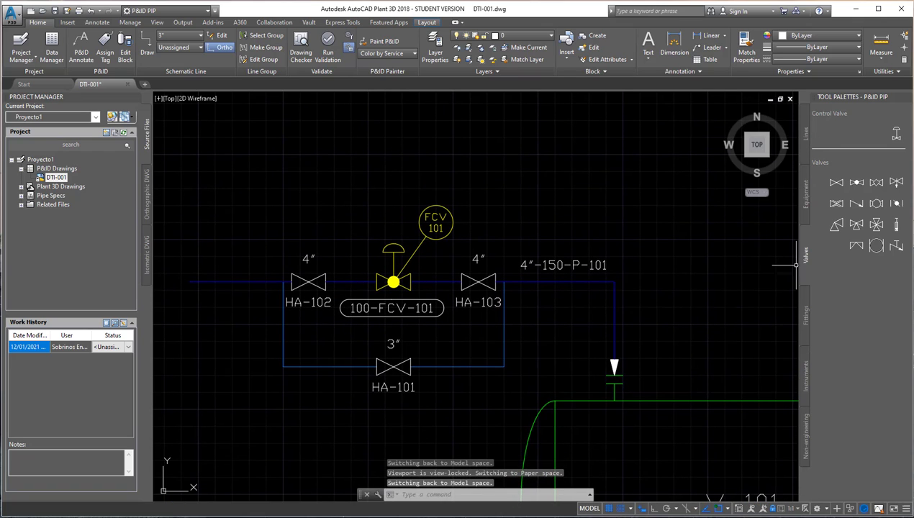
# - Insert a reducer left of the control valve and set its outlet size so it reads 4"x3"
pyautogui.click(805, 314)
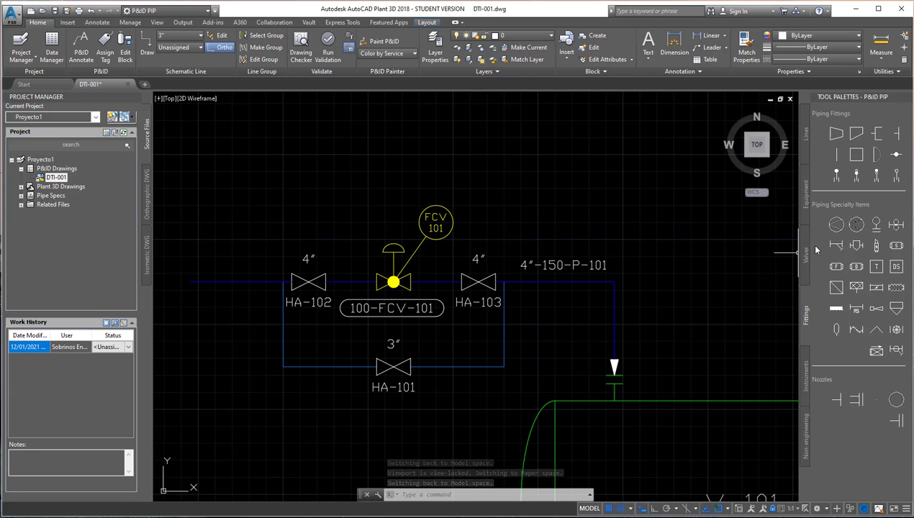
pyautogui.click(835, 133)
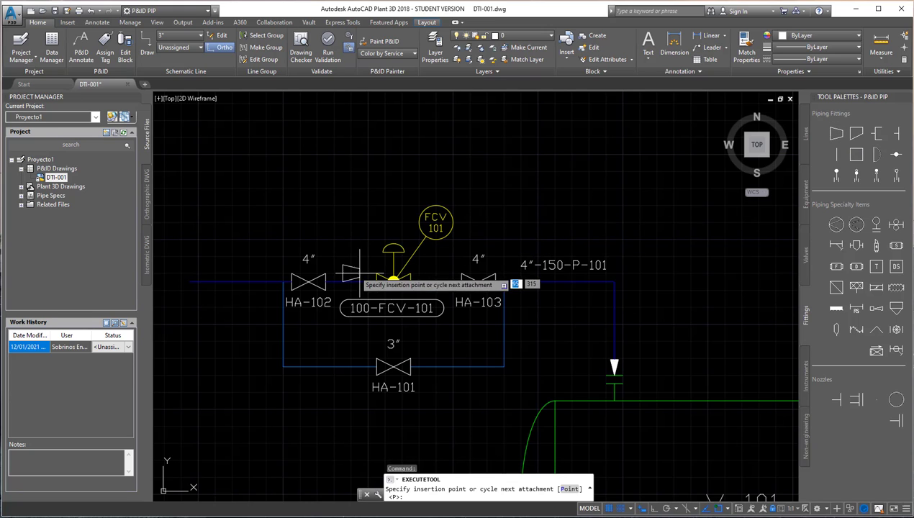
pyautogui.click(351, 281)
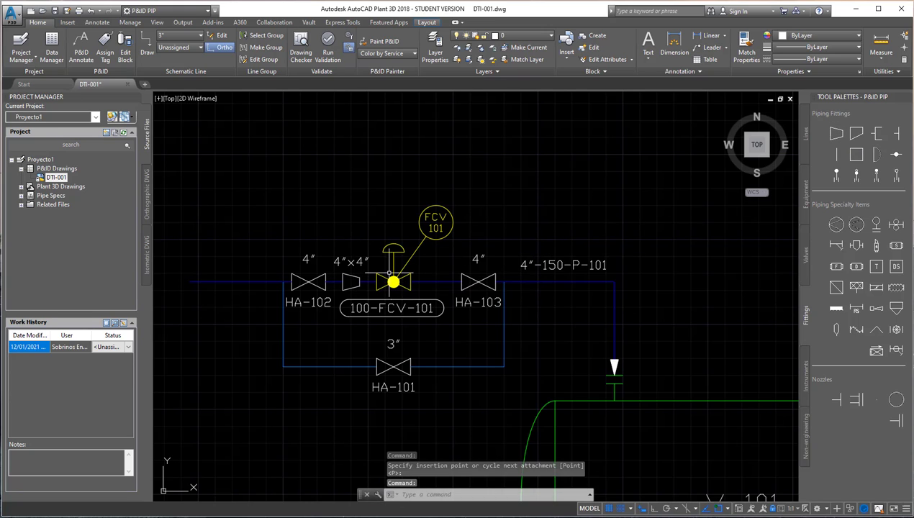
pyautogui.doubleClick(351, 261)
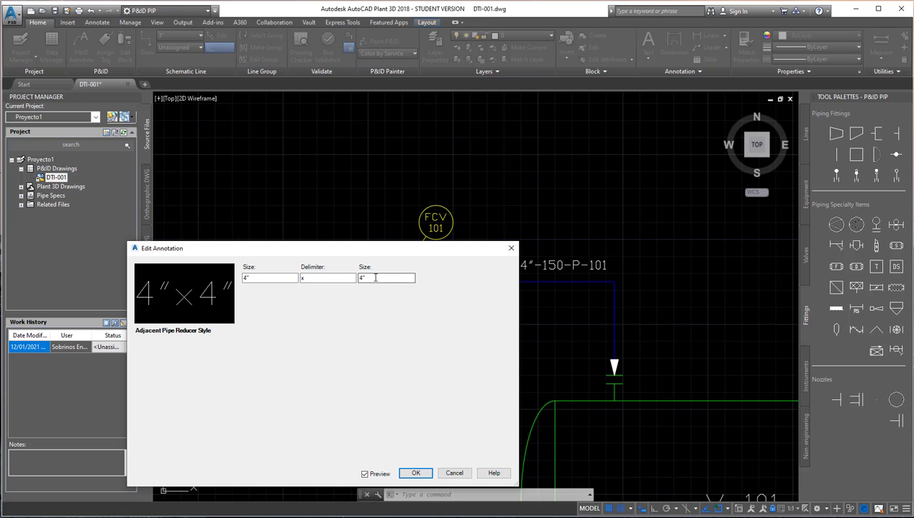
pyautogui.click(375, 278)
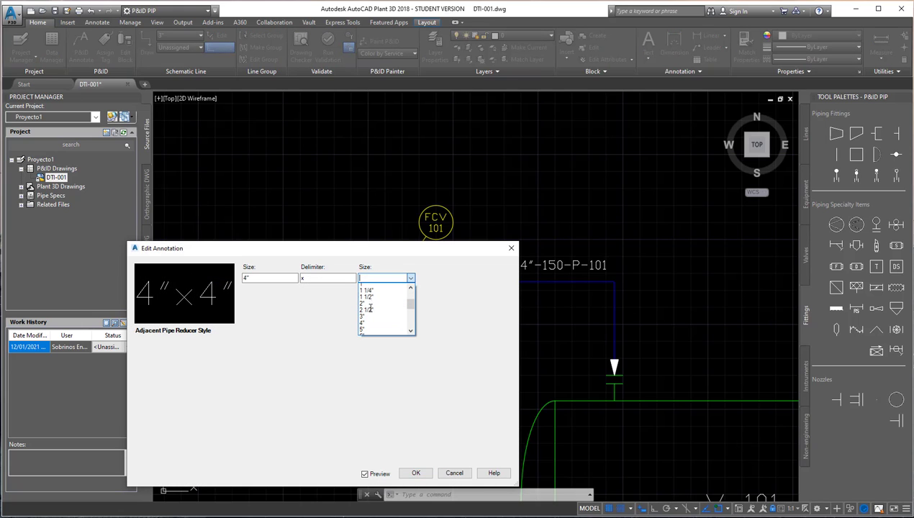
pyautogui.click(368, 314)
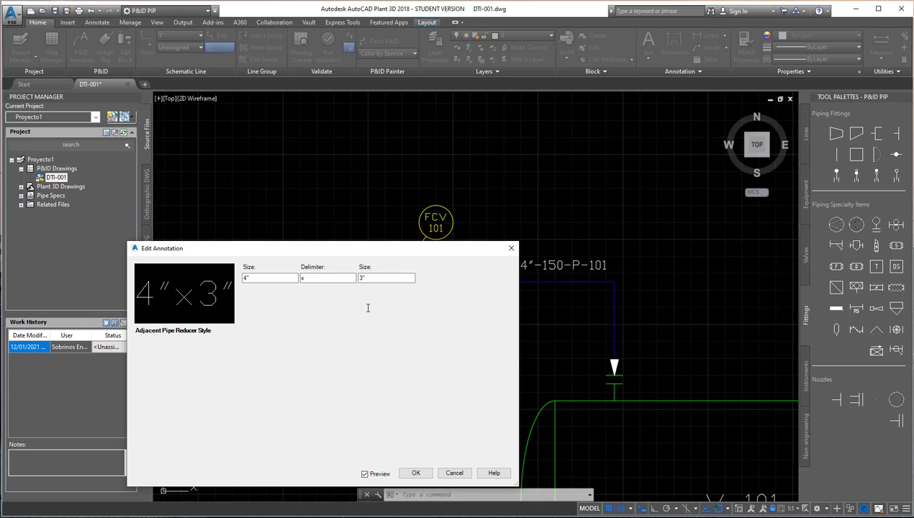
pyautogui.click(415, 473)
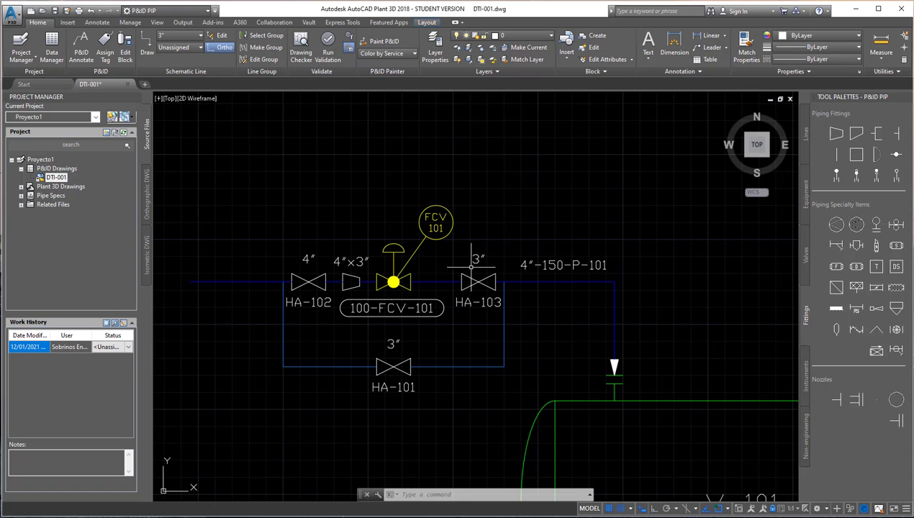
# - Insert a second reducer right of the control valve with outlet 4", labelled 3"x4"
pyautogui.click(833, 134)
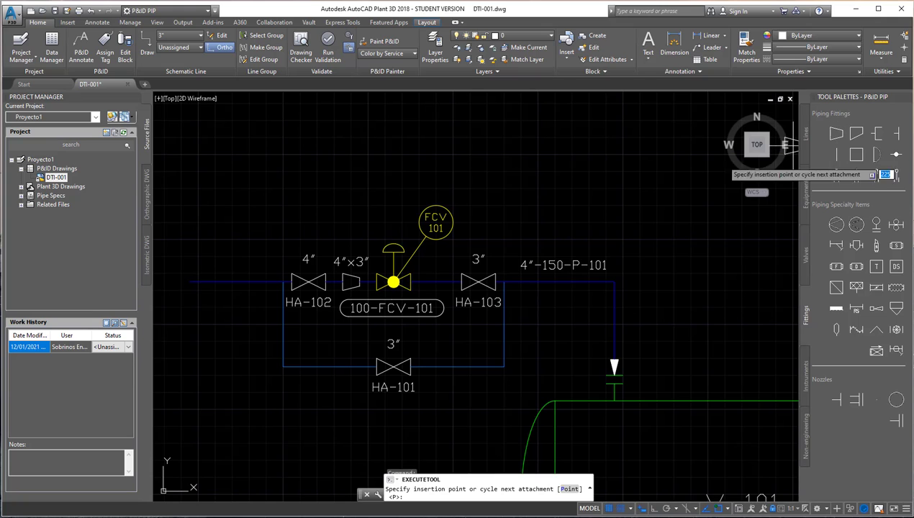
pyautogui.click(436, 282)
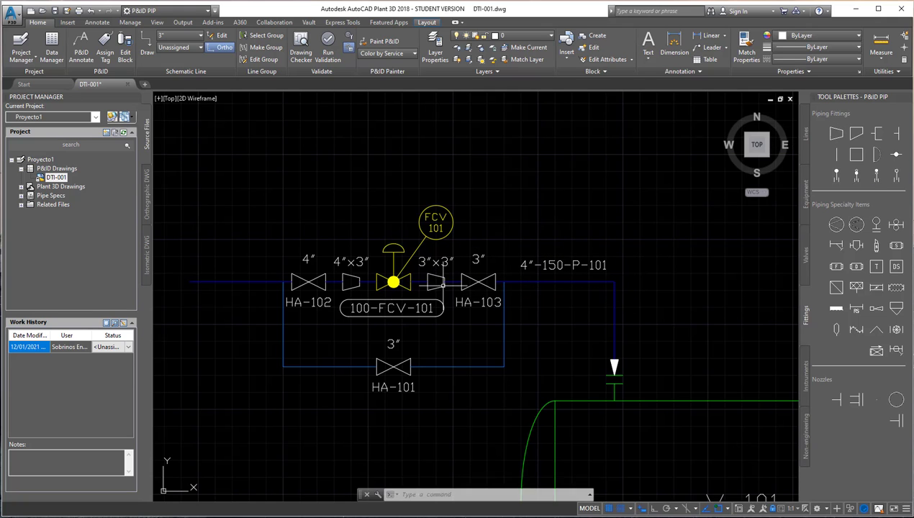
pyautogui.doubleClick(436, 263)
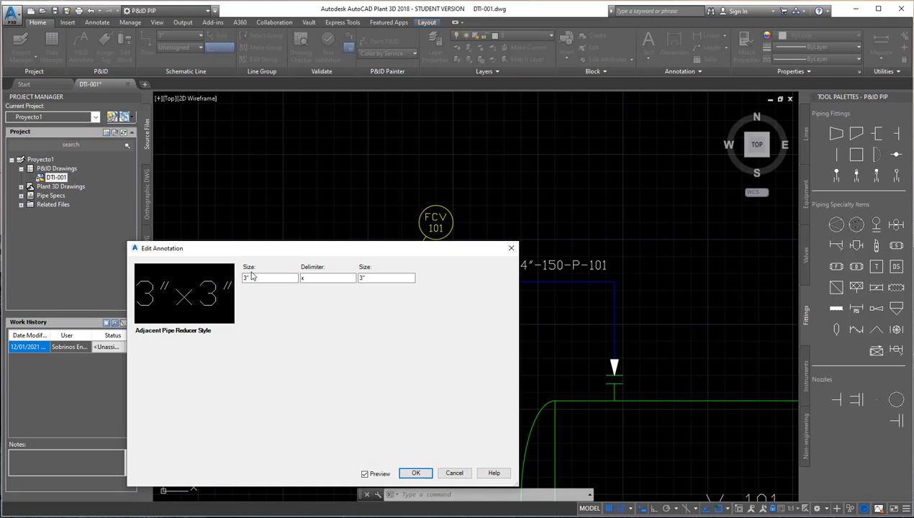
pyautogui.click(379, 279)
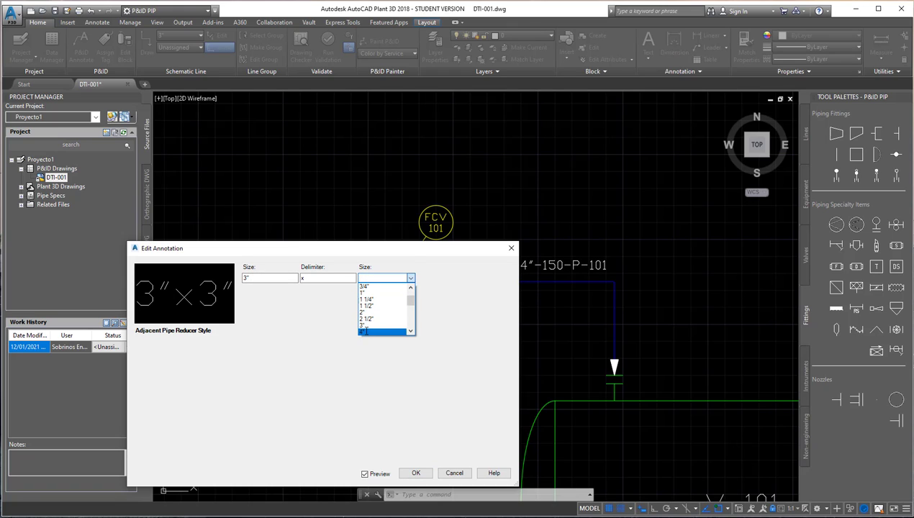
pyautogui.click(364, 330)
pyautogui.click(416, 473)
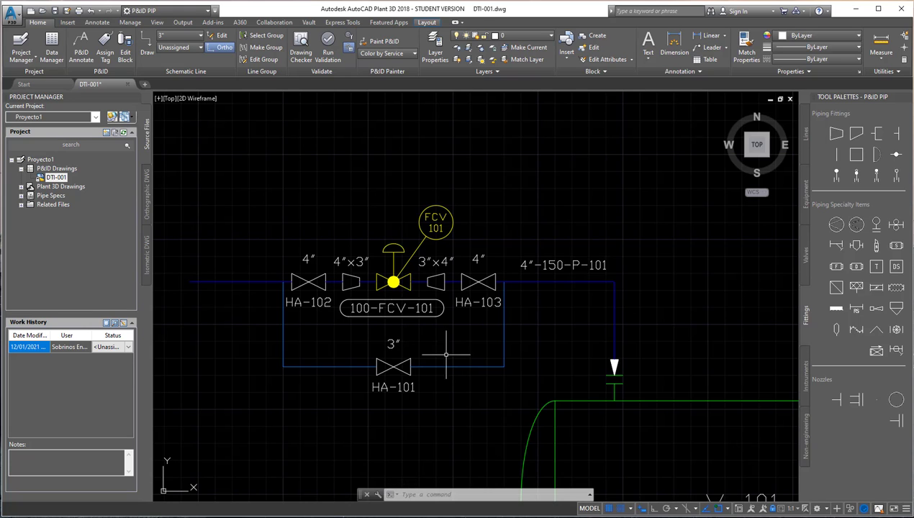
pyautogui.click(332, 366)
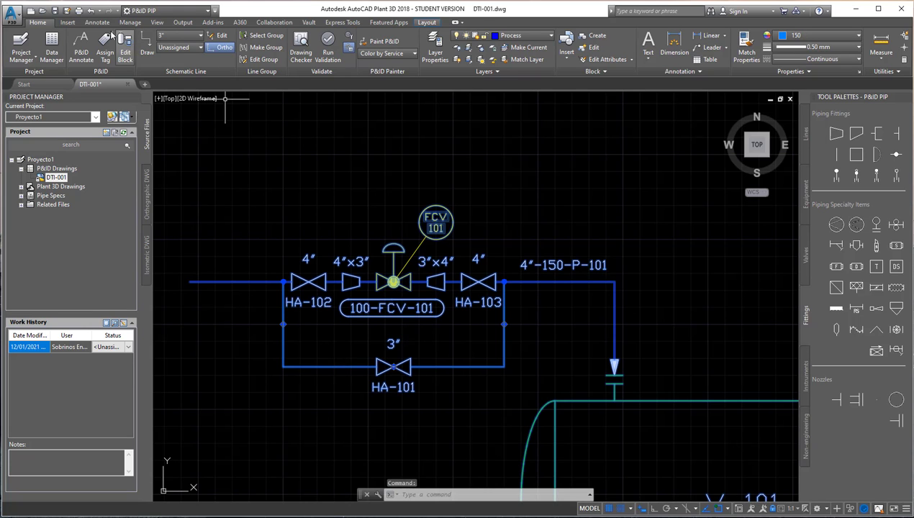
# - Tag the bypass loop line as 4"-150-P-101 (size 4", spec 150) and place its label on the left leg
pyautogui.click(111, 36)
pyautogui.click(405, 203)
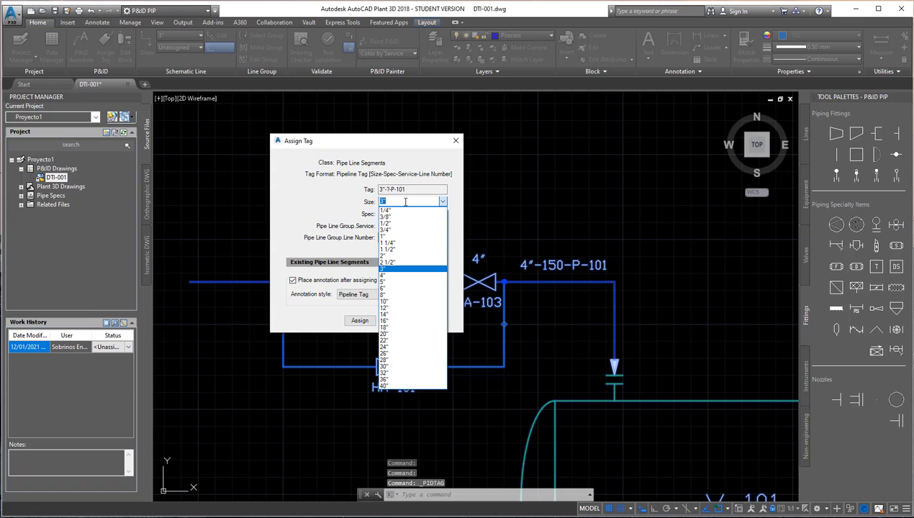
pyautogui.click(388, 275)
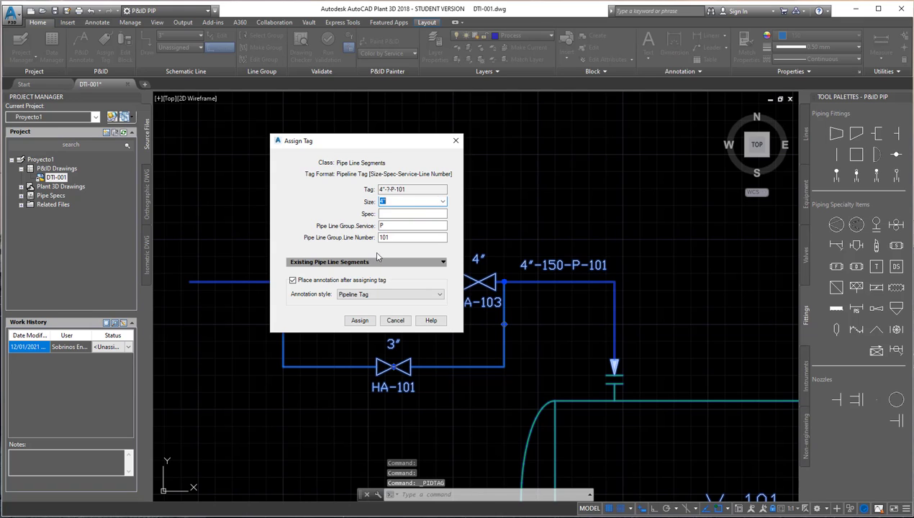
pyautogui.click(392, 210)
pyautogui.write('150')
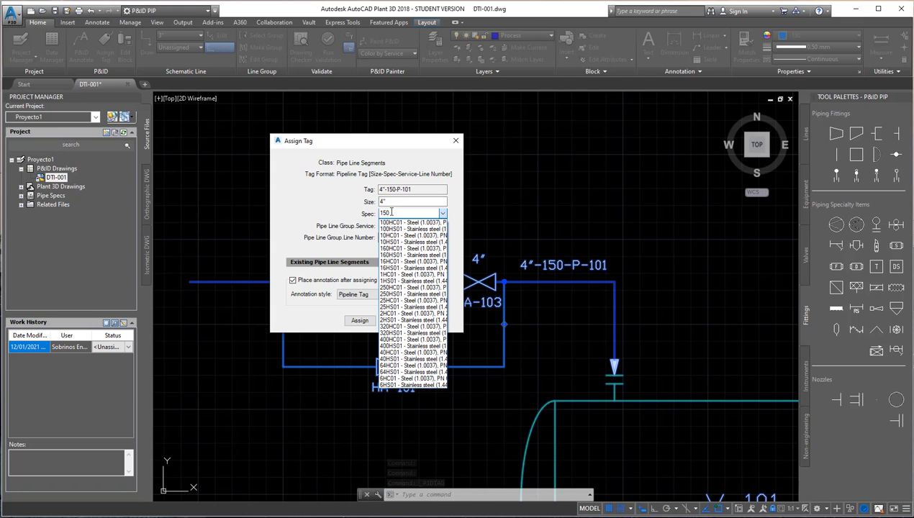
pyautogui.click(350, 211)
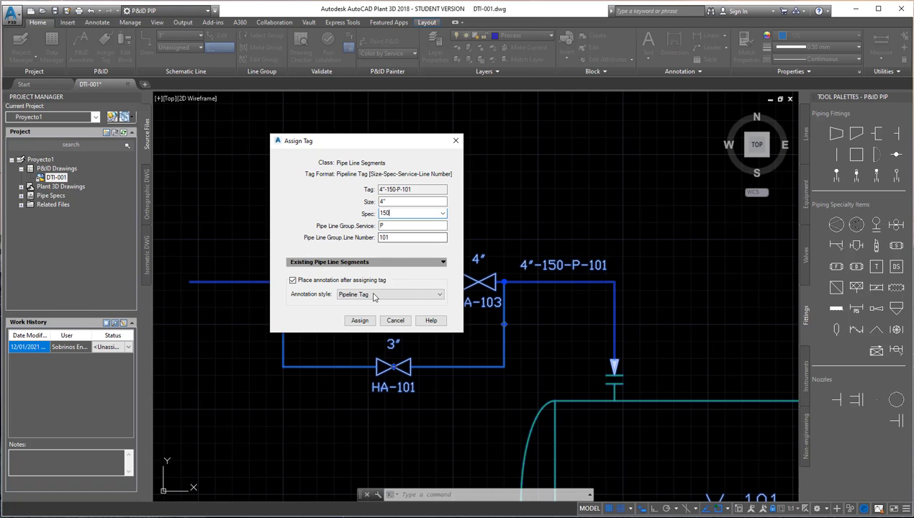
pyautogui.click(359, 321)
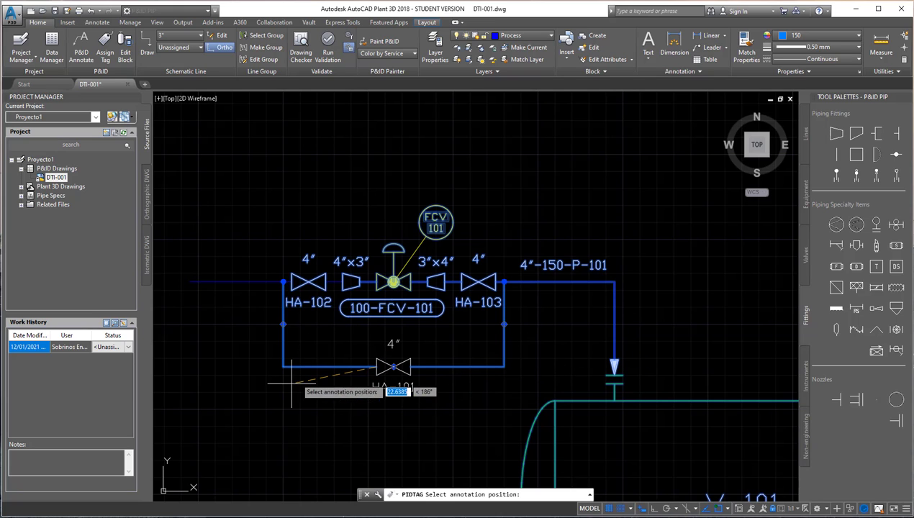
pyautogui.click(282, 383)
pyautogui.press('Escape')
# - Erase the vertical 4"-150-P-101 line tag on the loop's left leg
pyautogui.click(338, 363)
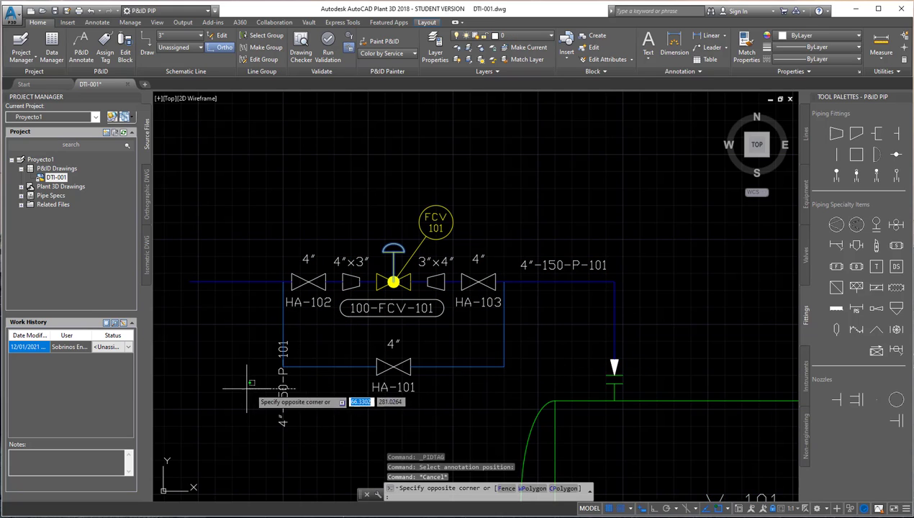
pyautogui.click(245, 388)
pyautogui.press('Delete')
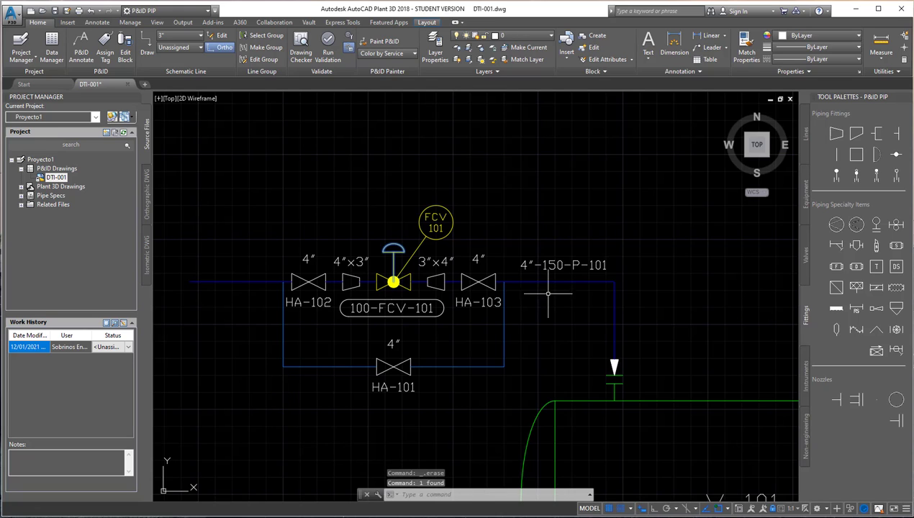
# - Leave the 4"-150-P-101 label above the pipe unchanged and recentre the diagram
pyautogui.click(590, 265)
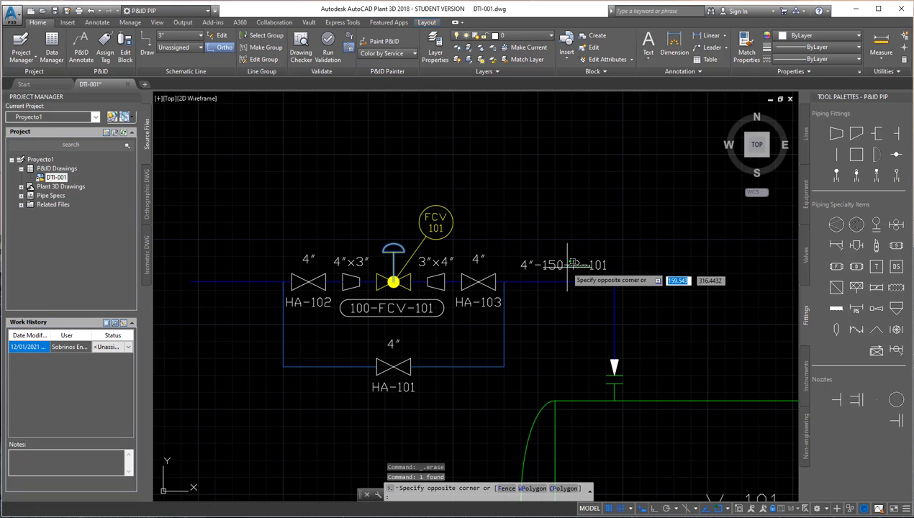
pyautogui.click(560, 265)
pyautogui.click(562, 264)
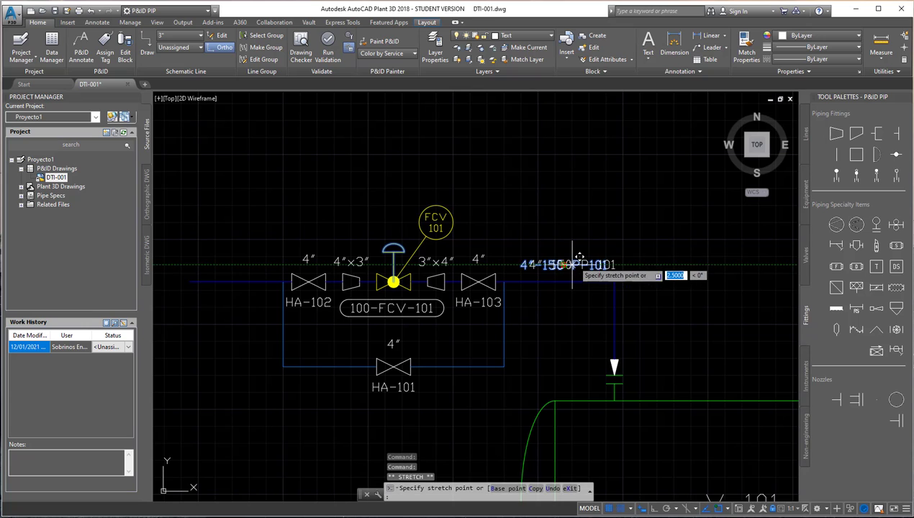
pyautogui.press('Escape')
pyautogui.moveTo(529, 311); pyautogui.dragTo(562, 306, button='middle')
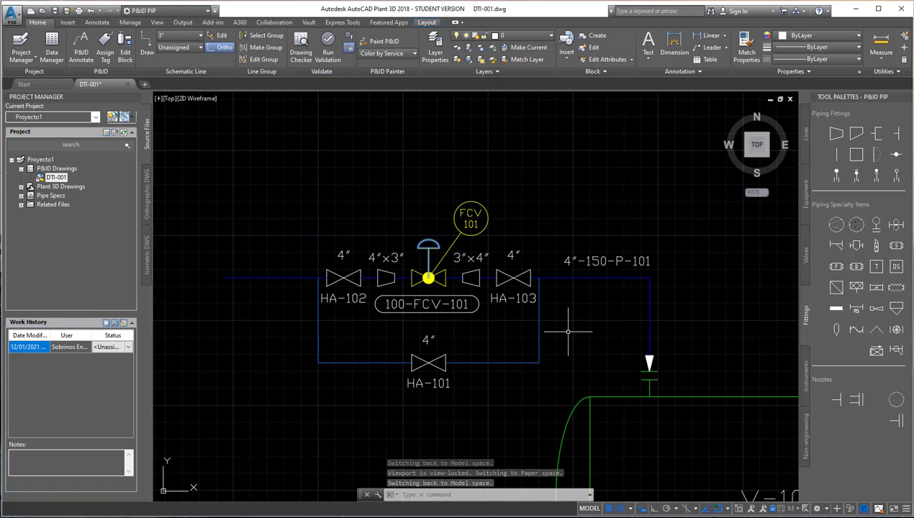
pyautogui.moveTo(565, 322); pyautogui.dragTo(585, 331, button='middle')
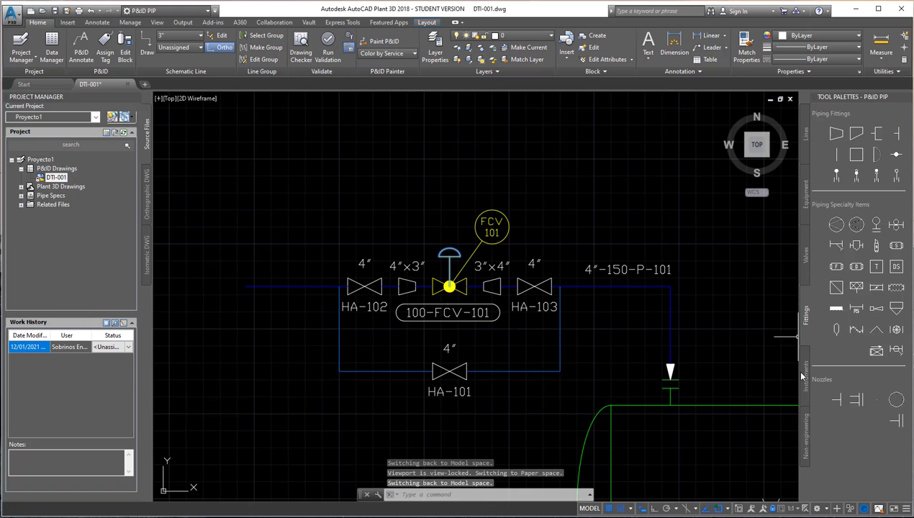
# - Insert a flow primary element instrument left of HA-102 and set its type to FT
pyautogui.click(804, 376)
pyautogui.click(834, 258)
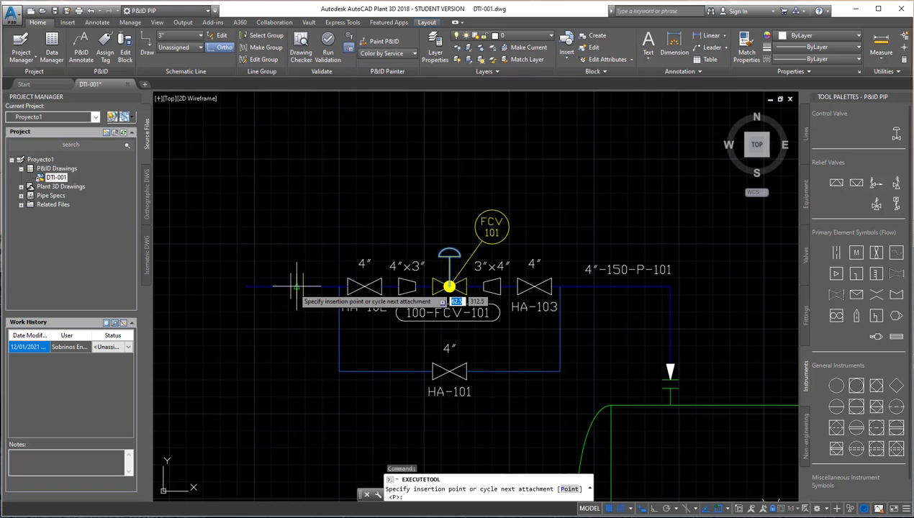
pyautogui.click(305, 286)
pyautogui.write('100')
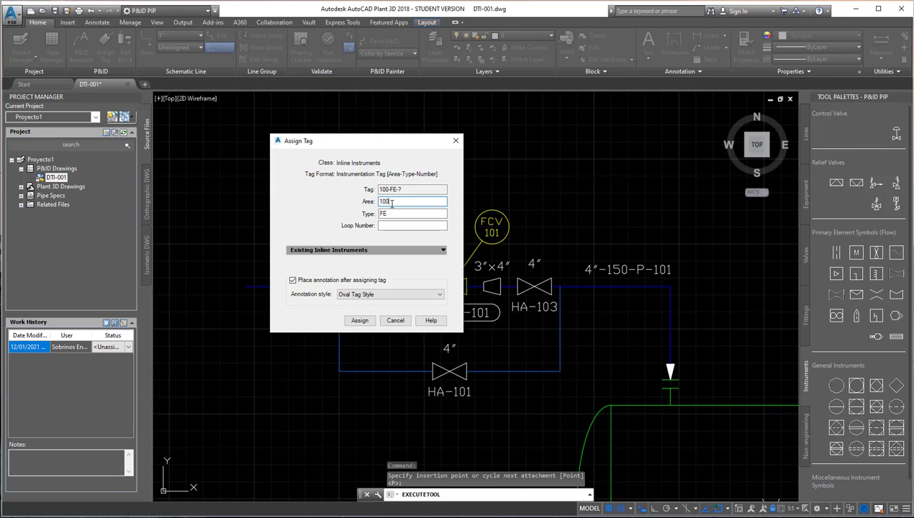
pyautogui.click(404, 213)
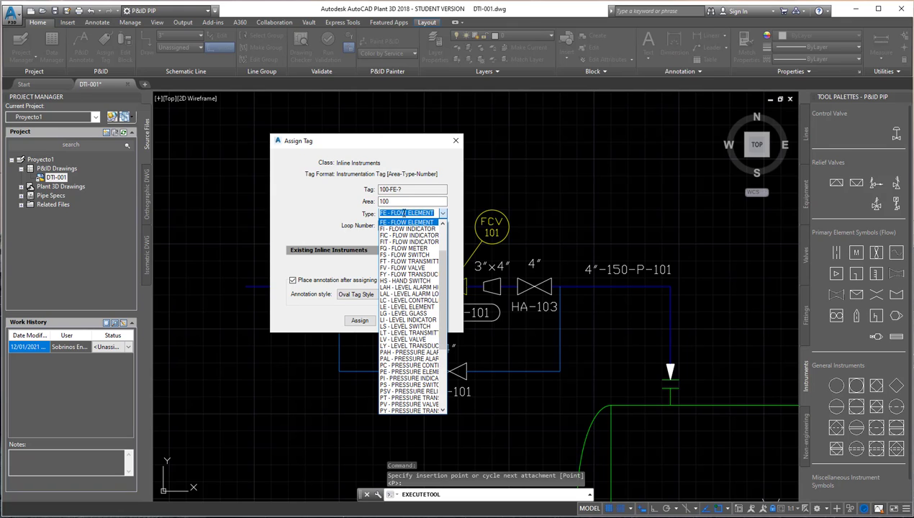
pyautogui.write('FT')
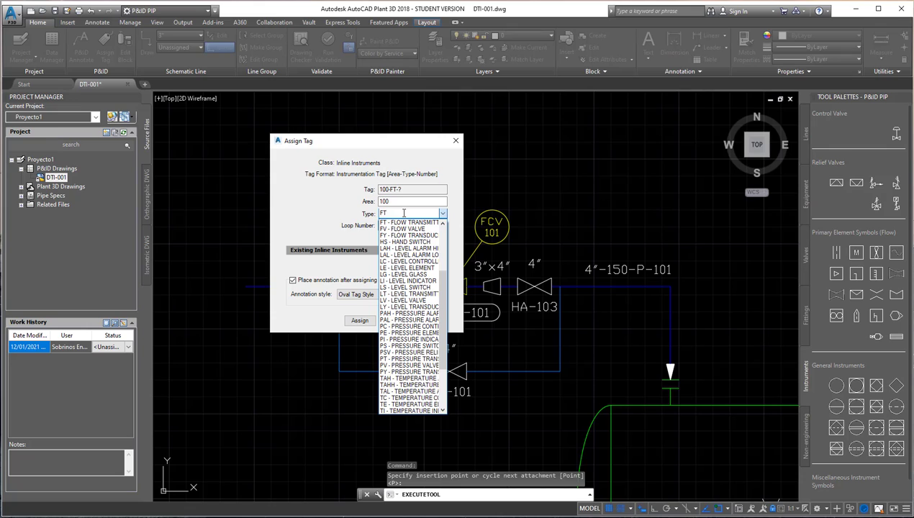
pyautogui.press('Tab')
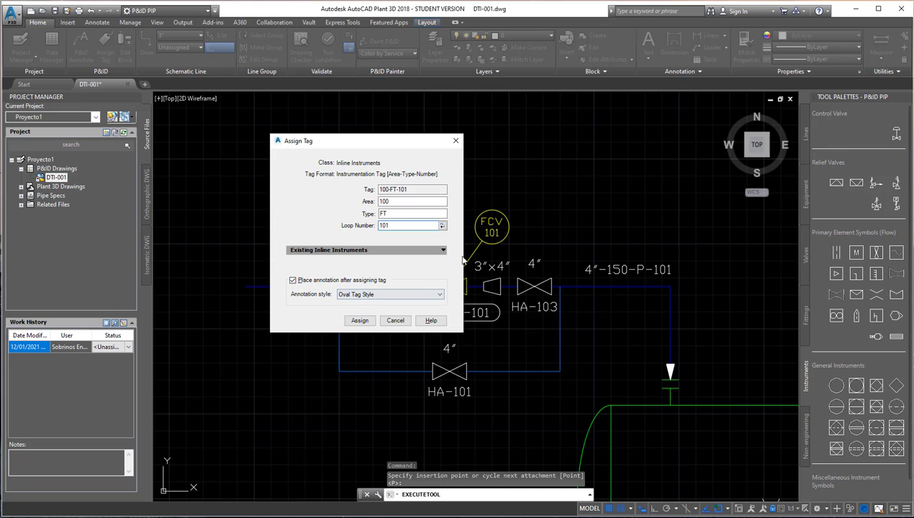
# - Assign tag 100-FT-101 to the flow element and place its FT 101 bubble above it
pyautogui.click(293, 281)
pyautogui.click(357, 321)
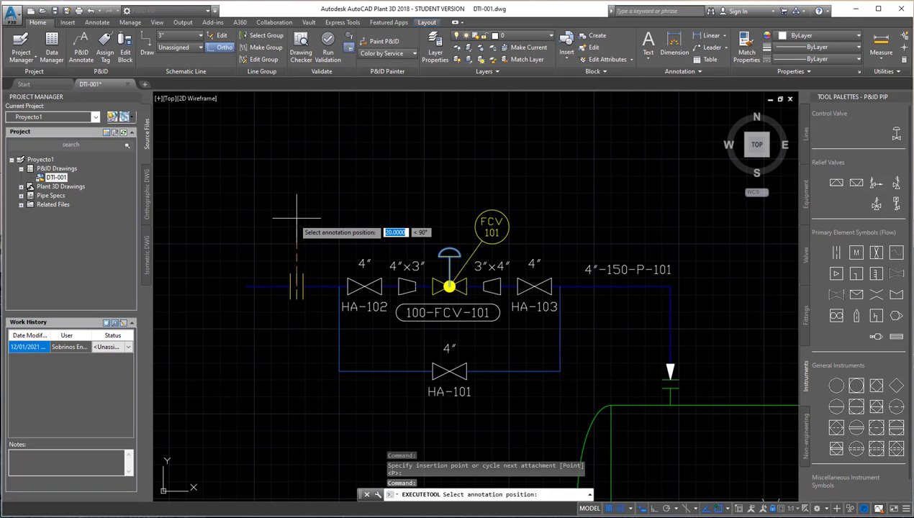
pyautogui.click(296, 217)
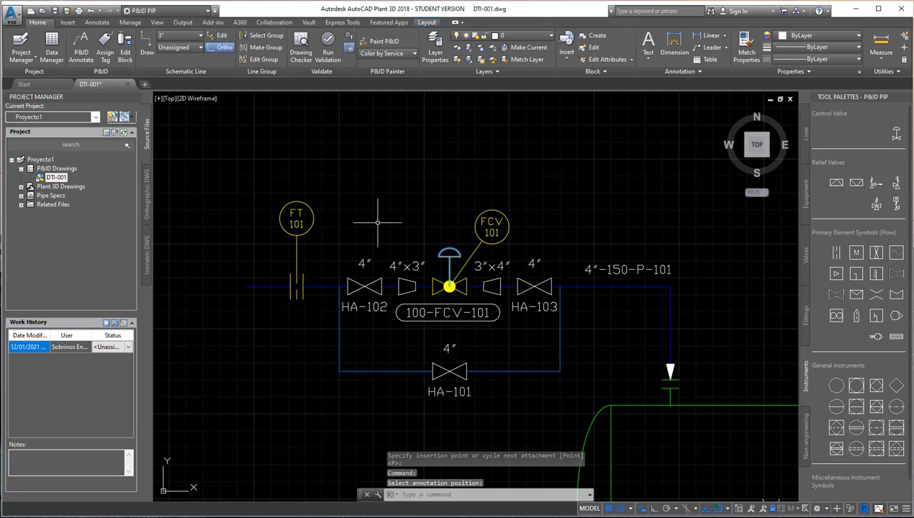
pyautogui.moveTo(381, 197); pyautogui.dragTo(357, 227, button='middle')
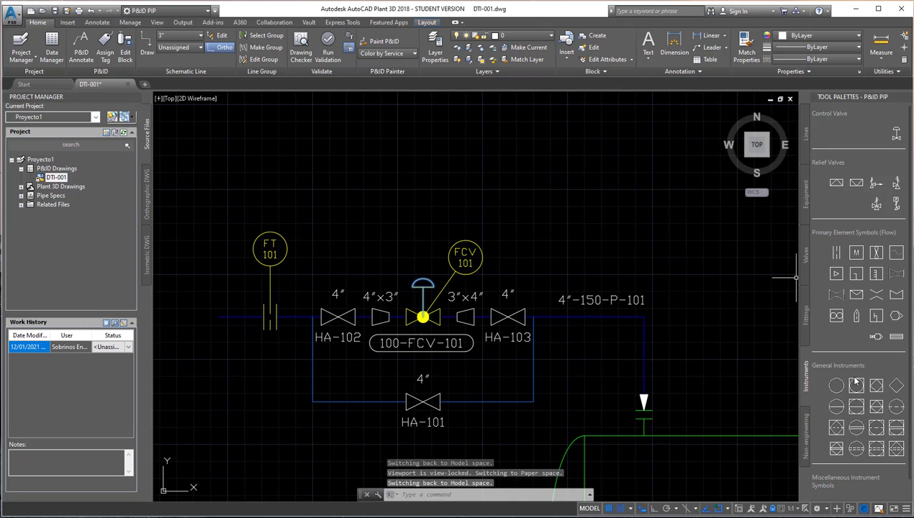
# - Insert a General Instrument above control valve FCV 101, tagged 100-FC-101
pyautogui.click(856, 406)
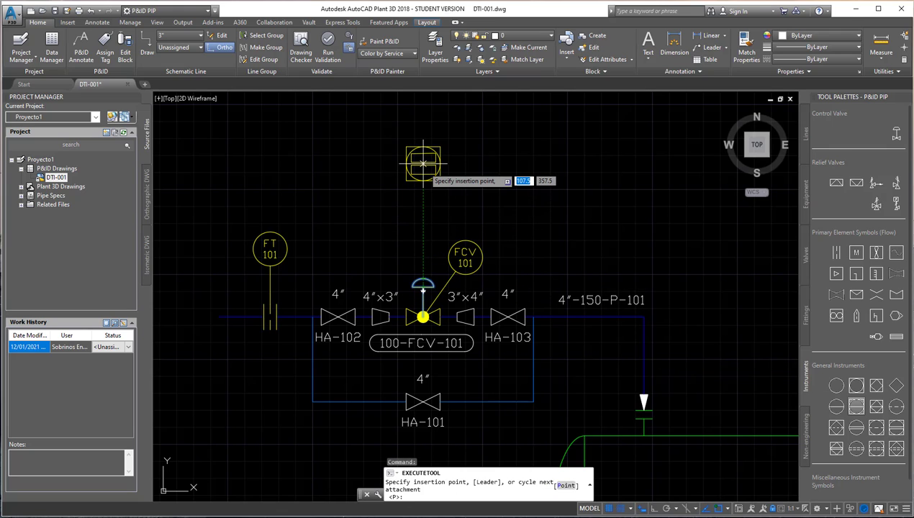
pyautogui.click(423, 163)
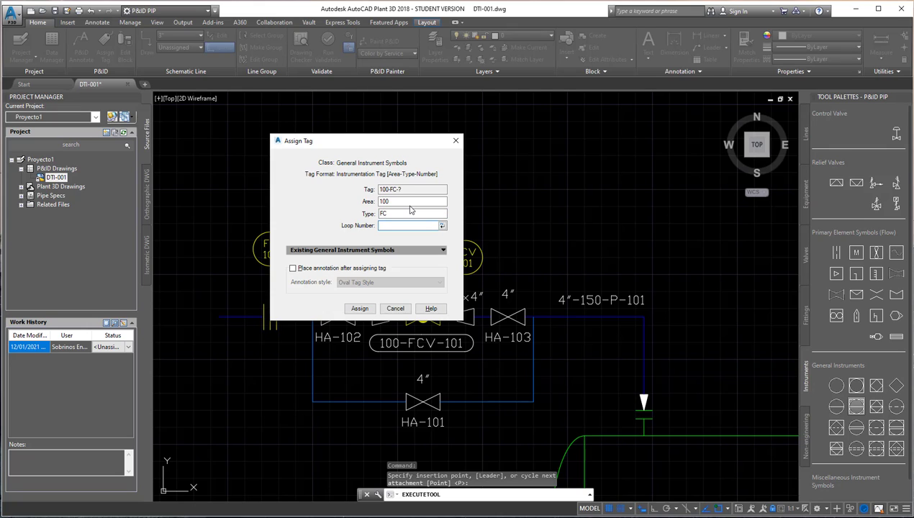
pyautogui.click(360, 308)
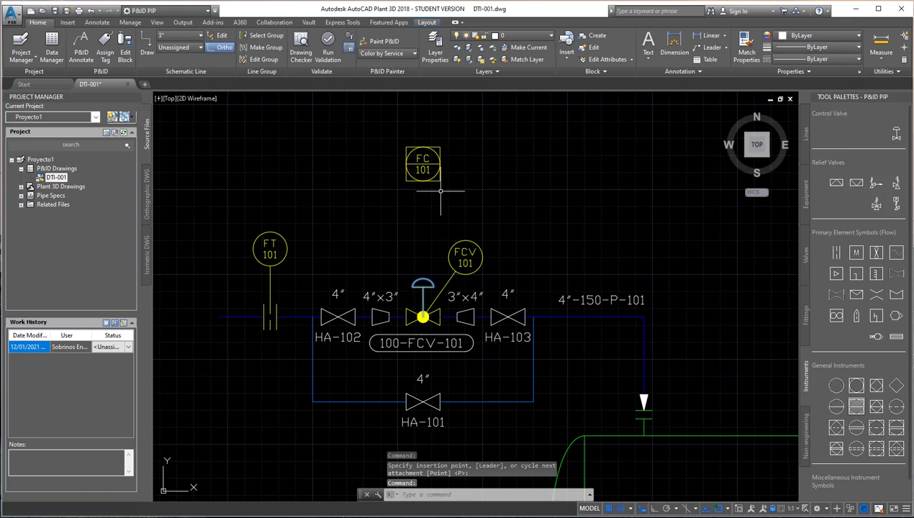
pyautogui.click(803, 137)
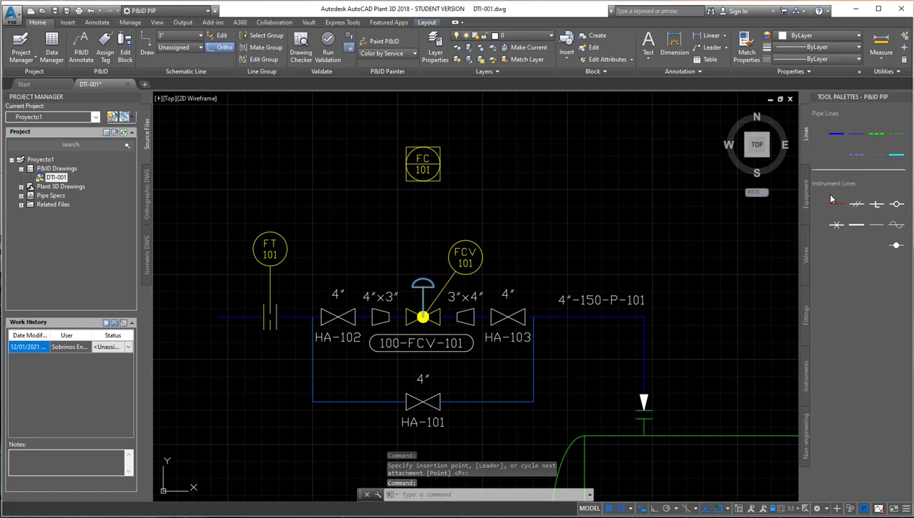
# - Draw an electric signal line from the top of FT 101 up and across to FC 101
pyautogui.click(835, 205)
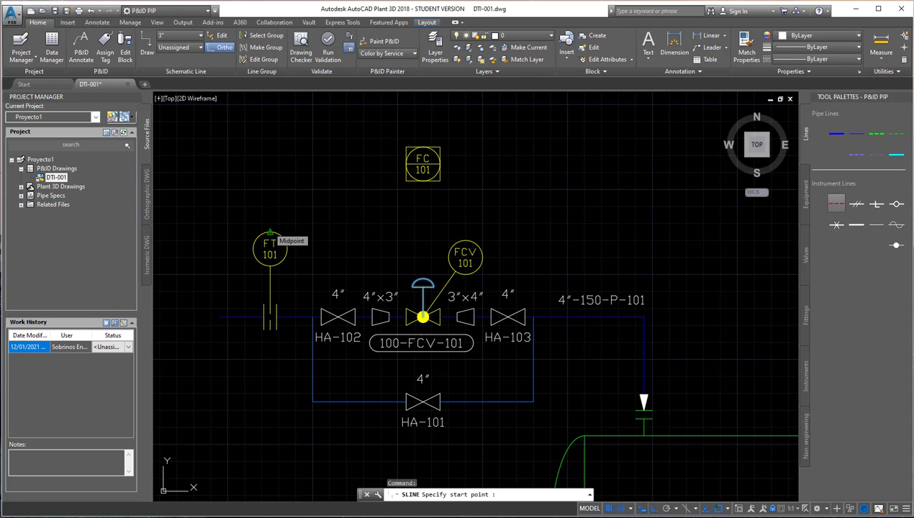
pyautogui.click(270, 231)
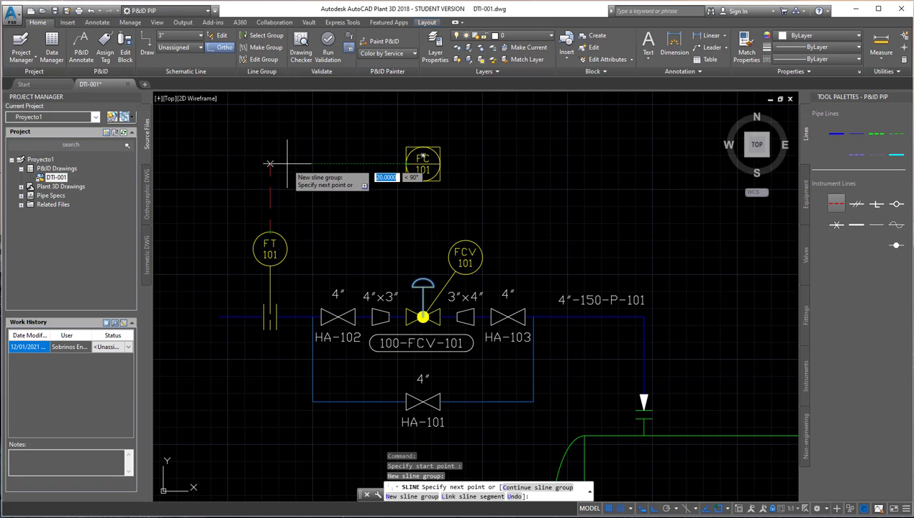
pyautogui.click(287, 164)
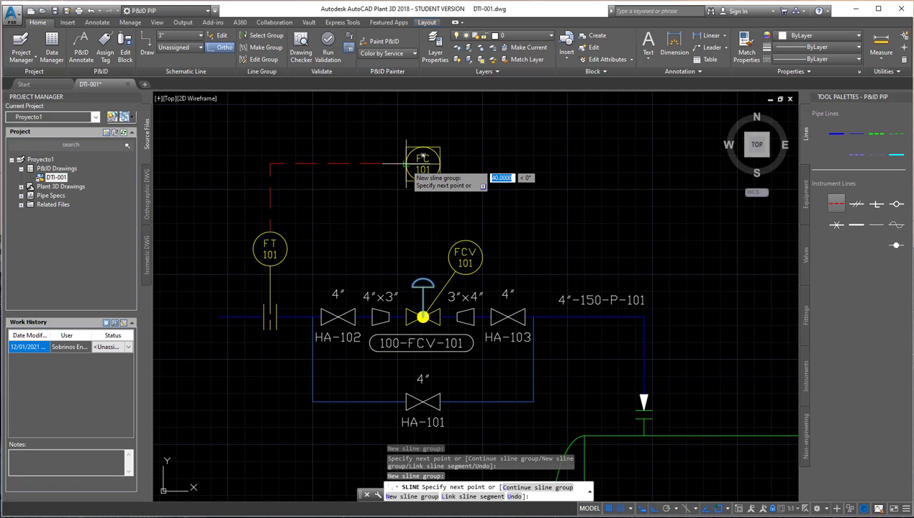
pyautogui.click(423, 157)
pyautogui.press('Escape')
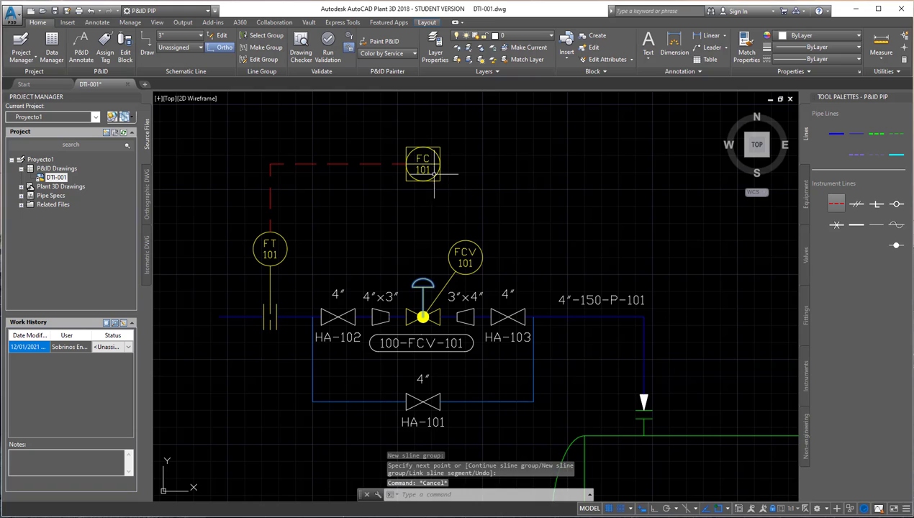
# - Draw a pneumatic signal line from the bottom of FC 101 down to the valve actuator
pyautogui.click(425, 166)
pyautogui.click(423, 164)
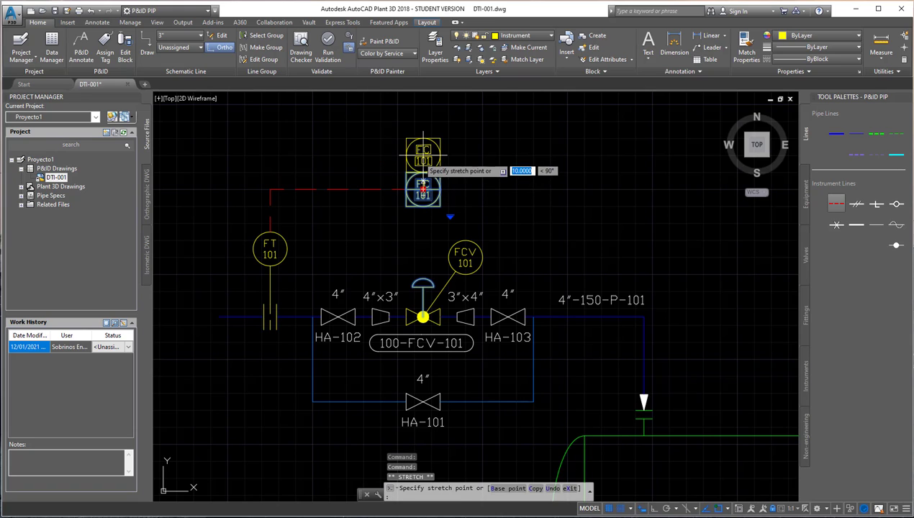
pyautogui.press('Escape')
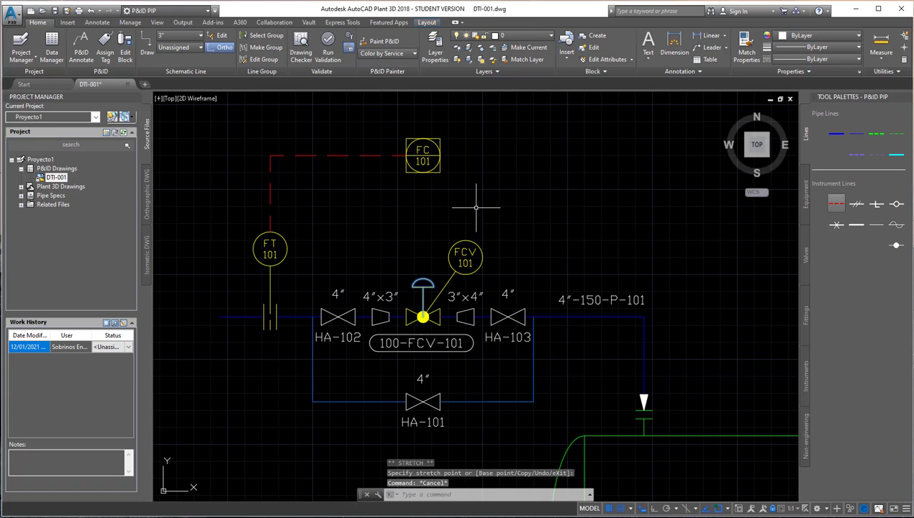
pyautogui.click(856, 205)
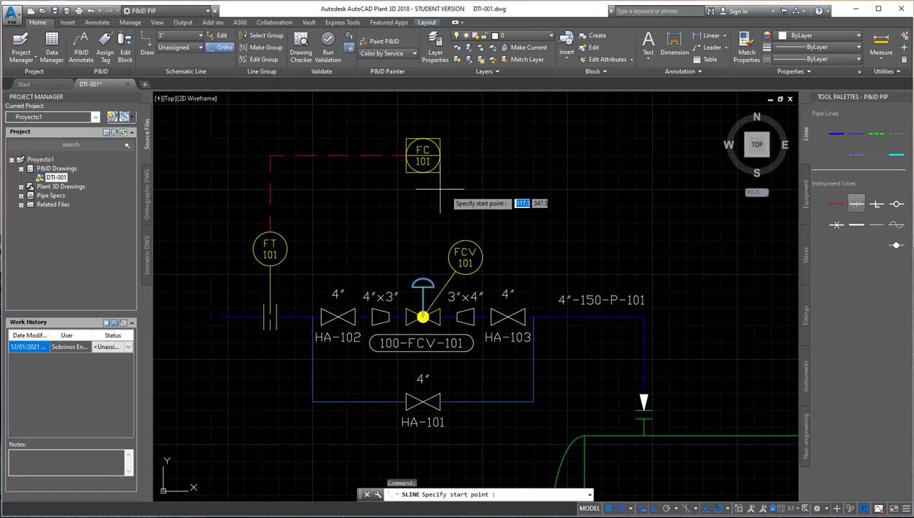
pyautogui.click(422, 173)
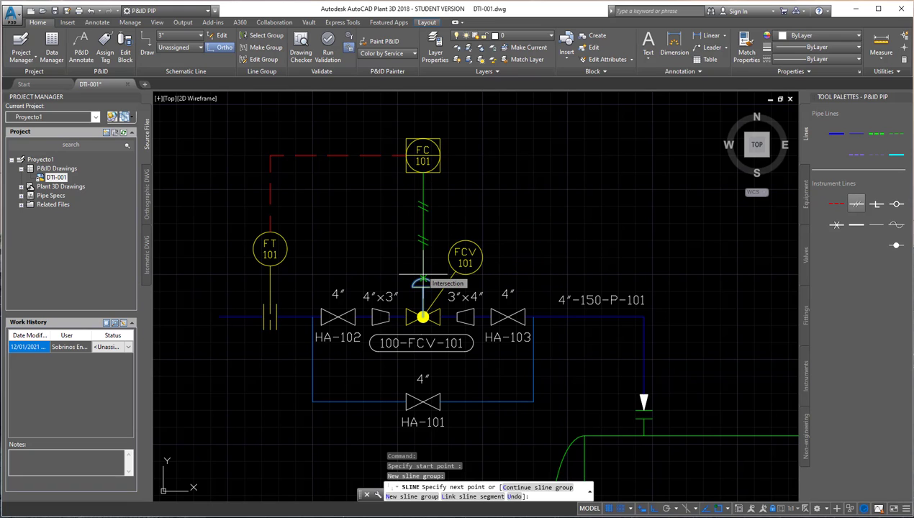
pyautogui.click(422, 277)
pyautogui.press('Escape')
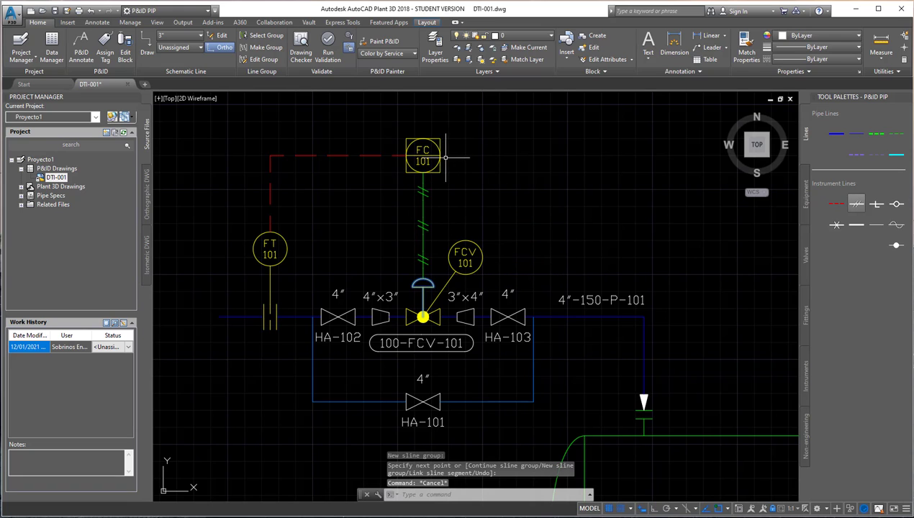
pyautogui.click(437, 154)
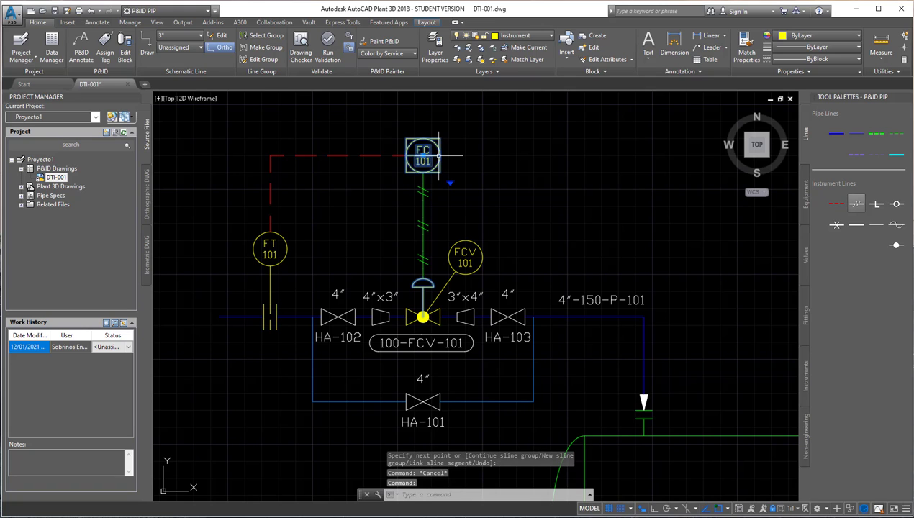
# - Attach a Conversion IO (I/P) function symbol at the upper right of the FC 101 bubble
pyautogui.rightClick(438, 155)
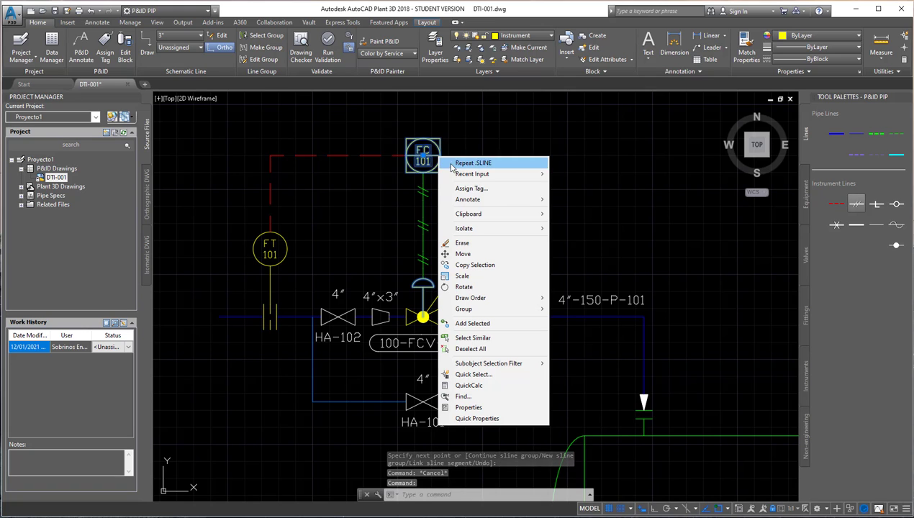
pyautogui.moveTo(468, 199)
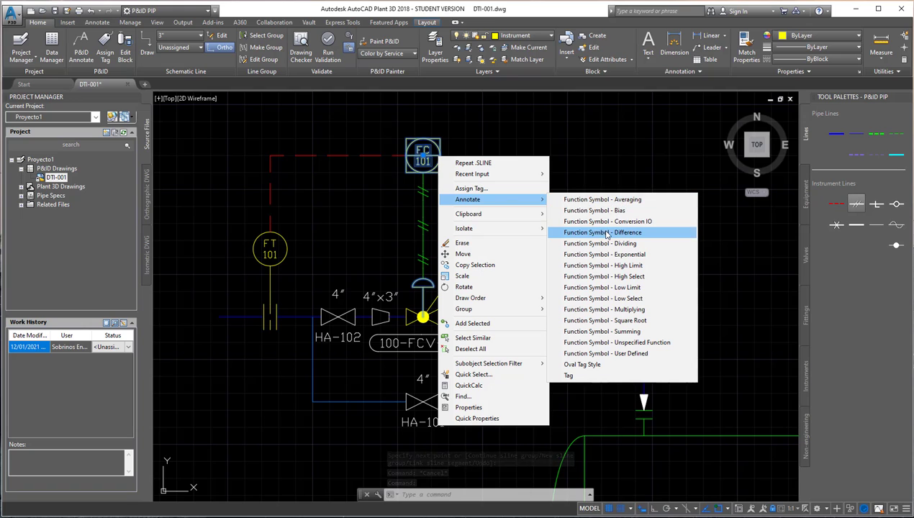
pyautogui.click(608, 221)
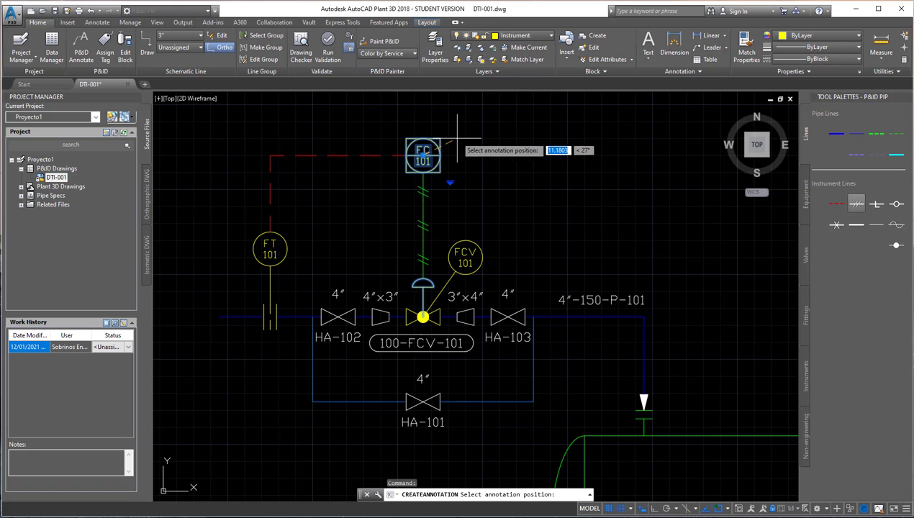
pyautogui.click(447, 130)
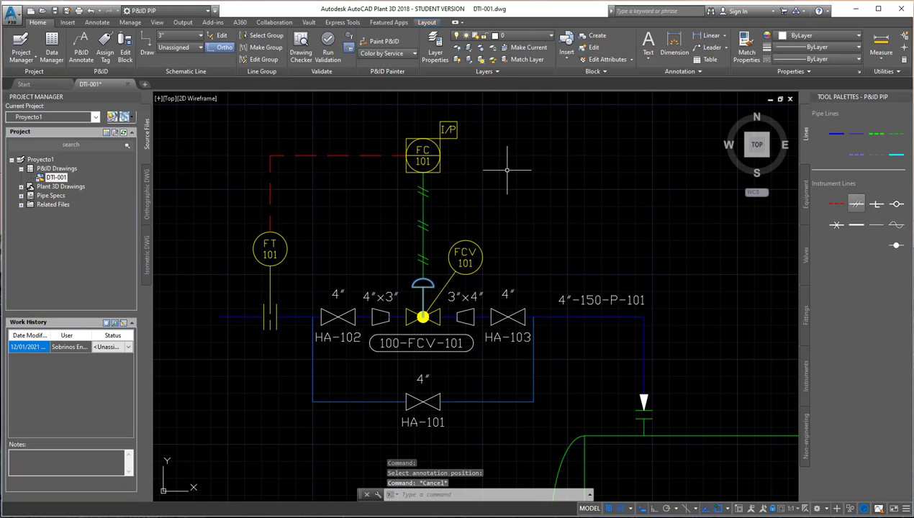
pyautogui.moveTo(507, 171); pyautogui.dragTo(501, 190, button='middle')
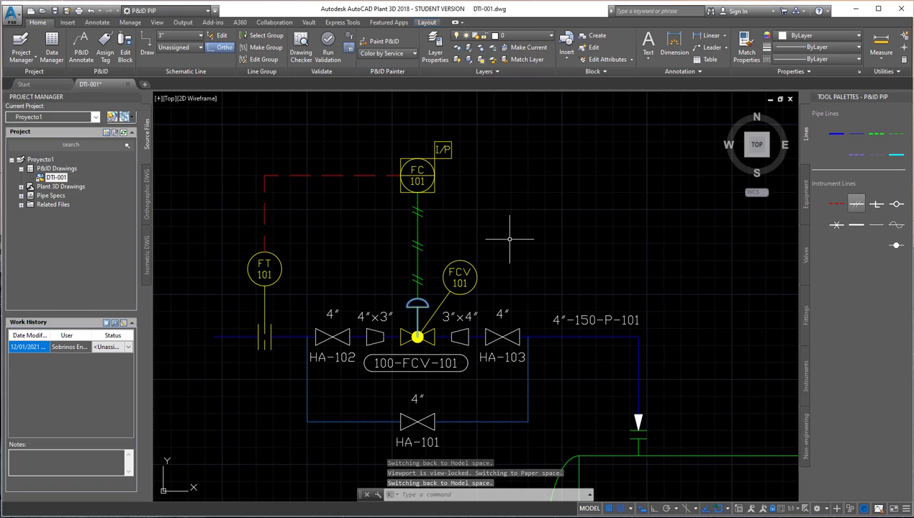
# - Zoom out and pan past V-101 to bring pumps P-101 and P-102 into view
pyautogui.scroll(-2, 530, 231)
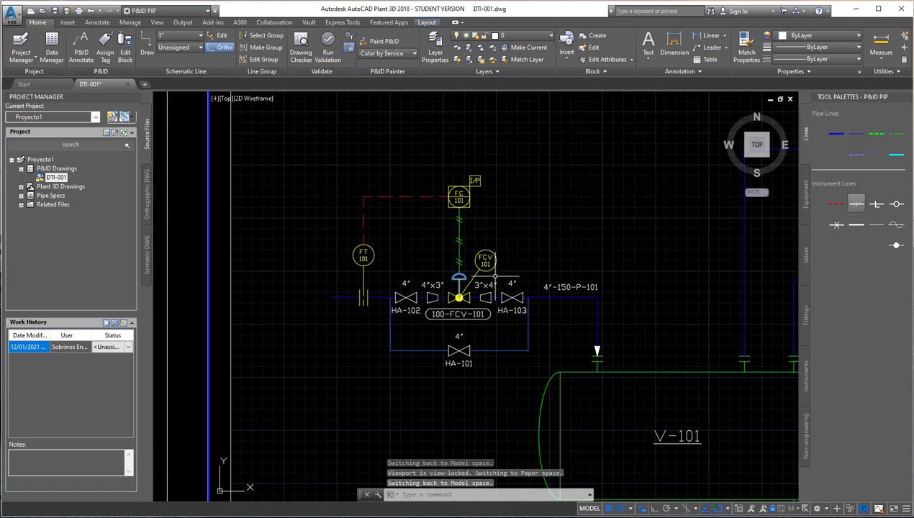
pyautogui.scroll(2, 495, 276)
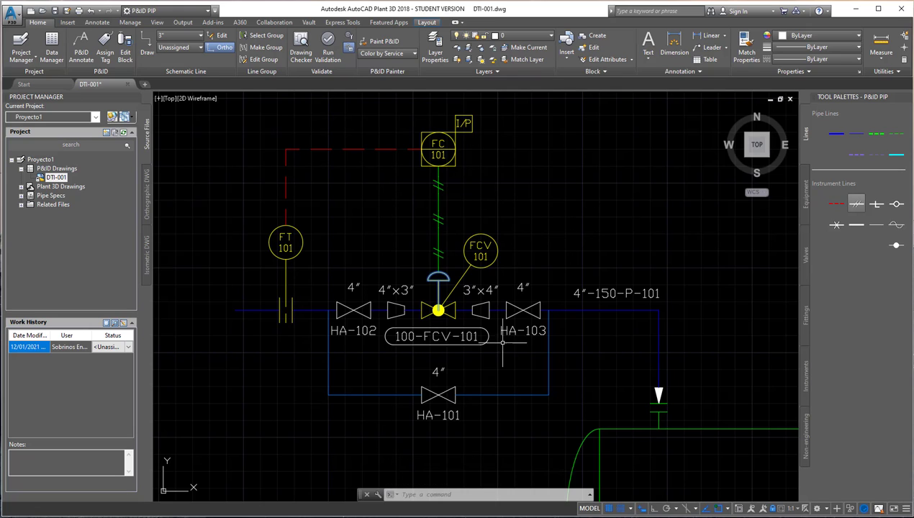
pyautogui.scroll(-3, 521, 268)
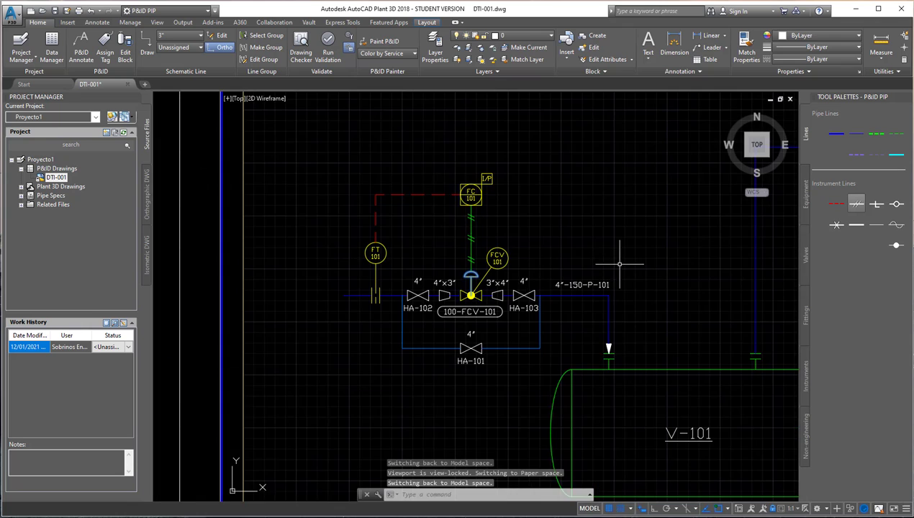
pyautogui.scroll(2, 622, 261)
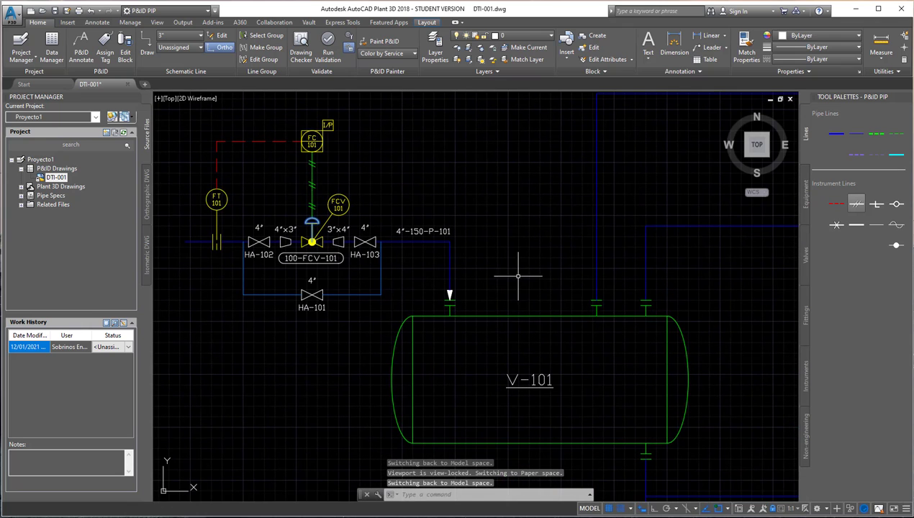
pyautogui.scroll(-3, 517, 275)
pyautogui.moveTo(658, 377)
pyautogui.mouseDown(button='middle')
pyautogui.moveTo(473, 251)
pyautogui.moveTo(443, 216)
pyautogui.mouseUp(button='middle')
pyautogui.scroll(2, 414, 397)
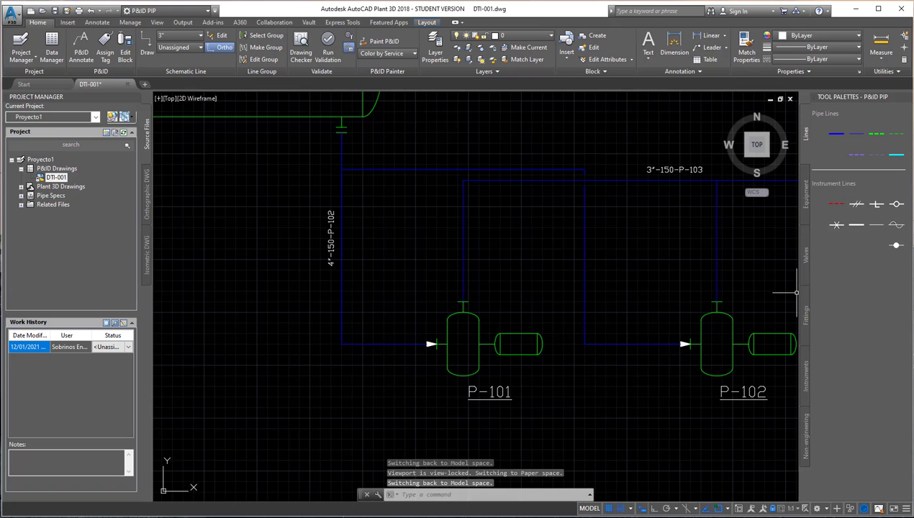
# - Insert gate valve HA-104 on the line before P-101
pyautogui.click(807, 267)
pyautogui.click(835, 182)
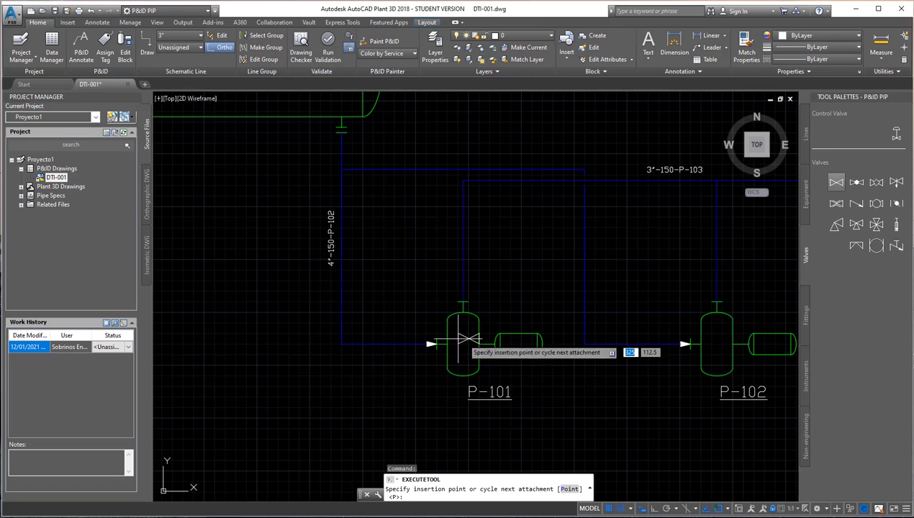
pyautogui.click(383, 344)
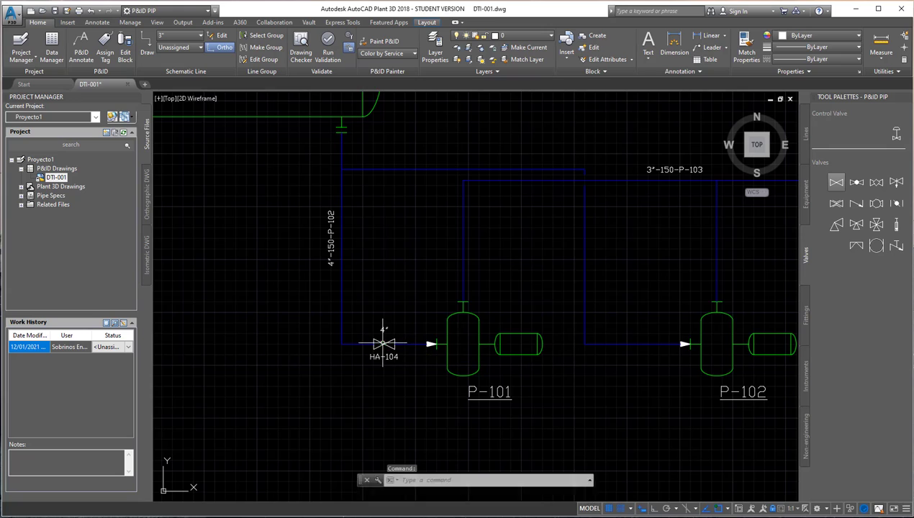
pyautogui.scroll(2, 389, 371)
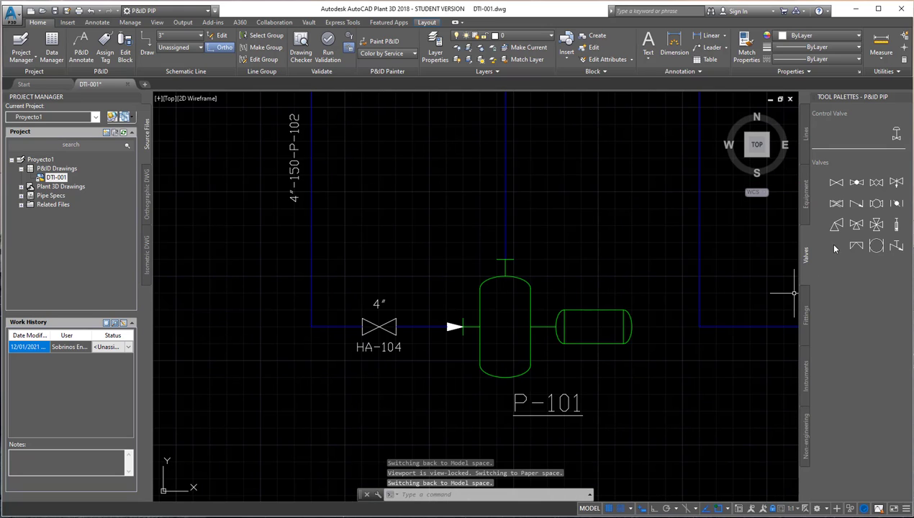
# - Insert a concentric reducer between HA-104 and the P-101 inlet
pyautogui.click(806, 313)
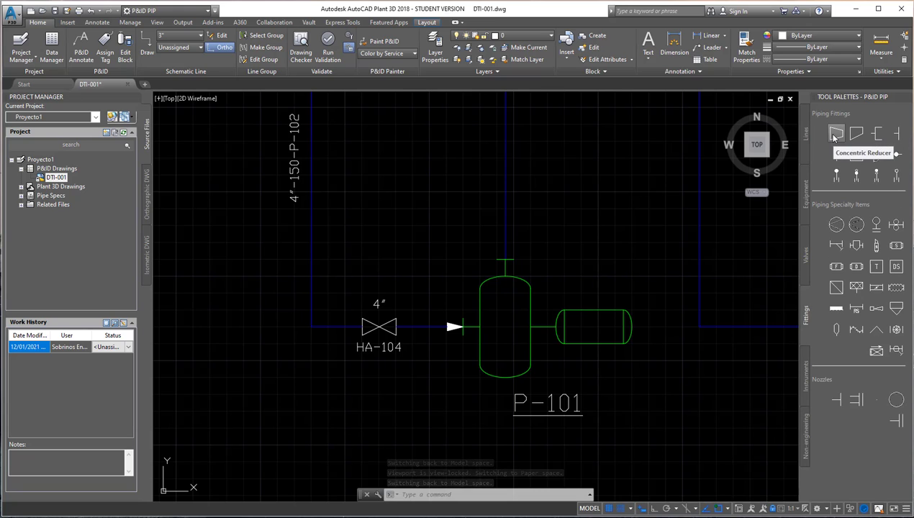
pyautogui.click(855, 134)
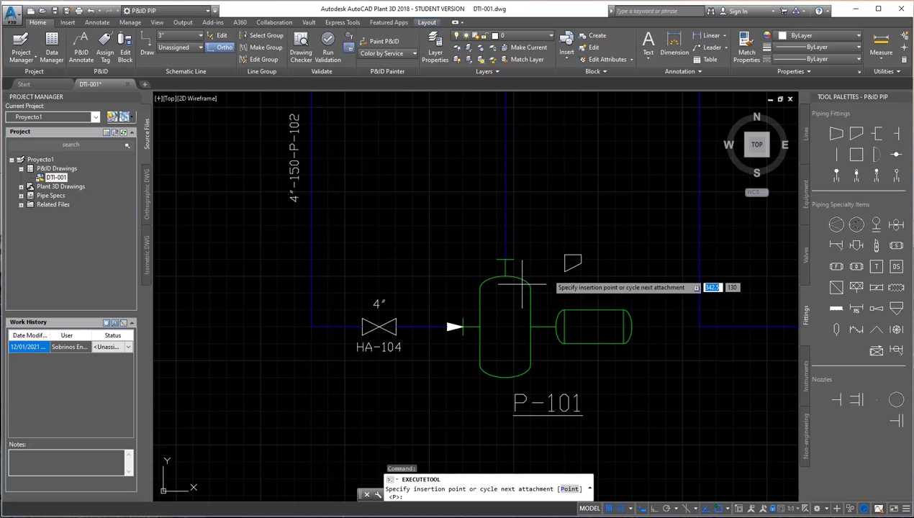
pyautogui.click(422, 328)
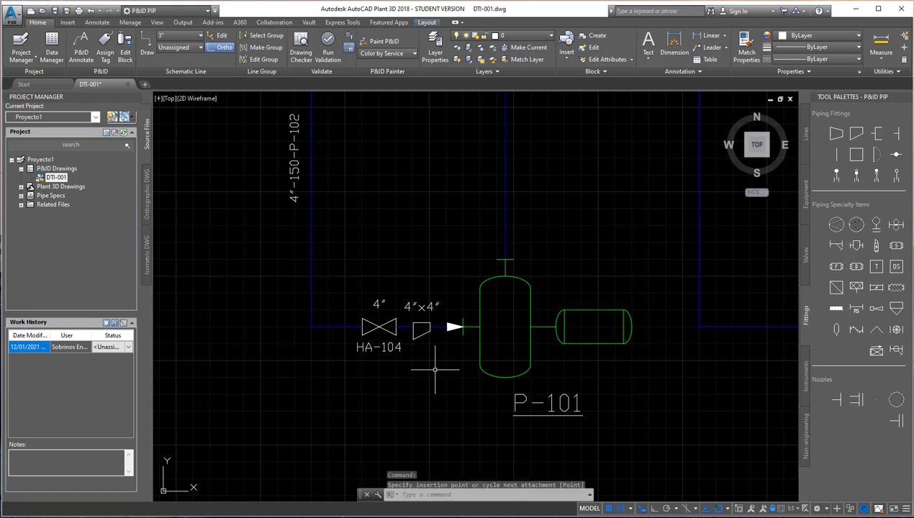
pyautogui.press('Return')
# - Set the reducer's second size to 3" so its annotation reads 4"x3"
pyautogui.doubleClick(424, 307)
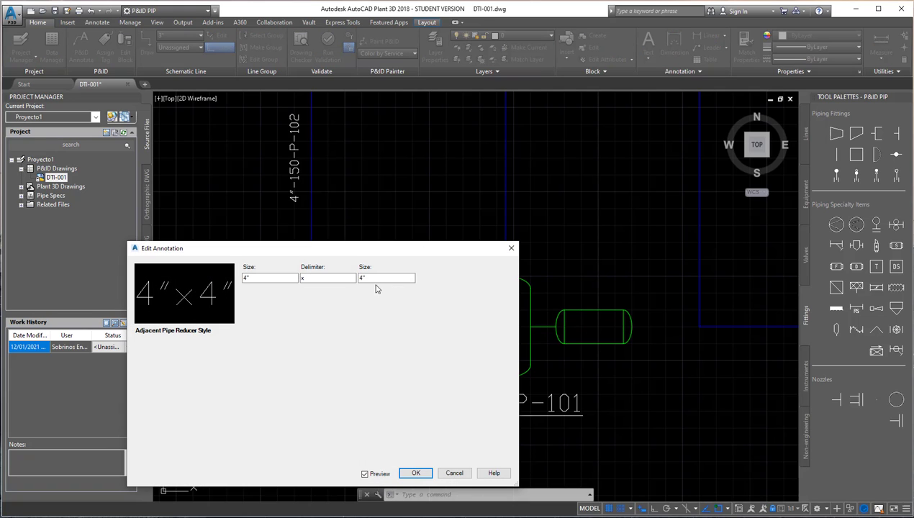
pyautogui.click(410, 277)
pyautogui.scroll(-3, 372, 313)
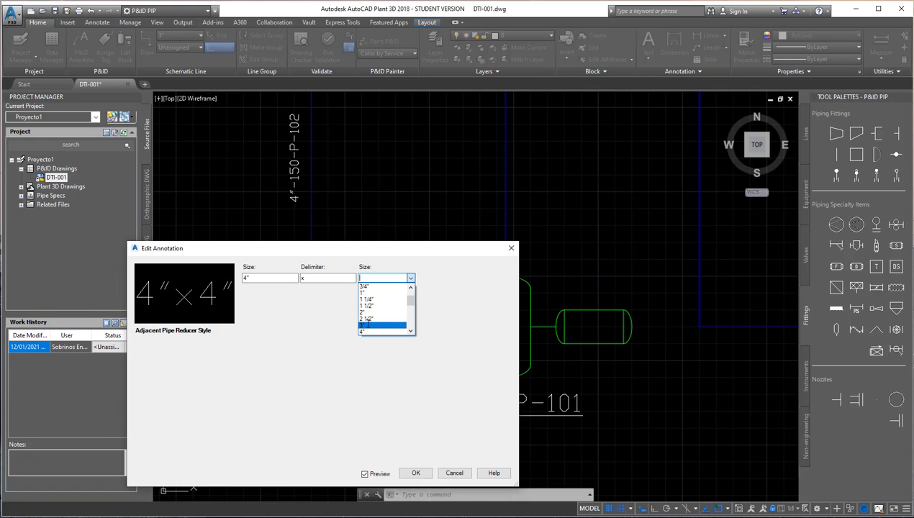
pyautogui.click(365, 323)
pyautogui.click(414, 472)
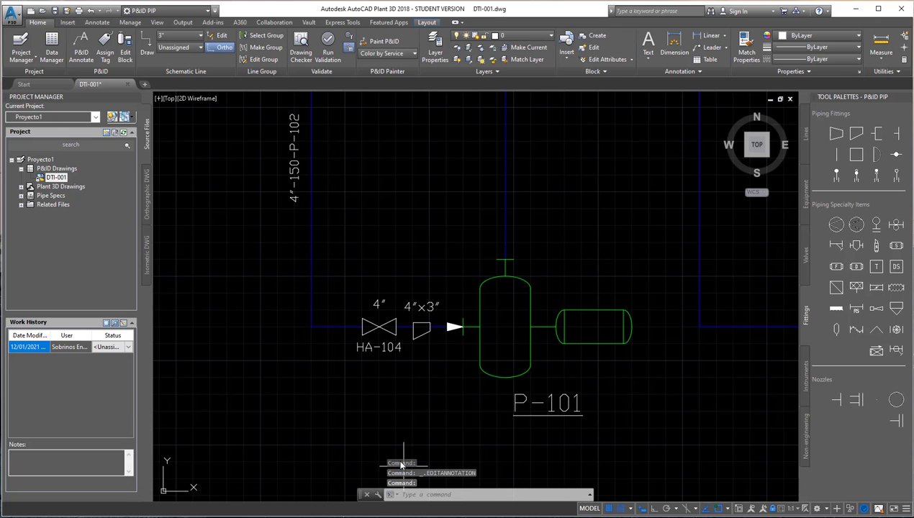
pyautogui.scroll(-2, 645, 387)
pyautogui.scroll(2, 608, 438)
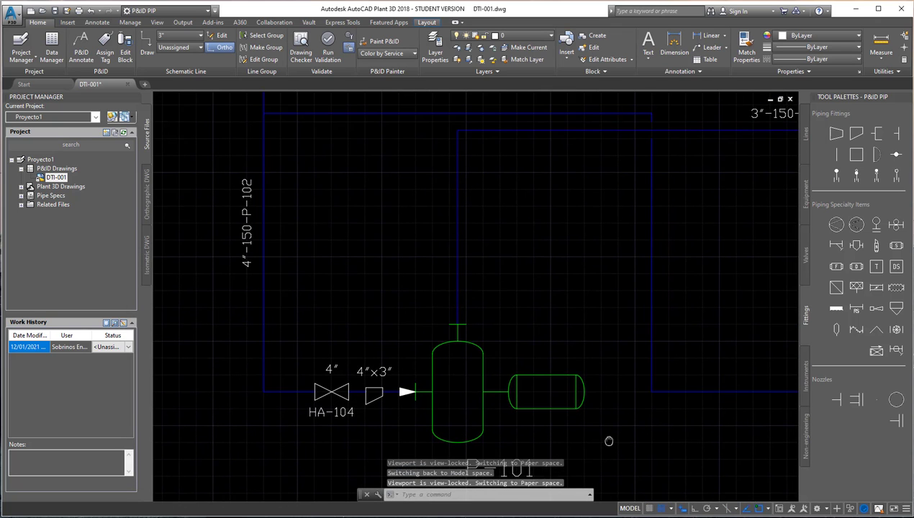
# - Place valve HA-105 and gate valve HA-106 on the vertical line above P-101
pyautogui.click(806, 258)
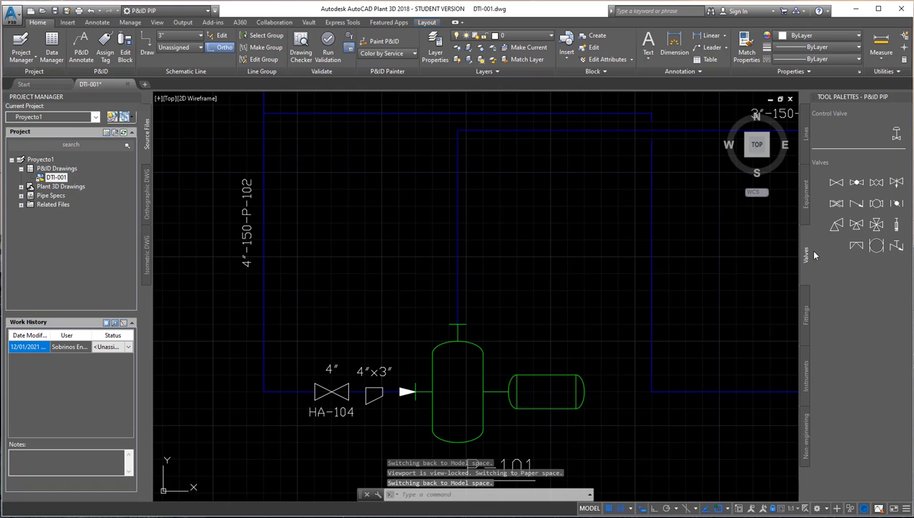
pyautogui.click(856, 204)
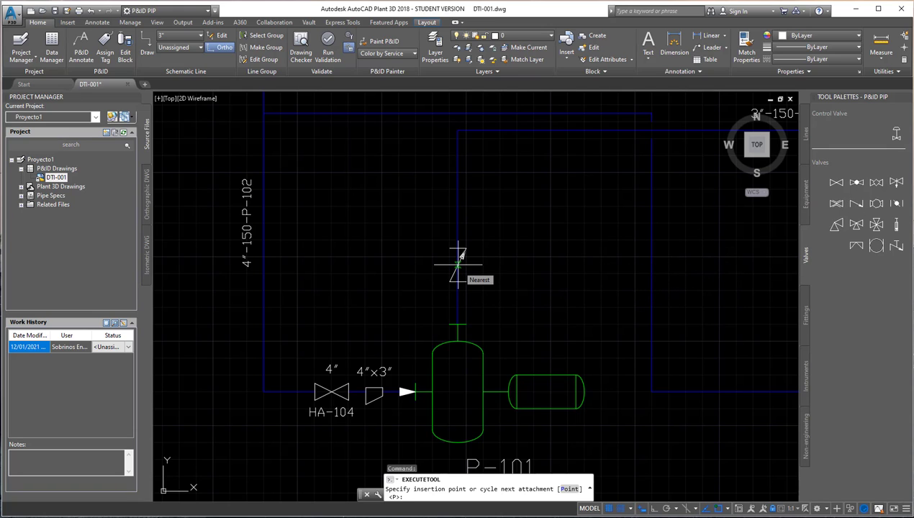
pyautogui.click(457, 255)
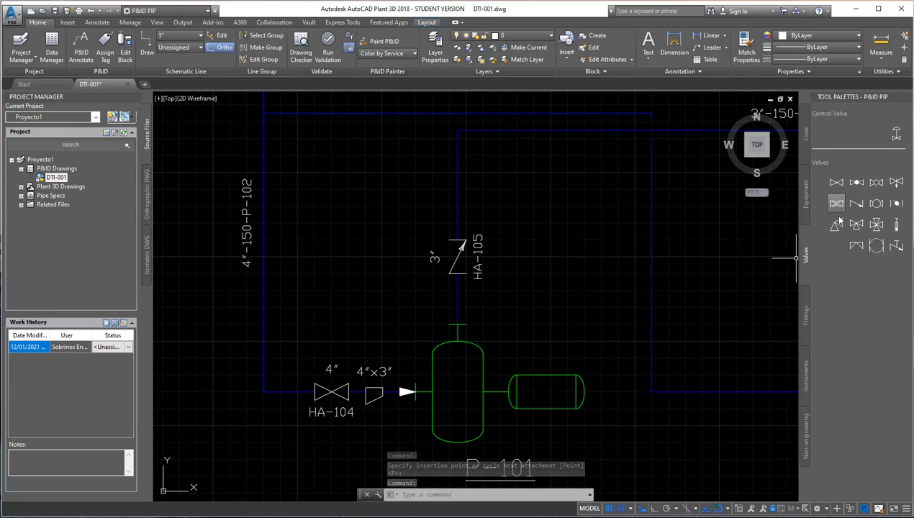
pyautogui.click(835, 182)
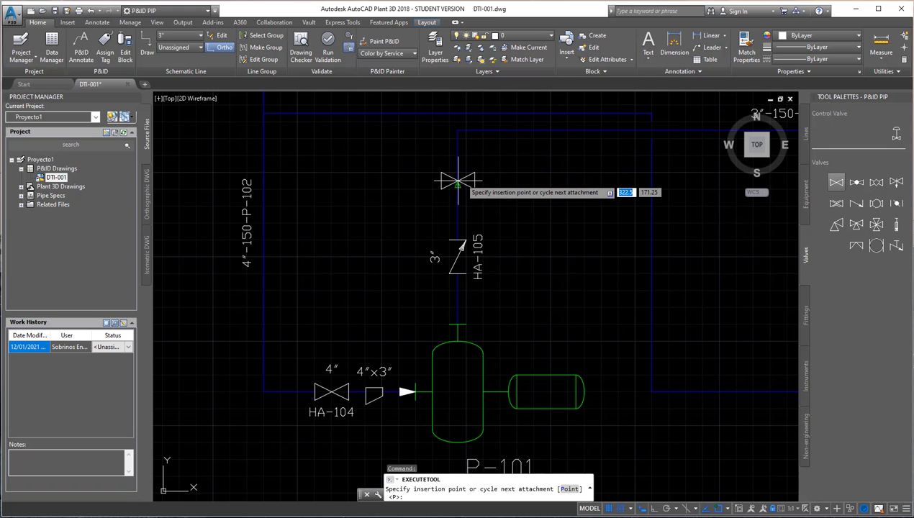
pyautogui.click(457, 182)
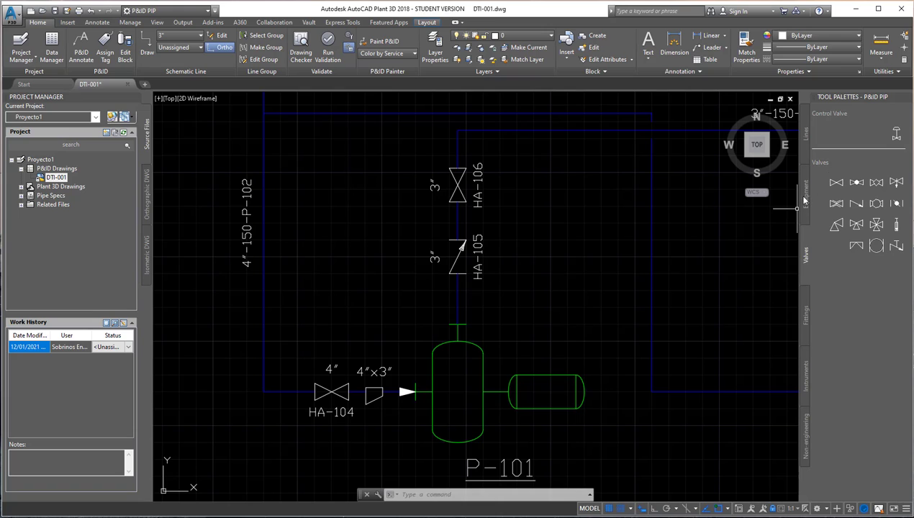
pyautogui.click(805, 313)
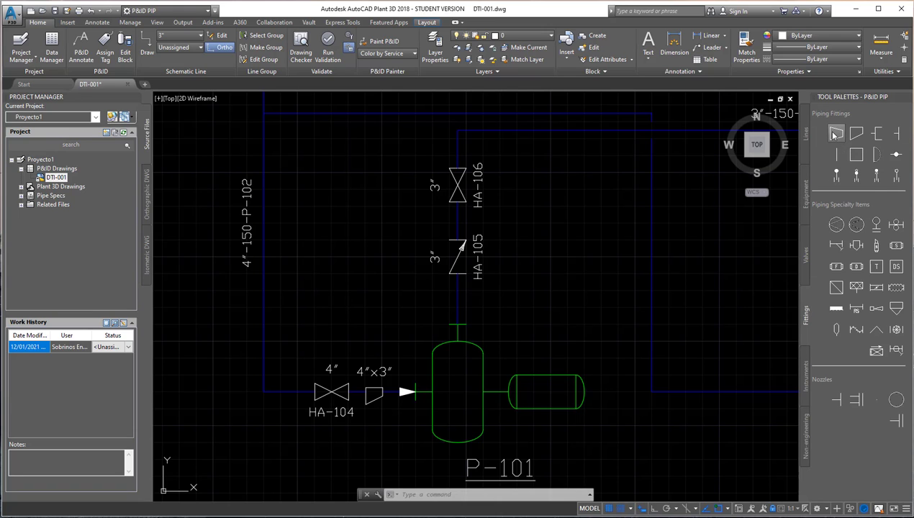
# - Insert a concentric reducer below HA-105 and set its first size to 2"
pyautogui.click(834, 135)
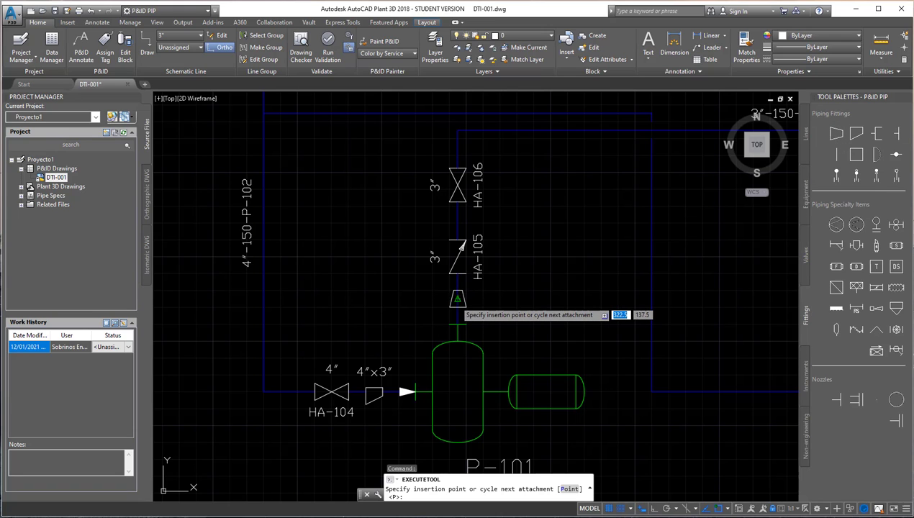
pyautogui.click(457, 302)
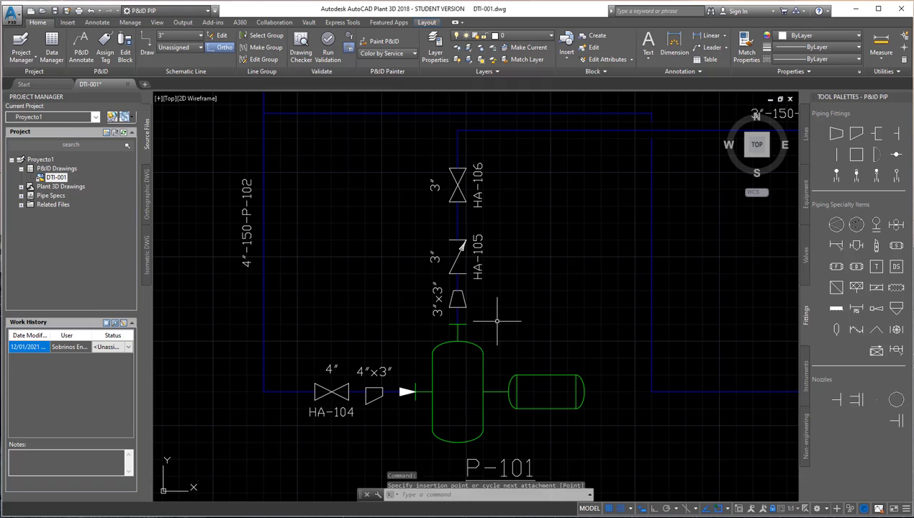
pyautogui.doubleClick(436, 290)
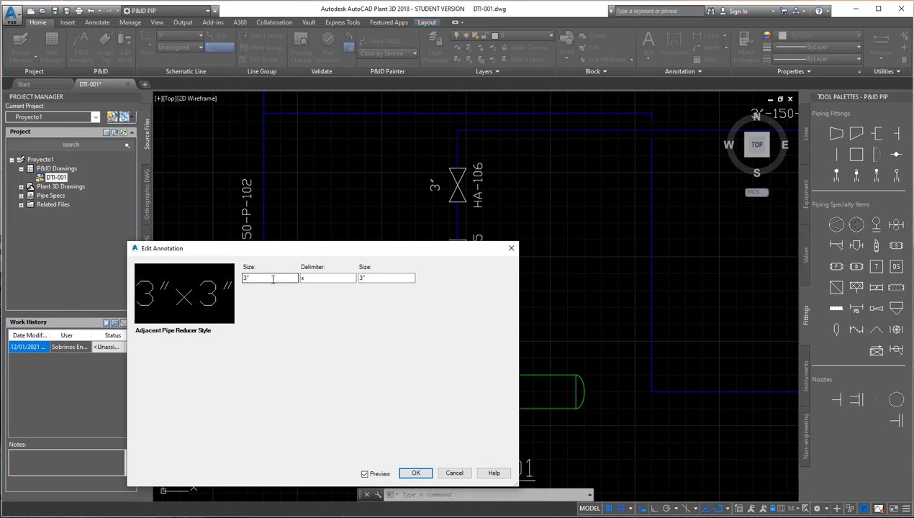
pyautogui.click(273, 279)
pyautogui.click(261, 329)
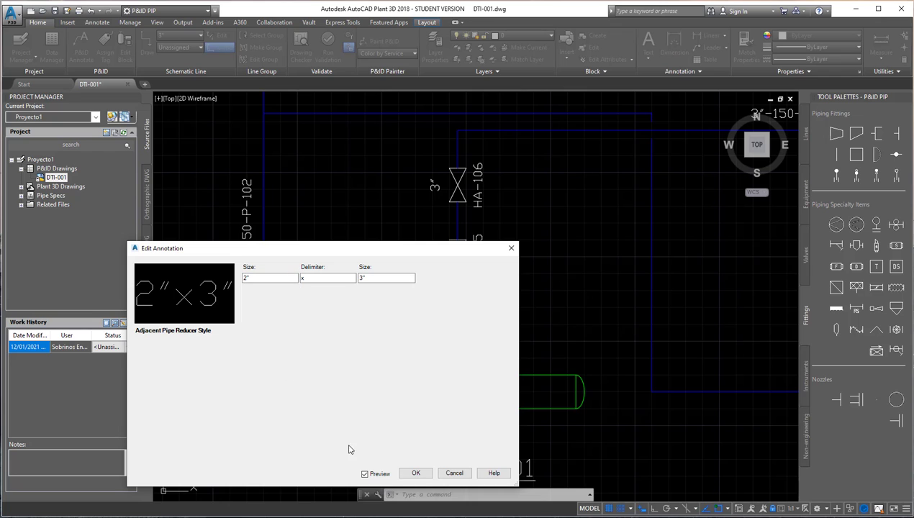
pyautogui.click(416, 472)
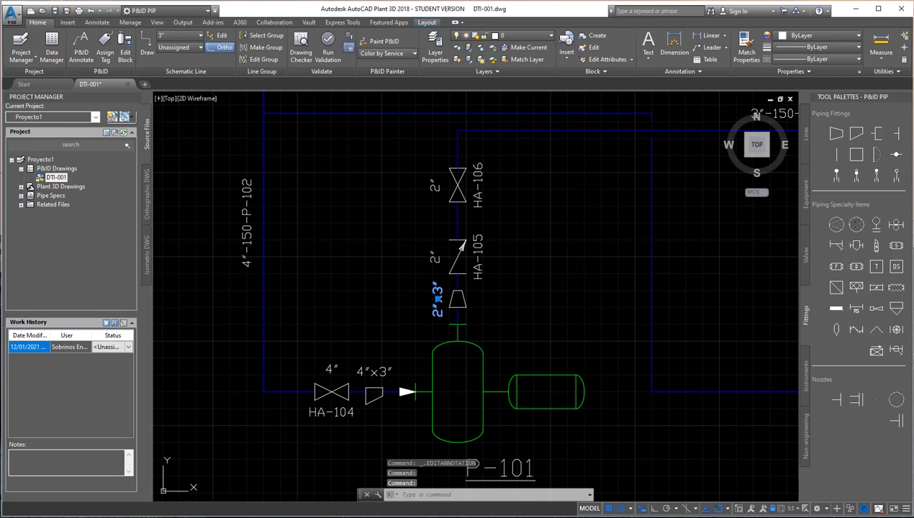
# - Correct the reducer annotation to 3"x2" by swapping its end sizes
pyautogui.doubleClick(437, 291)
pyautogui.click(410, 278)
pyautogui.click(371, 331)
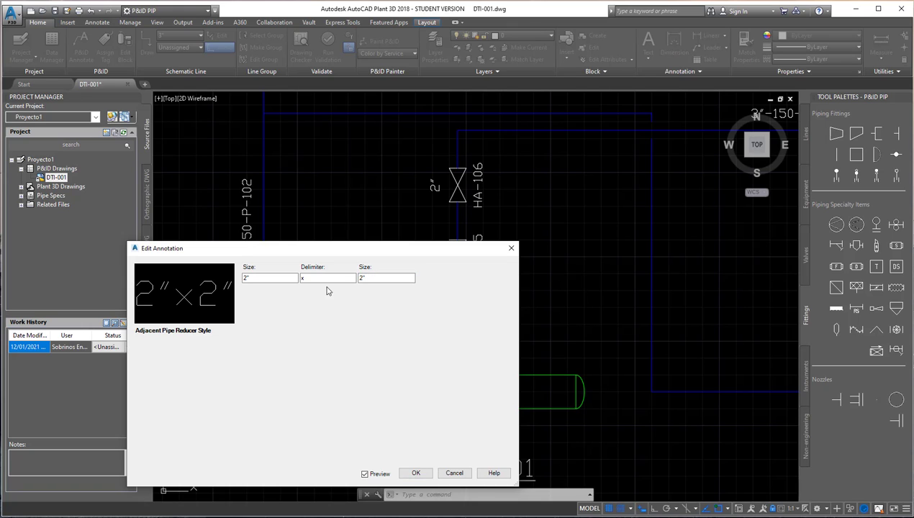
pyautogui.click(289, 278)
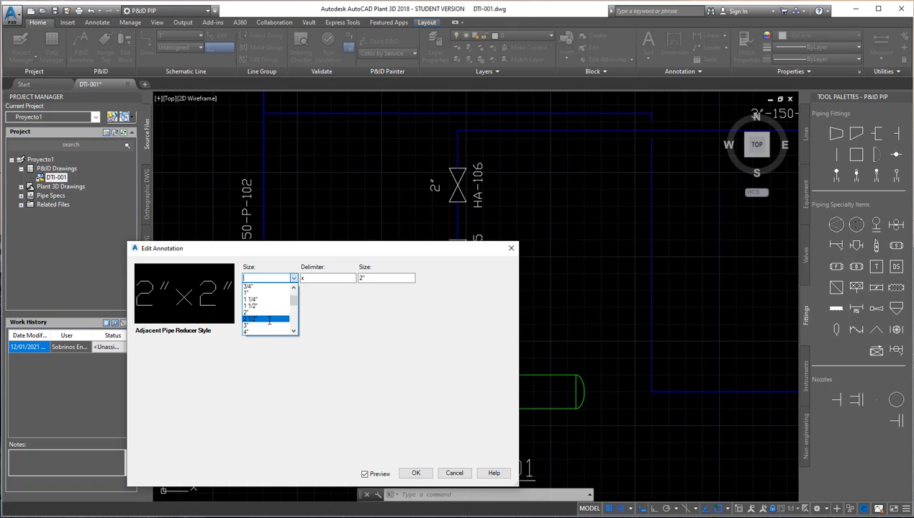
pyautogui.click(263, 325)
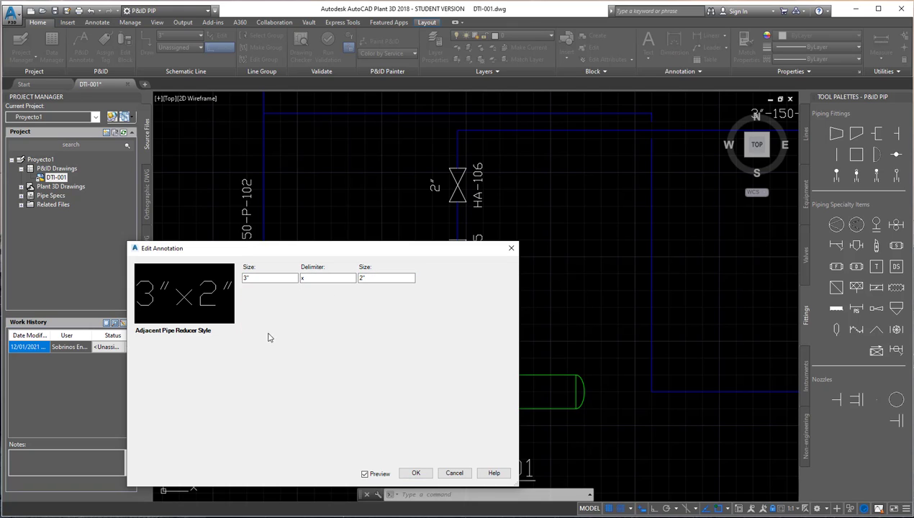
pyautogui.click(413, 473)
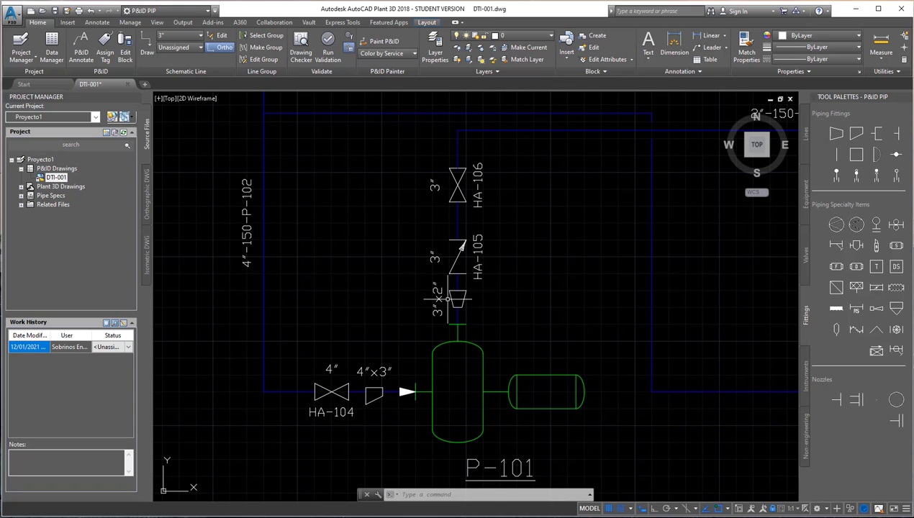
# - Delete the misplaced 3"x2" reducer label
pyautogui.click(438, 296)
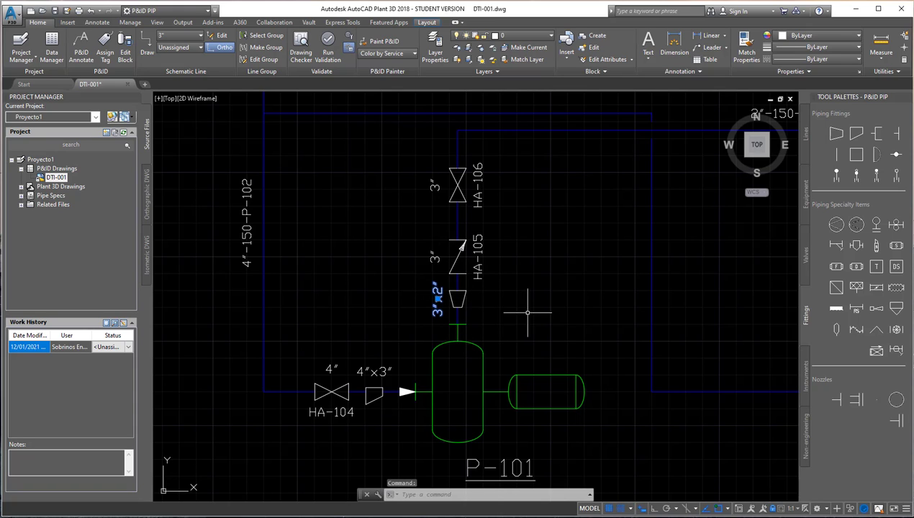
pyautogui.press('Delete')
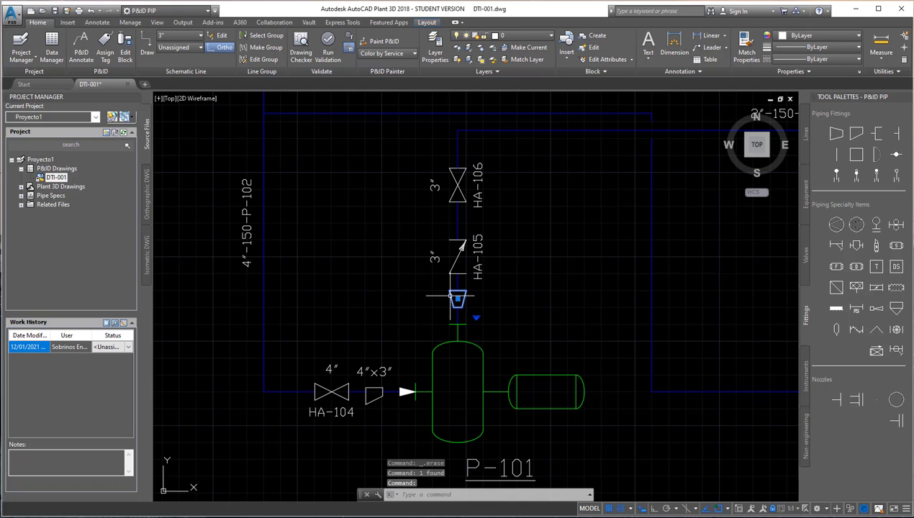
pyautogui.click(105, 44)
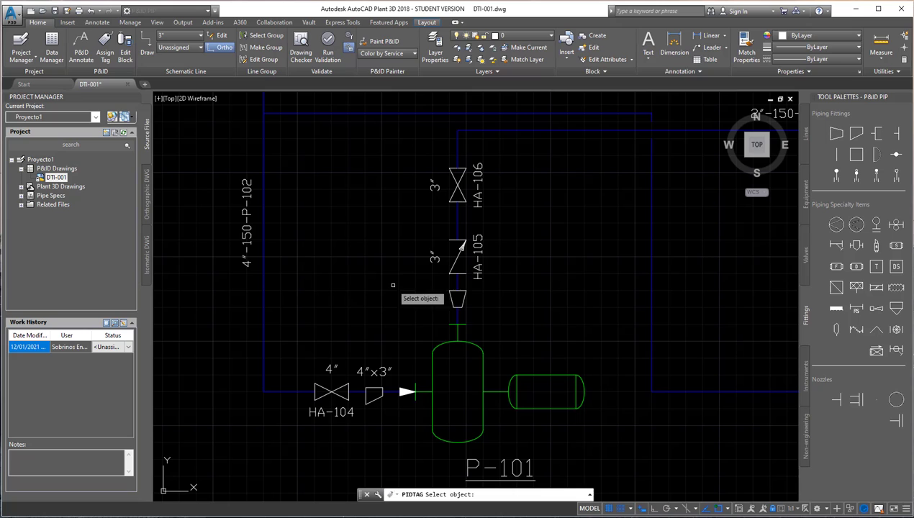
pyautogui.click(450, 294)
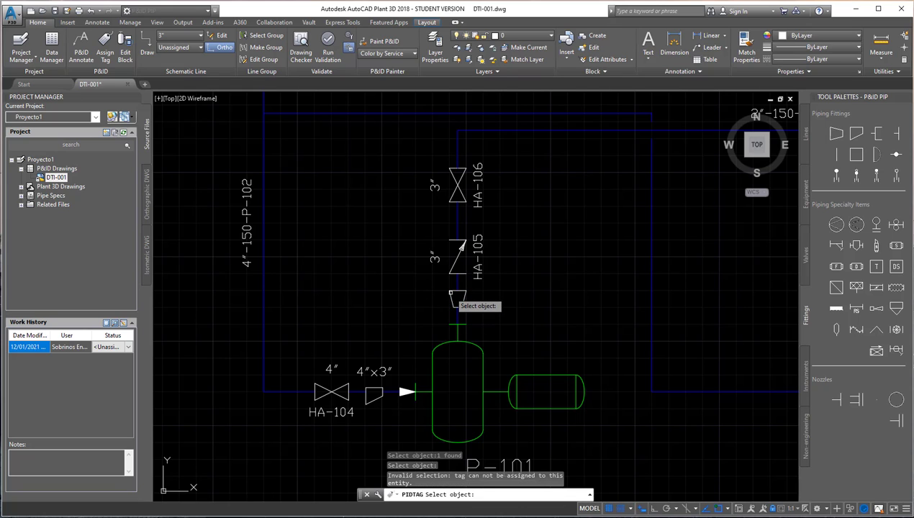
# - Re-annotate the reducer below HA-105 with the default size annotation, with snapping turned off
pyautogui.click(81, 43)
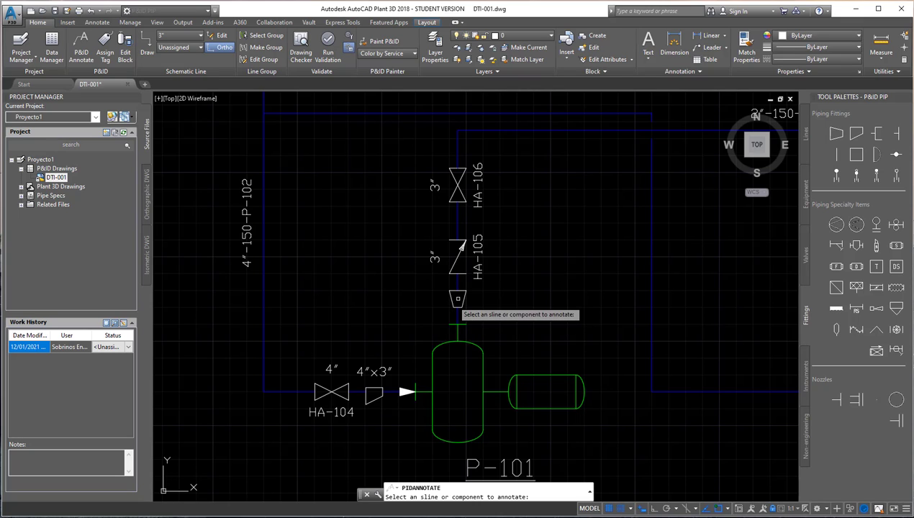
pyautogui.click(447, 296)
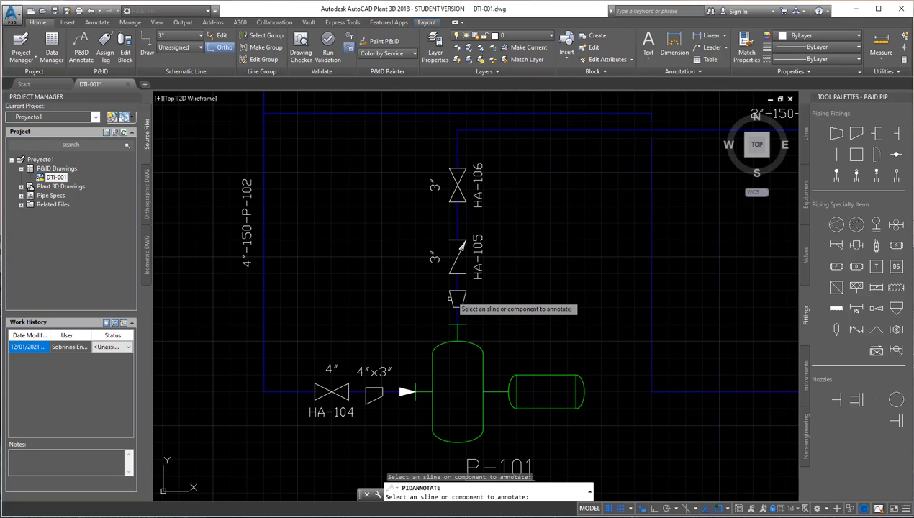
pyautogui.click(452, 297)
pyautogui.click(456, 298)
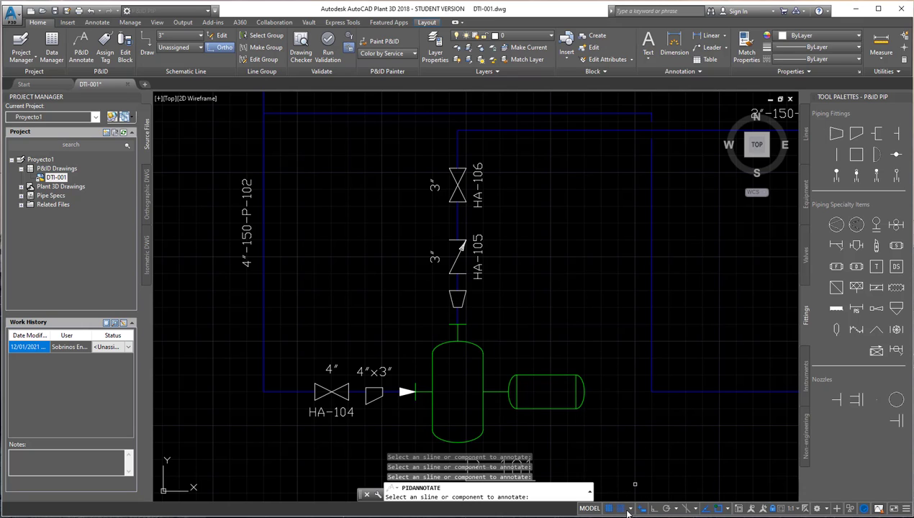
pyautogui.click(622, 508)
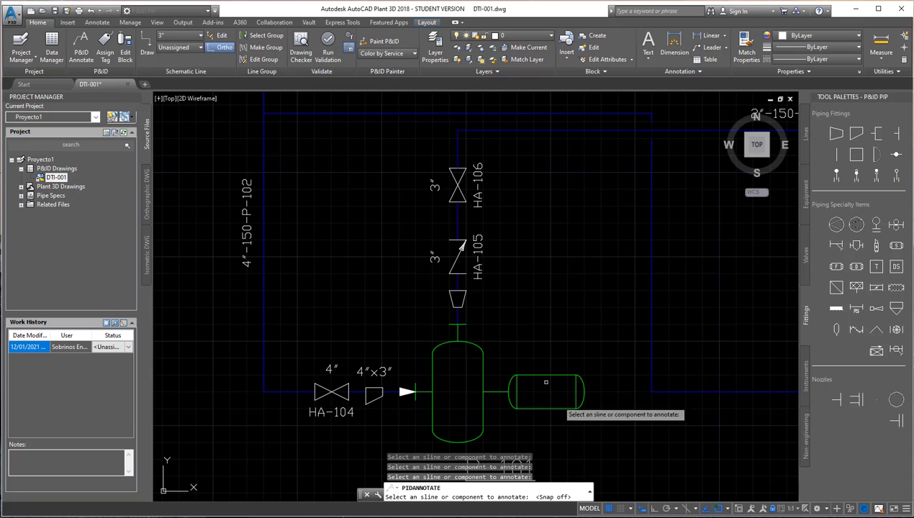
pyautogui.click(458, 297)
pyautogui.press('Return')
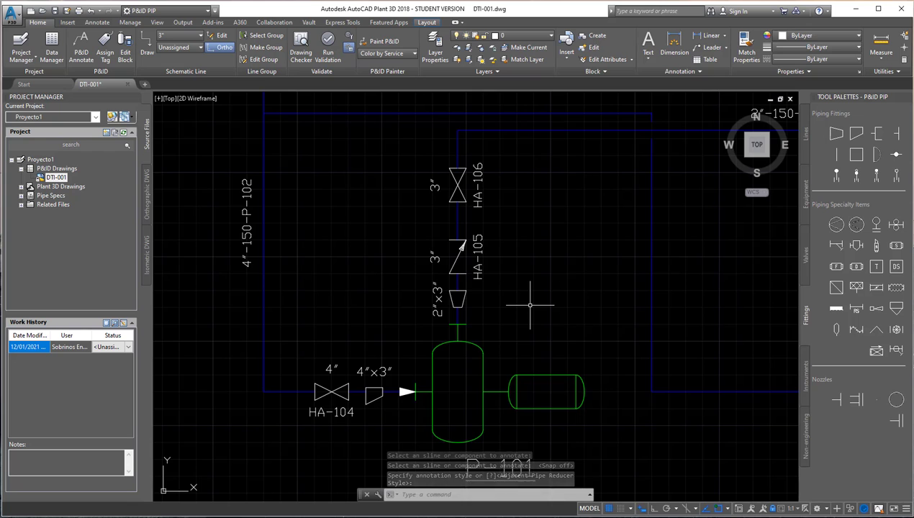
pyautogui.scroll(-2, 528, 308)
pyautogui.moveTo(579, 305); pyautogui.dragTo(458, 292, button='middle')
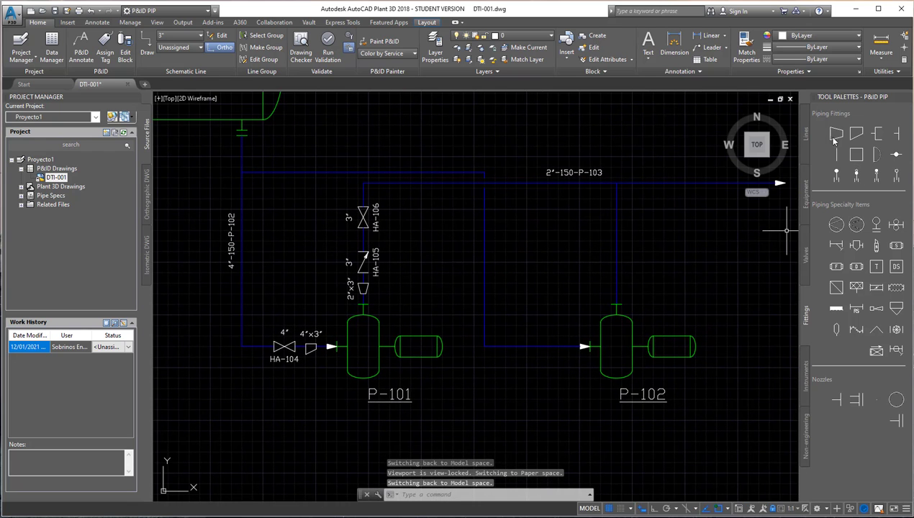
# - Draw a 15-unit instrument line branching right from the pipe below HA-105
pyautogui.click(805, 135)
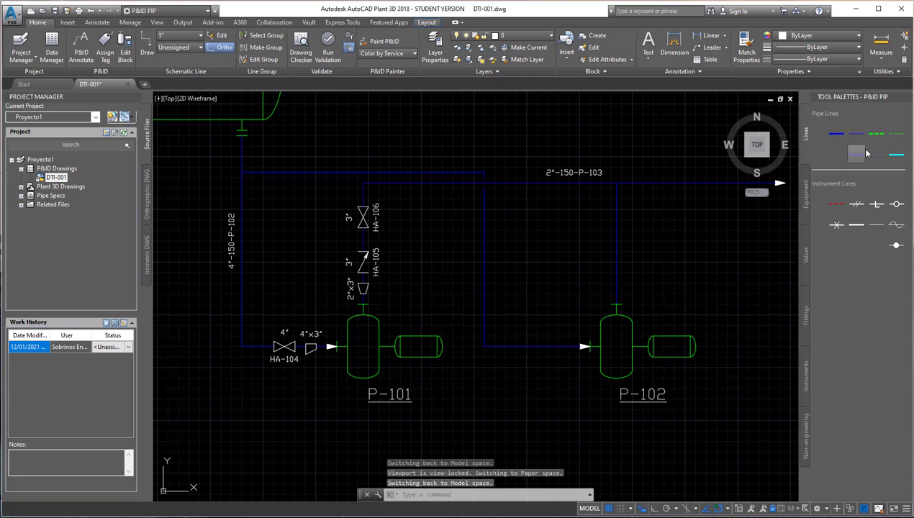
pyautogui.click(855, 224)
pyautogui.scroll(2, 428, 308)
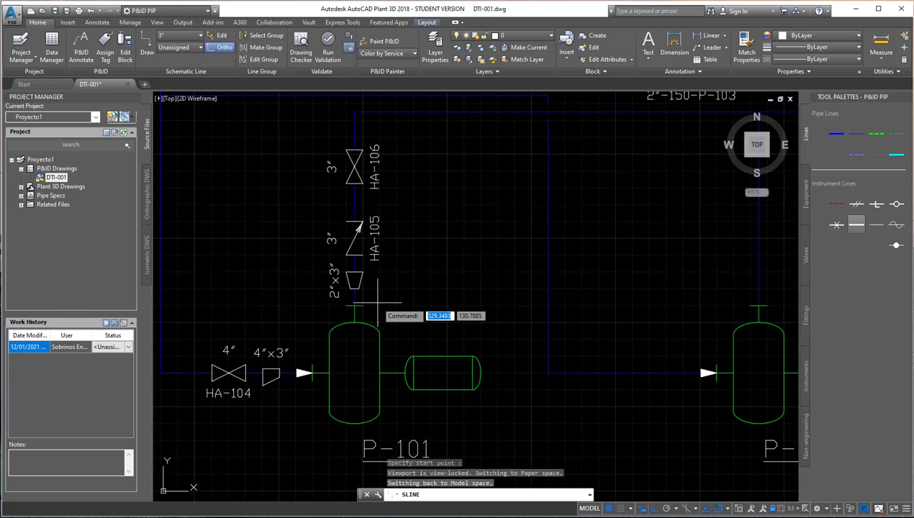
pyautogui.scroll(2, 428, 311)
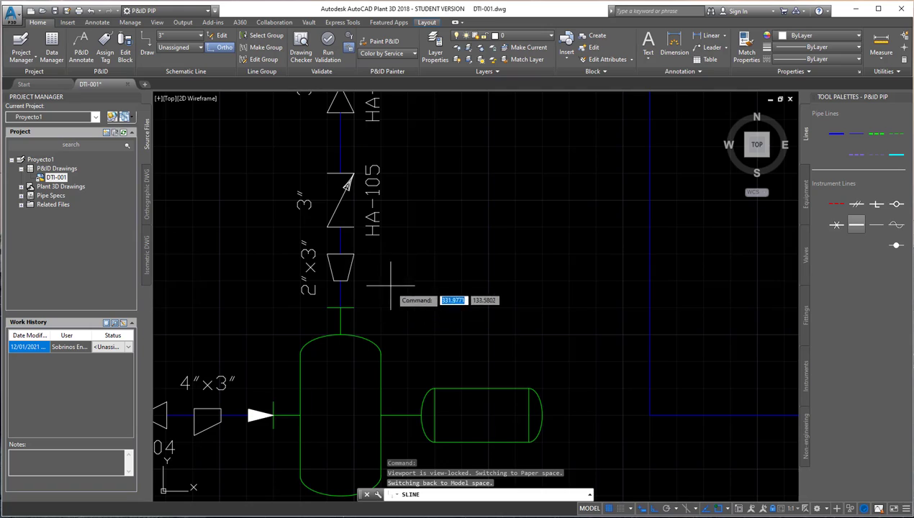
pyautogui.click(344, 230)
pyautogui.write('15')
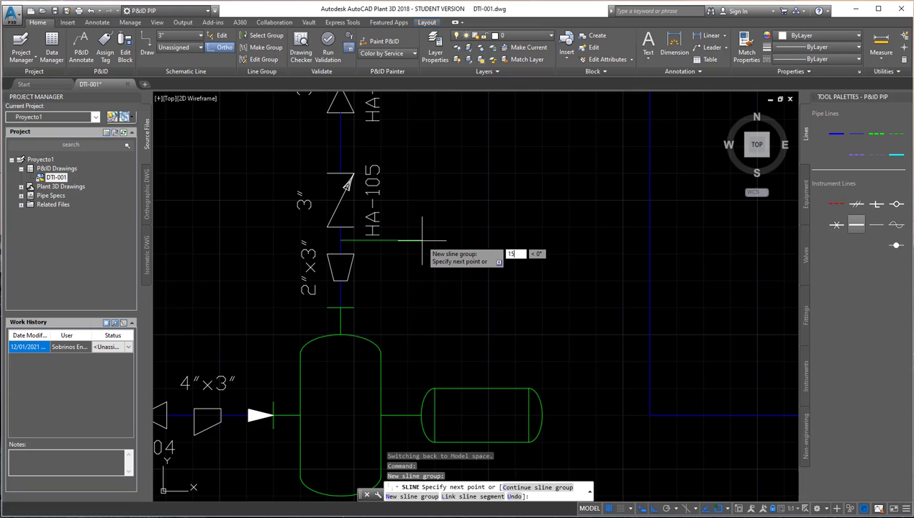
pyautogui.press('Return')
pyautogui.press('Escape')
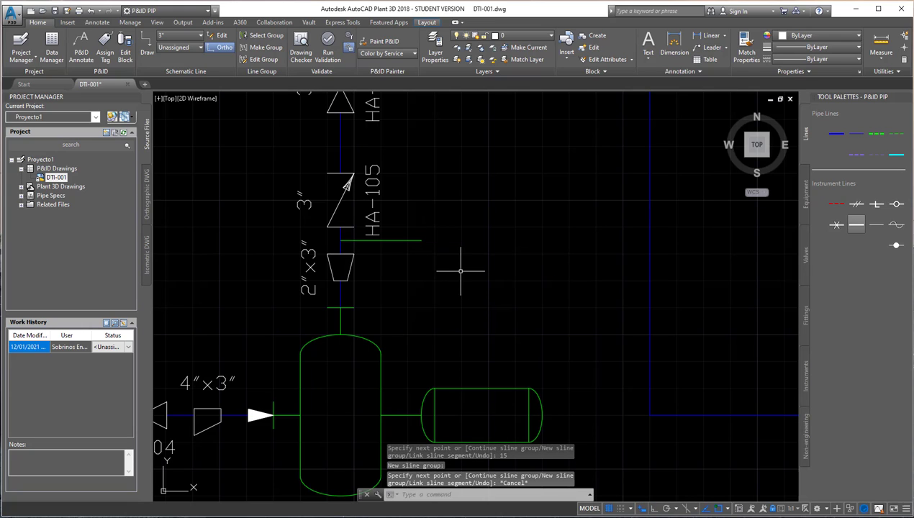
pyautogui.click(804, 368)
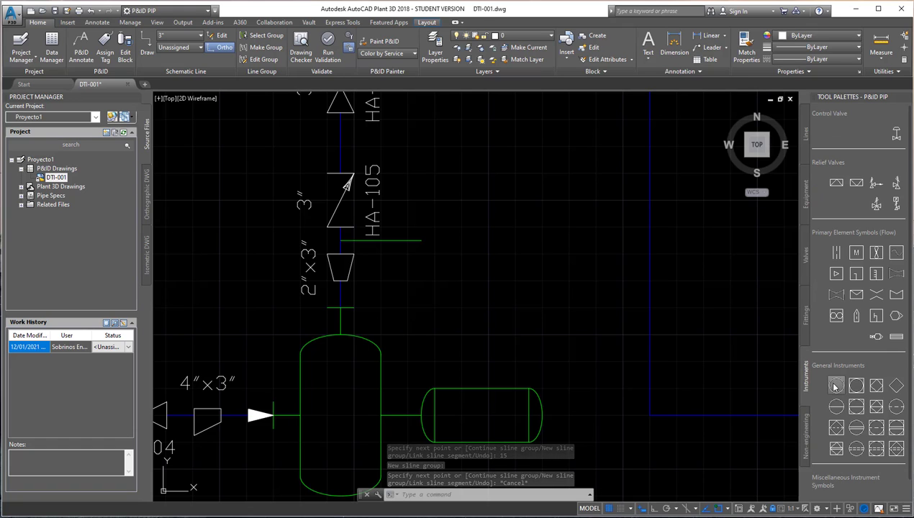
# - Place a General Instrument bubble at the branch line end beside HA-105, tagged 100-PI-101
pyautogui.click(835, 385)
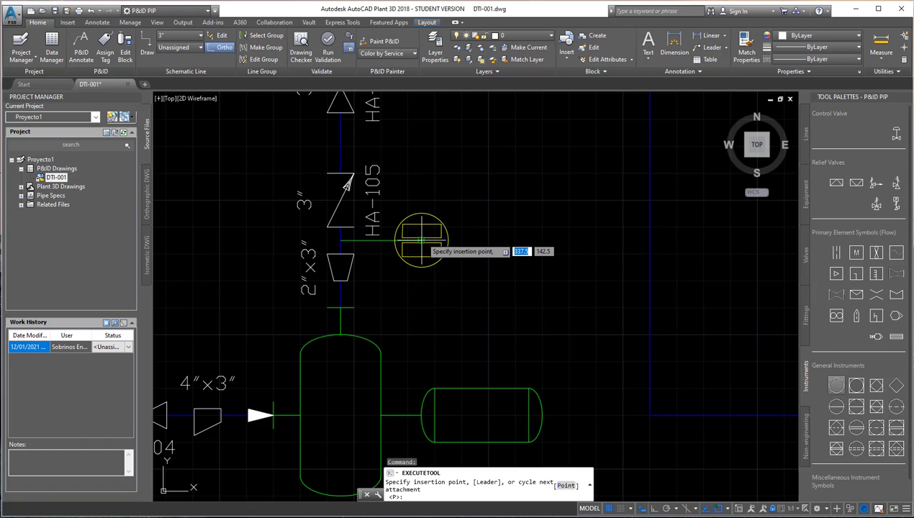
pyautogui.click(347, 186)
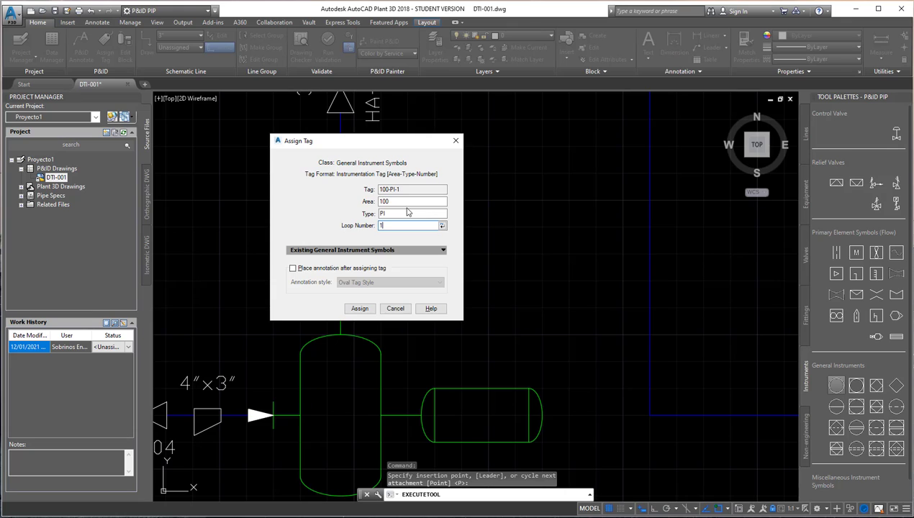
pyautogui.click(359, 308)
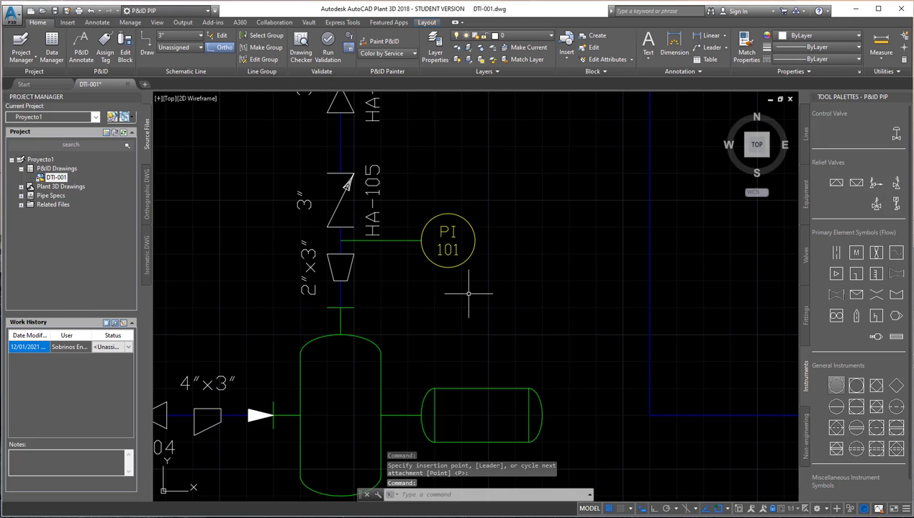
pyautogui.scroll(-2, 468, 295)
pyautogui.scroll(-1, 465, 345)
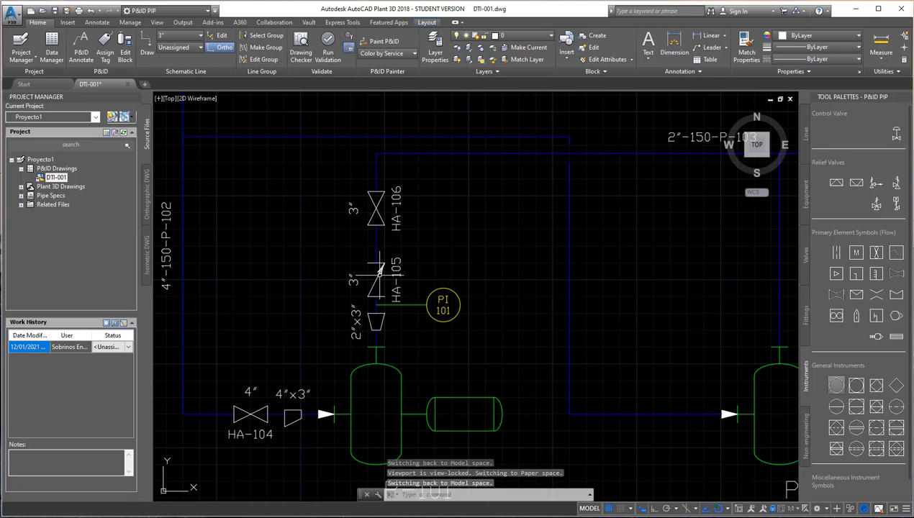
# - Move valve HA-105 slightly higher on its pipe
pyautogui.click(379, 270)
pyautogui.click(376, 279)
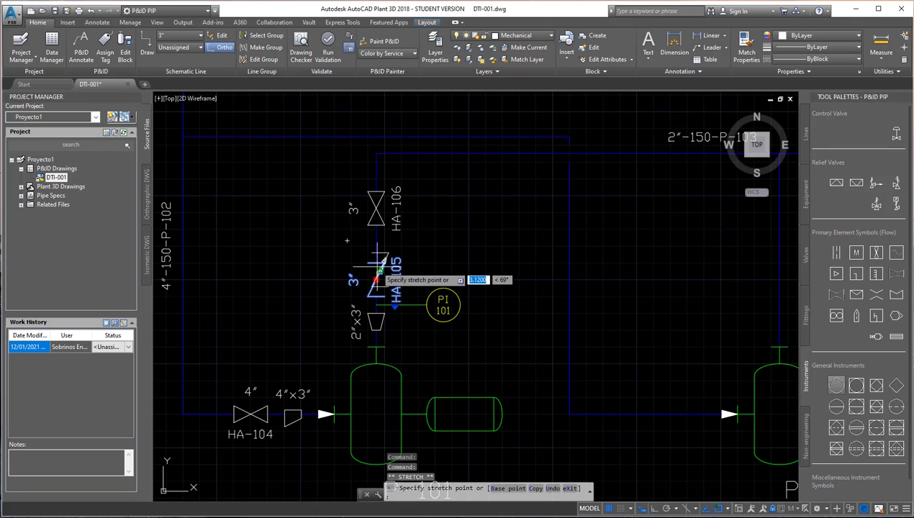
pyautogui.click(377, 267)
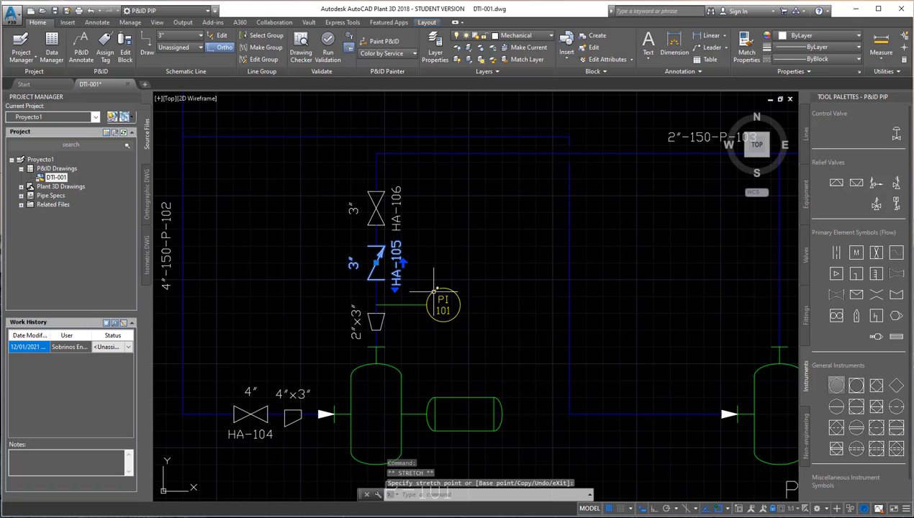
pyautogui.press('Escape')
pyautogui.press('Escape')
# - Select HA-106, HA-105, PI 101 with its signal line, both reducers and HA-104
pyautogui.scroll(1, 479, 317)
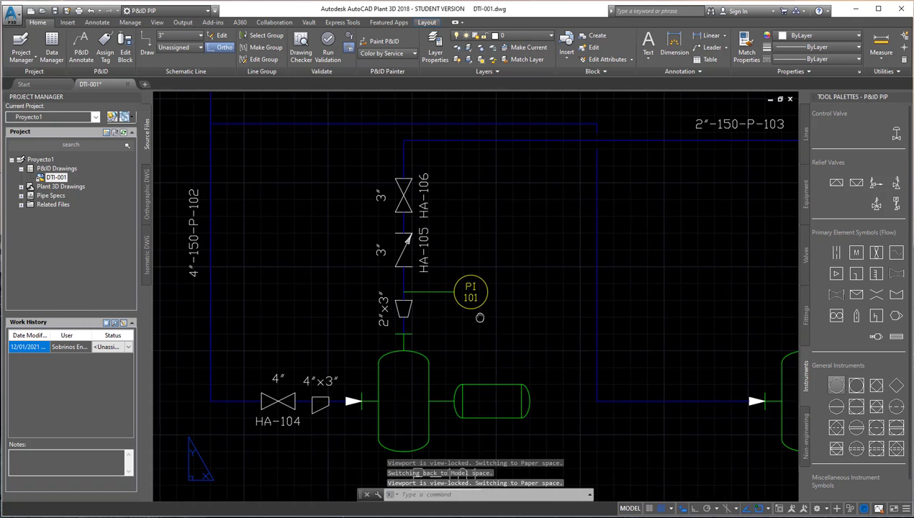
pyautogui.moveTo(479, 317); pyautogui.dragTo(472, 313, button='middle')
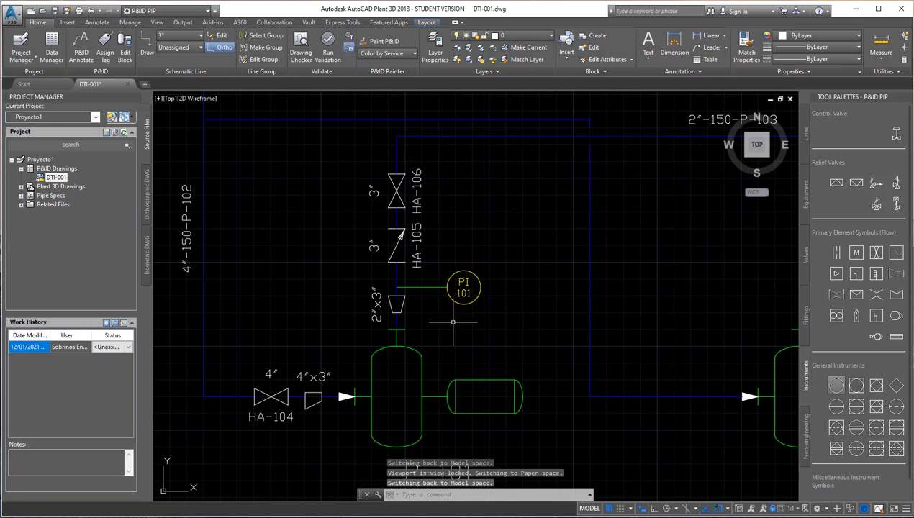
pyautogui.click(403, 198)
pyautogui.click(401, 239)
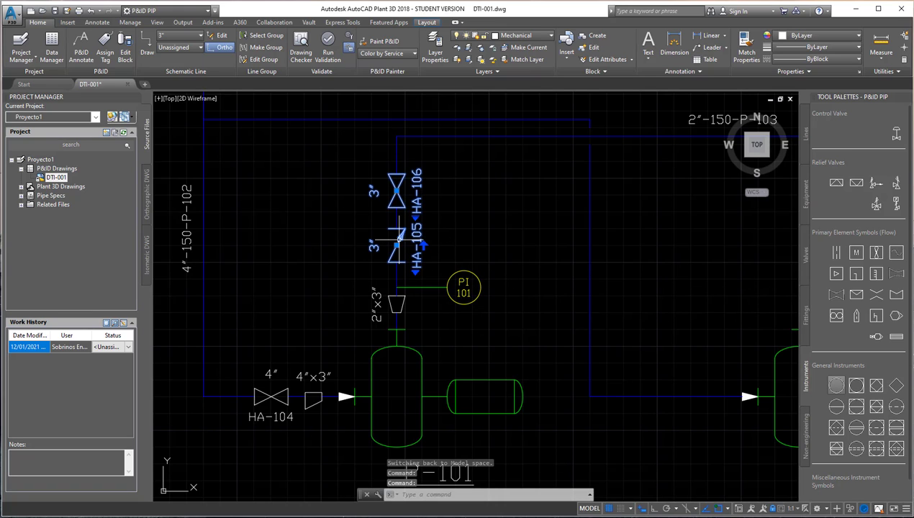
pyautogui.click(487, 314)
pyautogui.click(456, 272)
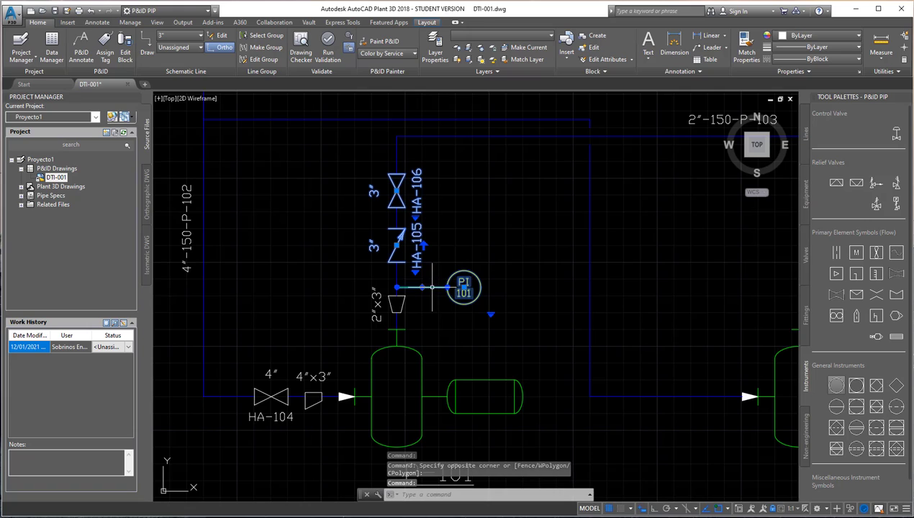
pyautogui.click(405, 301)
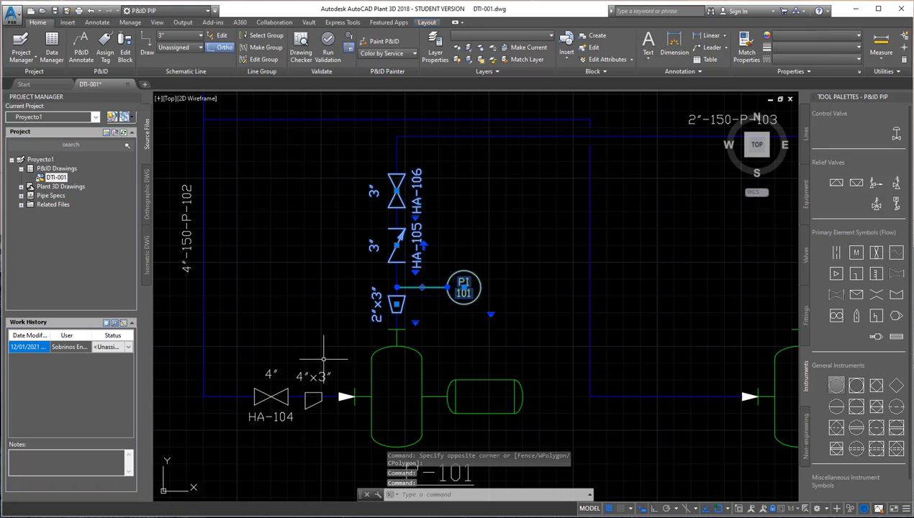
pyautogui.click(313, 400)
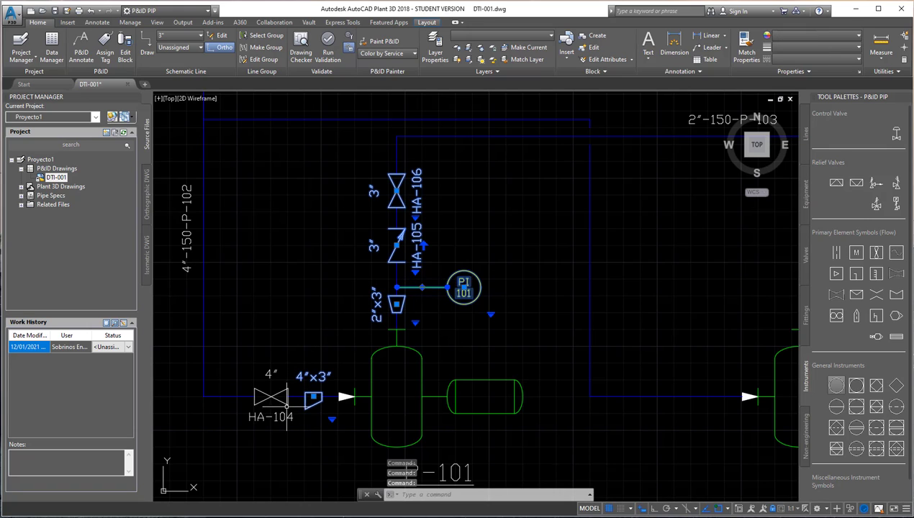
pyautogui.click(366, 405)
pyautogui.click(278, 416)
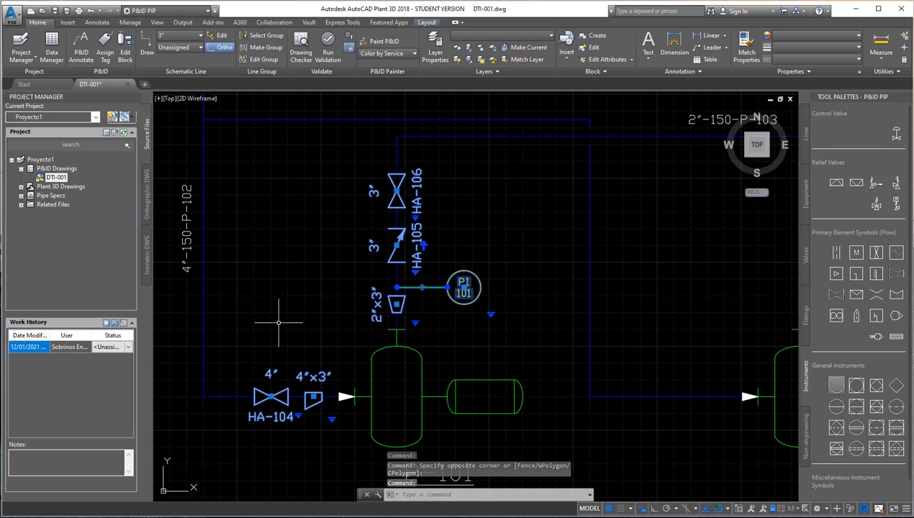
# - Copy the selected valve train from P-101's top nozzle to P-102's top nozzle
pyautogui.write('Co')
pyautogui.press('Return')
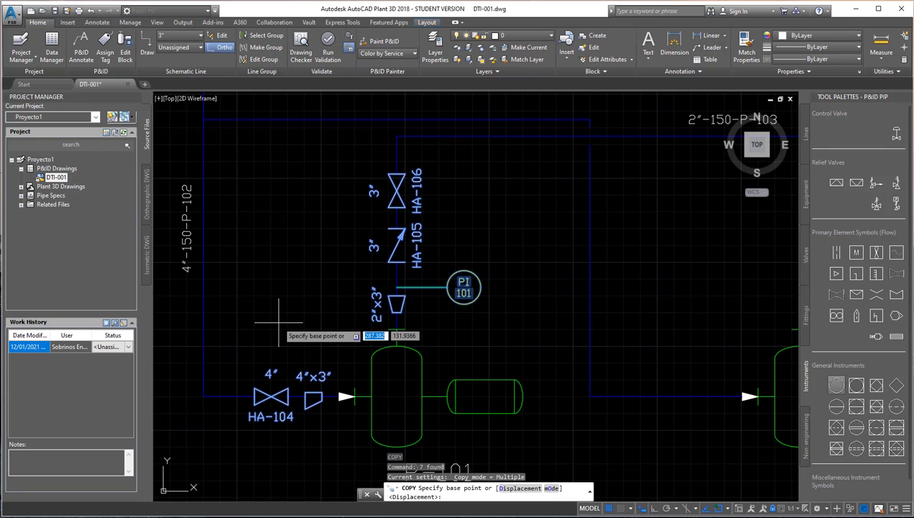
pyautogui.moveTo(465, 332); pyautogui.dragTo(349, 294, button='middle')
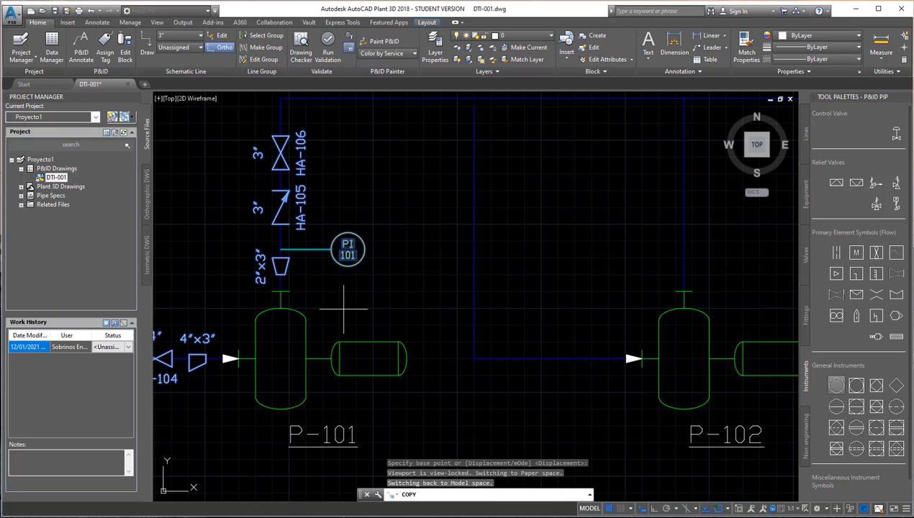
pyautogui.click(281, 292)
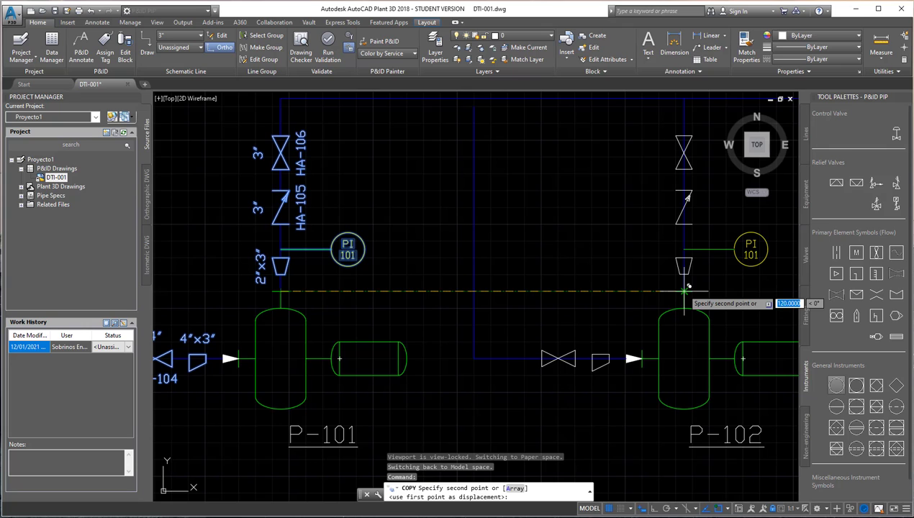
pyautogui.click(684, 291)
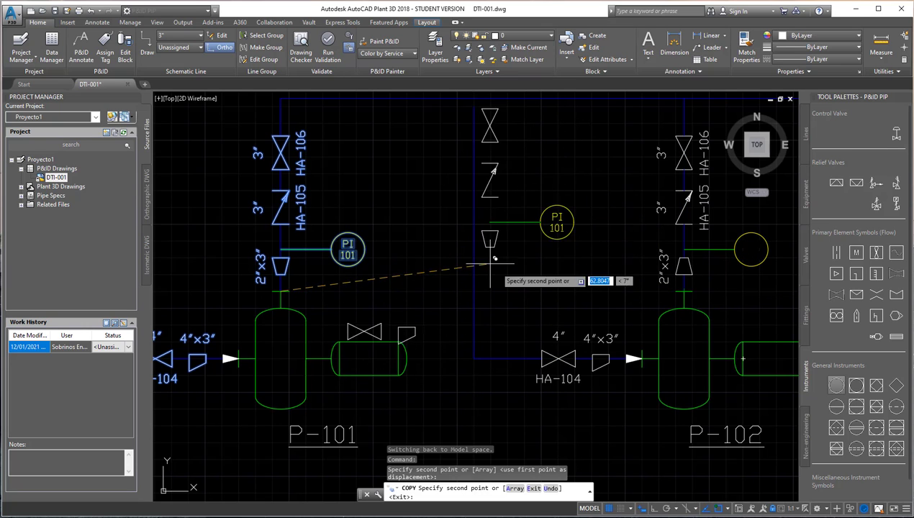
pyautogui.press('Escape')
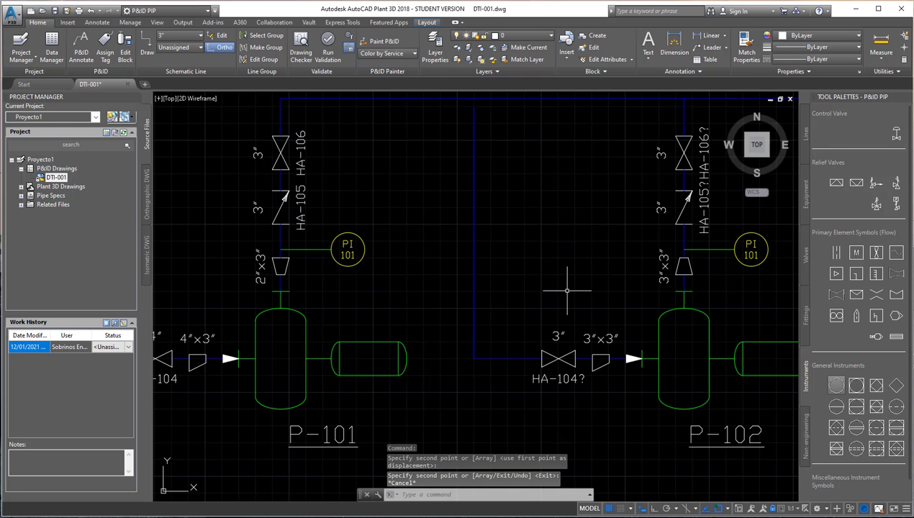
pyautogui.moveTo(561, 290)
pyautogui.mouseDown(button='middle')
pyautogui.moveTo(469, 261)
pyautogui.moveTo(489, 280)
pyautogui.moveTo(513, 282)
pyautogui.mouseUp(button='middle')
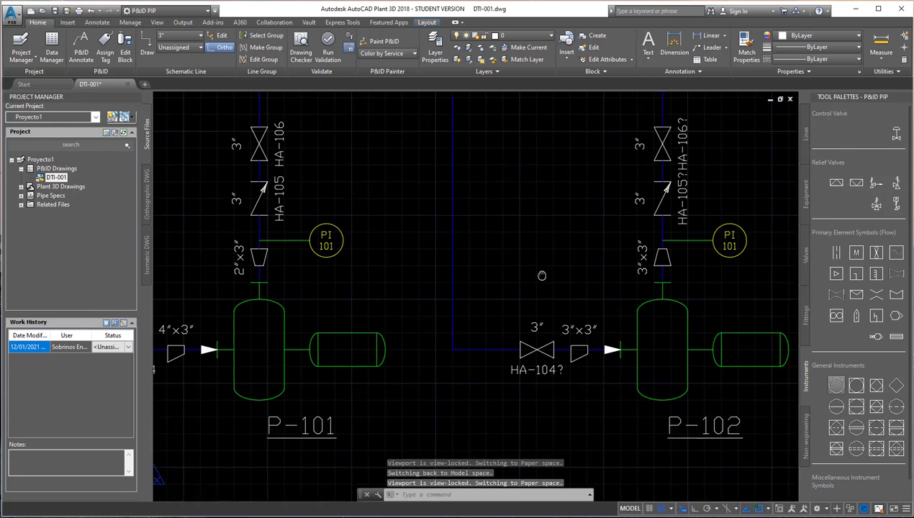
pyautogui.moveTo(541, 284); pyautogui.dragTo(576, 386, button='middle')
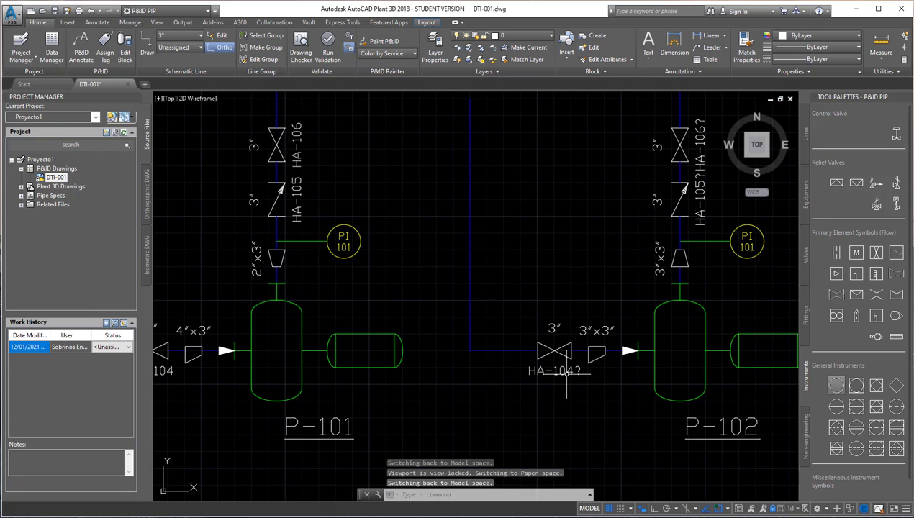
# - Renumber the copied HA-104? valve tag to HA-107
pyautogui.click(566, 381)
pyautogui.doubleClick(562, 371)
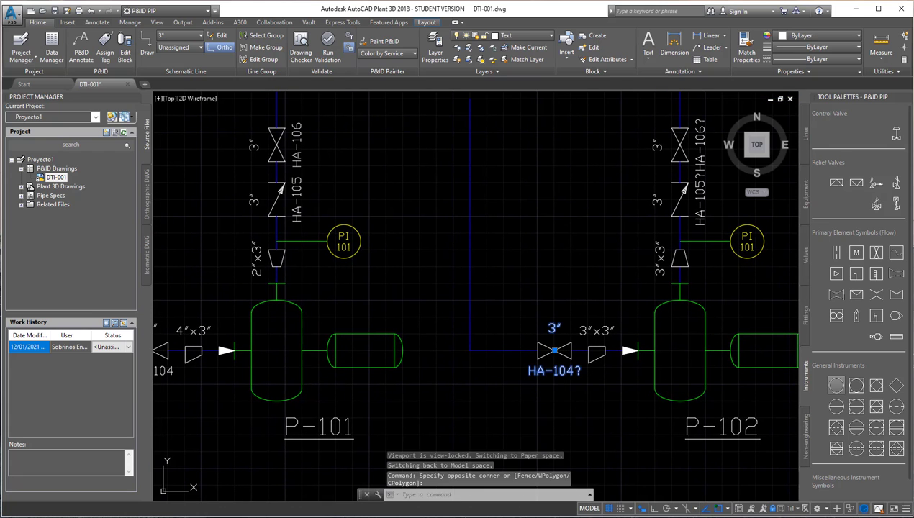
pyautogui.click(410, 305)
pyautogui.write('10')
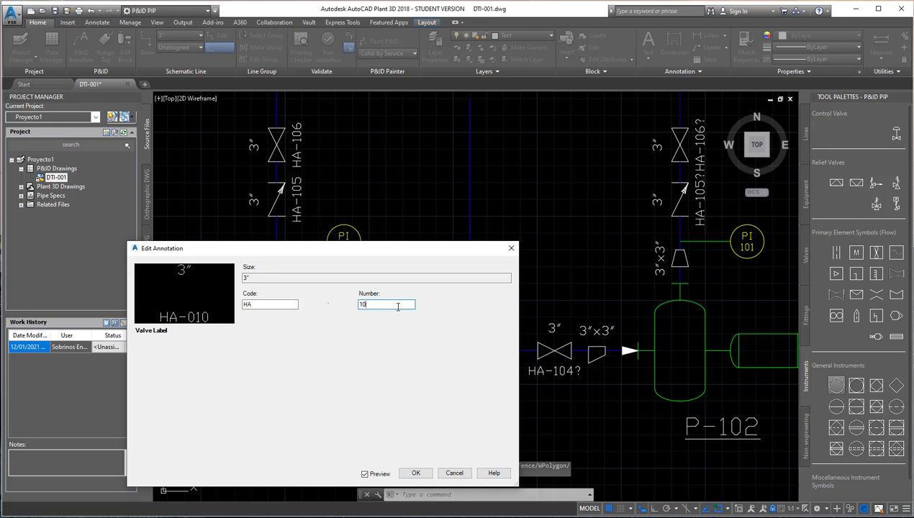
pyautogui.write('7')
pyautogui.press('Return')
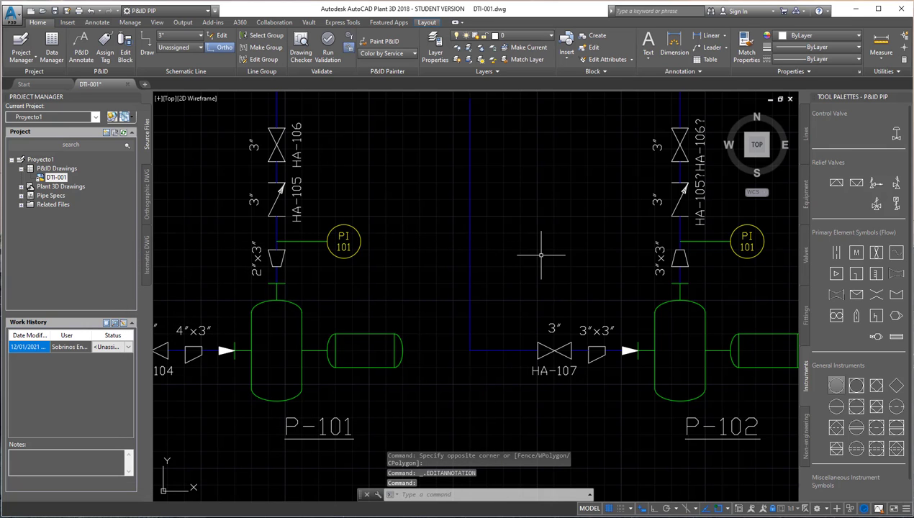
# - Retag the copied HA-105? and HA-106? valves as HA-108 and HA-109
pyautogui.moveTo(540, 254); pyautogui.dragTo(424, 298, button='middle')
pyautogui.doubleClick(581, 238)
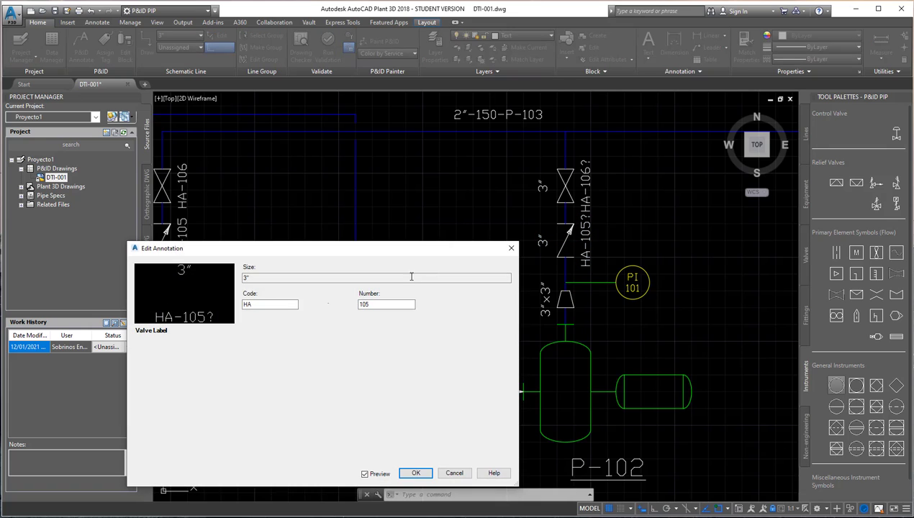
pyautogui.click(400, 304)
pyautogui.press('BackSpace')
pyautogui.write('8')
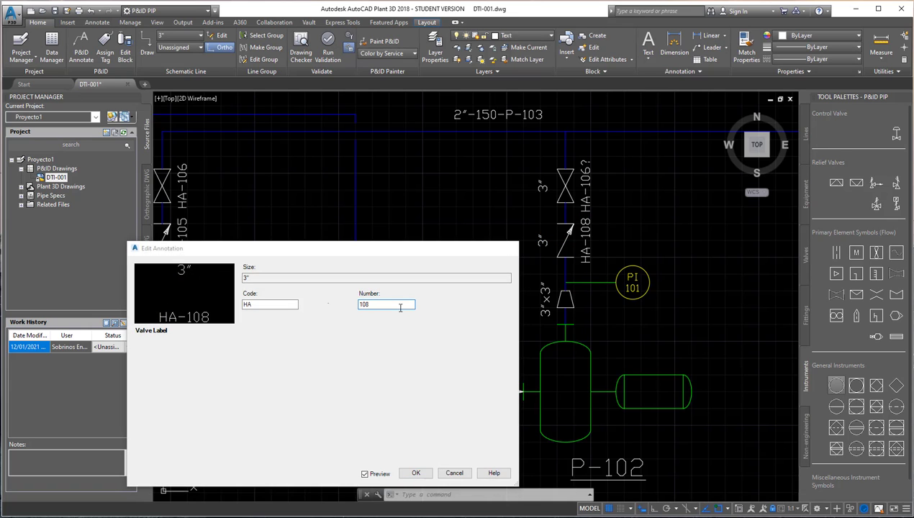
pyautogui.press('Return')
pyautogui.doubleClick(584, 189)
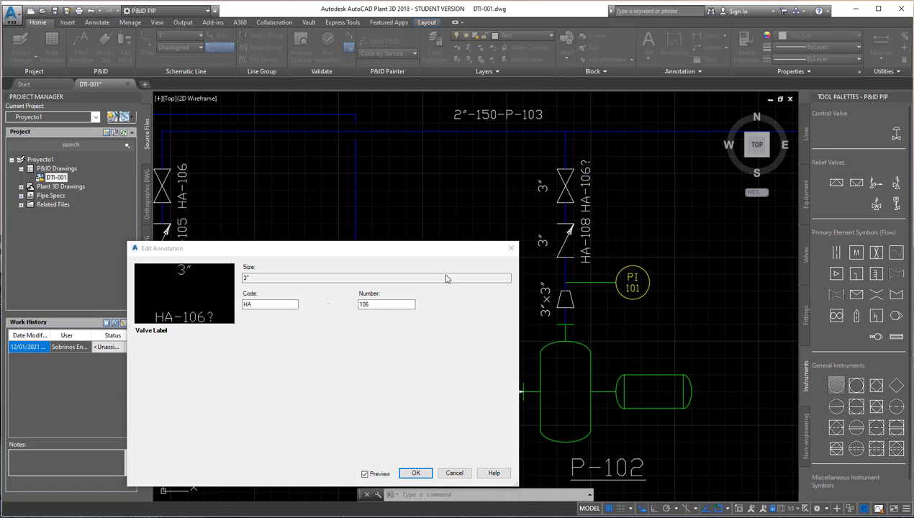
pyautogui.click(400, 303)
pyautogui.write('109')
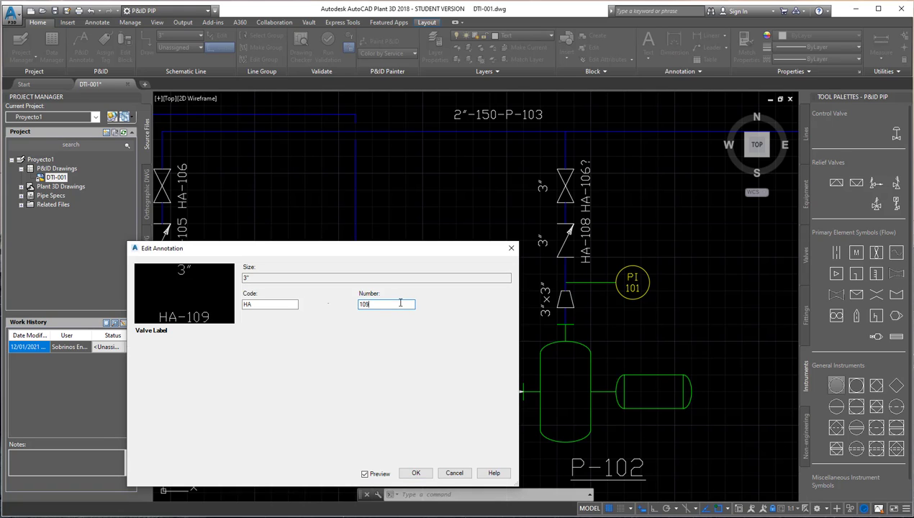
pyautogui.press('Return')
pyautogui.press('Escape')
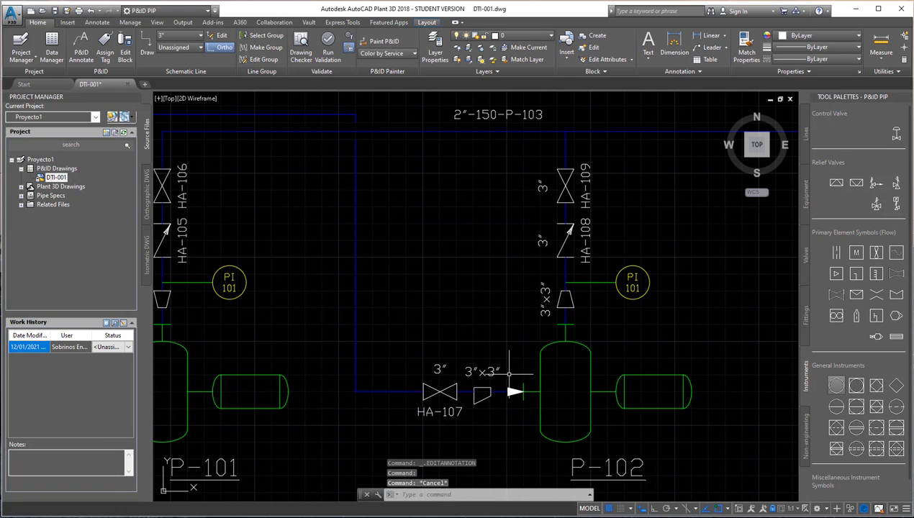
# - Check the copied reducer's label without changes, then select the line feeding pump P-102
pyautogui.doubleClick(484, 371)
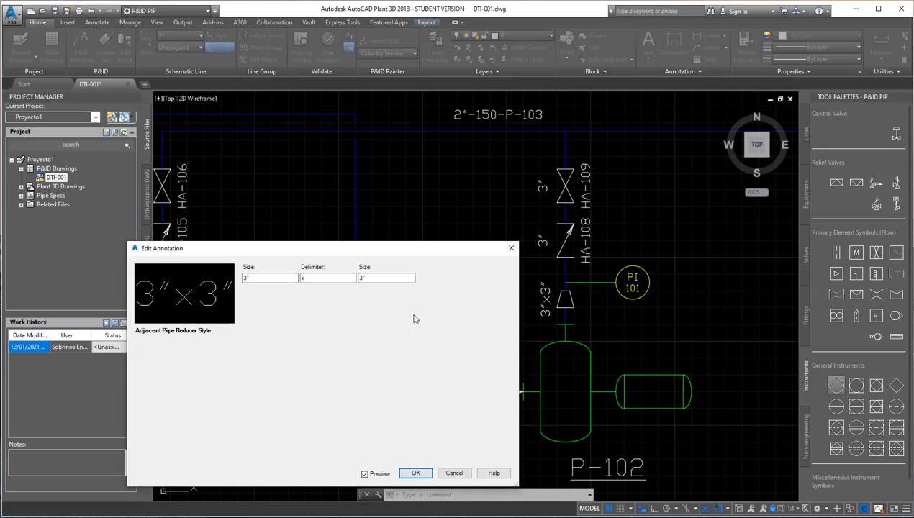
pyautogui.click(415, 472)
pyautogui.scroll(1, 442, 310)
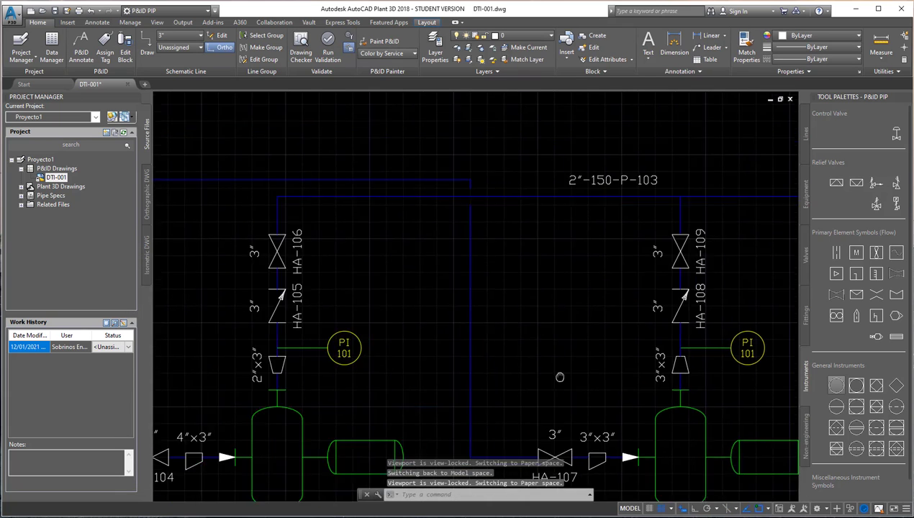
pyautogui.scroll(-1, 460, 282)
pyautogui.scroll(-1, 460, 282)
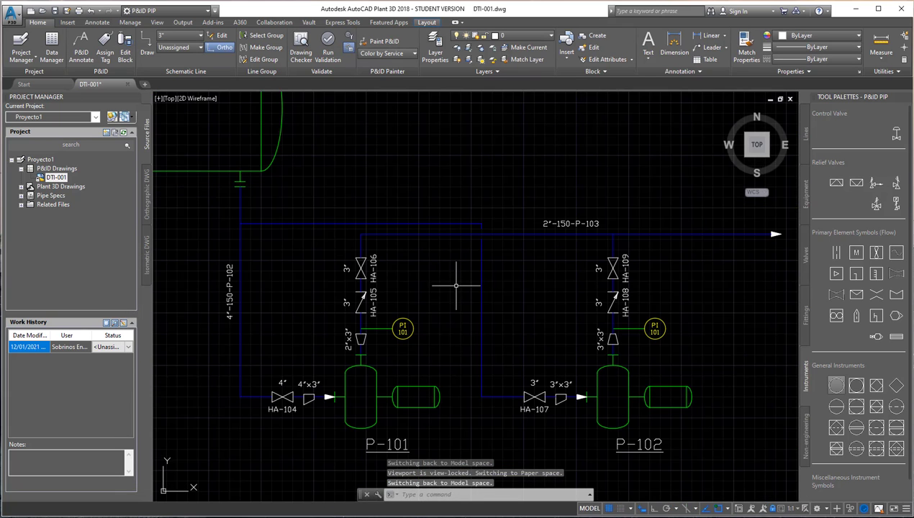
pyautogui.click(275, 223)
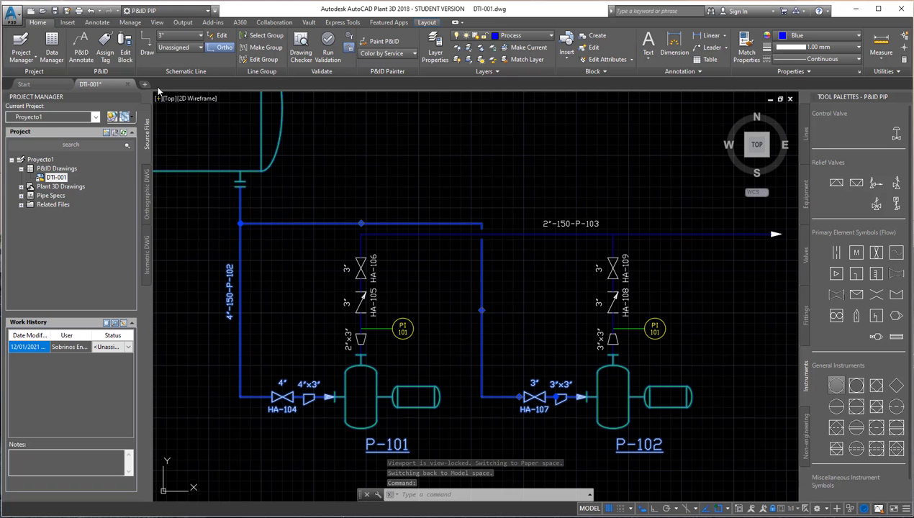
# - Tag the line into P-102 as 4"-150-P-102 with size 4" and spec 150
pyautogui.click(104, 50)
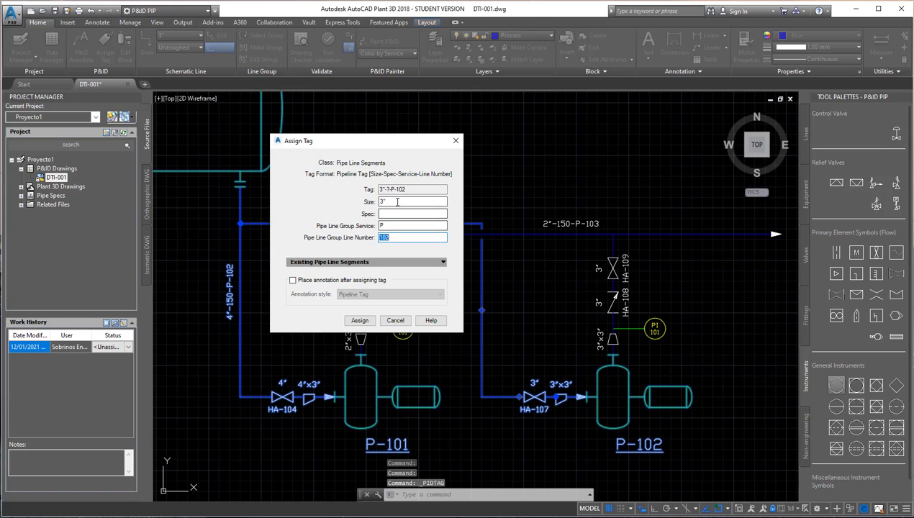
pyautogui.click(443, 201)
pyautogui.click(388, 275)
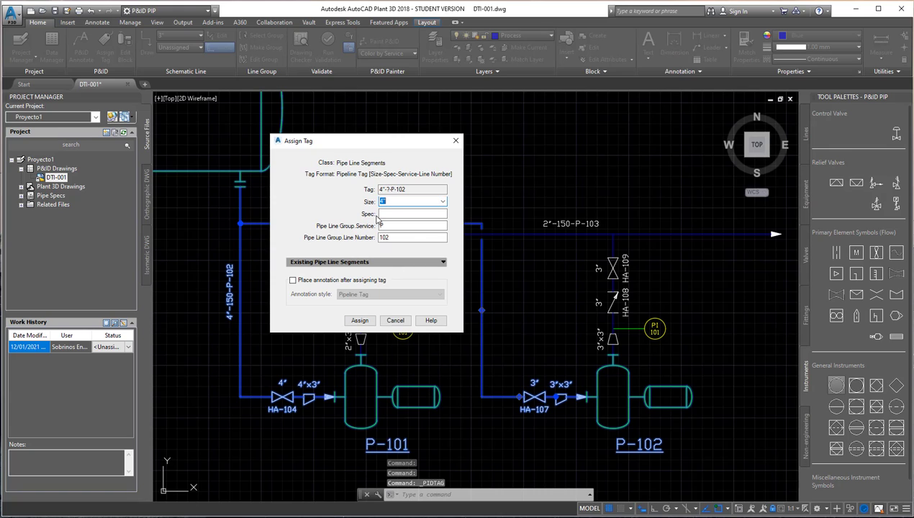
pyautogui.click(387, 214)
pyautogui.write('150')
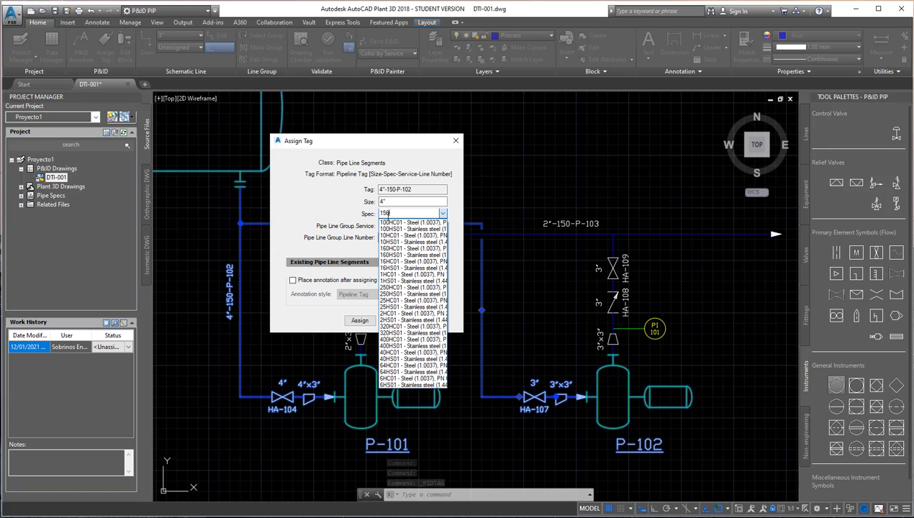
pyautogui.press('Return')
pyautogui.press('Return')
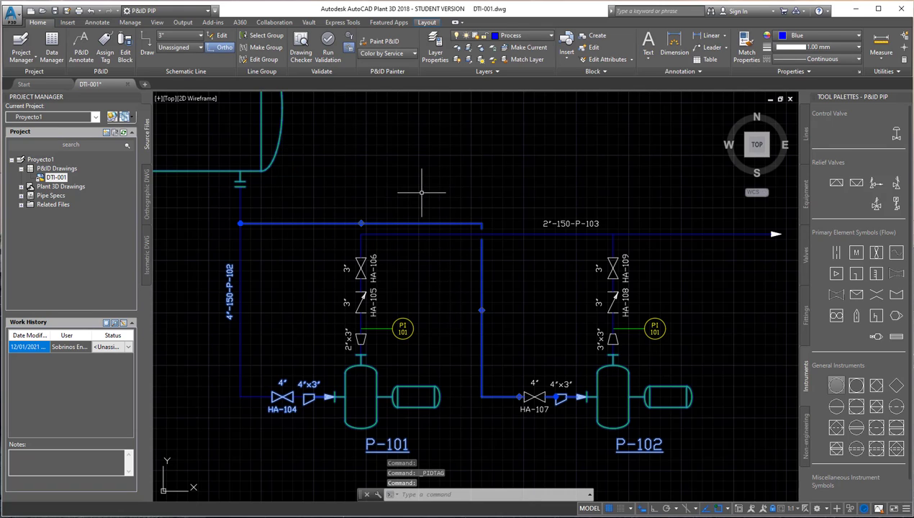
pyautogui.press('Escape')
pyautogui.scroll(2, 564, 410)
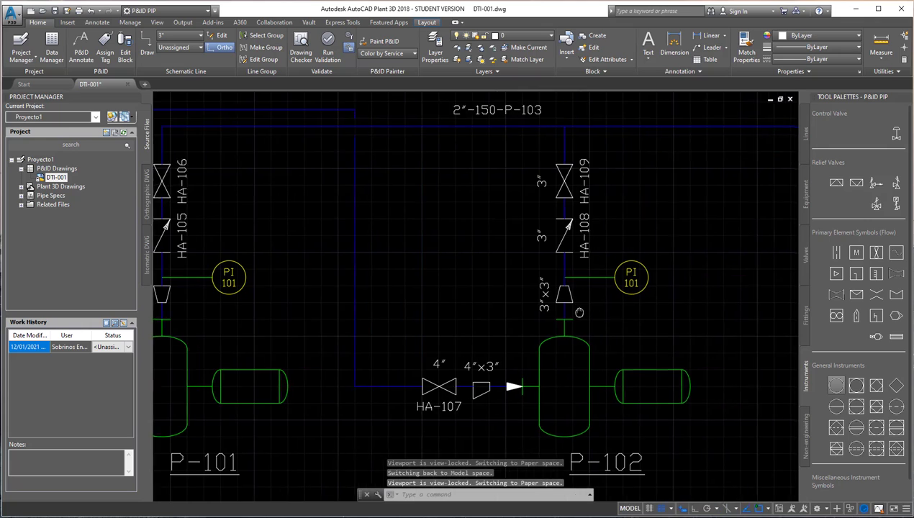
# - Change the P-102 reducer label's first size to 2", giving 2"×3"
pyautogui.moveTo(653, 311); pyautogui.dragTo(545, 313, button='middle')
pyautogui.doubleClick(512, 289)
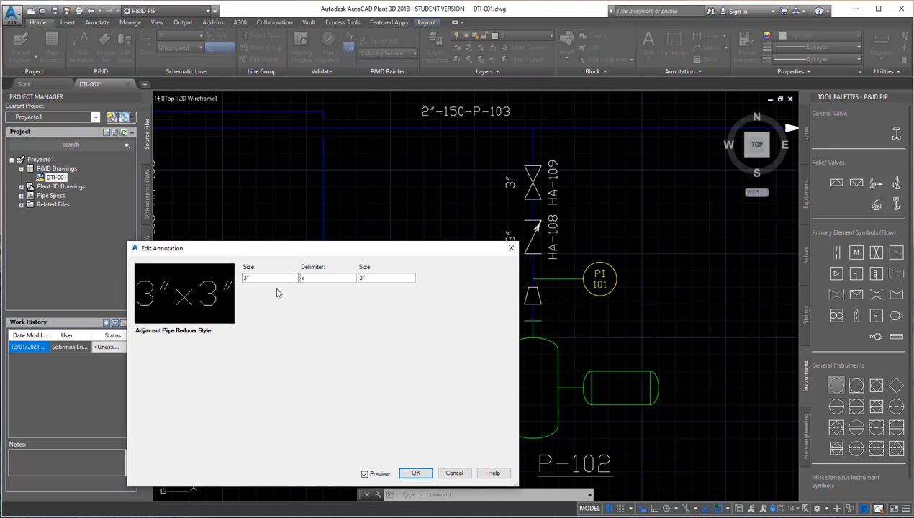
pyautogui.click(270, 277)
pyautogui.click(293, 277)
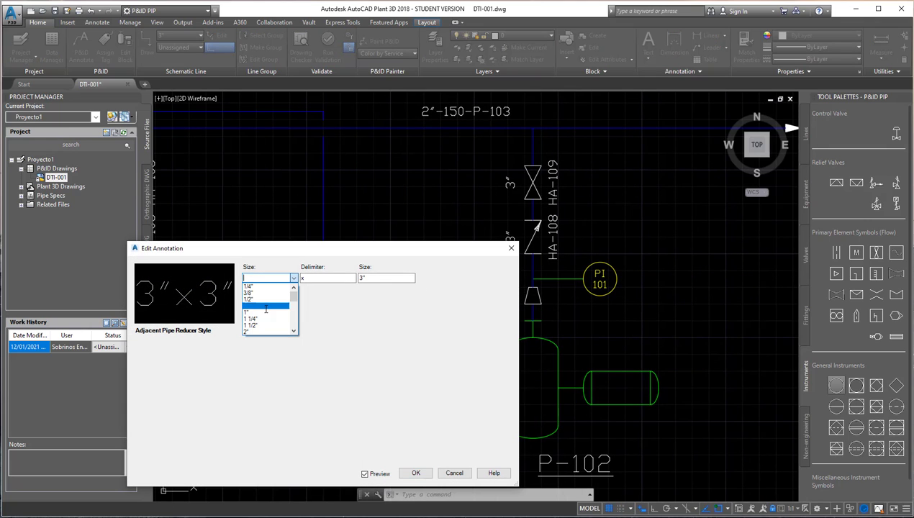
pyautogui.click(254, 331)
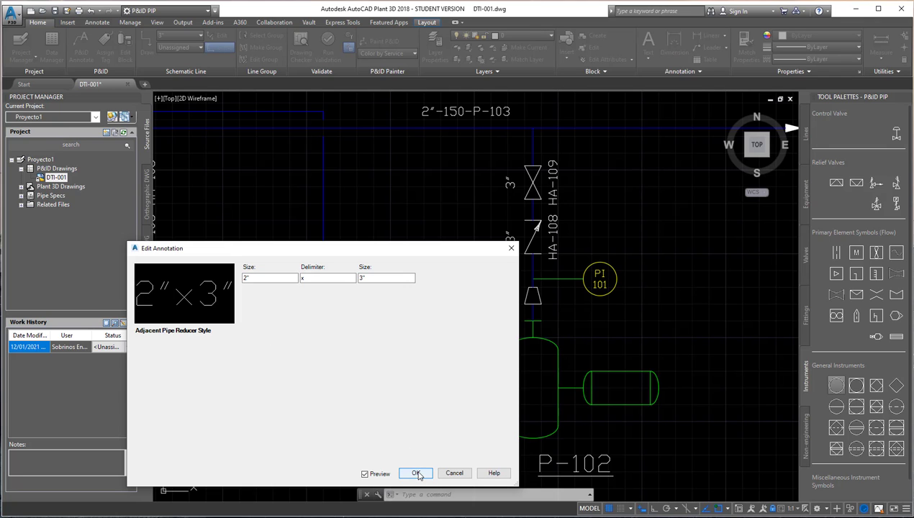
pyautogui.click(416, 474)
# - Revise the reducer label sizes to 3"×2"
pyautogui.doubleClick(513, 288)
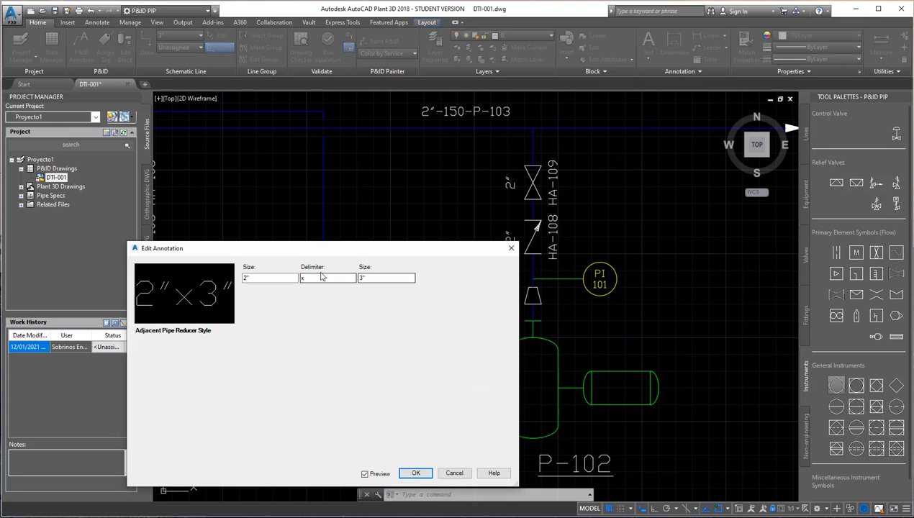
pyautogui.click(270, 278)
pyautogui.click(294, 278)
pyautogui.scroll(-2, 266, 307)
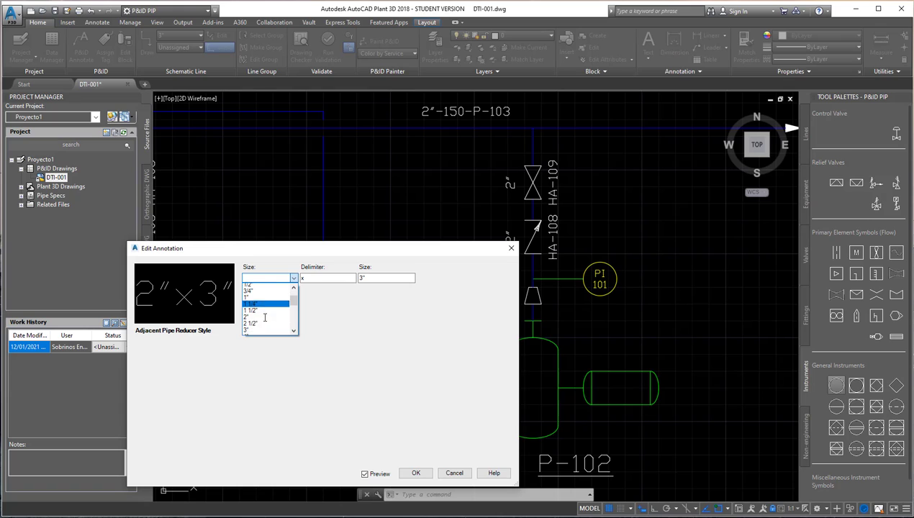
pyautogui.click(265, 325)
pyautogui.click(410, 278)
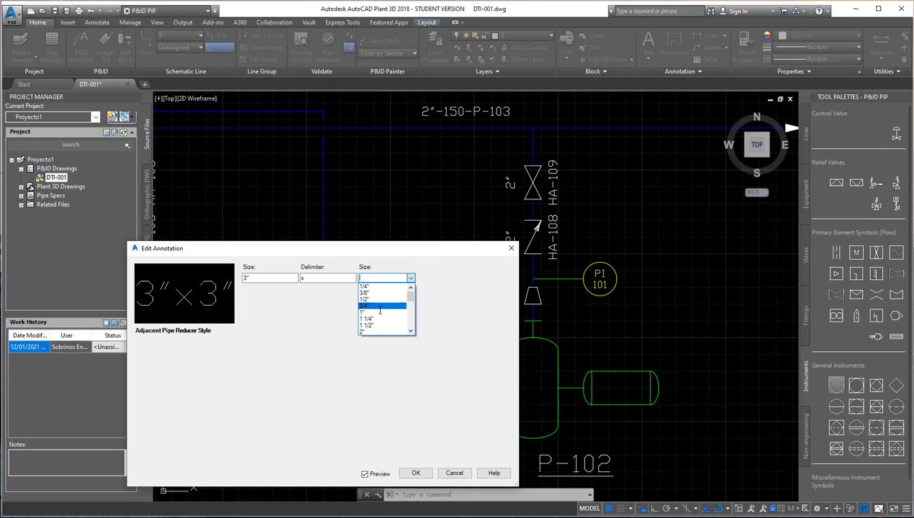
pyautogui.click(367, 312)
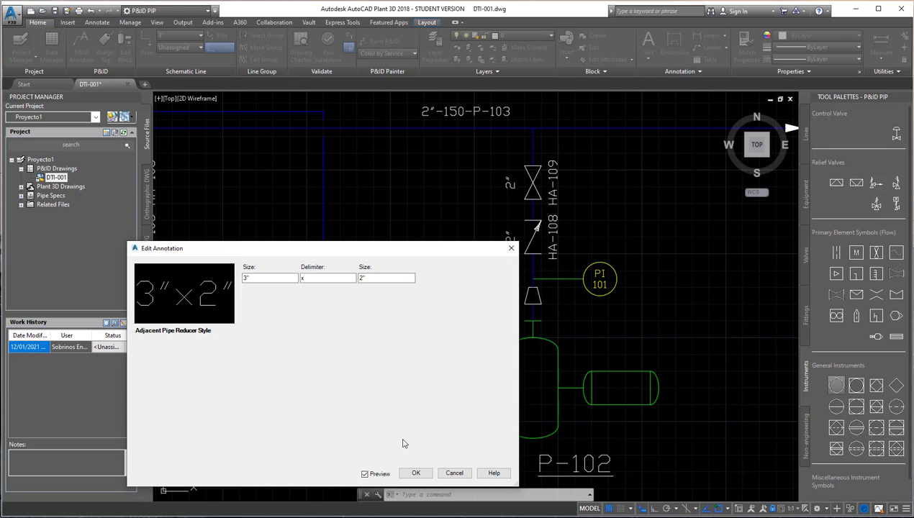
pyautogui.click(415, 473)
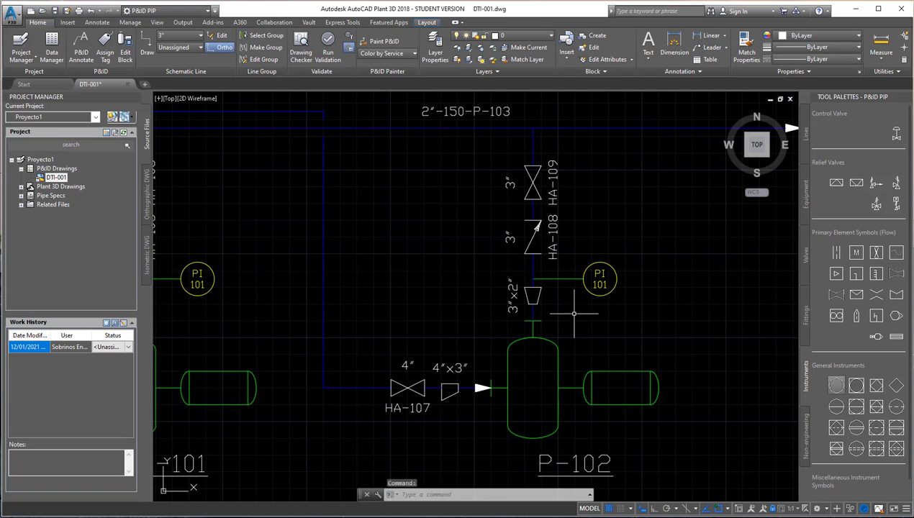
# - Delete the 3"×2" reducer label and re-annotate the reducer with Adjacent Pipe Reducer Style
pyautogui.press('Escape')
pyautogui.click(504, 292)
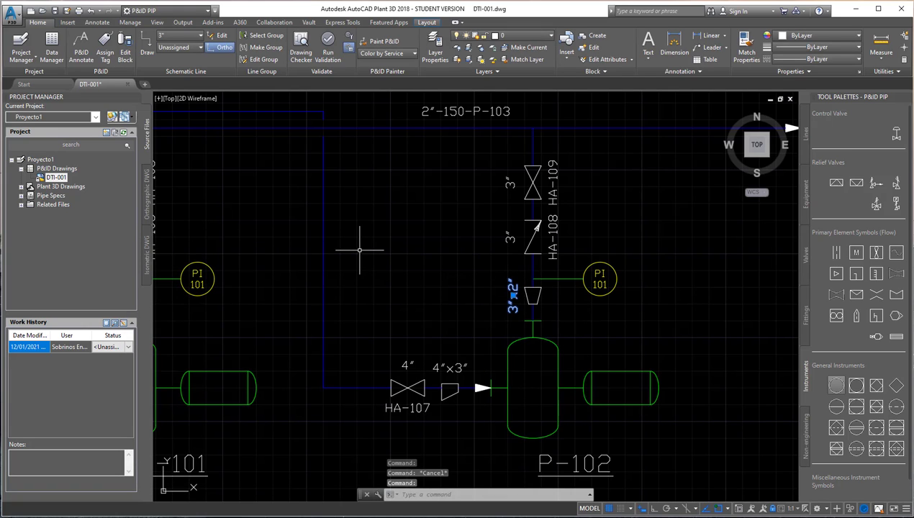
pyautogui.press('Delete')
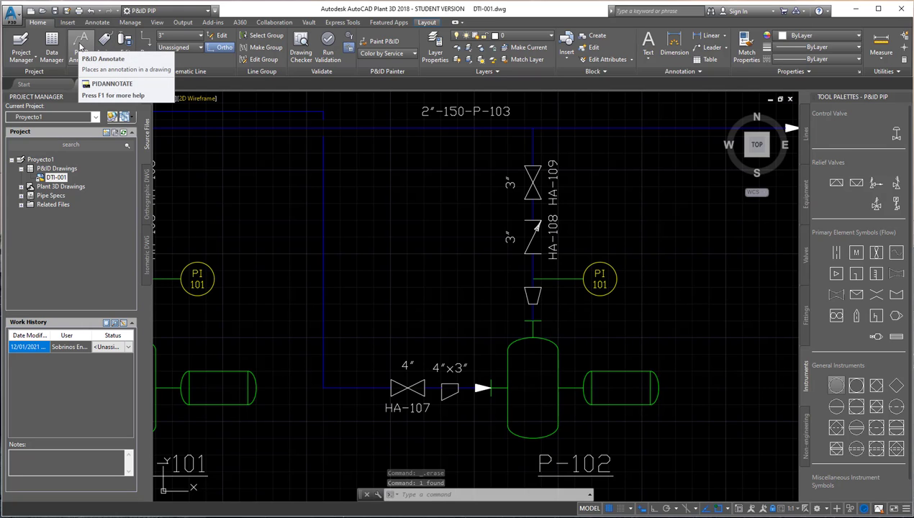
pyautogui.click(80, 48)
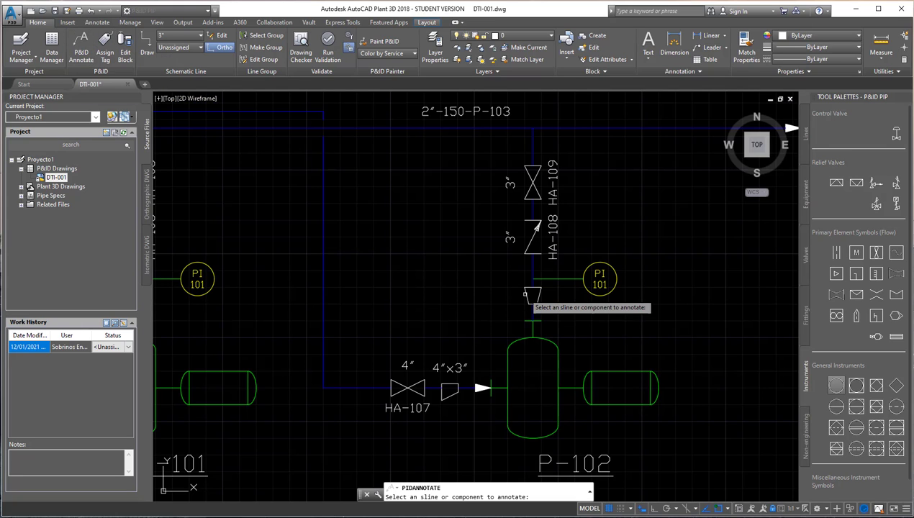
pyautogui.click(525, 294)
pyautogui.press('Return')
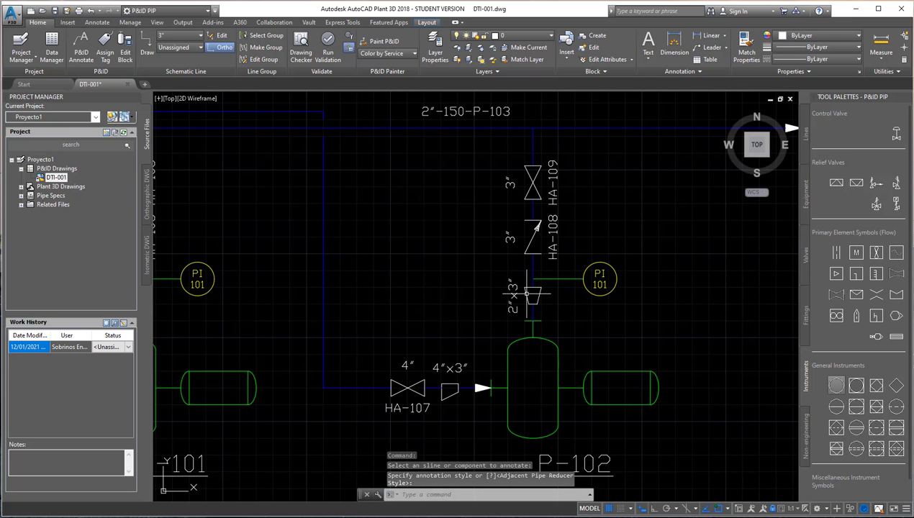
pyautogui.scroll(-2, 647, 295)
pyautogui.scroll(-1, 679, 300)
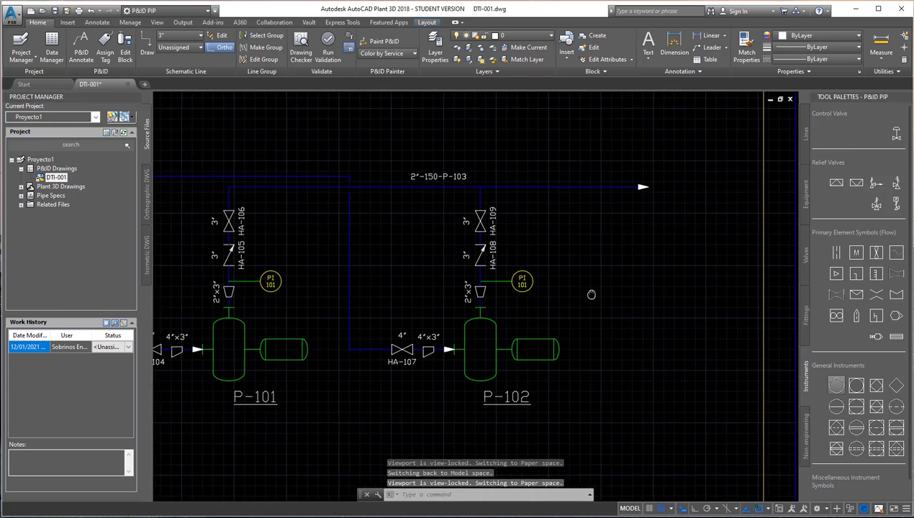
pyautogui.scroll(-1, 591, 296)
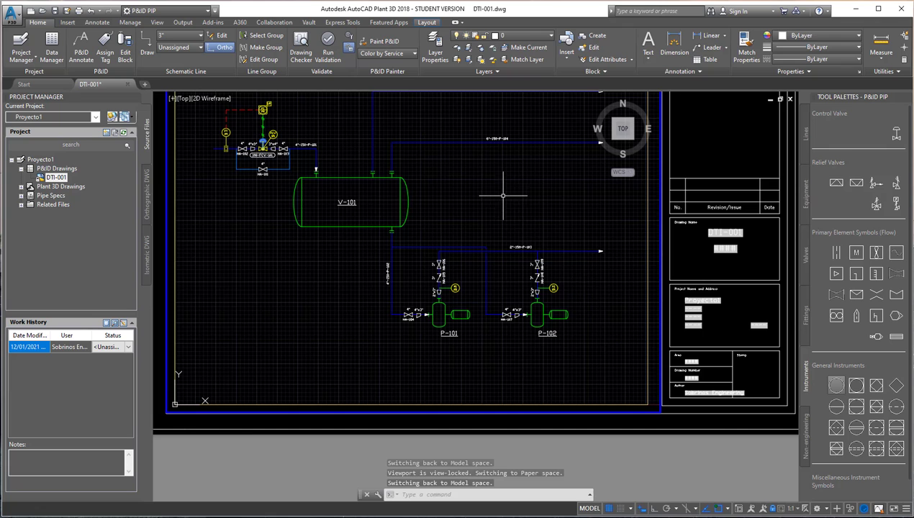
# - Place a pressure relief valve on the riser above V-101, tagged 100-PSV-101, with its bubble
pyautogui.scroll(-1, 501, 196)
pyautogui.scroll(3, 332, 195)
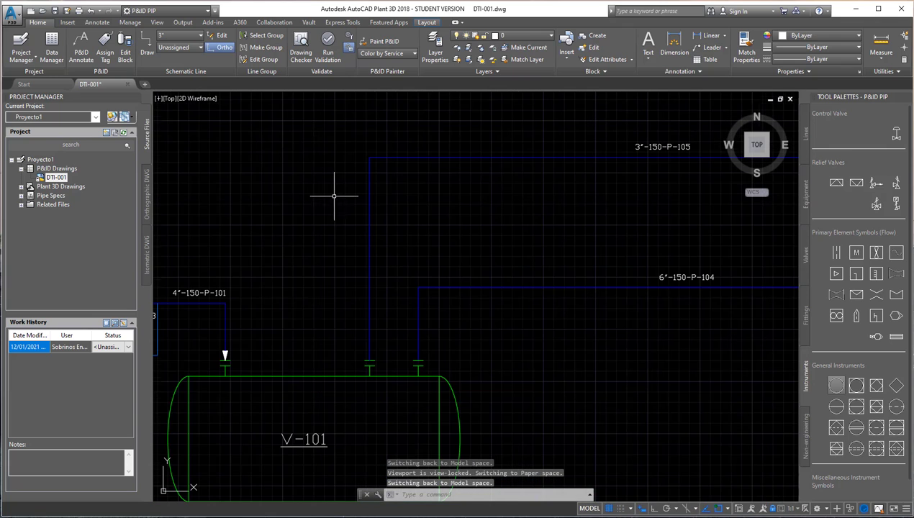
pyautogui.moveTo(447, 202); pyautogui.dragTo(439, 208, button='middle')
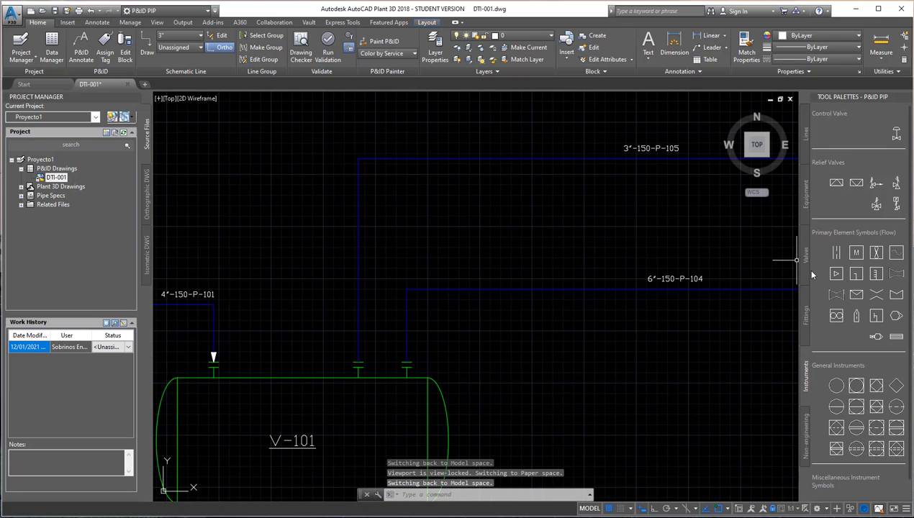
pyautogui.click(876, 185)
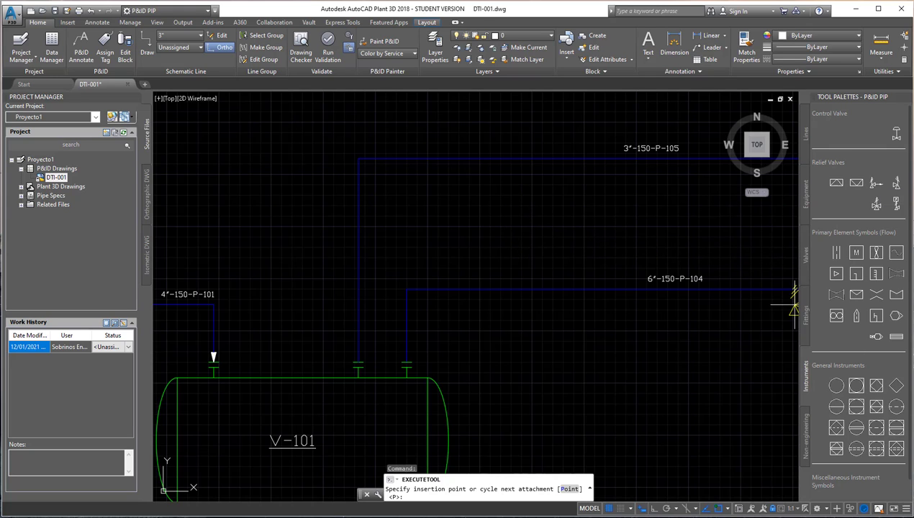
pyautogui.click(213, 358)
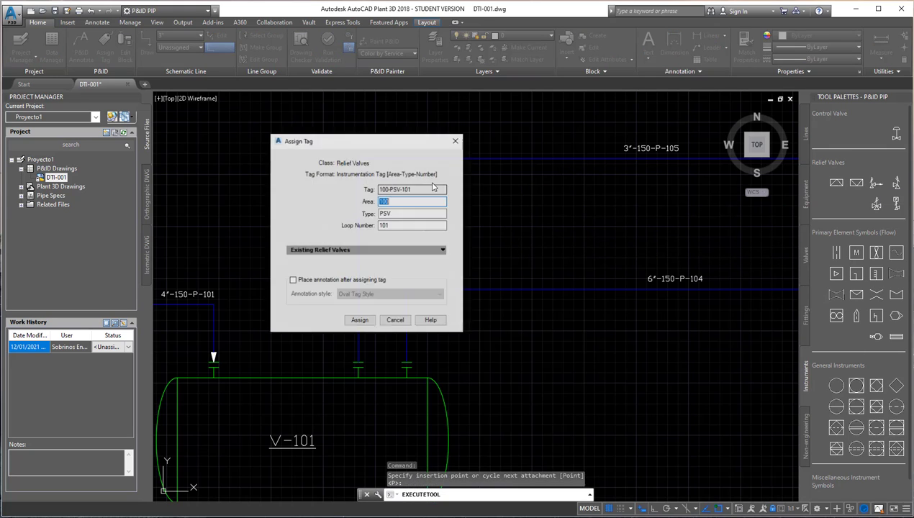
pyautogui.click(359, 320)
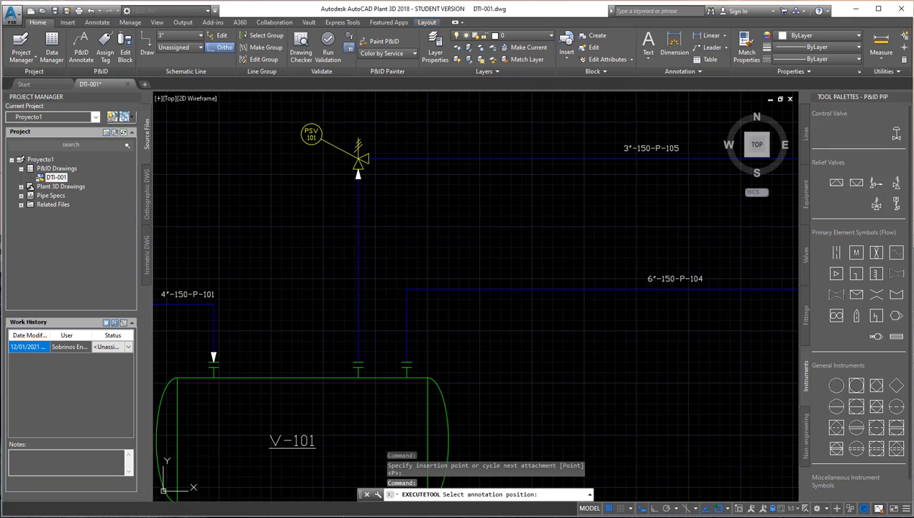
pyautogui.click(310, 134)
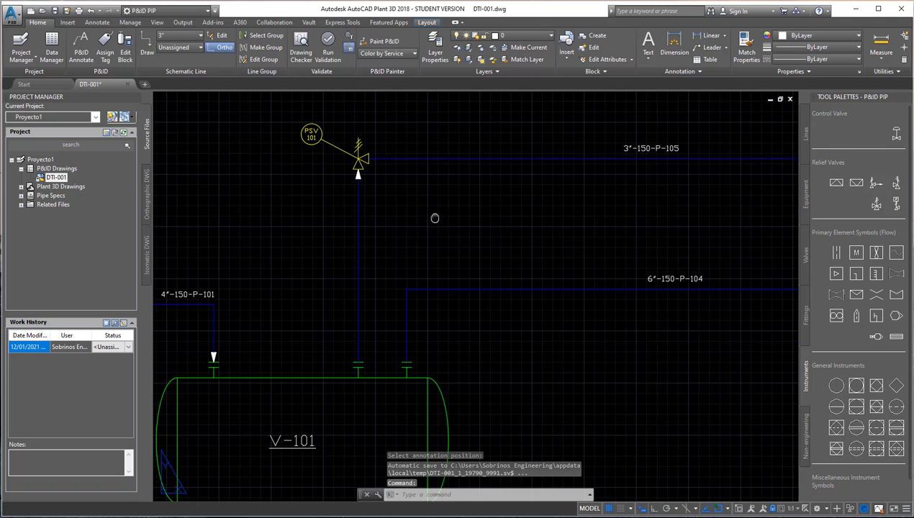
# - Move the PSV 101 tag bubble closer to its relief valve
pyautogui.scroll(3, 424, 237)
pyautogui.scroll(2, 344, 217)
pyautogui.click(309, 194)
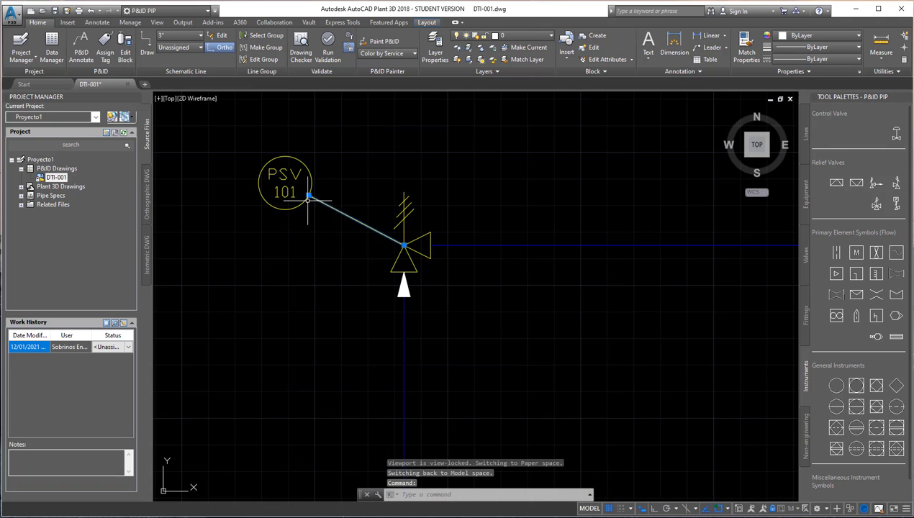
pyautogui.press('Escape')
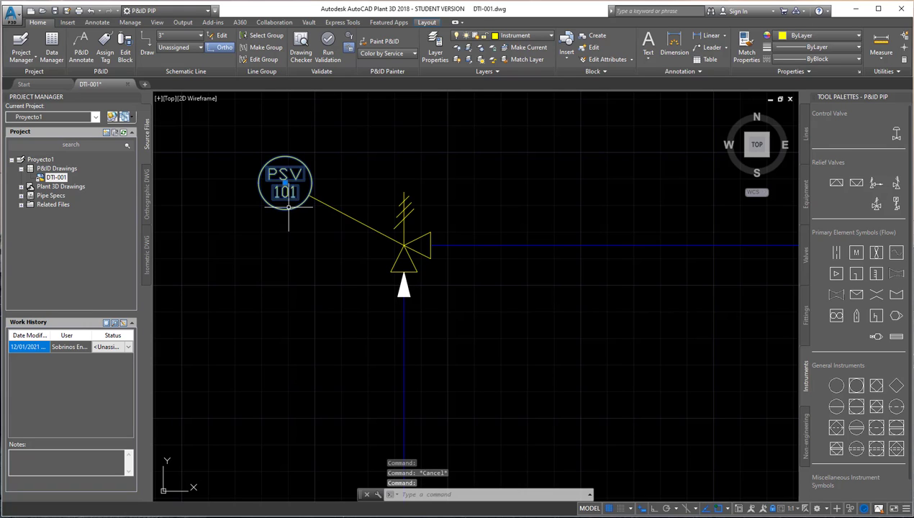
pyautogui.click(285, 183)
pyautogui.click(329, 206)
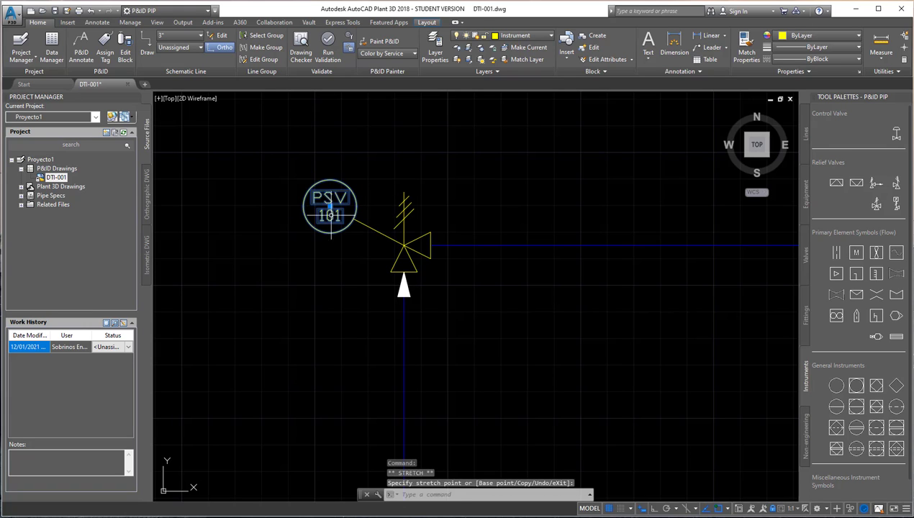
pyautogui.press('Escape')
pyautogui.moveTo(524, 321); pyautogui.dragTo(454, 277, button='middle')
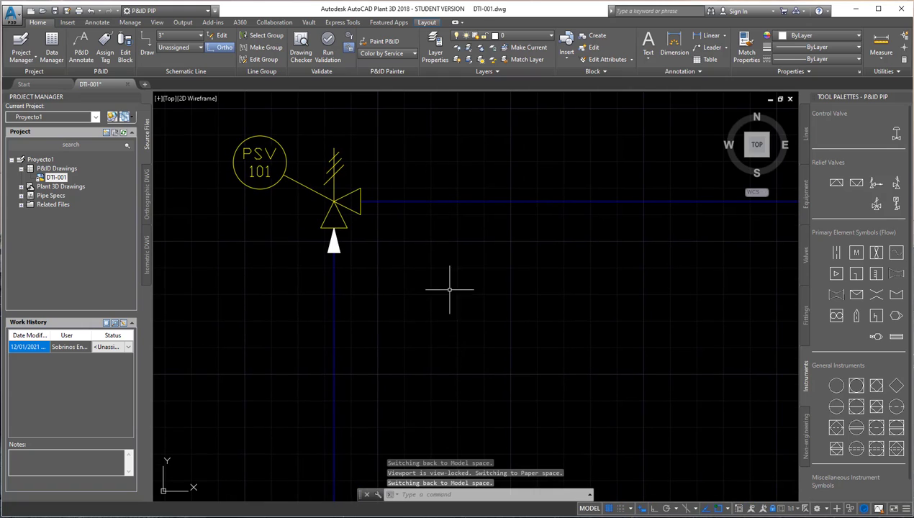
pyautogui.click(804, 143)
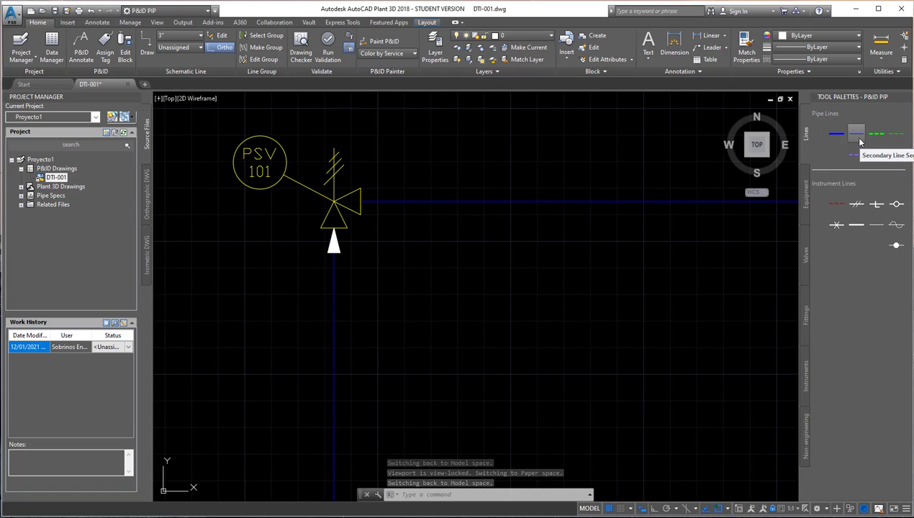
# - Draw a secondary bypass from the riser below PSV 101 up into 3"-150-P-105, deleting the extra flow arrow
pyautogui.click(858, 142)
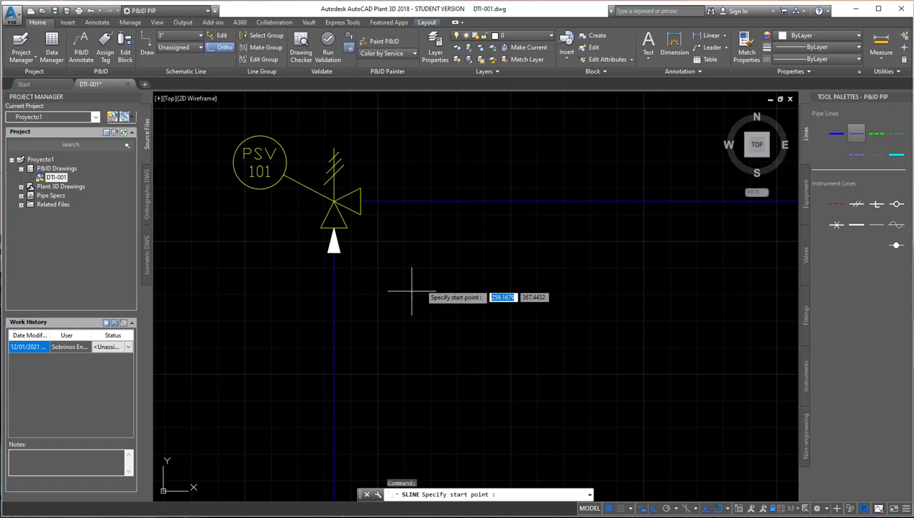
pyautogui.click(332, 312)
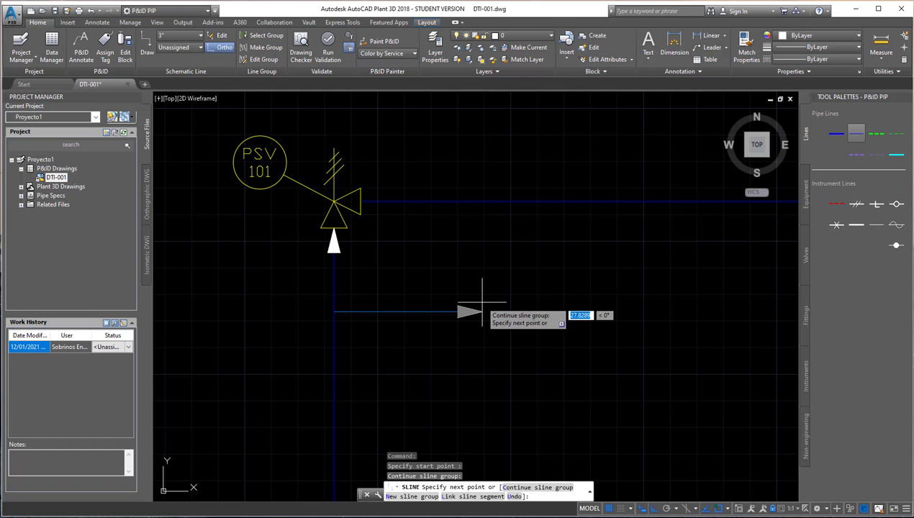
pyautogui.click(481, 292)
pyautogui.click(481, 204)
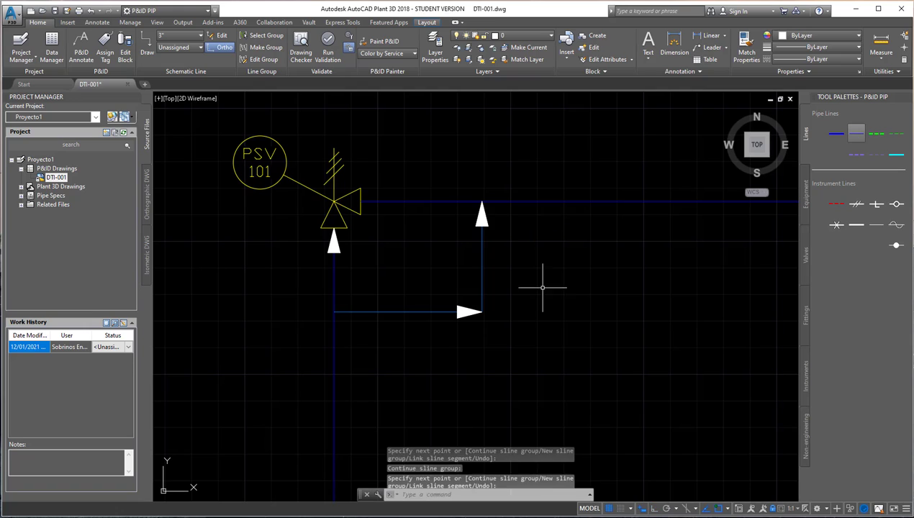
pyautogui.click(446, 287)
pyautogui.click(538, 356)
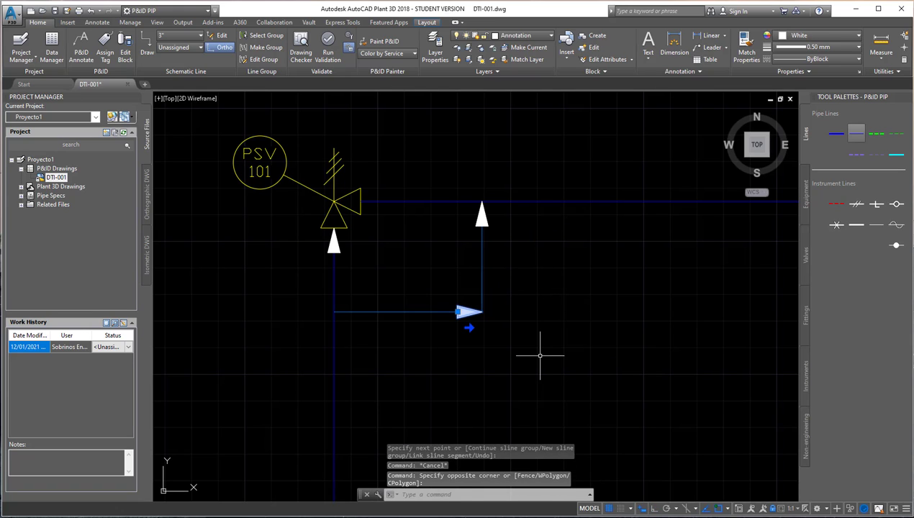
pyautogui.press('Delete')
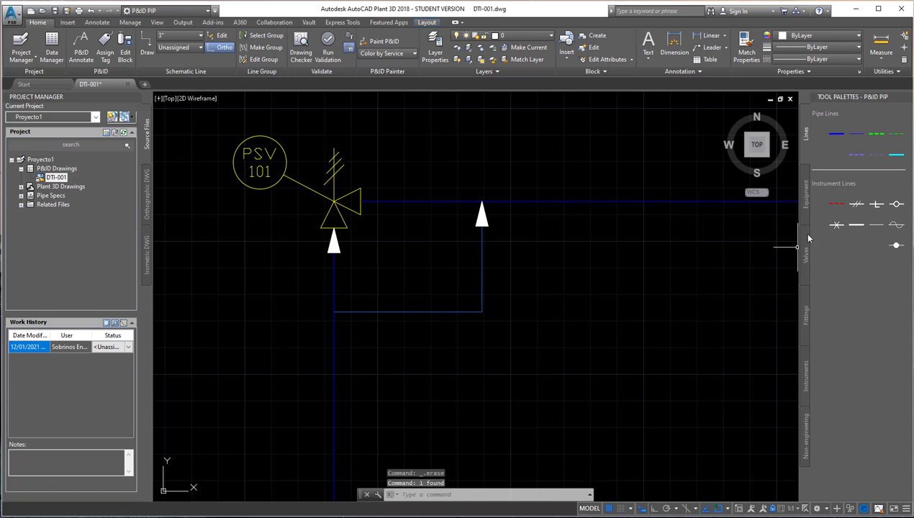
pyautogui.click(806, 249)
# - Place a gate valve on the PSV 101 bypass and tag it HA-110 after the duplicate-tag errors
pyautogui.click(836, 182)
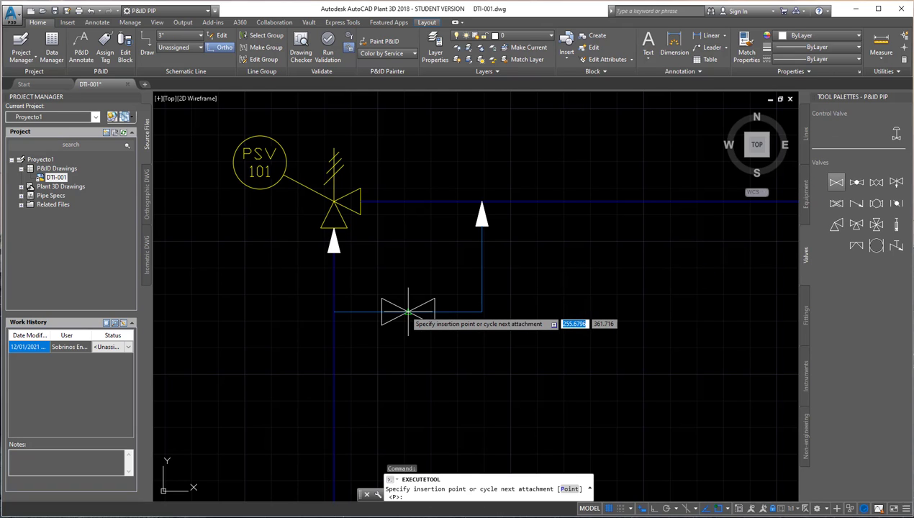
pyautogui.click(389, 312)
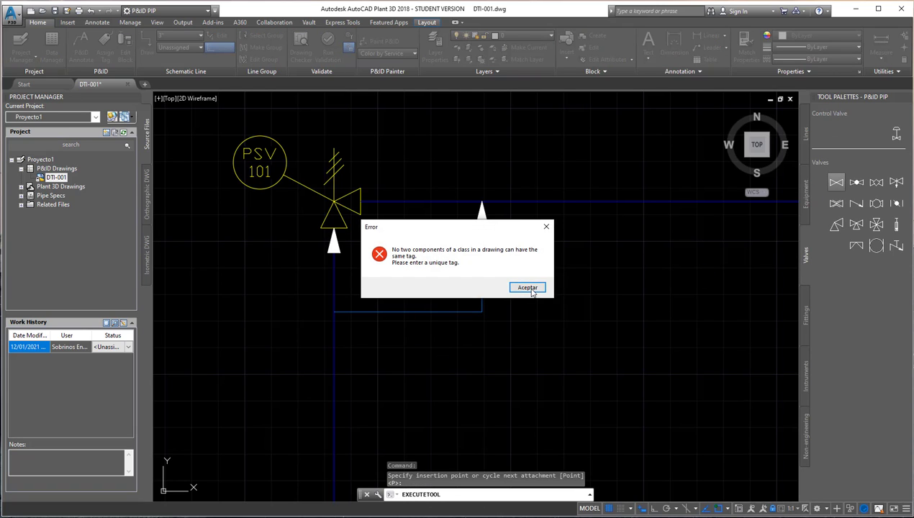
pyautogui.click(526, 287)
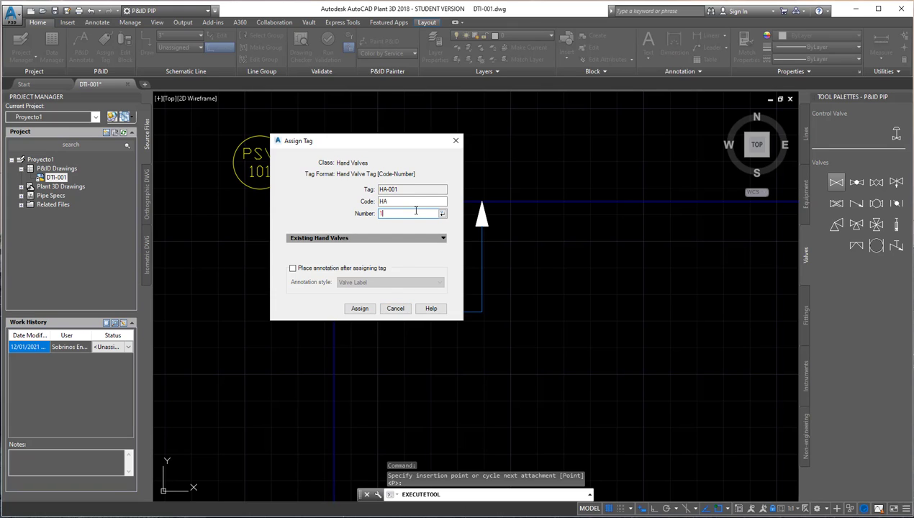
pyautogui.write('1')
pyautogui.press('Return')
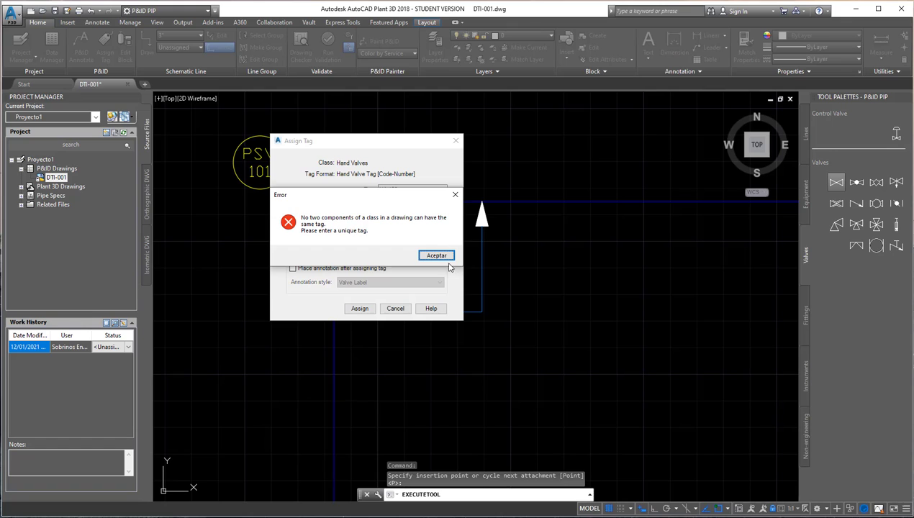
pyautogui.click(423, 256)
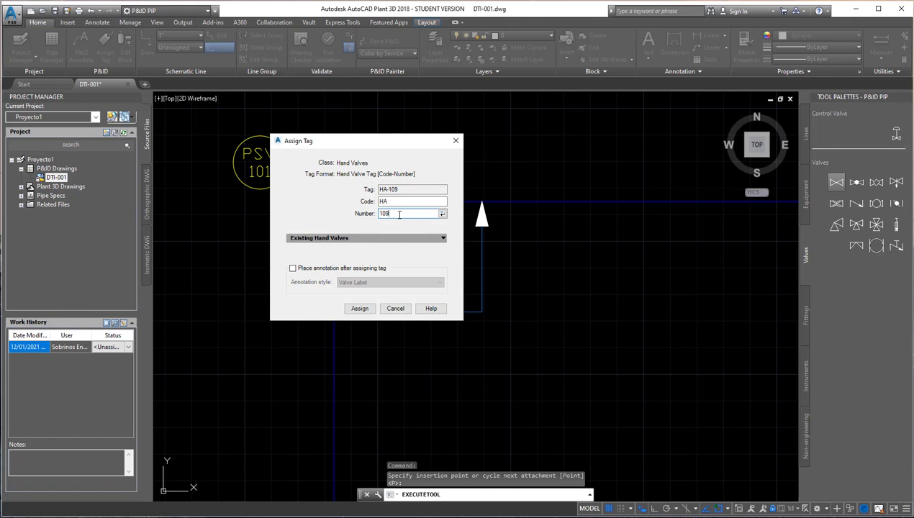
pyautogui.press('Return')
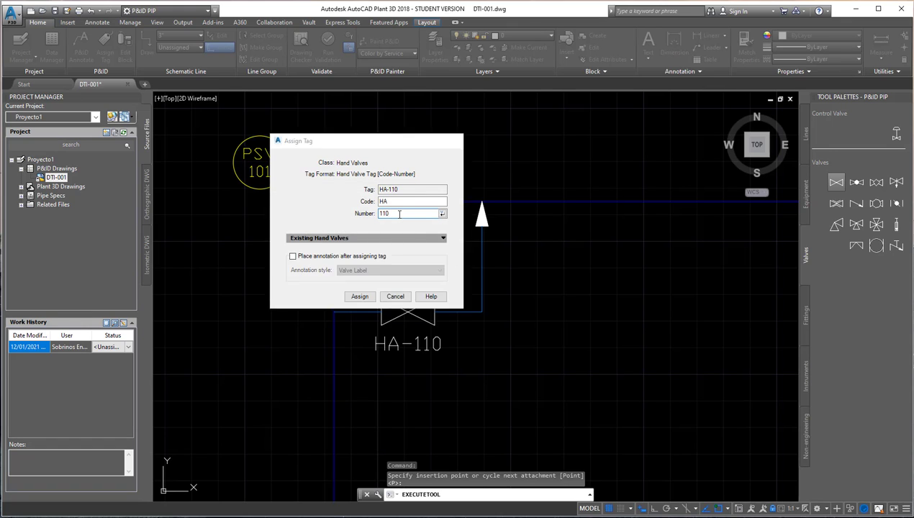
# - Pan and zoom to review valves HA-105 to HA-110 beside line 3"-150-P-105
pyautogui.scroll(-3, 469, 285)
pyautogui.moveTo(469, 285)
pyautogui.mouseDown(button='middle')
pyautogui.moveTo(457, 226)
pyautogui.moveTo(469, 271)
pyautogui.mouseUp(button='middle')
pyautogui.scroll(-2, 566, 377)
pyautogui.scroll(2, 566, 377)
pyautogui.moveTo(557, 431); pyautogui.dragTo(553, 407, button='middle')
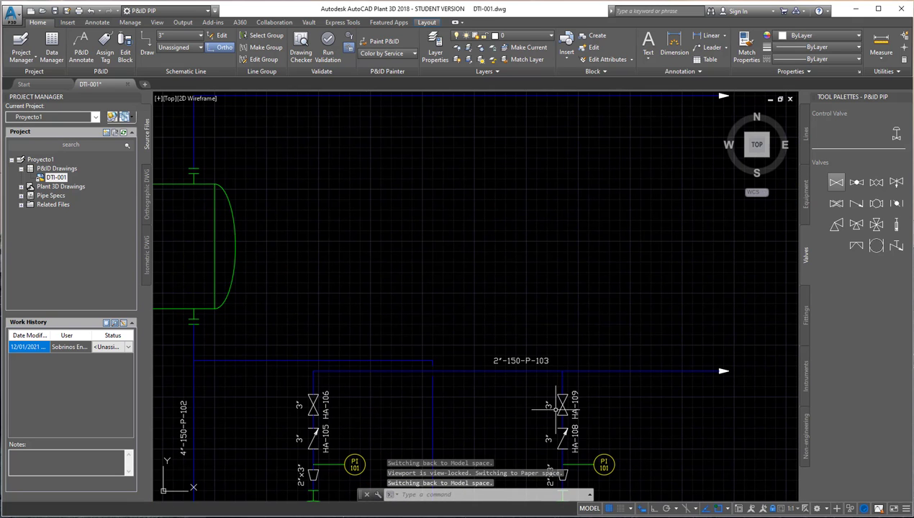
pyautogui.moveTo(418, 227); pyautogui.dragTo(510, 306, button='middle')
pyautogui.scroll(2, 394, 190)
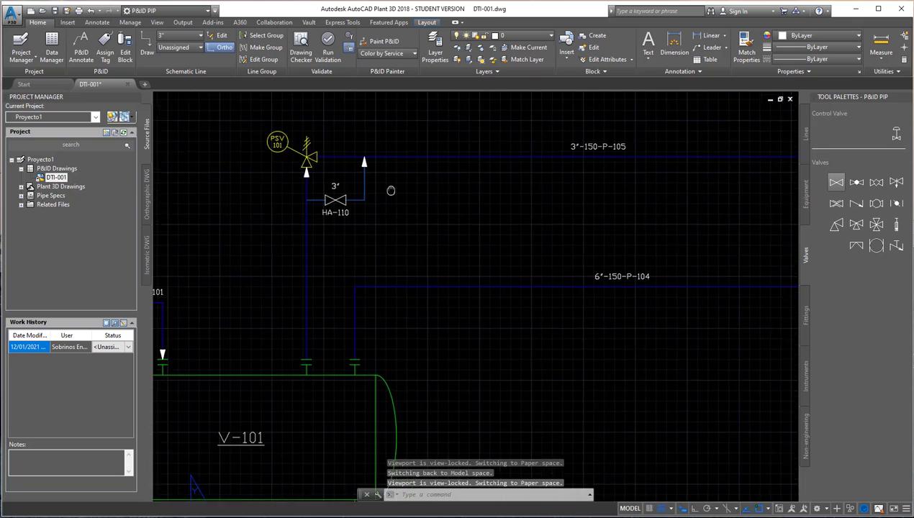
pyautogui.scroll(2, 366, 216)
pyautogui.scroll(2, 354, 226)
pyautogui.scroll(-1, 356, 230)
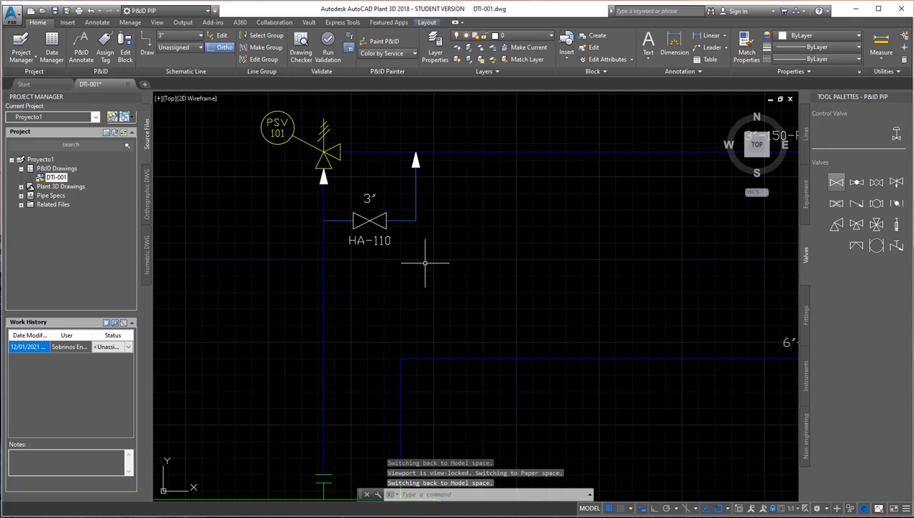
pyautogui.moveTo(425, 264); pyautogui.dragTo(369, 298, button='middle')
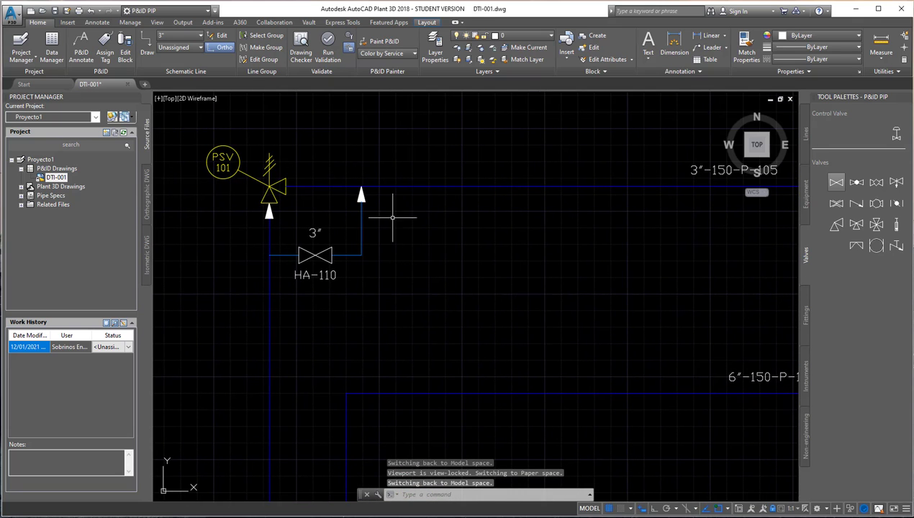
# - Bring the FCV-101 inlet section into view with the off-page connector symbols ready
pyautogui.scroll(-1, 467, 288)
pyautogui.moveTo(500, 287); pyautogui.dragTo(443, 218, button='middle')
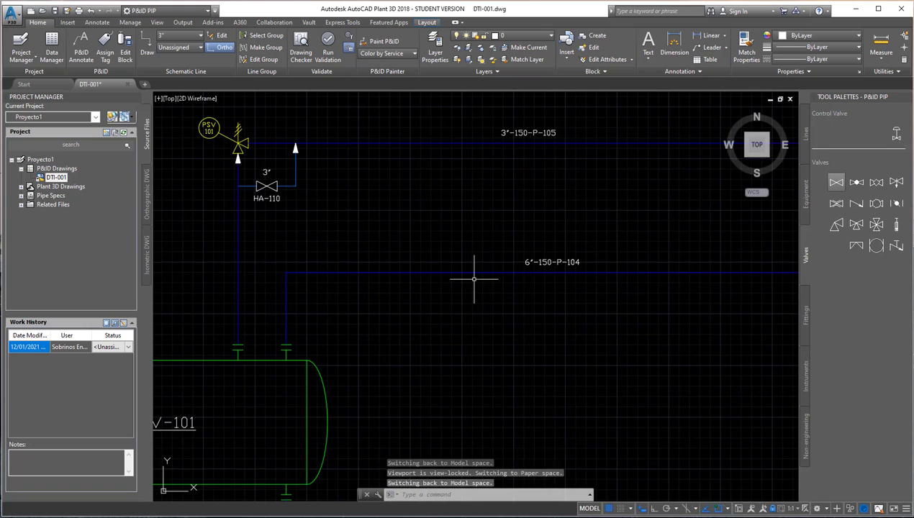
pyautogui.scroll(-2, 474, 279)
pyautogui.moveTo(505, 320)
pyautogui.mouseDown(button='middle')
pyautogui.moveTo(589, 271)
pyautogui.moveTo(449, 235)
pyautogui.mouseUp(button='middle')
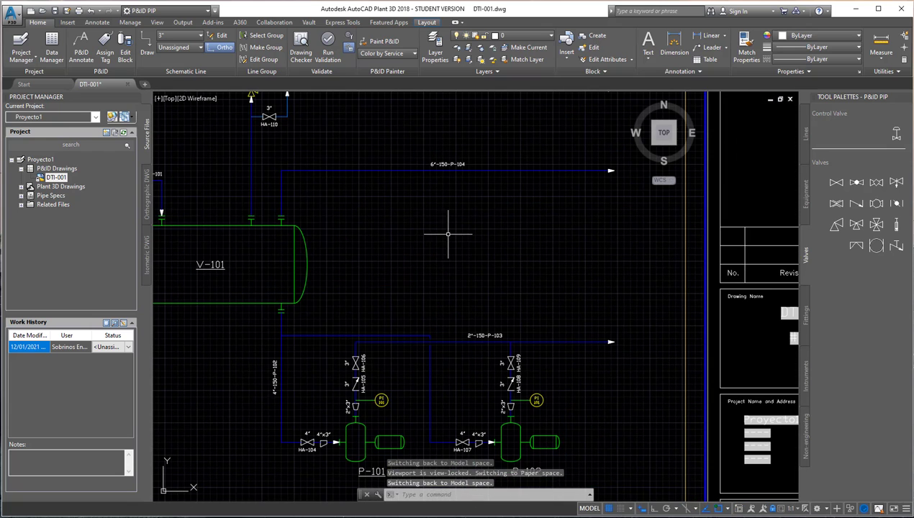
pyautogui.click(807, 429)
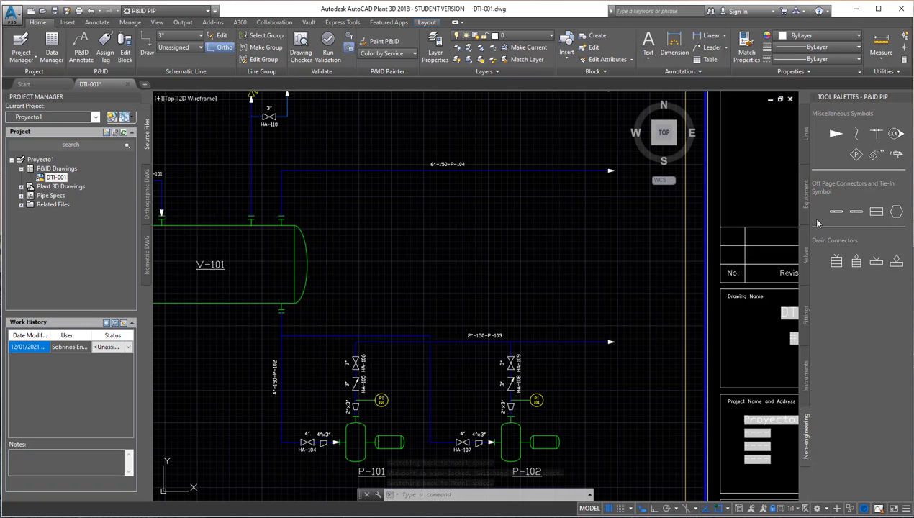
pyautogui.moveTo(417, 297); pyautogui.dragTo(749, 373, button='middle')
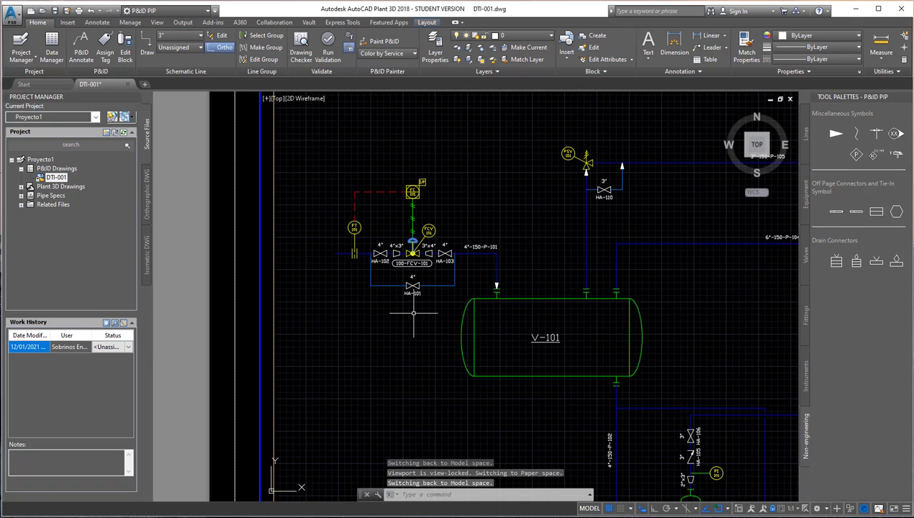
pyautogui.scroll(2, 323, 271)
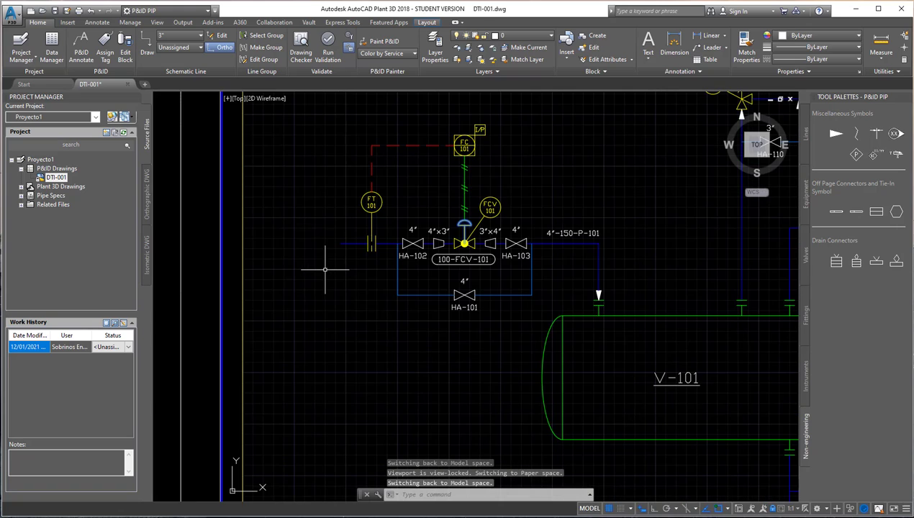
# - Place an off-page connector at the left end of the HA-102 line, numbered 101, origin FROM E-101
pyautogui.click(835, 212)
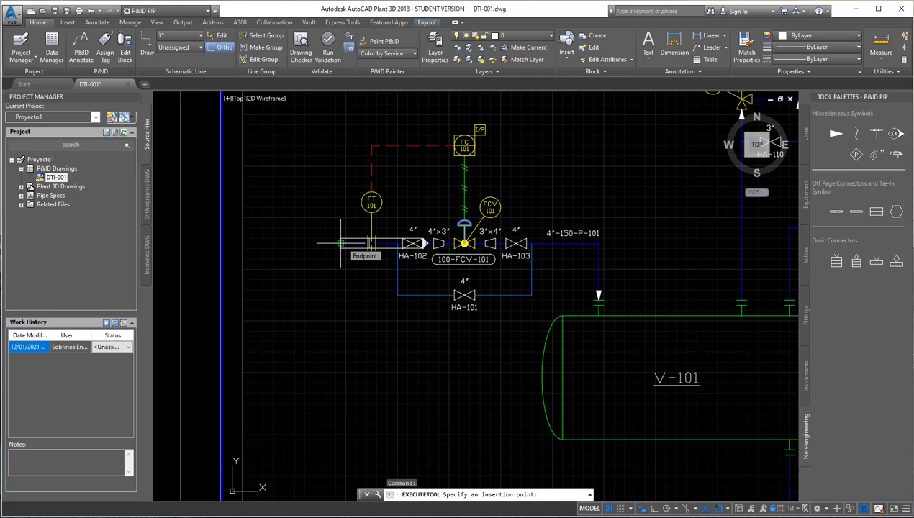
pyautogui.click(340, 243)
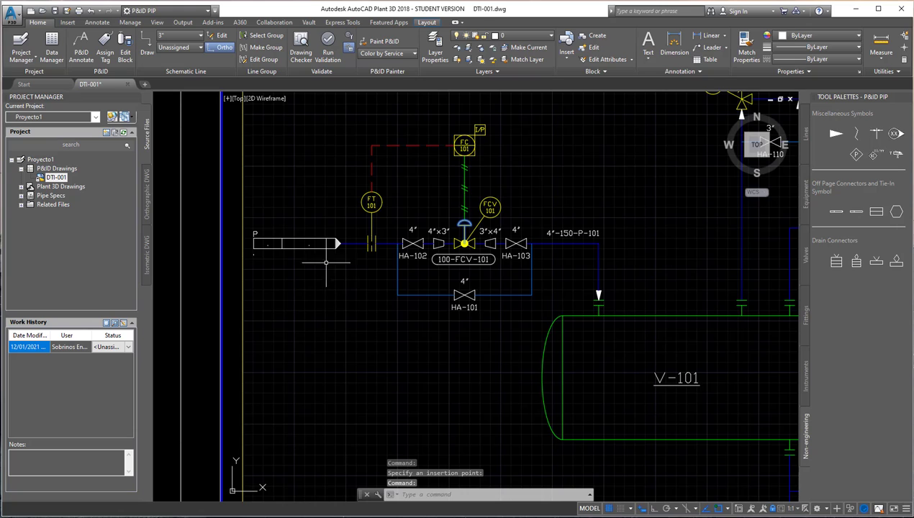
pyautogui.scroll(4, 294, 256)
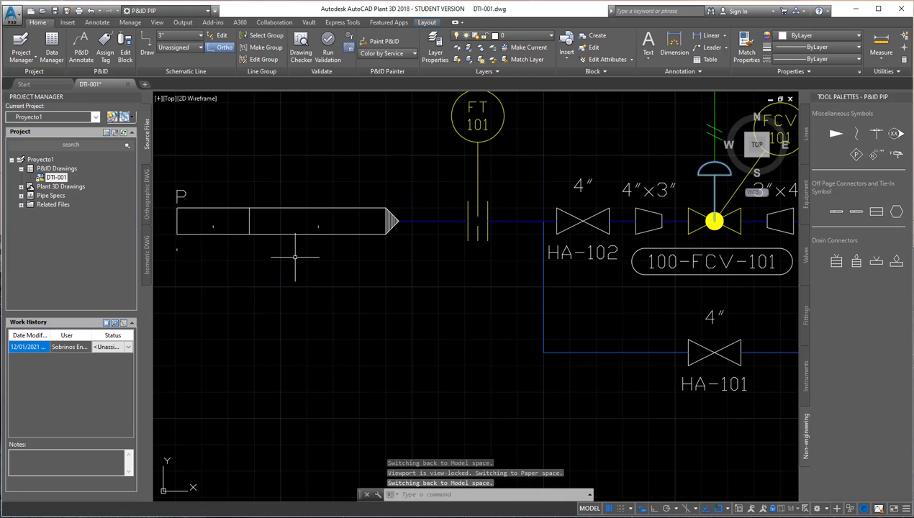
pyautogui.doubleClick(248, 217)
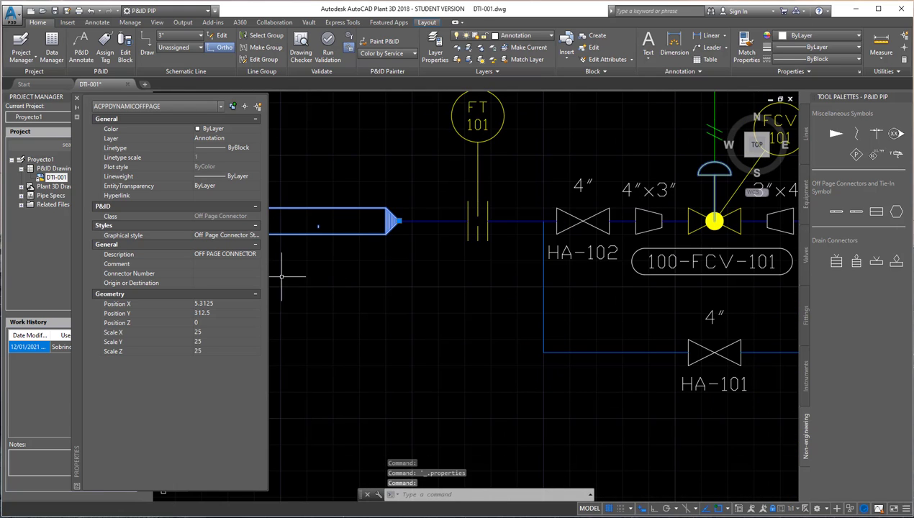
pyautogui.click(197, 272)
pyautogui.write('101')
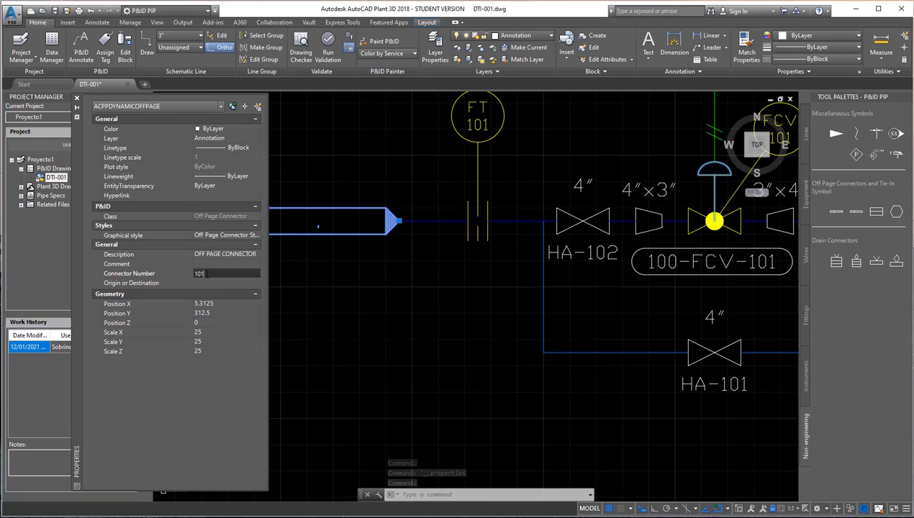
pyautogui.click(230, 284)
pyautogui.write('FROM E-101')
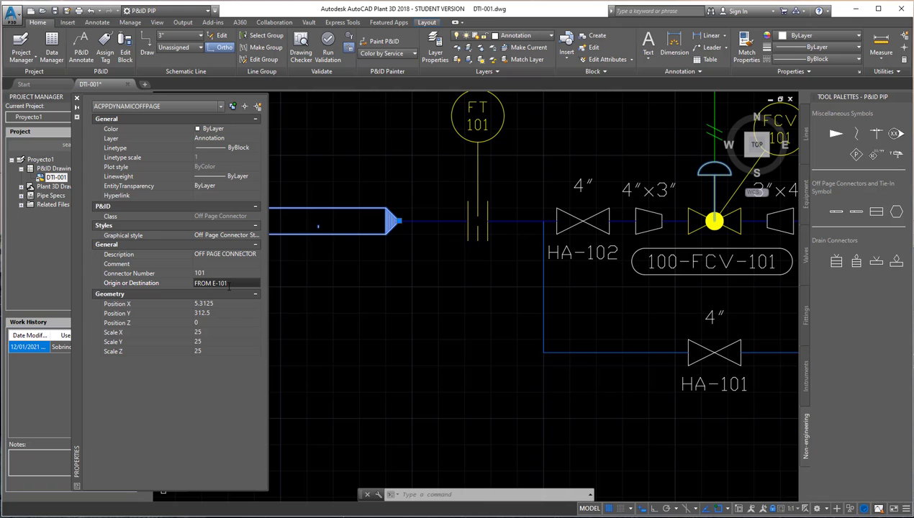
pyautogui.press('Return')
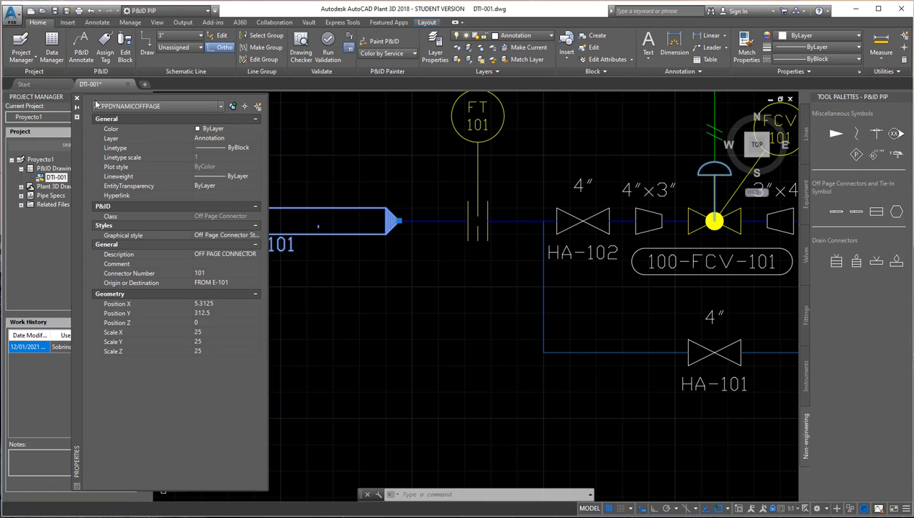
pyautogui.click(77, 99)
pyautogui.press('Escape')
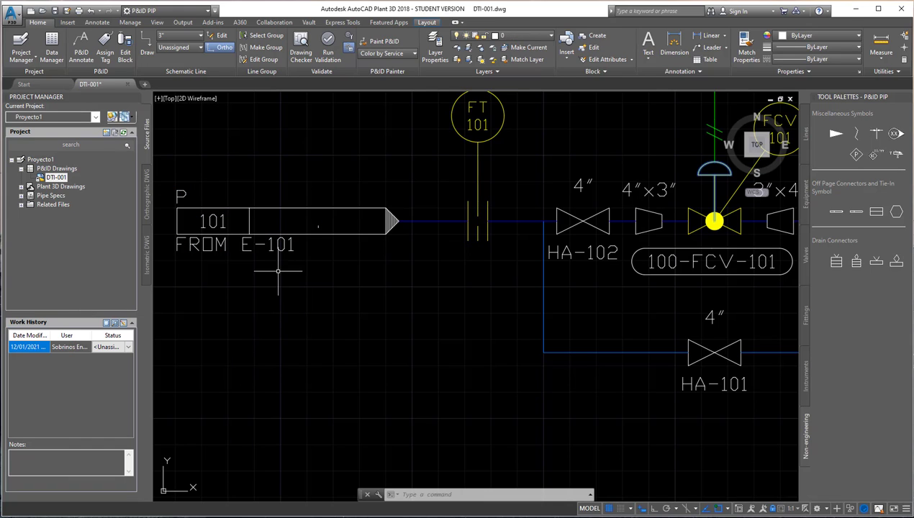
pyautogui.scroll(-2, 303, 301)
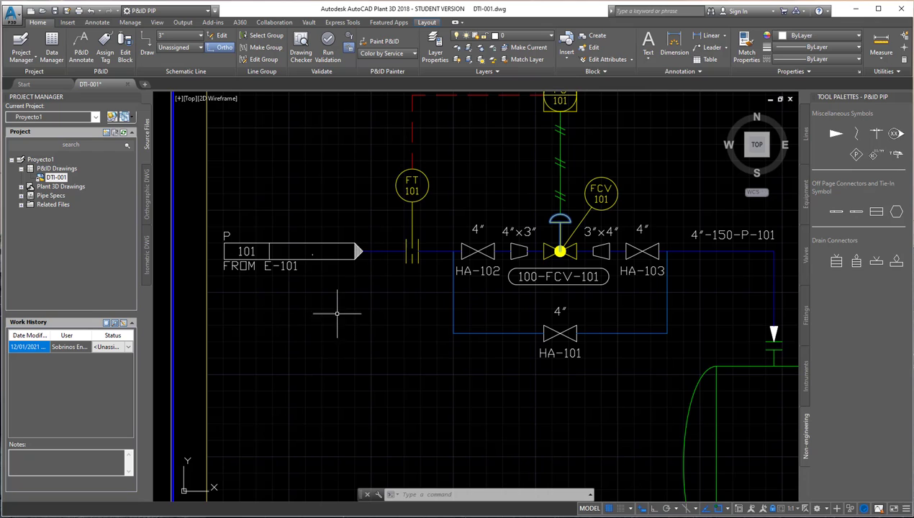
# - Add off-page connector 102, TO V-102, at the end of line 2"-150-P-103
pyautogui.scroll(-2, 320, 432)
pyautogui.moveTo(672, 296)
pyautogui.mouseDown(button='middle')
pyautogui.moveTo(511, 214)
pyautogui.moveTo(406, 203)
pyautogui.mouseUp(button='middle')
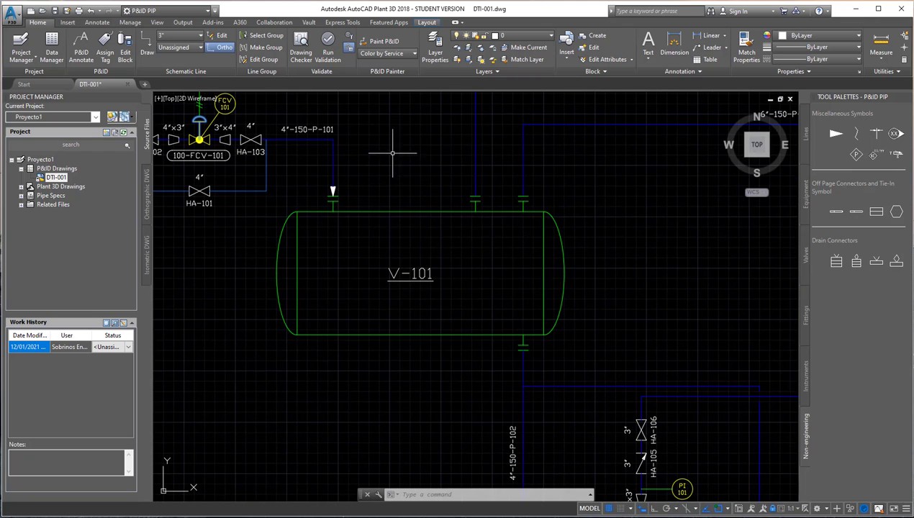
pyautogui.moveTo(723, 393); pyautogui.dragTo(369, 214, button='middle')
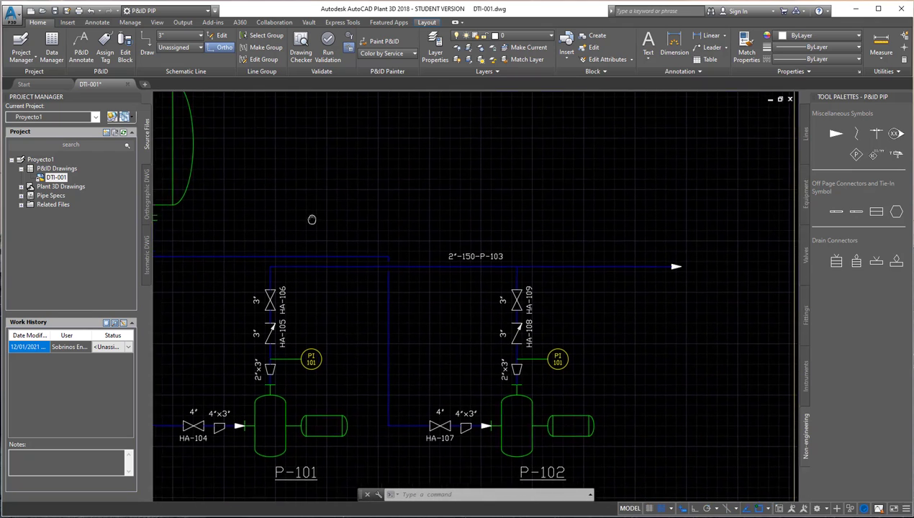
pyautogui.click(835, 210)
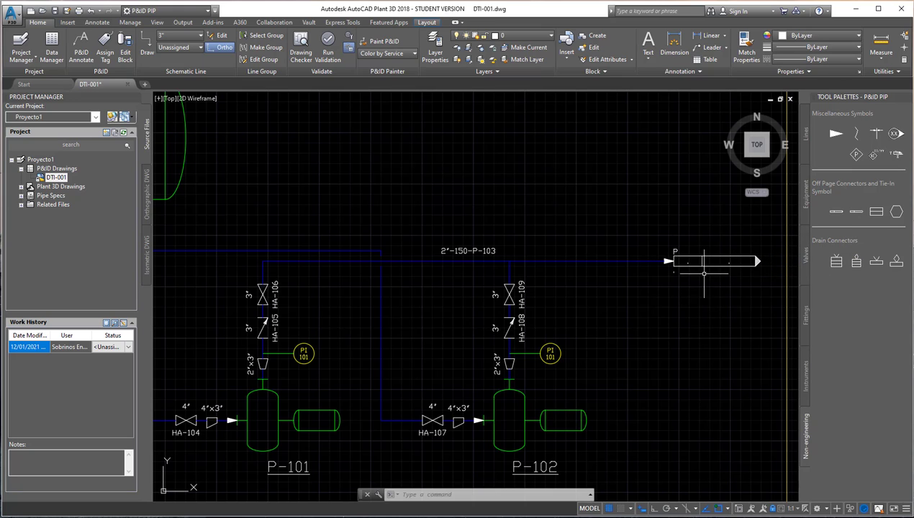
pyautogui.doubleClick(675, 260)
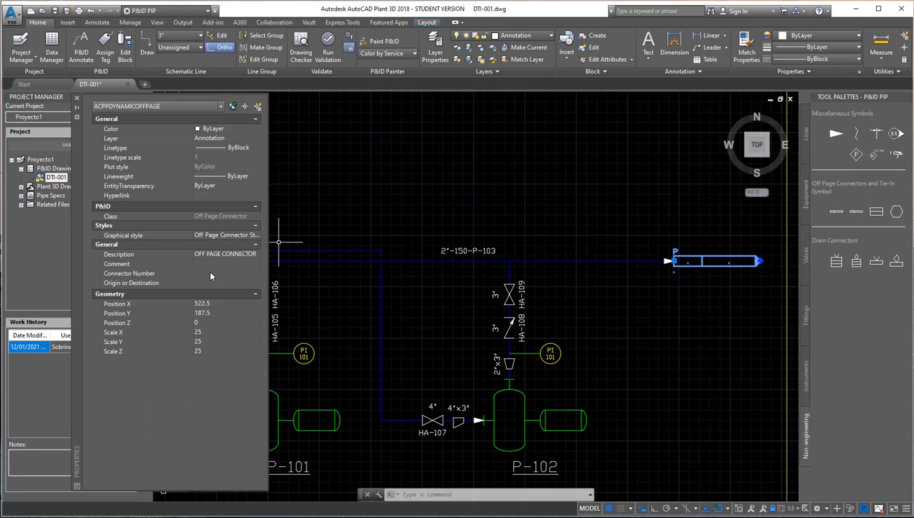
pyautogui.click(216, 273)
pyautogui.write('102')
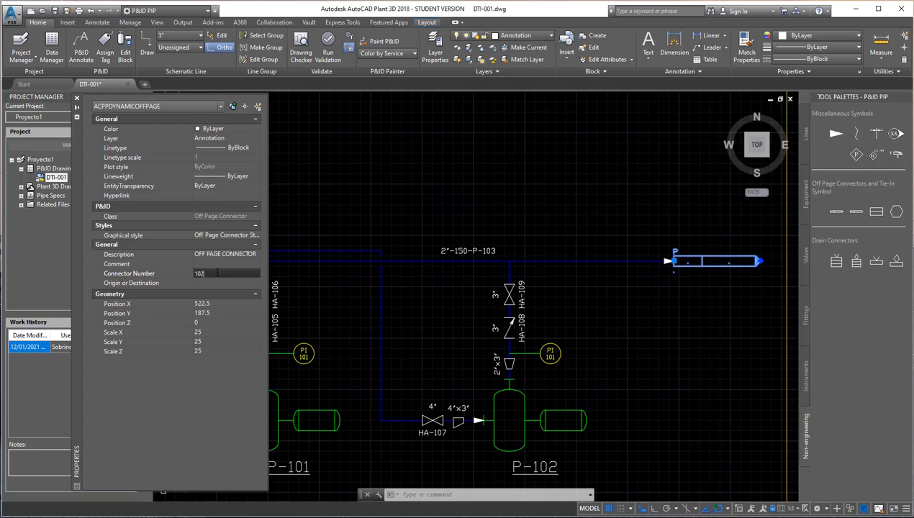
pyautogui.click(218, 279)
pyautogui.write('TO V-102')
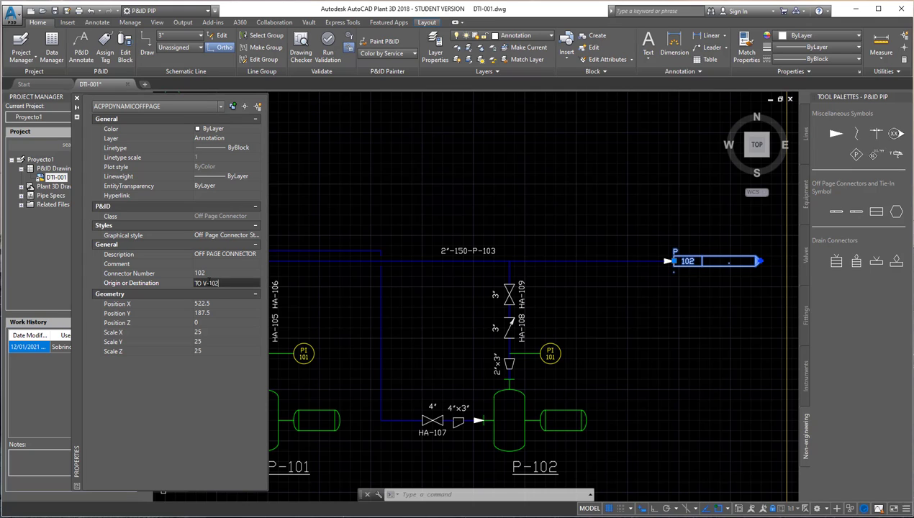
pyautogui.press('Return')
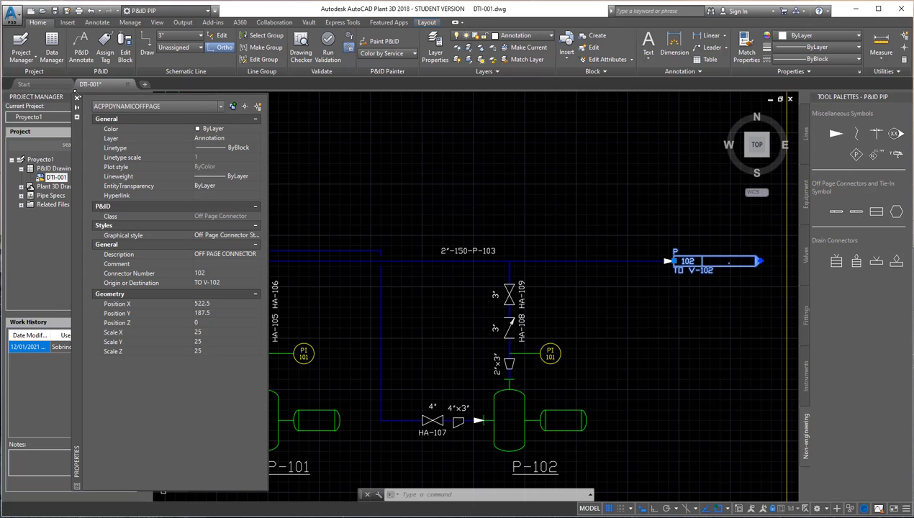
pyautogui.click(77, 99)
# - Add off-page connector 103, TO K-101, at the end of line 6"-150-P-104
pyautogui.moveTo(603, 245); pyautogui.dragTo(561, 383, button='middle')
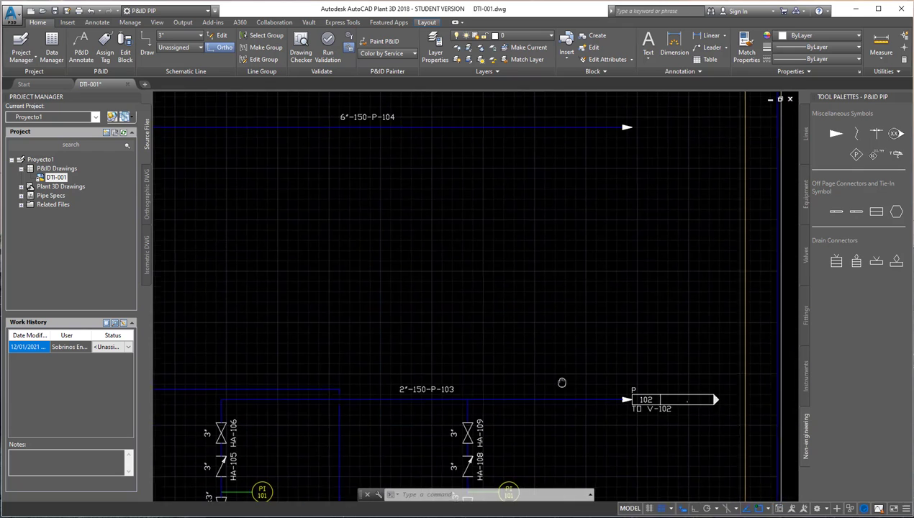
pyautogui.moveTo(596, 238); pyautogui.dragTo(500, 334, button='middle')
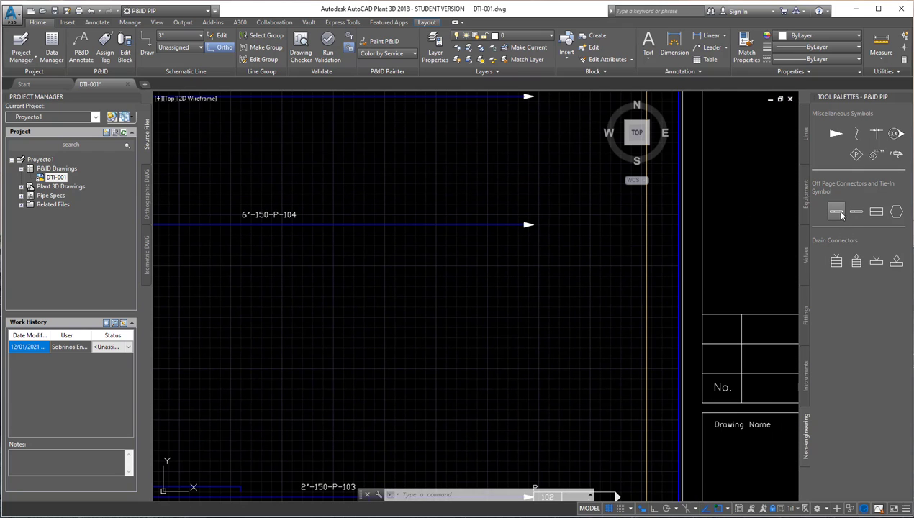
pyautogui.click(836, 211)
pyautogui.click(538, 224)
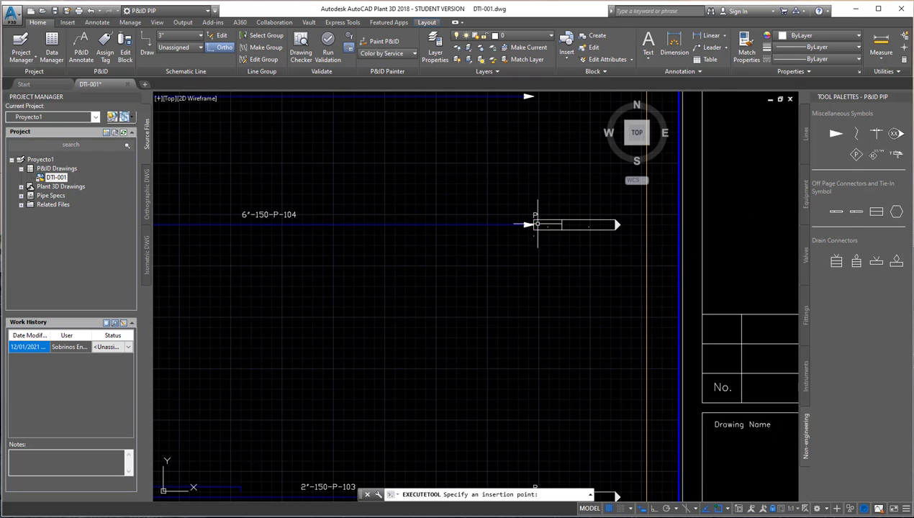
pyautogui.doubleClick(561, 227)
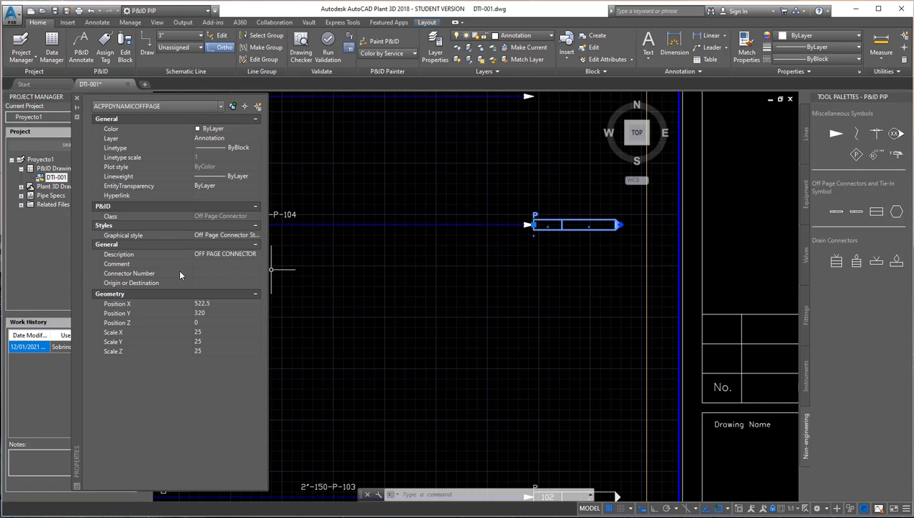
pyautogui.click(205, 282)
pyautogui.write('TO K-101')
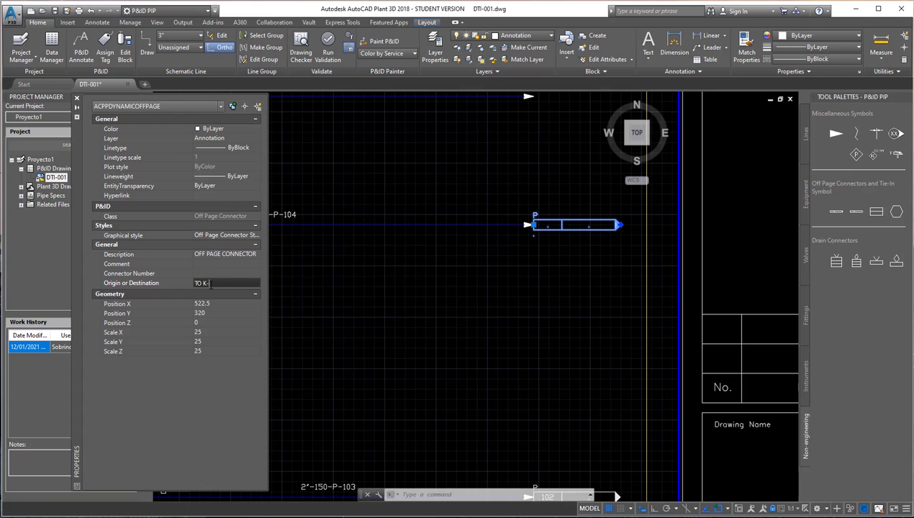
pyautogui.click(210, 273)
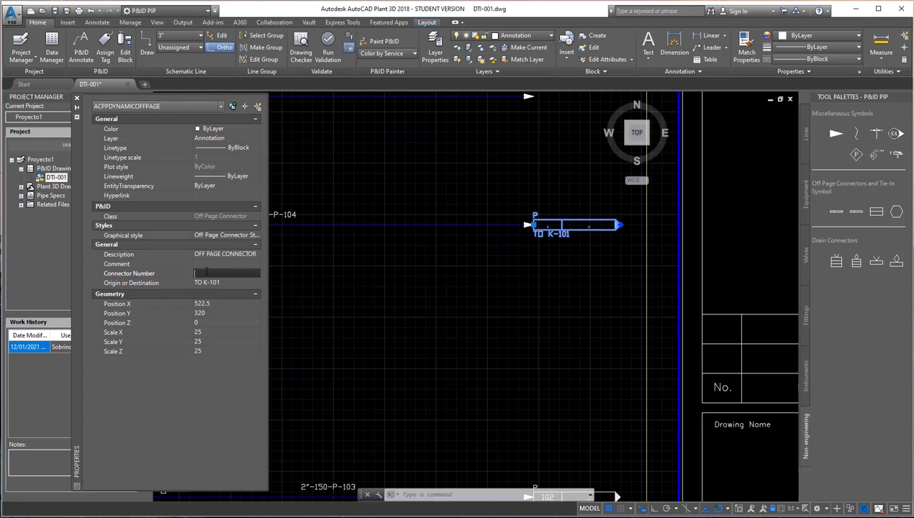
pyautogui.write('103')
pyautogui.press('Tab')
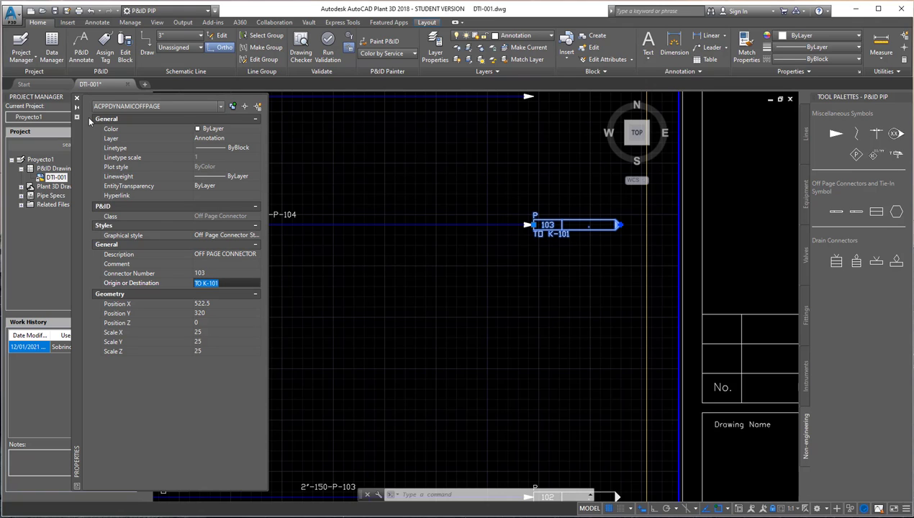
pyautogui.click(77, 98)
pyautogui.moveTo(415, 163); pyautogui.dragTo(407, 271, button='middle')
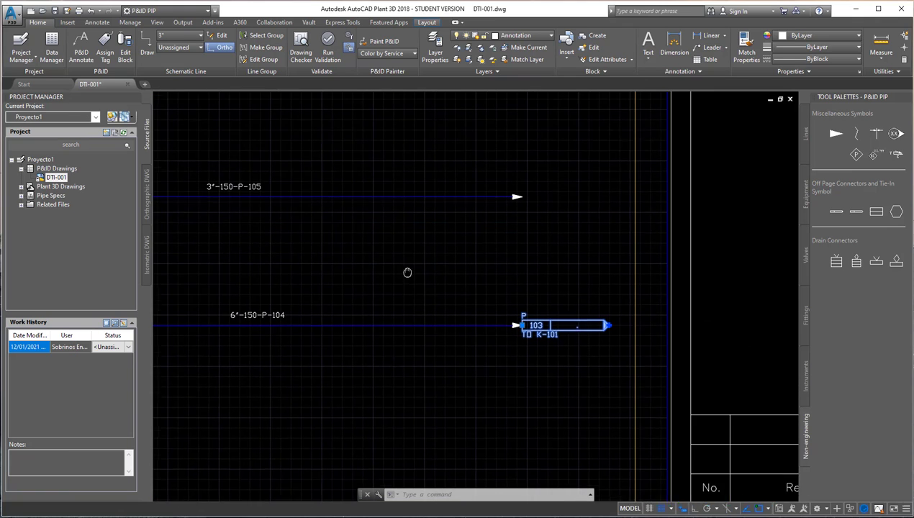
# - Place a connector symbol at the end of line 3"-150-P-105
pyautogui.click(876, 211)
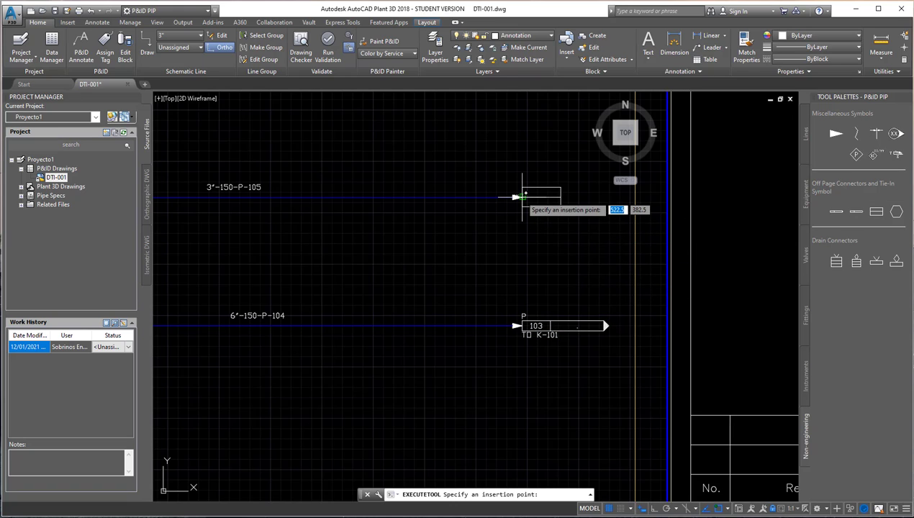
pyautogui.click(523, 197)
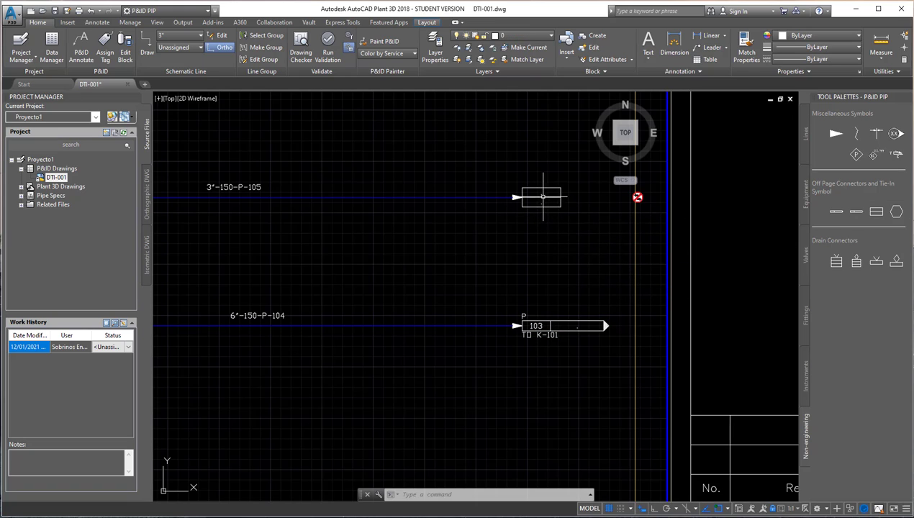
pyautogui.doubleClick(542, 196)
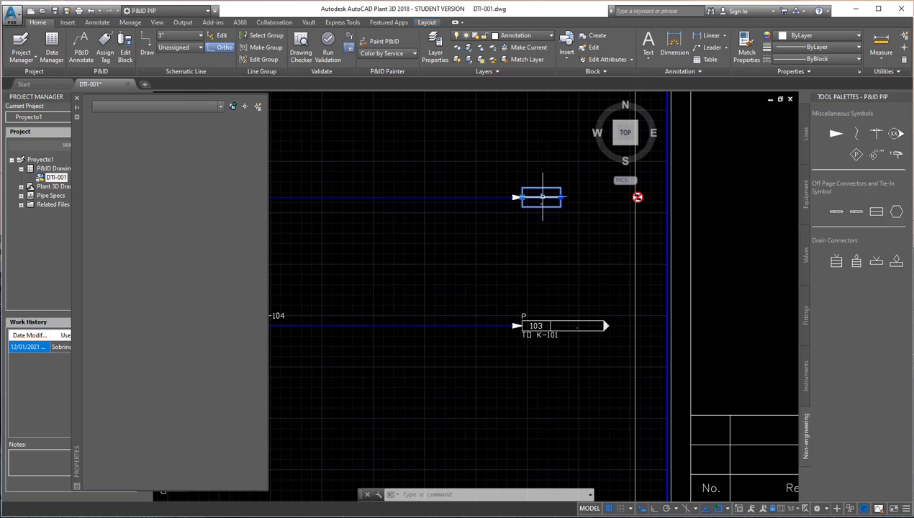
pyautogui.click(76, 98)
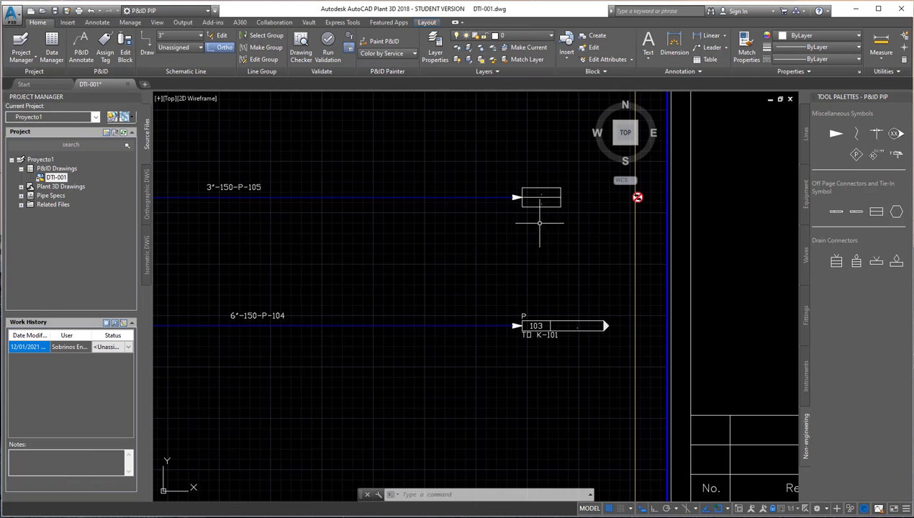
pyautogui.doubleClick(541, 197)
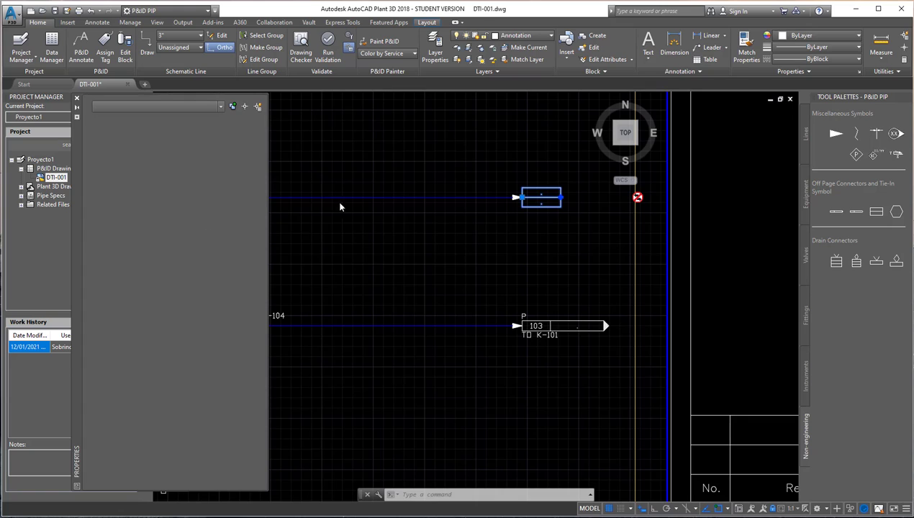
pyautogui.click(507, 242)
pyautogui.press('Escape')
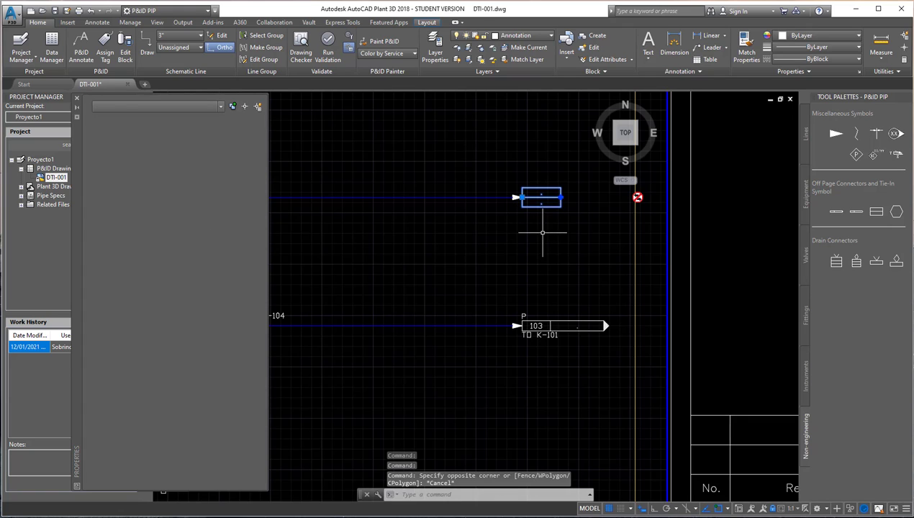
# - Set the connector's number to 501 in its properties
pyautogui.moveTo(542, 230); pyautogui.dragTo(541, 205)
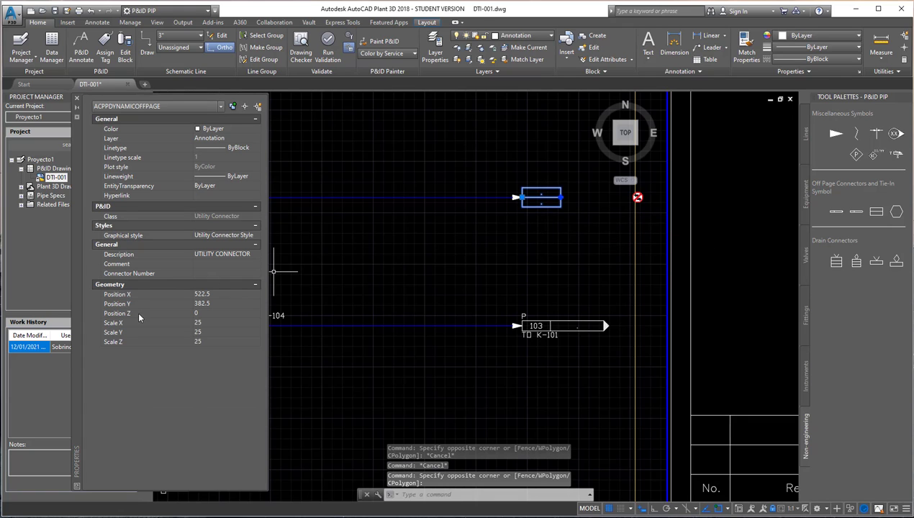
pyautogui.click(209, 273)
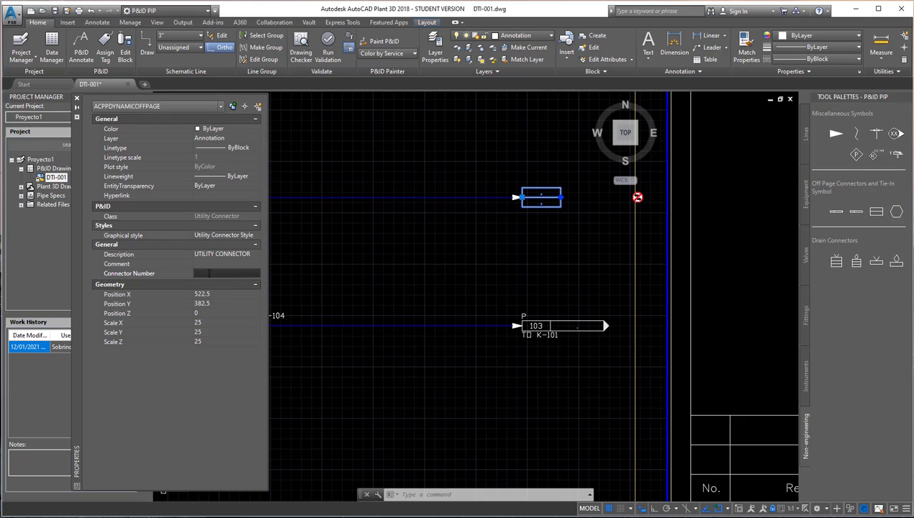
pyautogui.write('501')
pyautogui.press('Return')
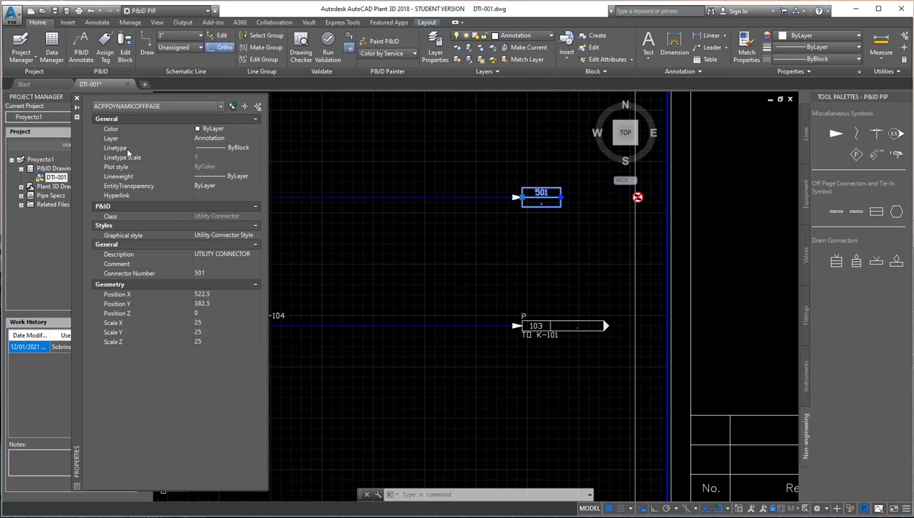
pyautogui.click(76, 98)
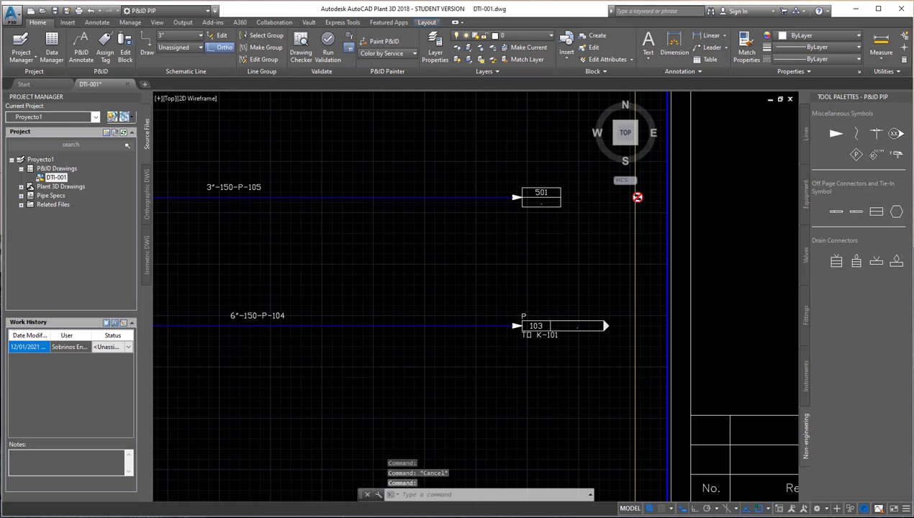
pyautogui.scroll(-2, 498, 285)
pyautogui.scroll(-2, 577, 306)
pyautogui.scroll(-2, 618, 305)
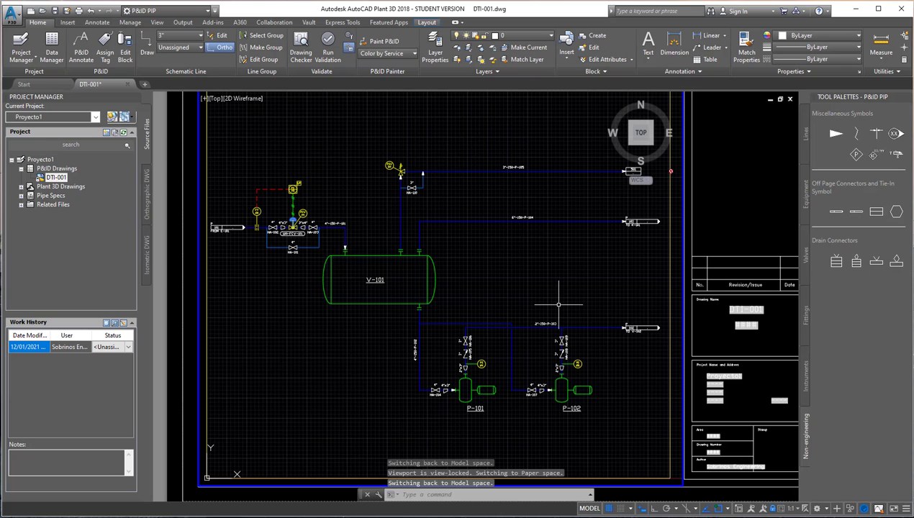
# - Create a new drawing DTI-002 under the project's P&ID Drawings and open it
pyautogui.click(56, 169)
pyautogui.rightClick(50, 168)
pyautogui.click(62, 174)
pyautogui.write('DTI-002.dwg')
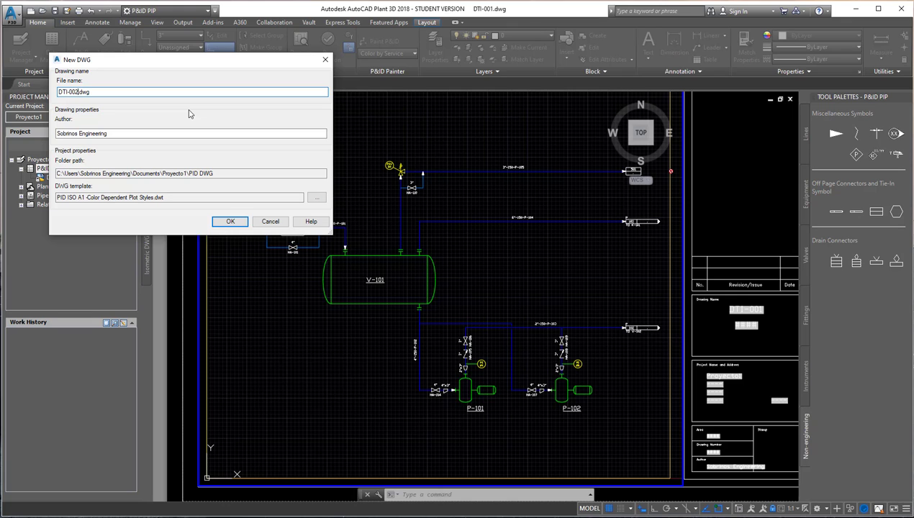
pyautogui.press('Return')
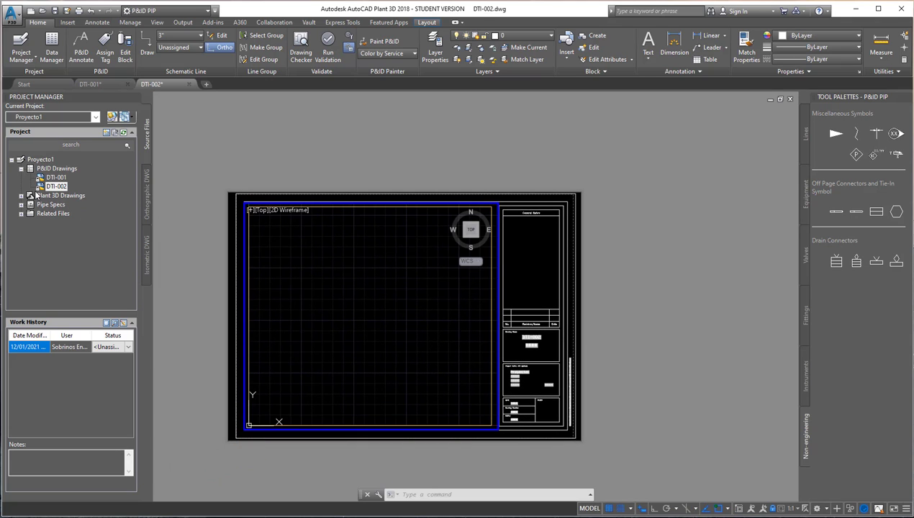
pyautogui.click(91, 84)
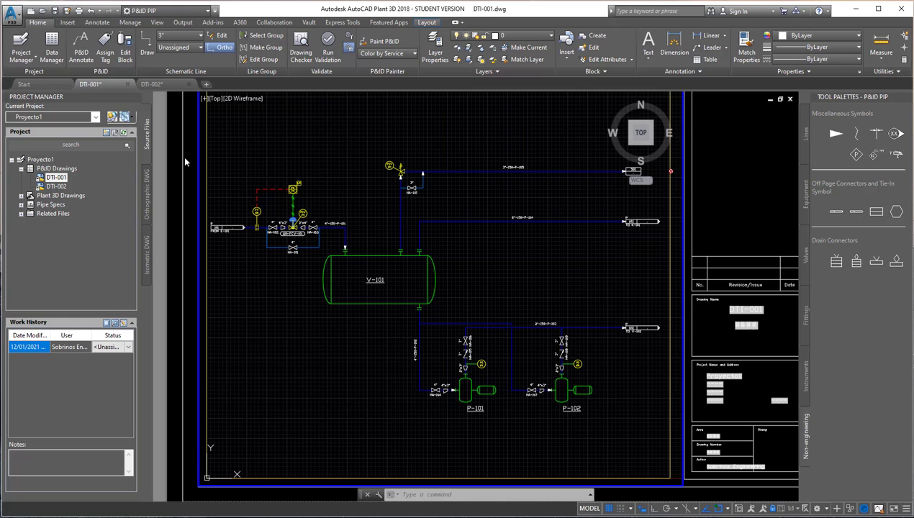
pyautogui.click(160, 84)
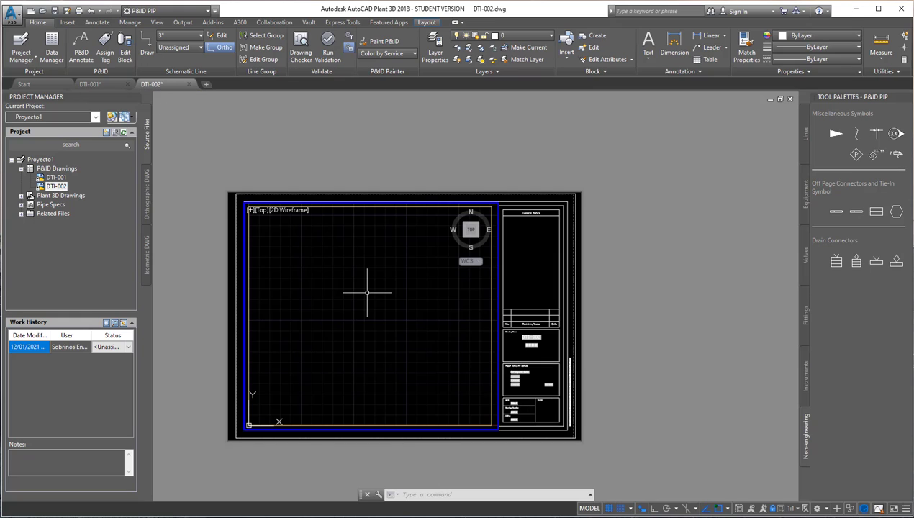
# - Pick a vertical vessel from the Equipment tool palette for placement
pyautogui.scroll(1, 339, 308)
pyautogui.scroll(1, 351, 306)
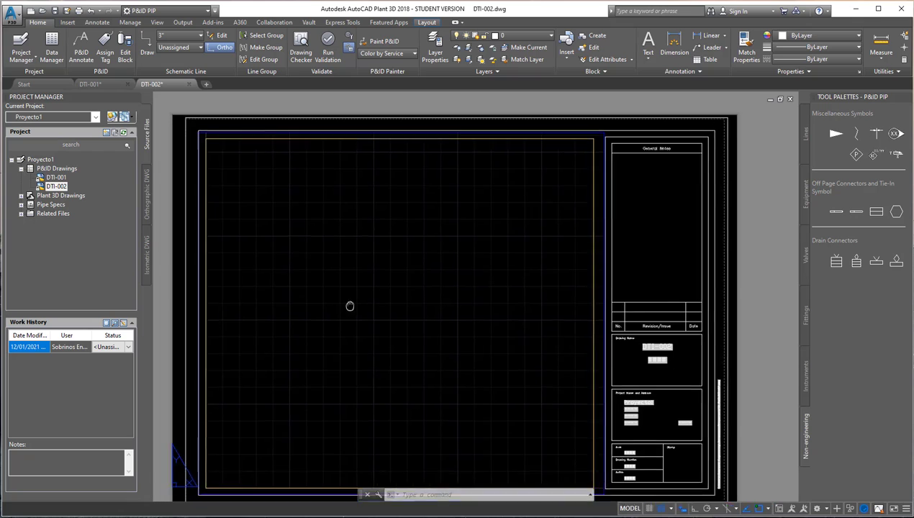
pyautogui.scroll(1, 351, 306)
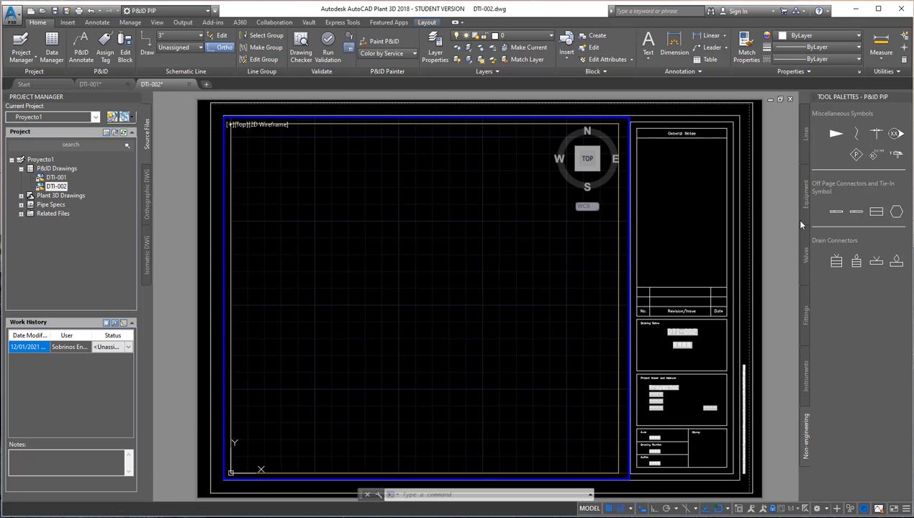
pyautogui.click(804, 194)
pyautogui.scroll(-2, 865, 423)
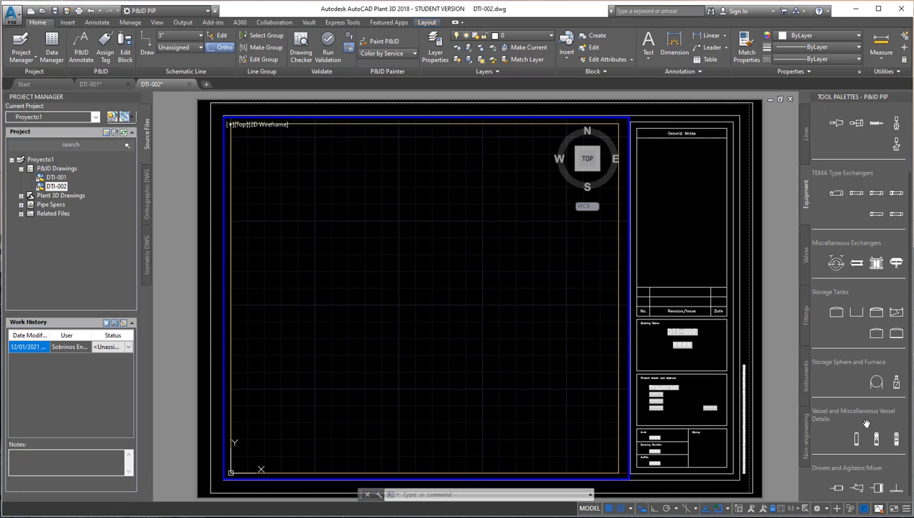
pyautogui.click(856, 439)
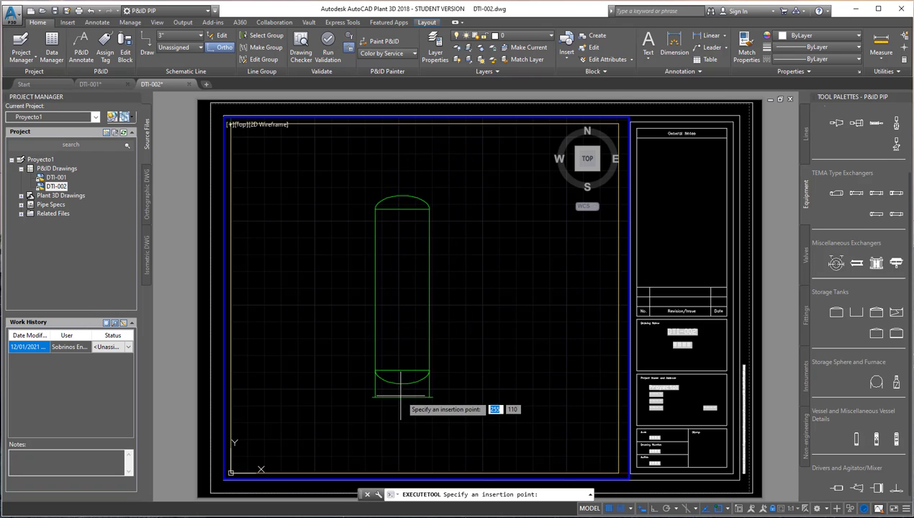
# - Place and scale the vertical vessel, tagging it V-102 with the label inside it
pyautogui.click(399, 392)
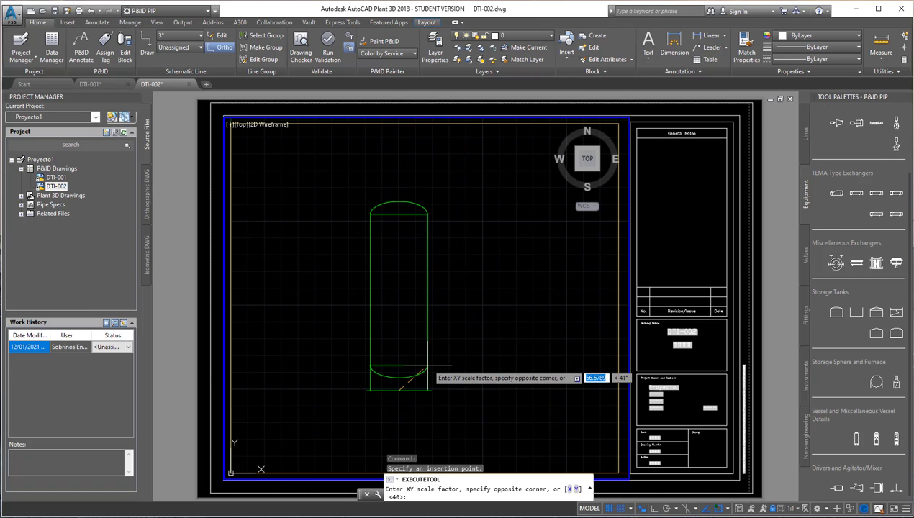
pyautogui.click(433, 343)
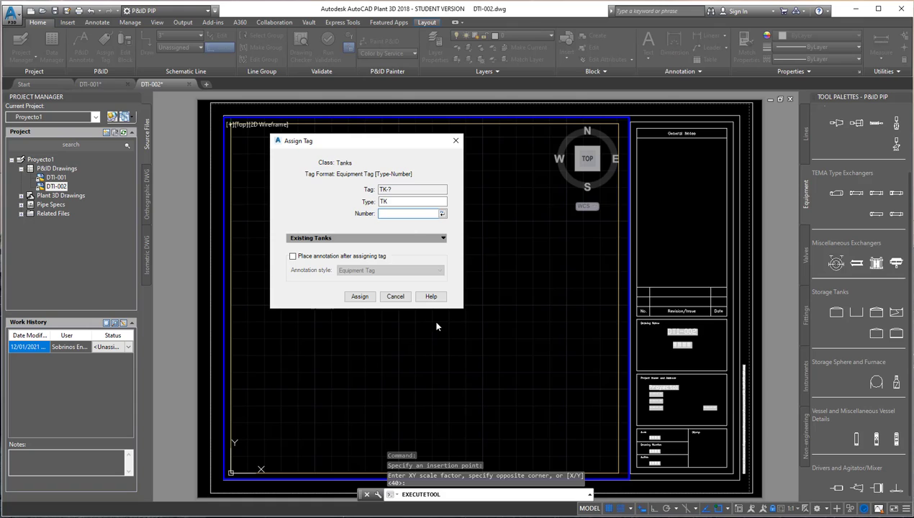
pyautogui.click(403, 200)
pyautogui.write('V')
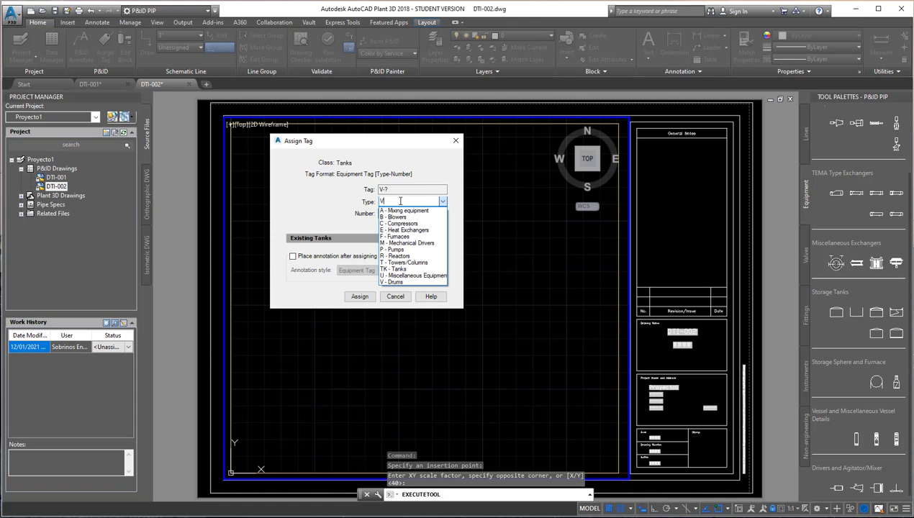
pyautogui.press('Tab')
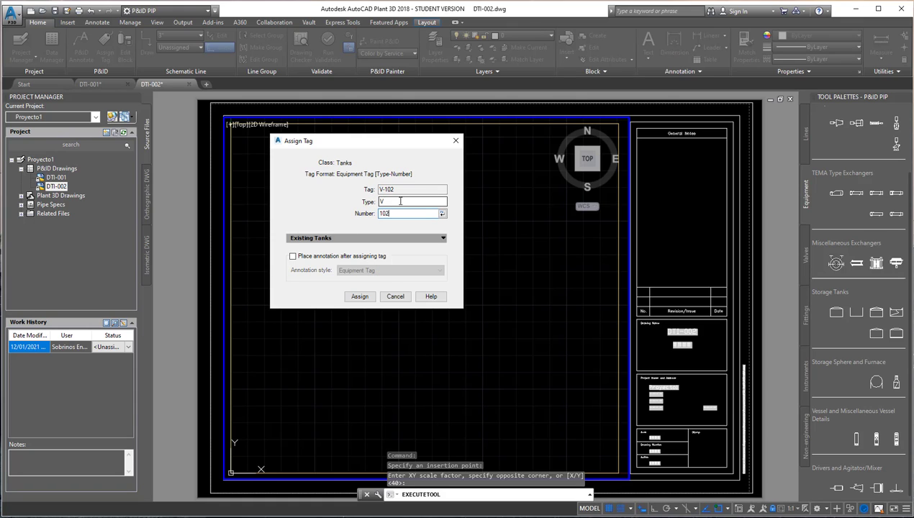
pyautogui.click(343, 256)
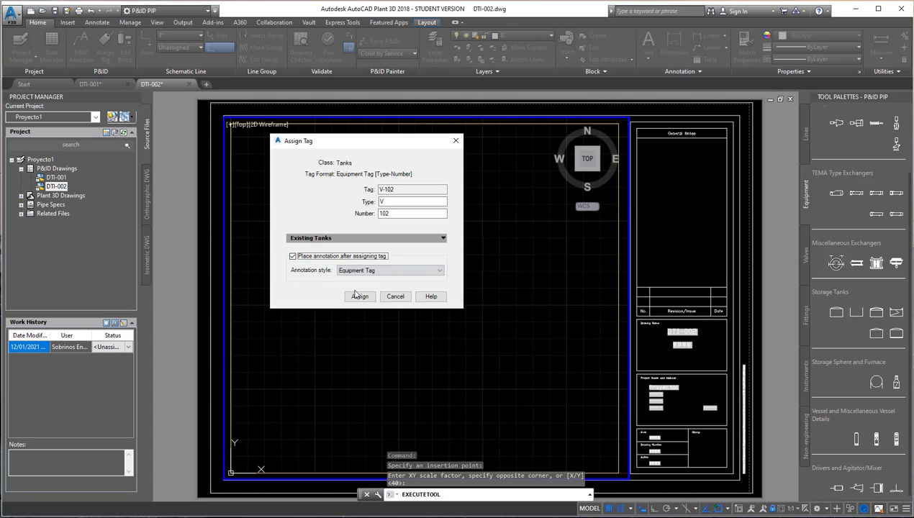
pyautogui.click(360, 296)
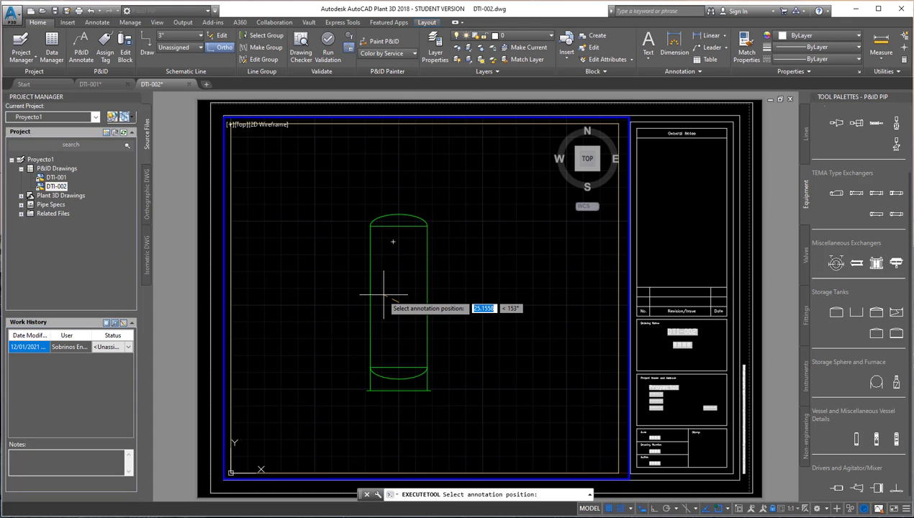
pyautogui.click(392, 302)
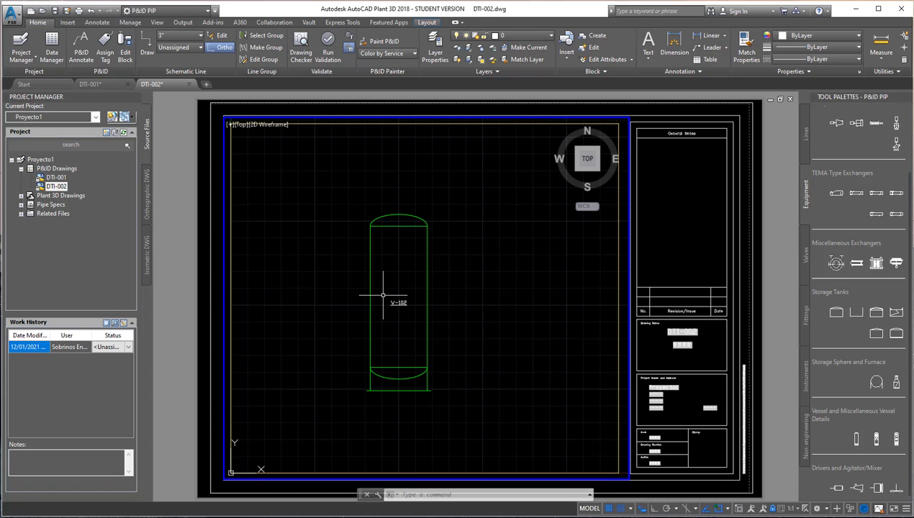
pyautogui.scroll(2, 421, 338)
pyautogui.scroll(-2, 421, 337)
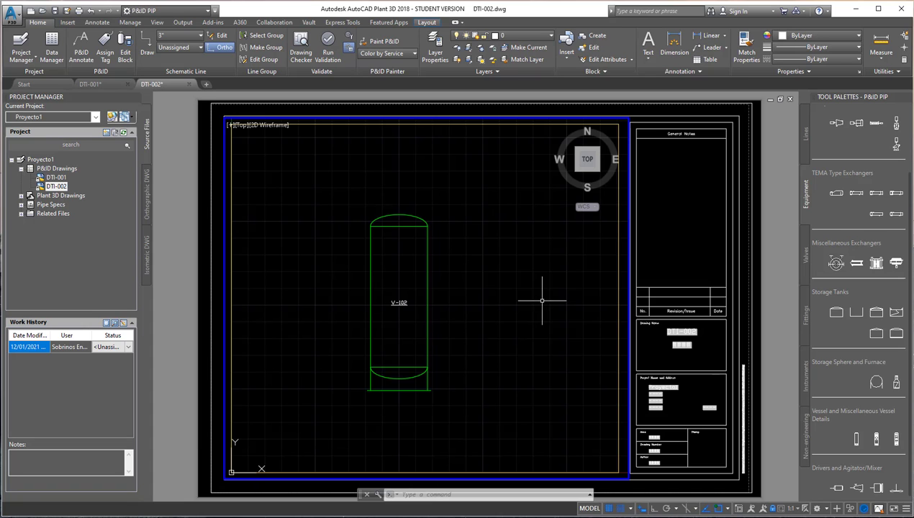
pyautogui.click(808, 150)
pyautogui.click(831, 137)
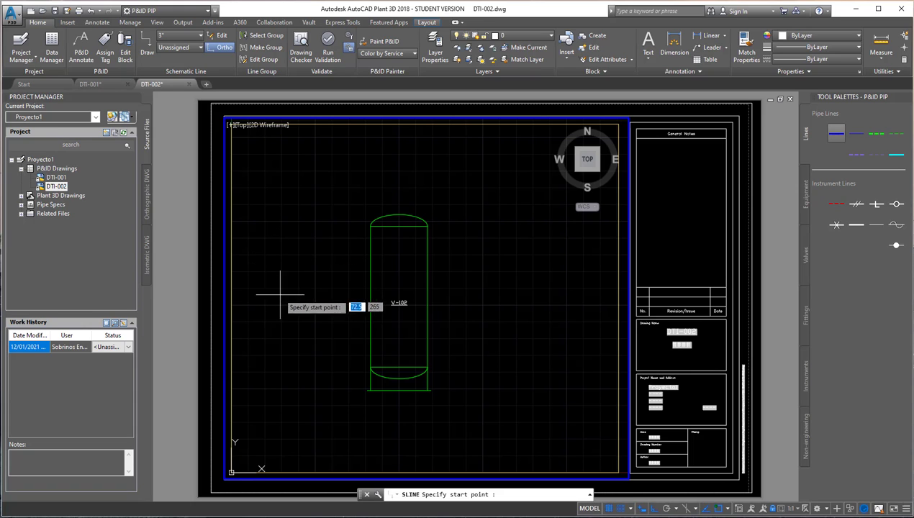
# - Draw a process line from left of the vessel to V-102's side
pyautogui.click(276, 305)
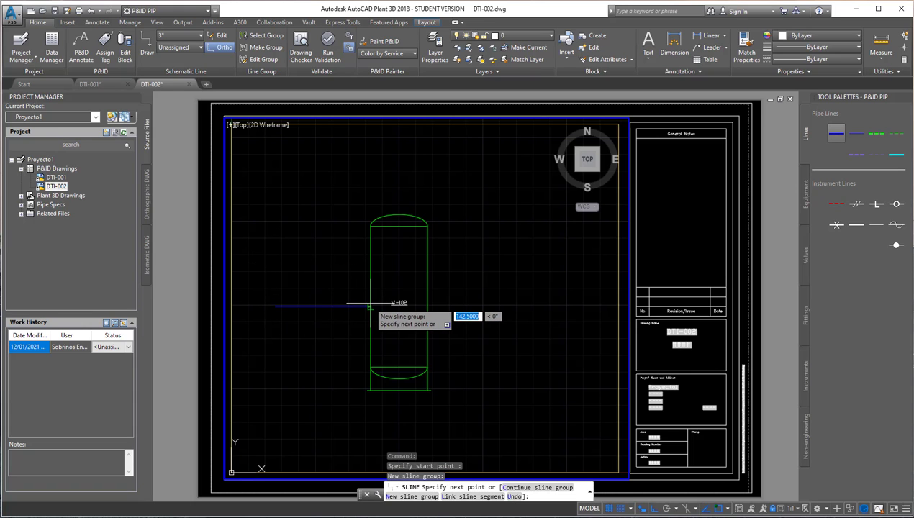
pyautogui.click(365, 306)
pyautogui.scroll(1, 339, 329)
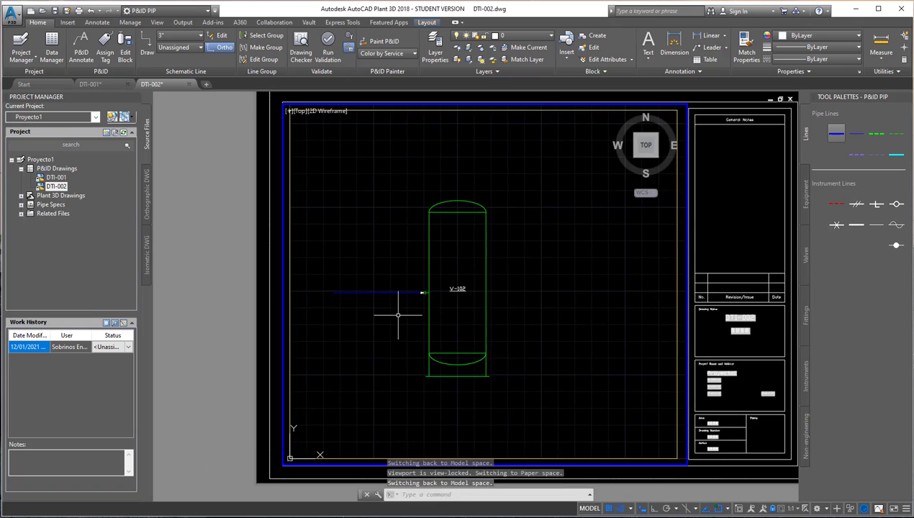
pyautogui.scroll(2, 394, 311)
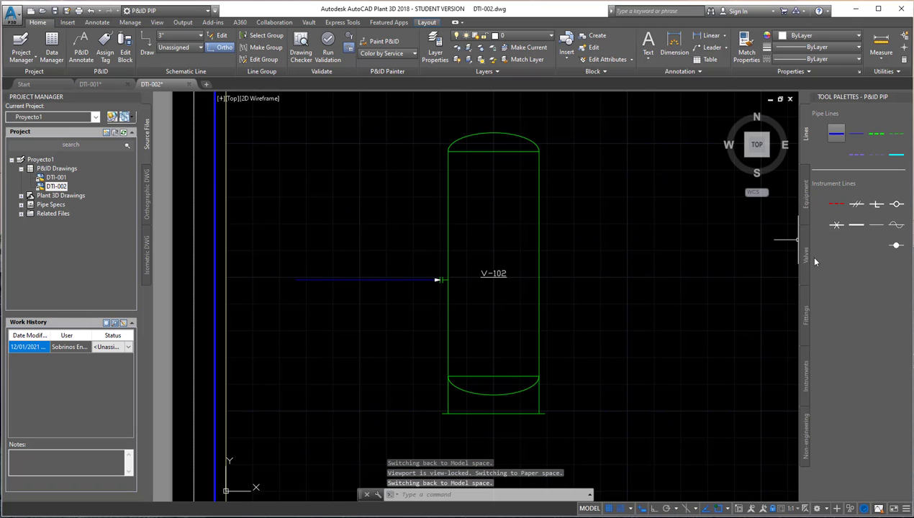
# - Place an off-page connector at the line's left end and select it
pyautogui.click(806, 376)
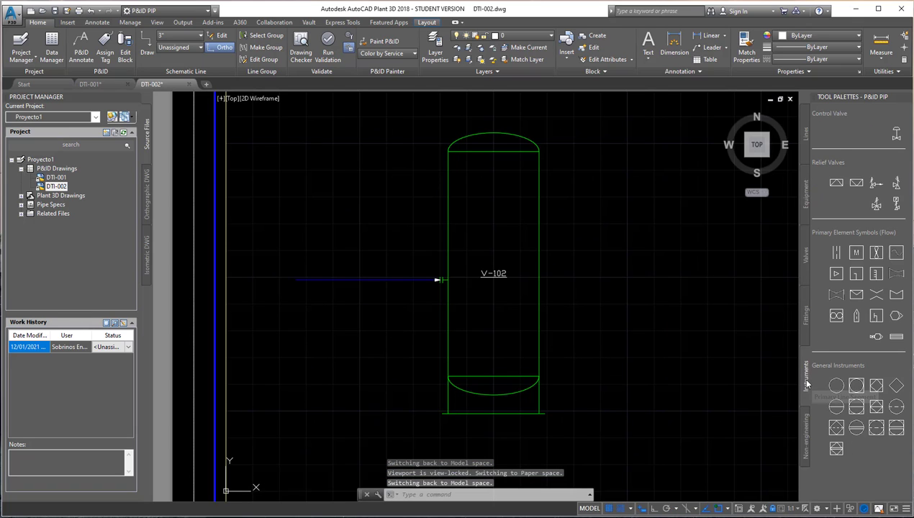
pyautogui.click(805, 435)
pyautogui.click(835, 211)
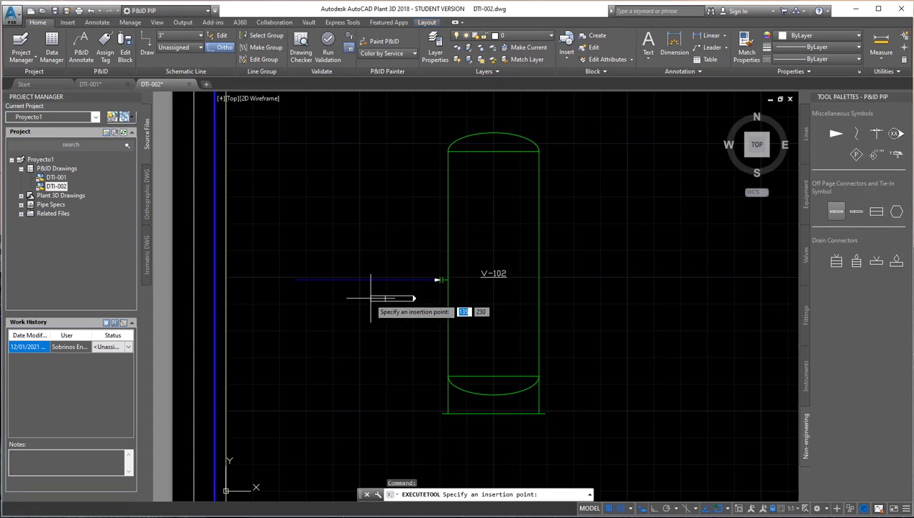
pyautogui.click(296, 279)
pyautogui.scroll(4, 265, 259)
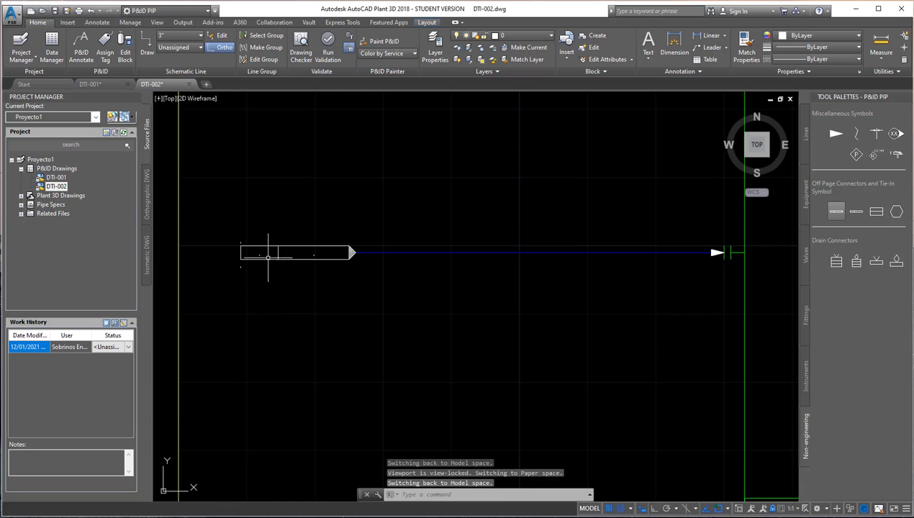
pyautogui.click(265, 252)
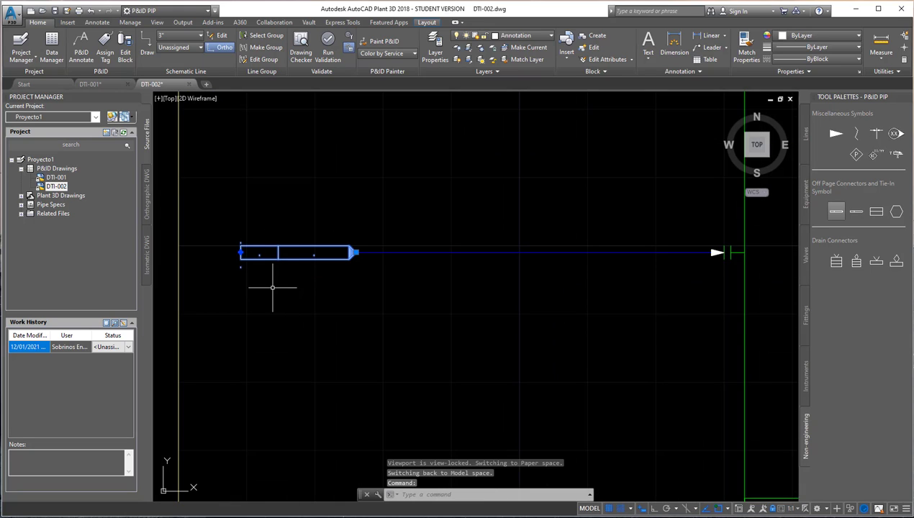
pyautogui.scroll(2, 233, 252)
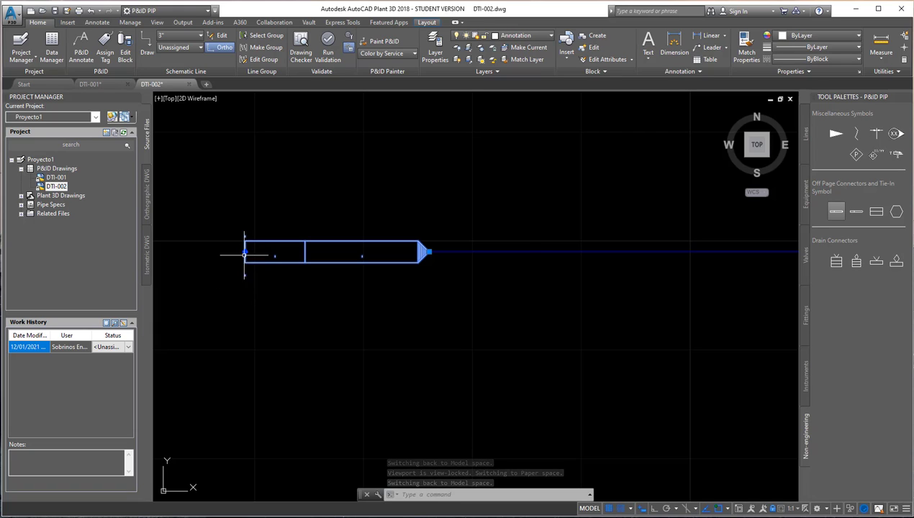
pyautogui.scroll(2, 243, 266)
pyautogui.scroll(-1, 241, 259)
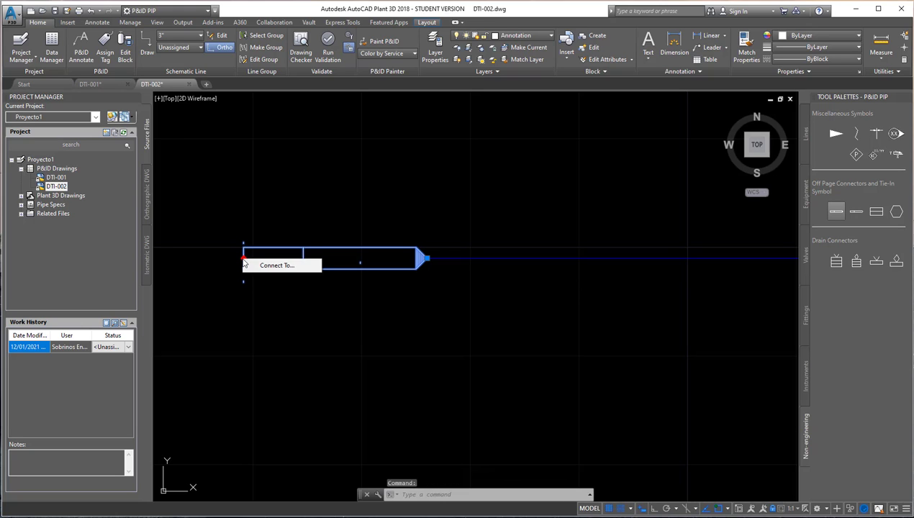
# - Link the connector to DTI-001's connector 102 (TO V-102) on line 3"-150-P-103
pyautogui.click(266, 271)
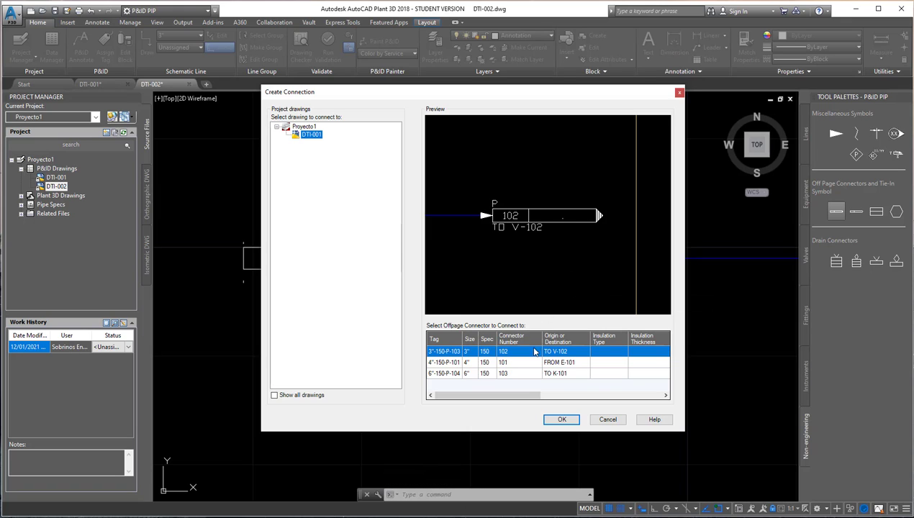
pyautogui.click(447, 362)
pyautogui.click(449, 375)
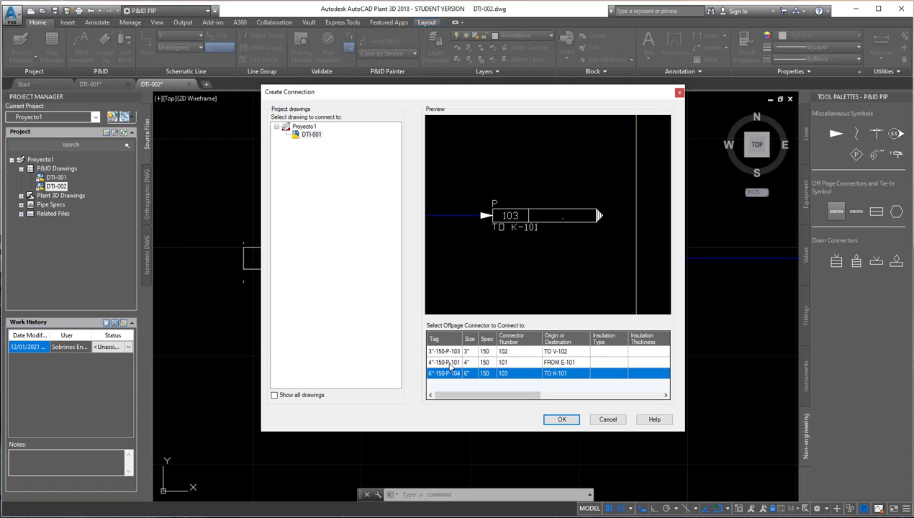
pyautogui.click(448, 352)
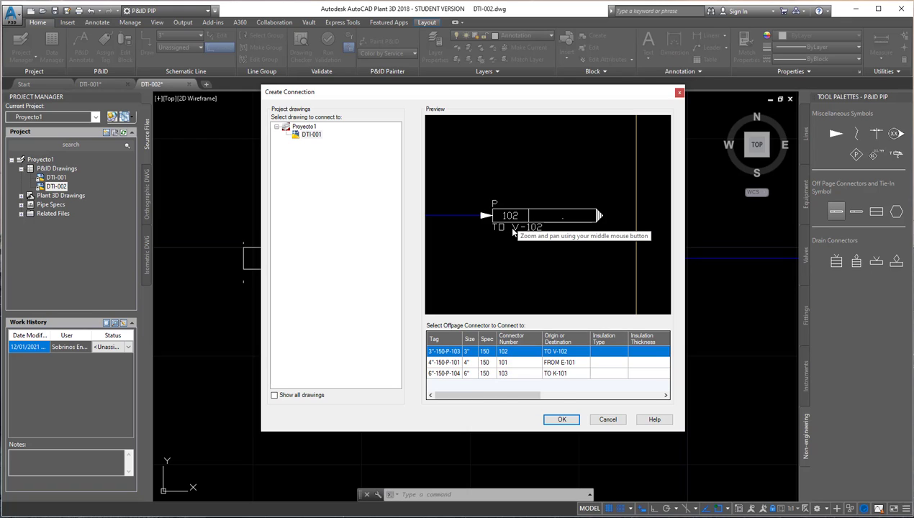
pyautogui.click(549, 420)
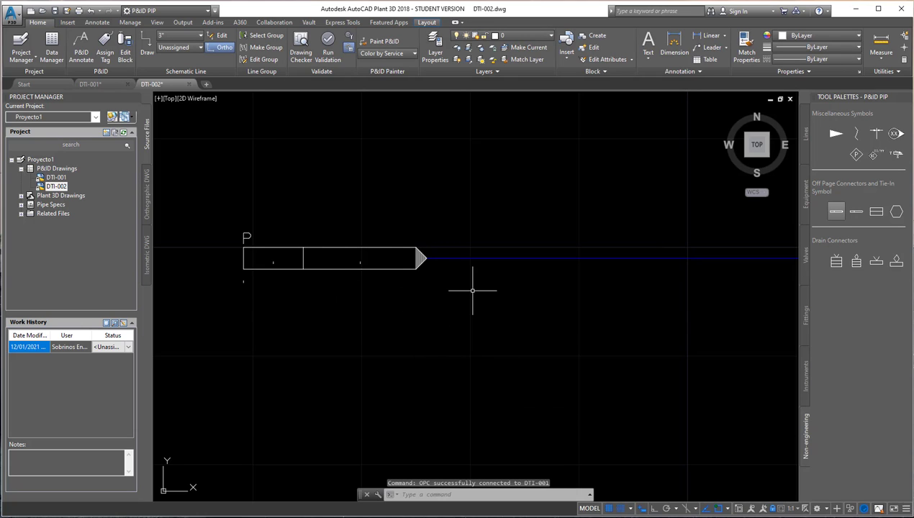
pyautogui.scroll(-2, 428, 292)
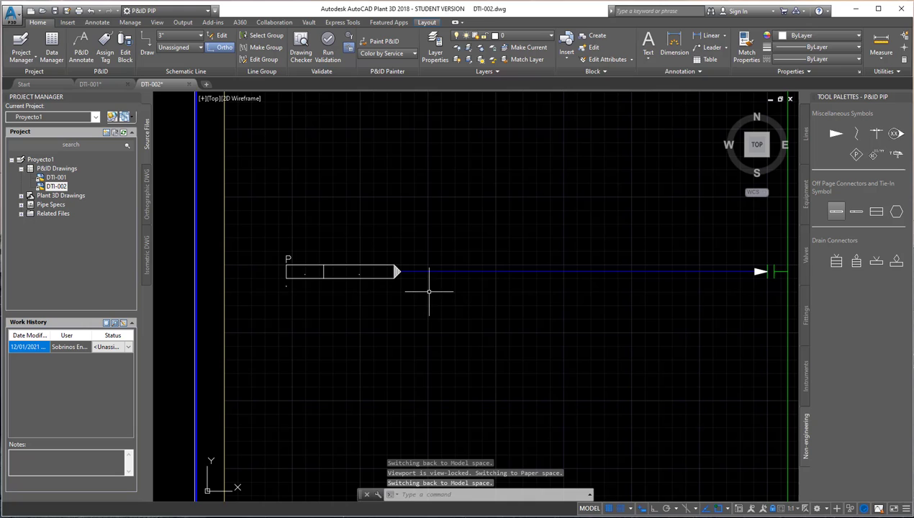
# - Tag the line 3"-150-P-103 with spec 150 and place its label above it
pyautogui.click(105, 43)
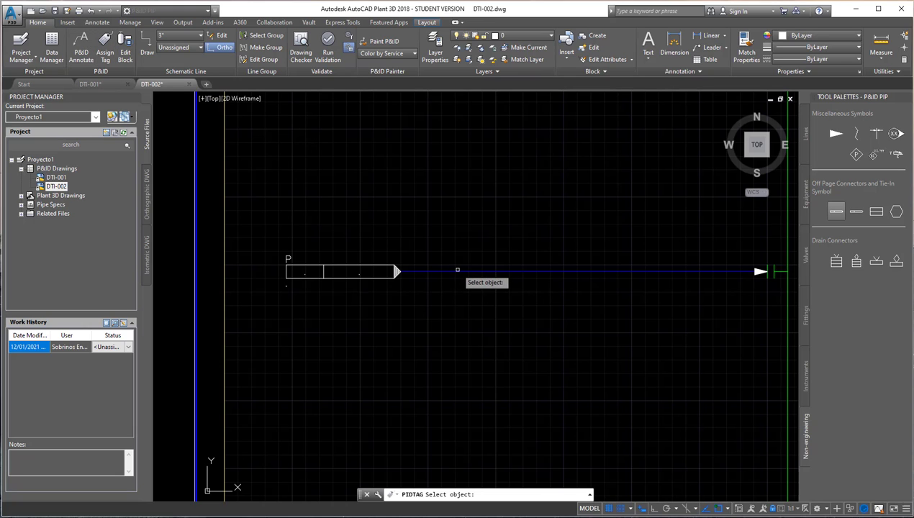
pyautogui.click(457, 270)
pyautogui.press('Return')
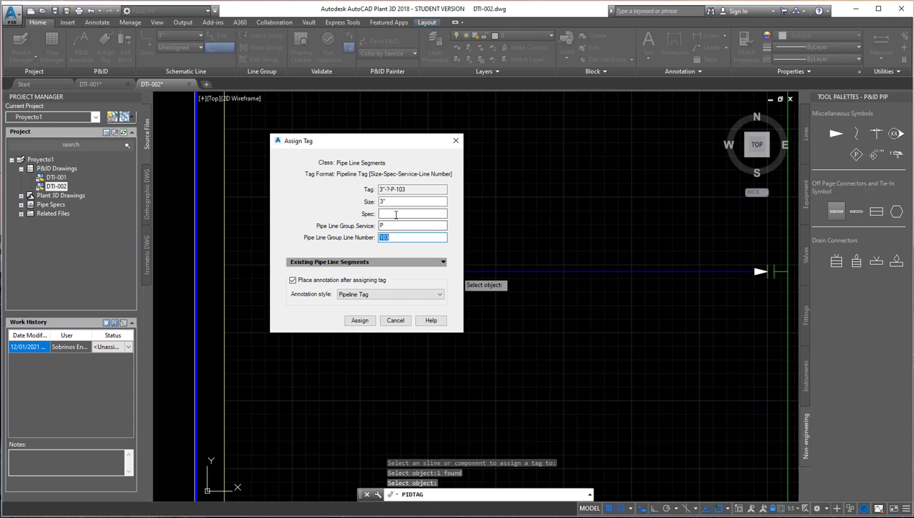
pyautogui.click(395, 214)
pyautogui.write('150')
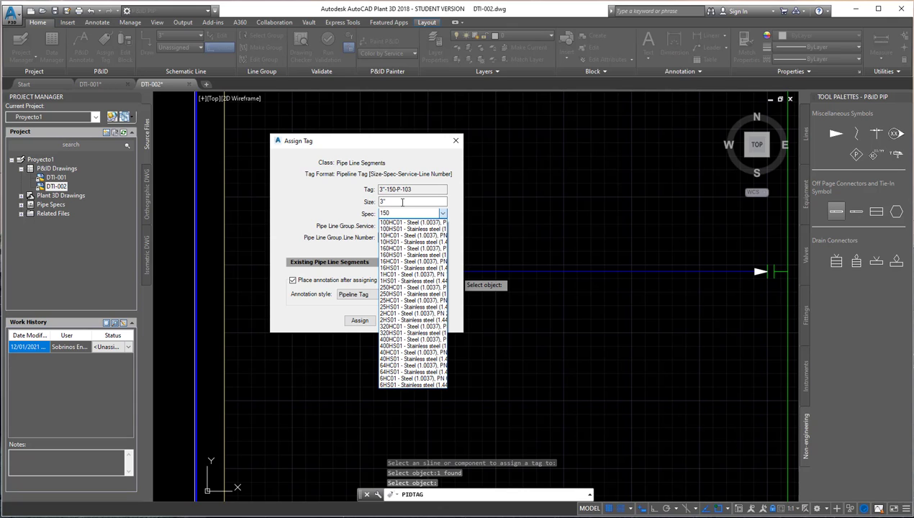
pyautogui.click(403, 202)
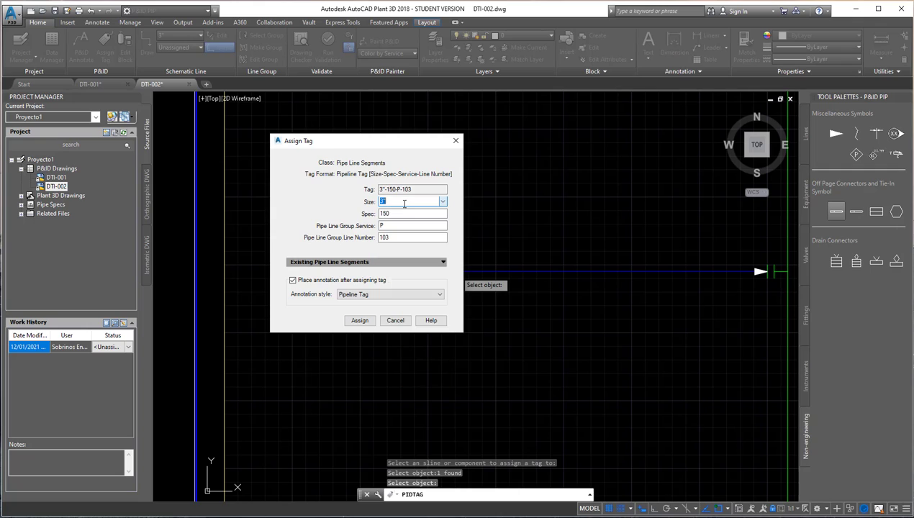
pyautogui.click(402, 202)
pyautogui.click(360, 321)
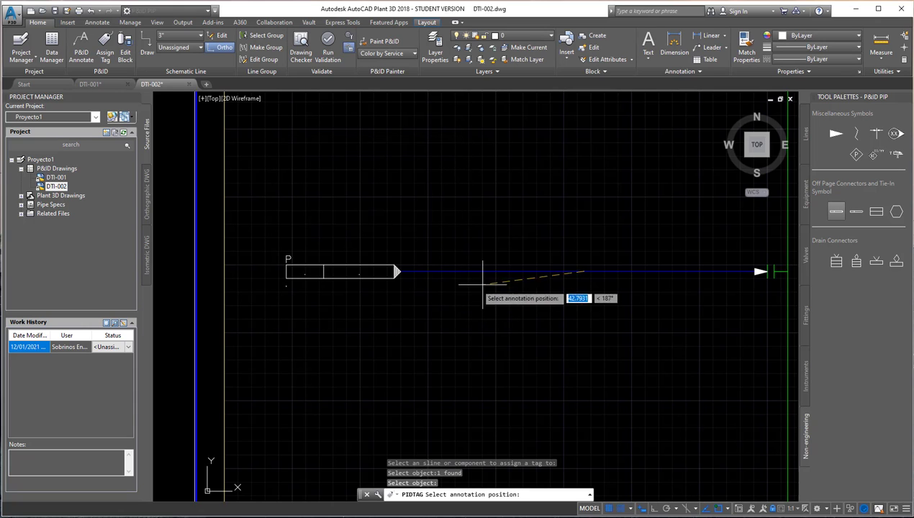
pyautogui.click(652, 509)
pyautogui.write('5')
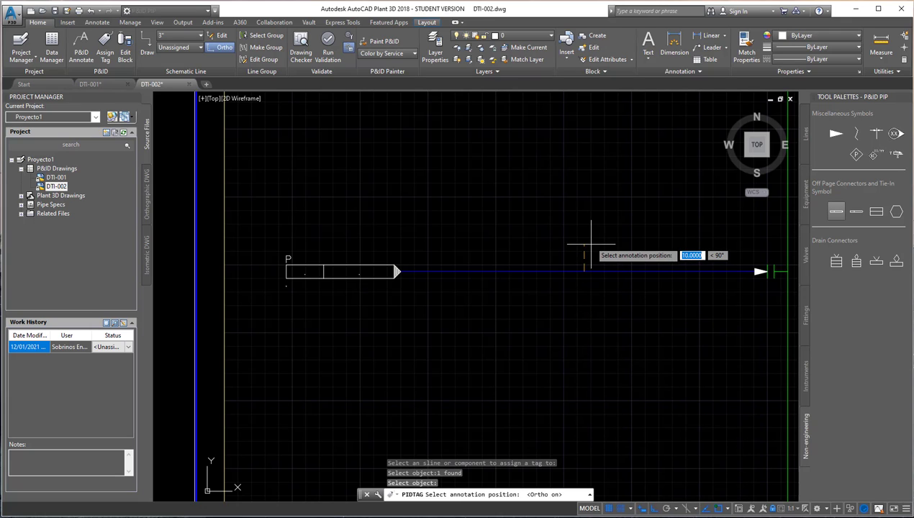
pyautogui.press('Return')
pyautogui.press('Escape')
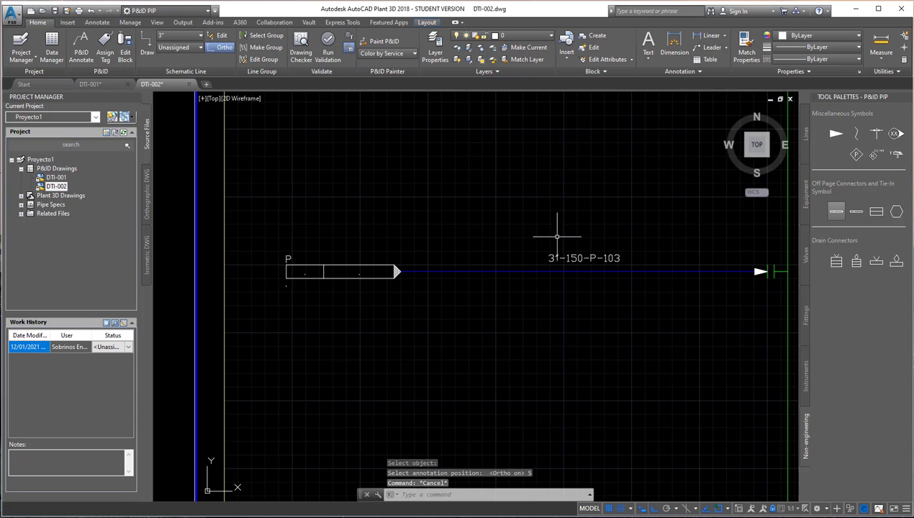
# - Set the DTI-002 connector's number to 102 and origin to FROM P-101/102
pyautogui.doubleClick(323, 270)
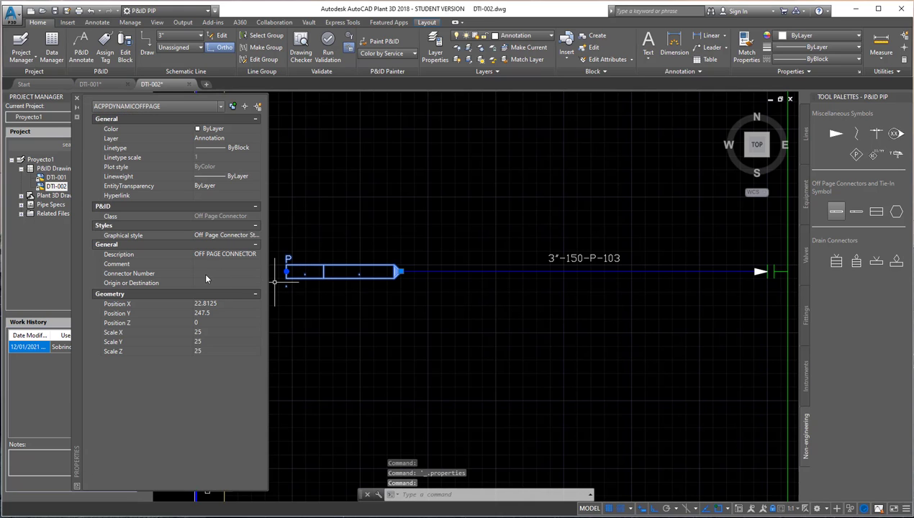
pyautogui.click(226, 273)
pyautogui.write('10')
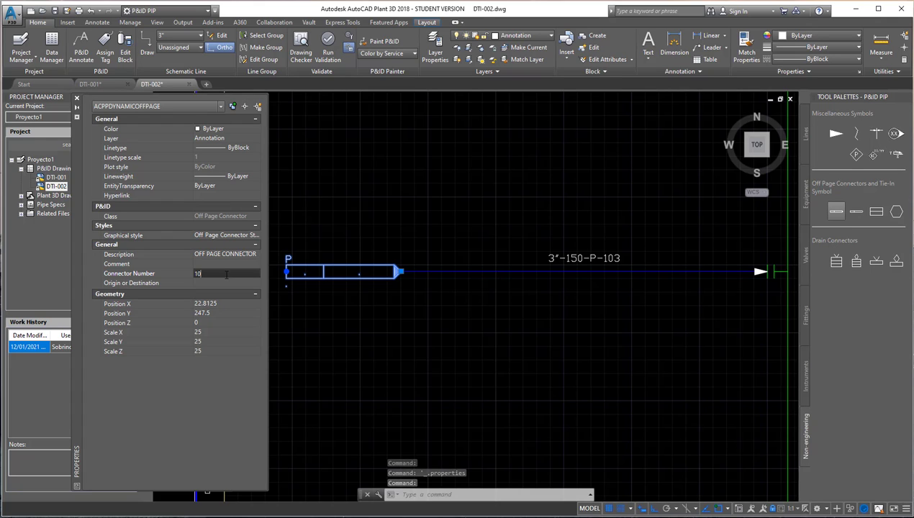
pyautogui.write('2')
pyautogui.click(230, 285)
pyautogui.write('T')
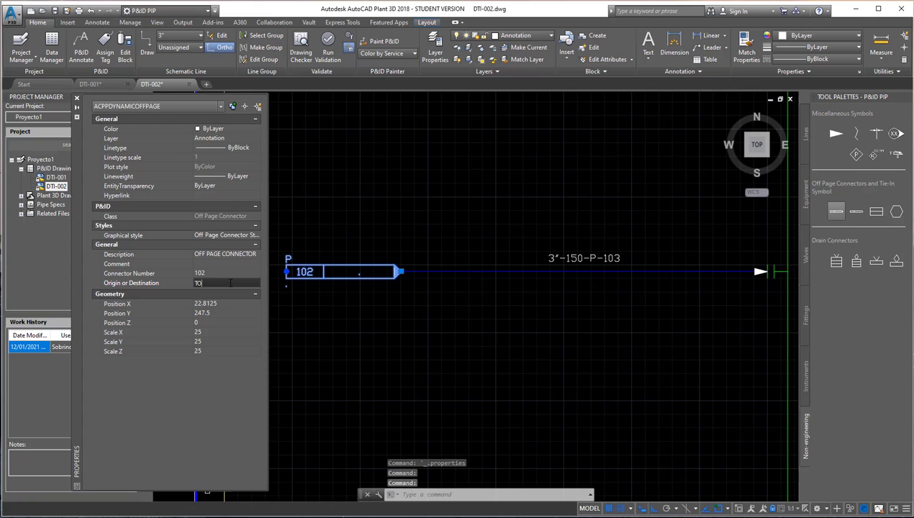
pyautogui.write('FRO')
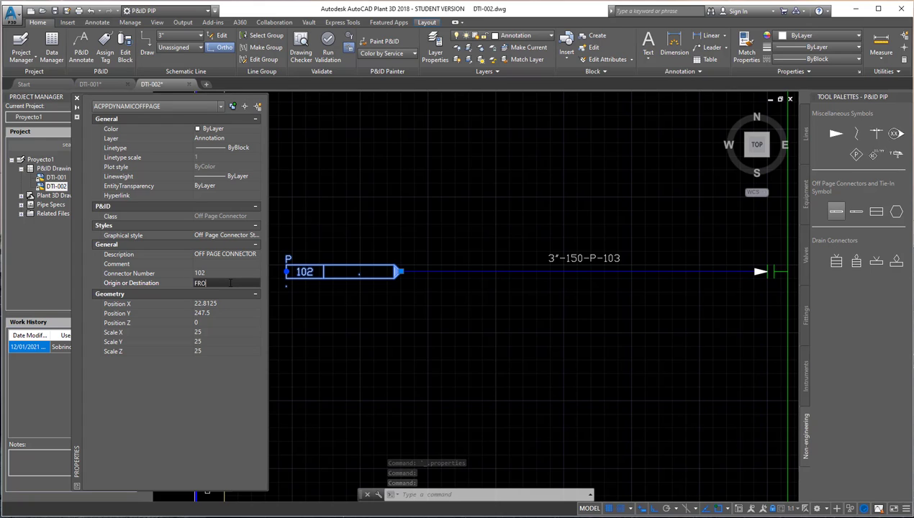
pyautogui.write('M P-101/102')
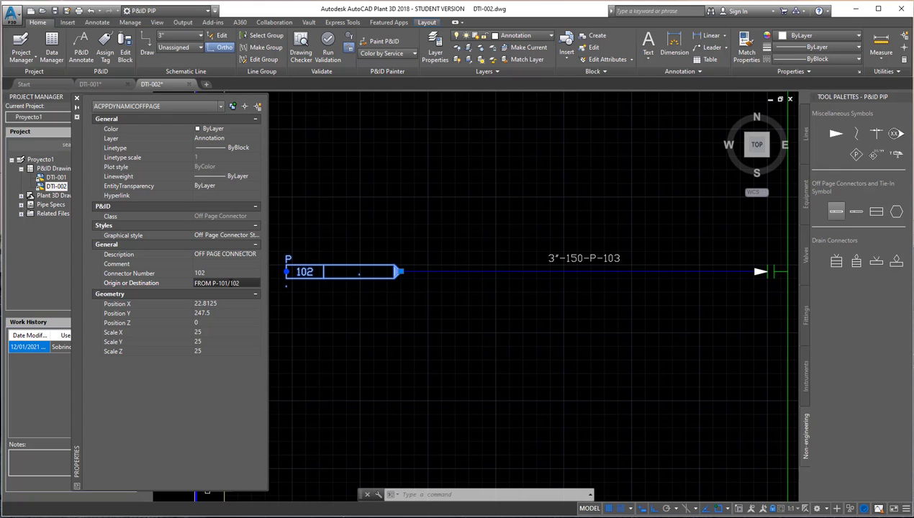
pyautogui.press('Return')
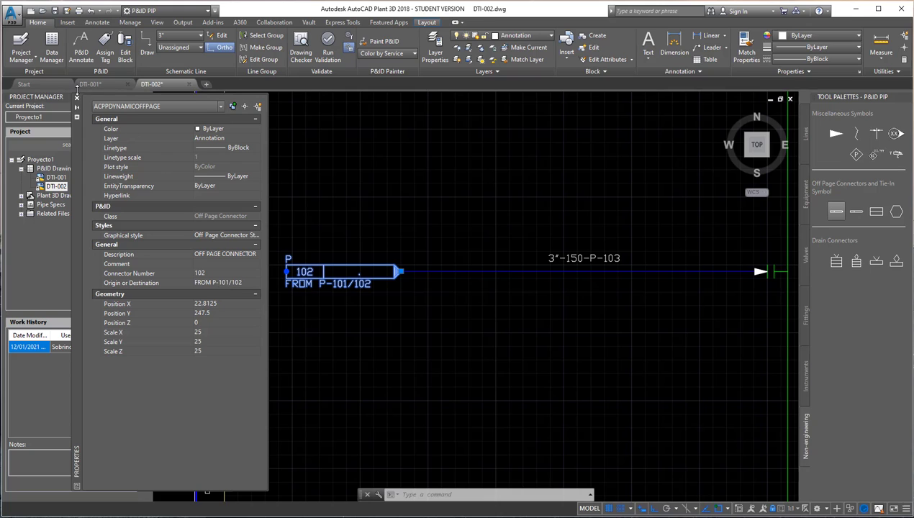
pyautogui.click(77, 97)
pyautogui.press('Escape')
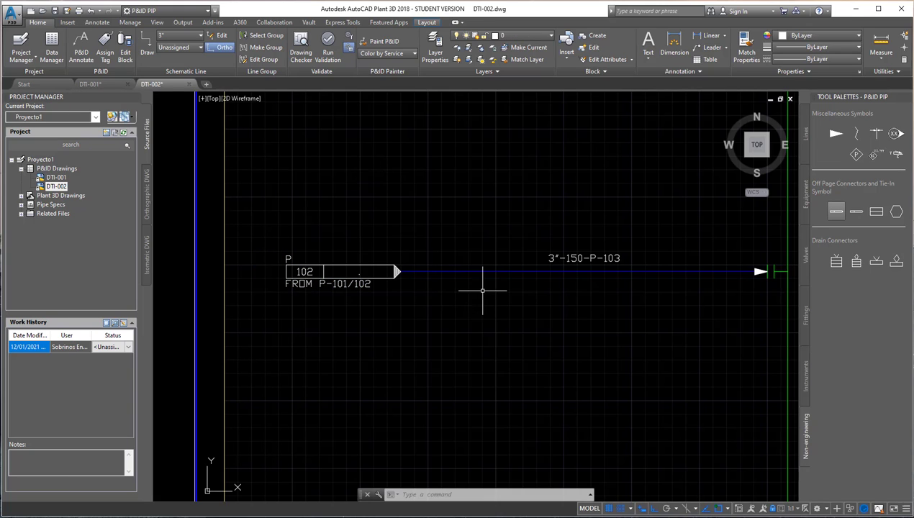
# - Jump from connector 102 to DTI-001 and zoom around its connector 102 TO V-102
pyautogui.click(321, 273)
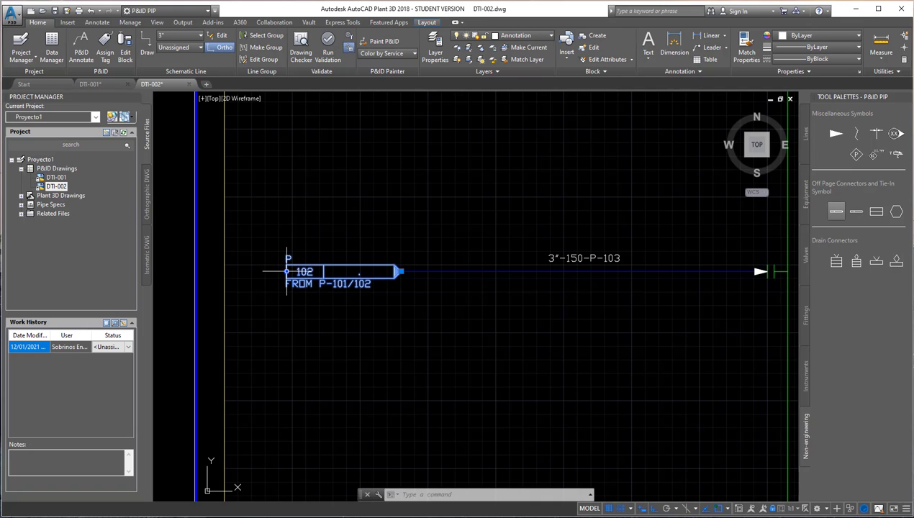
pyautogui.moveTo(287, 272)
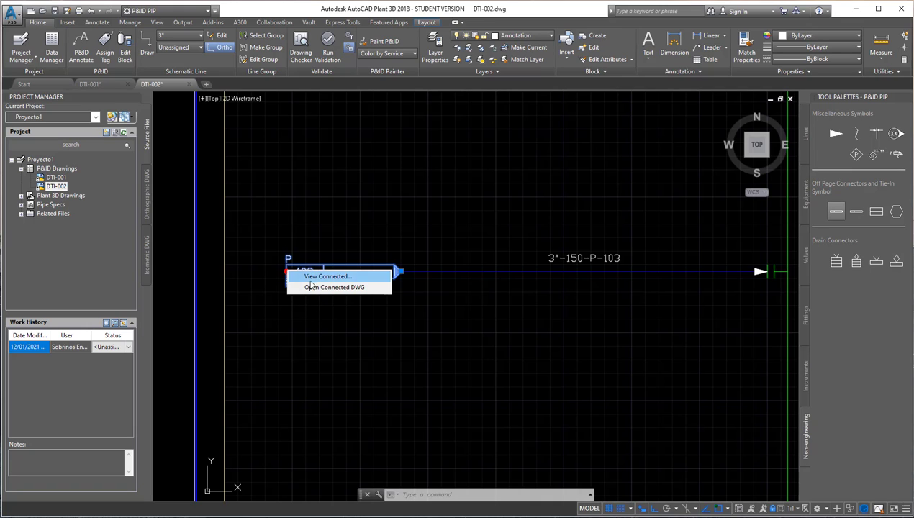
pyautogui.click(325, 287)
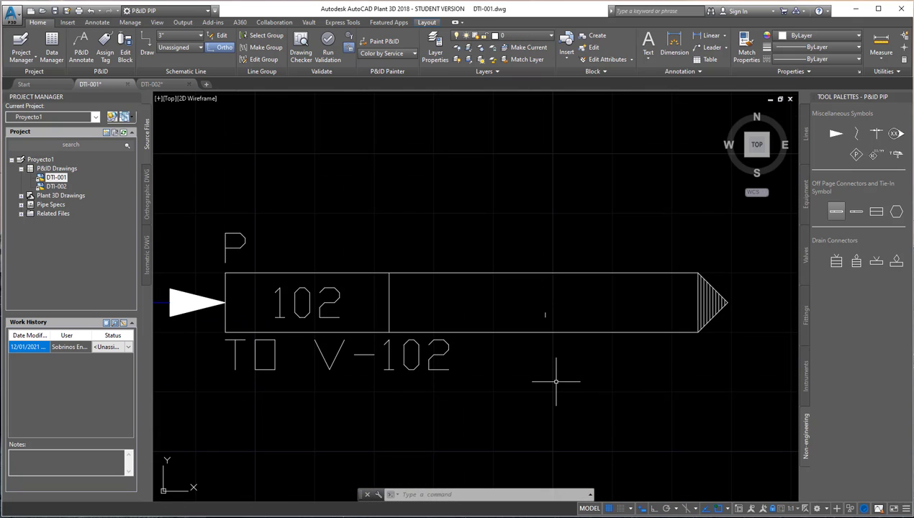
pyautogui.scroll(-2, 555, 382)
pyautogui.scroll(-5, 551, 380)
pyautogui.scroll(-3, 550, 378)
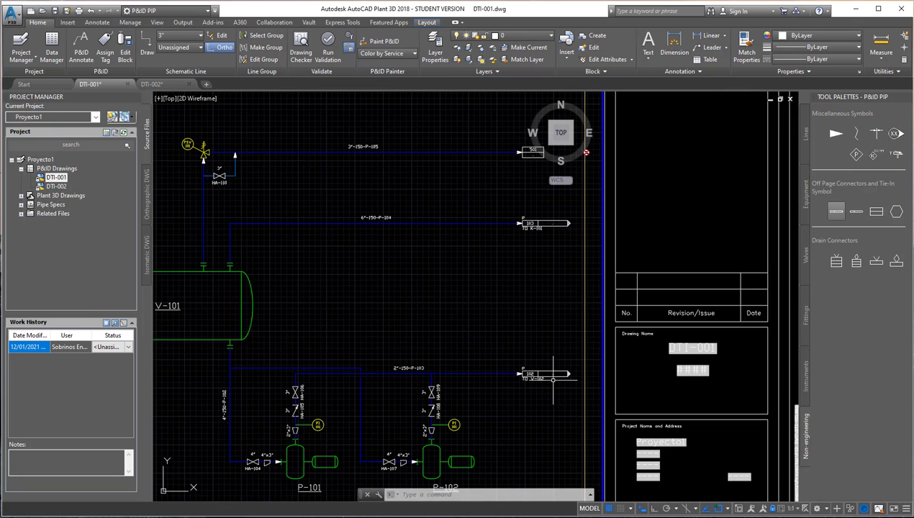
pyautogui.scroll(-2, 547, 291)
pyautogui.scroll(-2, 562, 291)
pyautogui.scroll(-2, 564, 290)
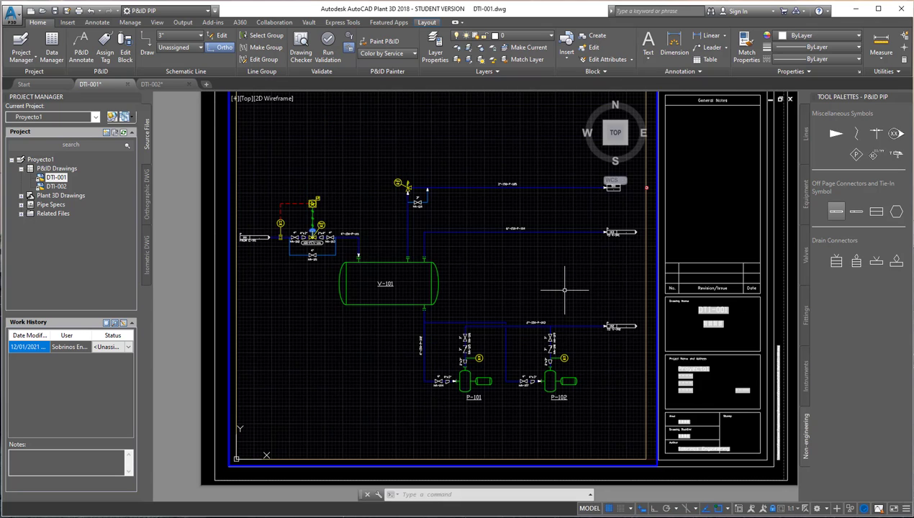
pyautogui.scroll(2, 564, 290)
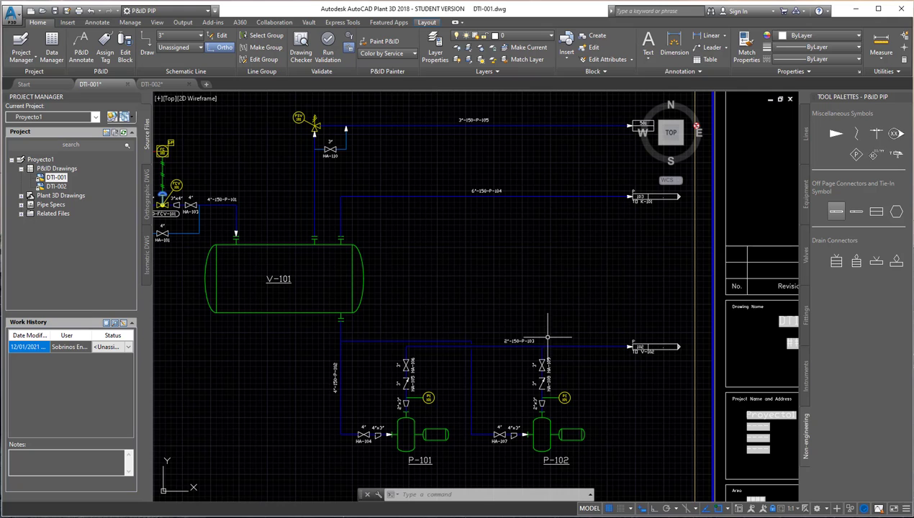
pyautogui.scroll(4, 513, 348)
pyautogui.scroll(-2, 537, 327)
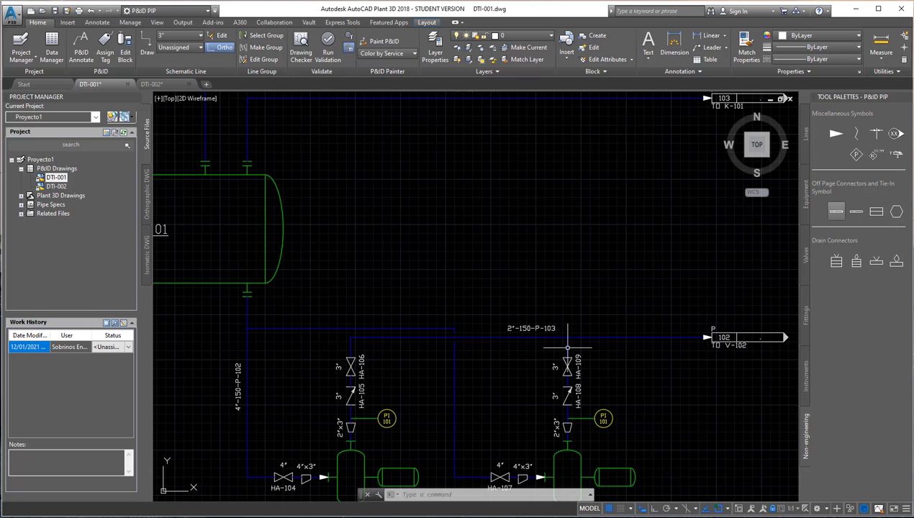
# - Delete the old 2"-150-P-103 pipeline tag from the line 103 pipe
pyautogui.scroll(3, 526, 348)
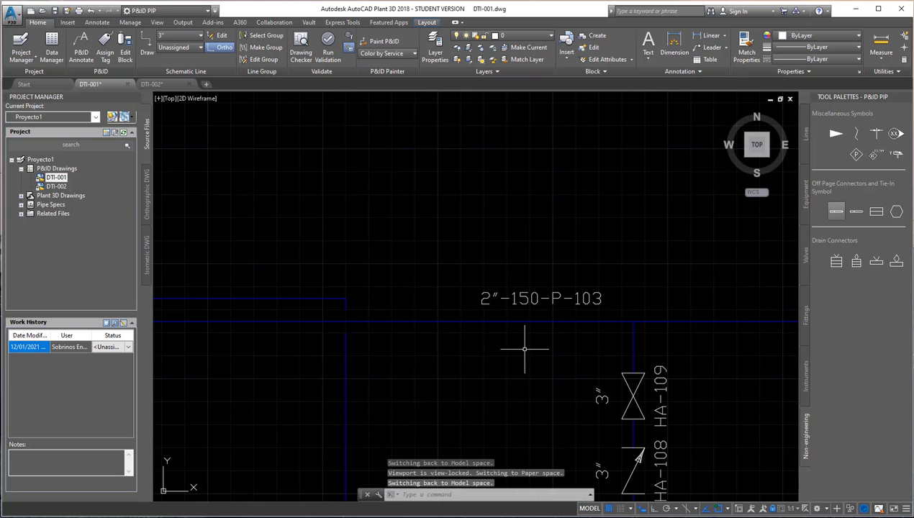
pyautogui.scroll(-2, 504, 341)
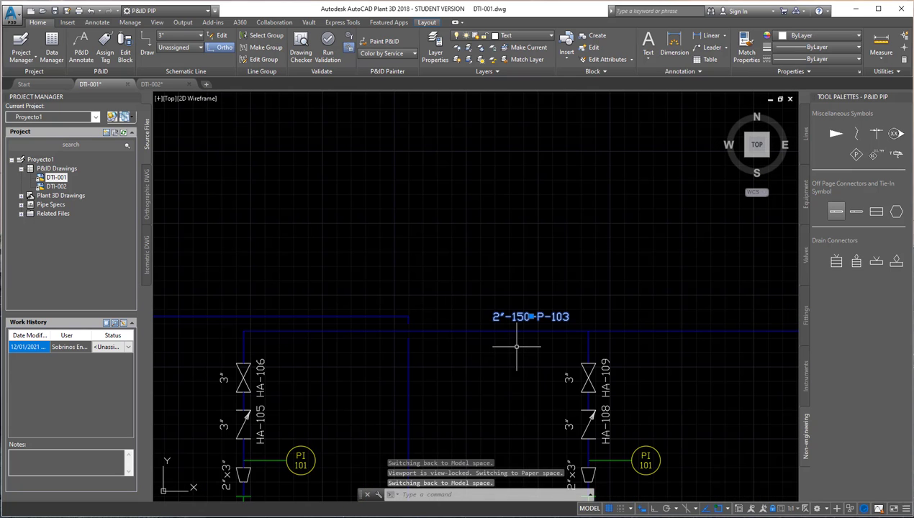
pyautogui.scroll(-3, 518, 351)
pyautogui.moveTo(508, 352); pyautogui.dragTo(527, 327, button='middle')
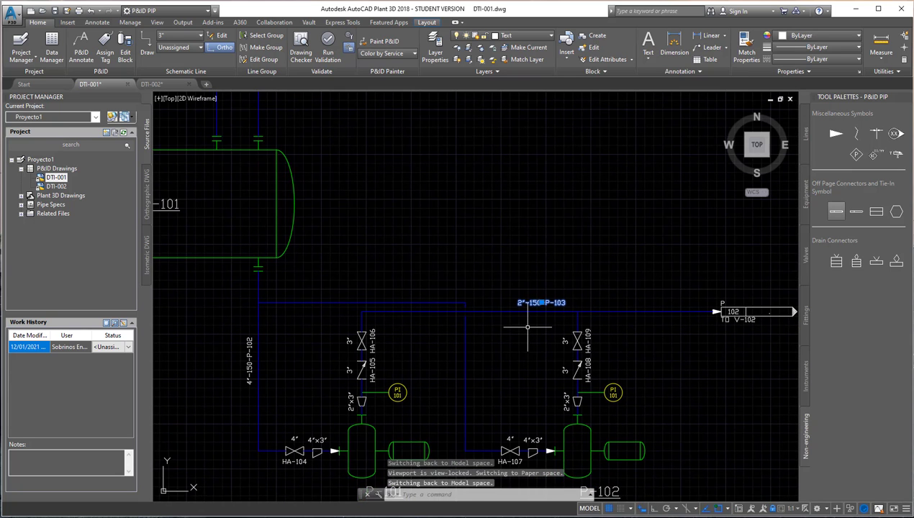
pyautogui.doubleClick(558, 303)
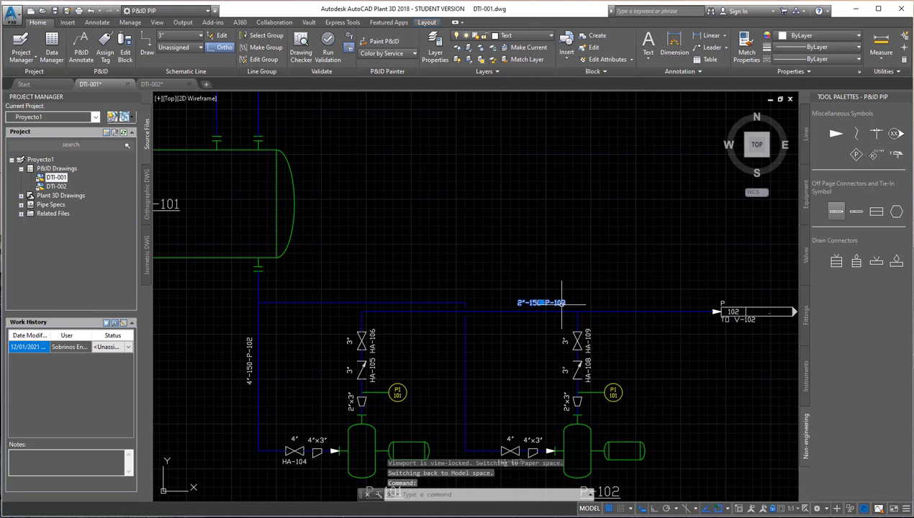
pyautogui.click(280, 278)
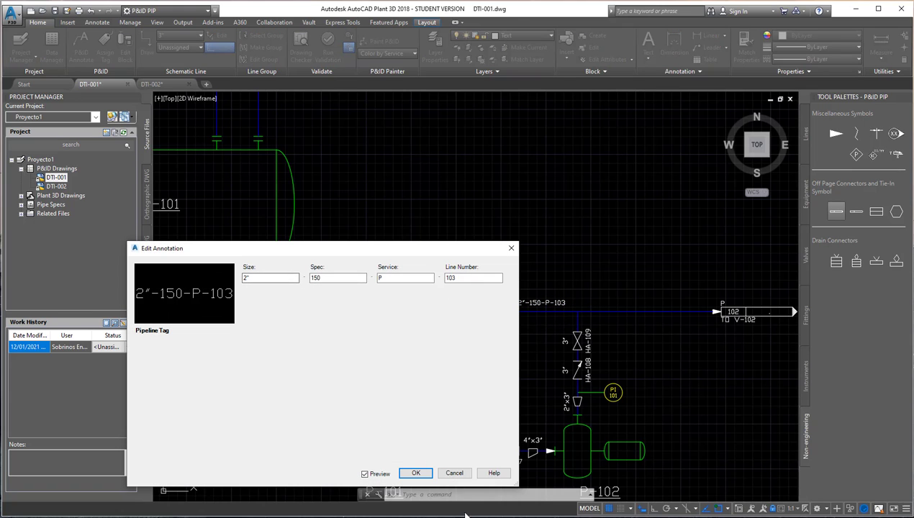
pyautogui.click(454, 472)
pyautogui.click(541, 308)
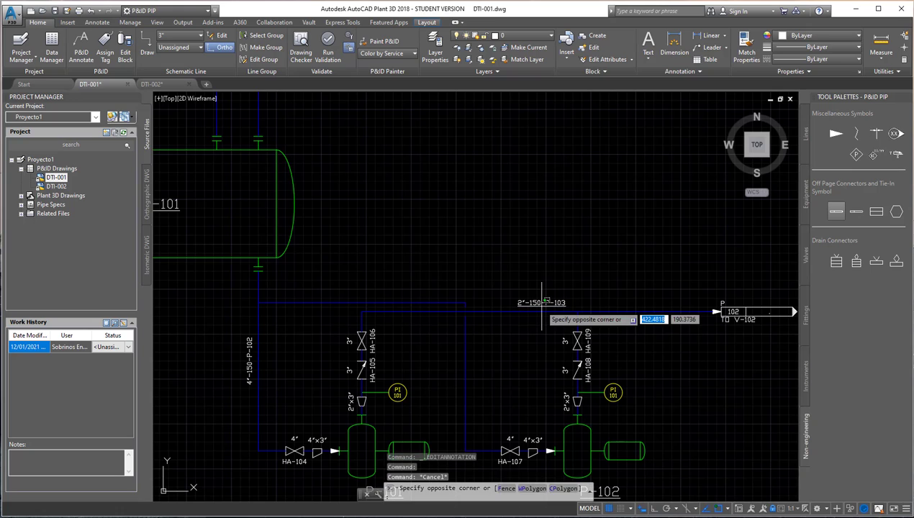
pyautogui.click(542, 302)
pyautogui.press('Delete')
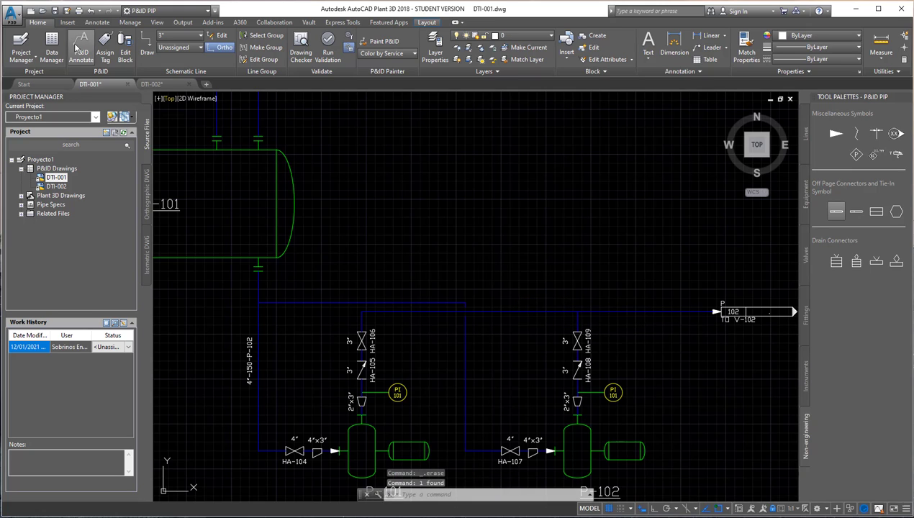
# - Assign the 3"-150-P-103 tag to the line 103 pipe and place it above the pipe with Ortho on
pyautogui.click(104, 38)
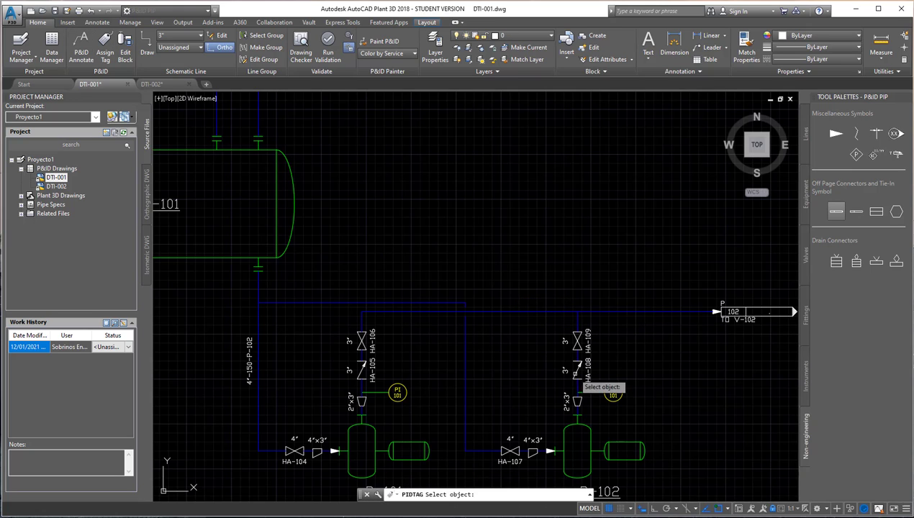
pyautogui.click(526, 311)
pyautogui.press('Return')
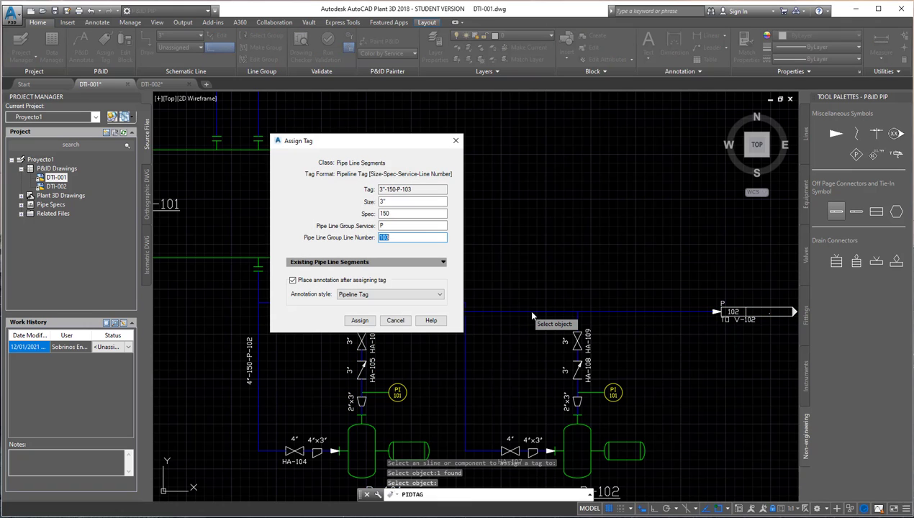
pyautogui.click(359, 320)
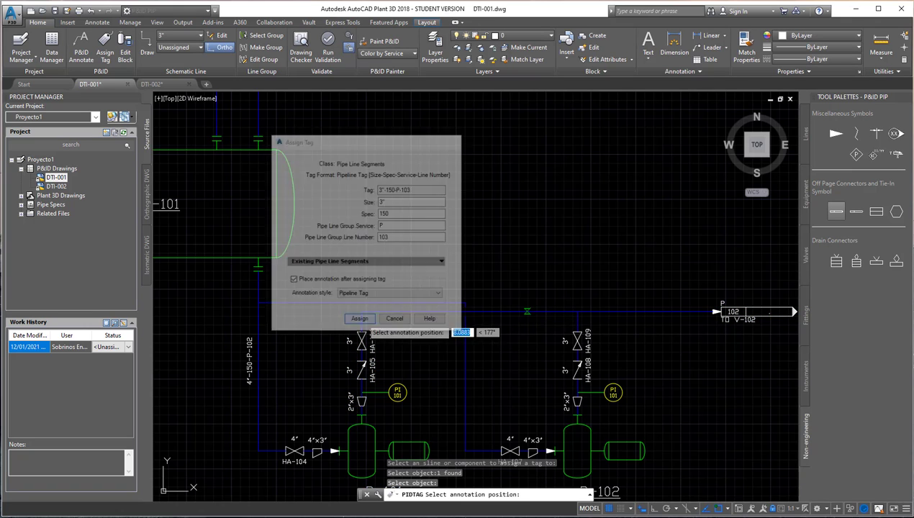
pyautogui.click(654, 508)
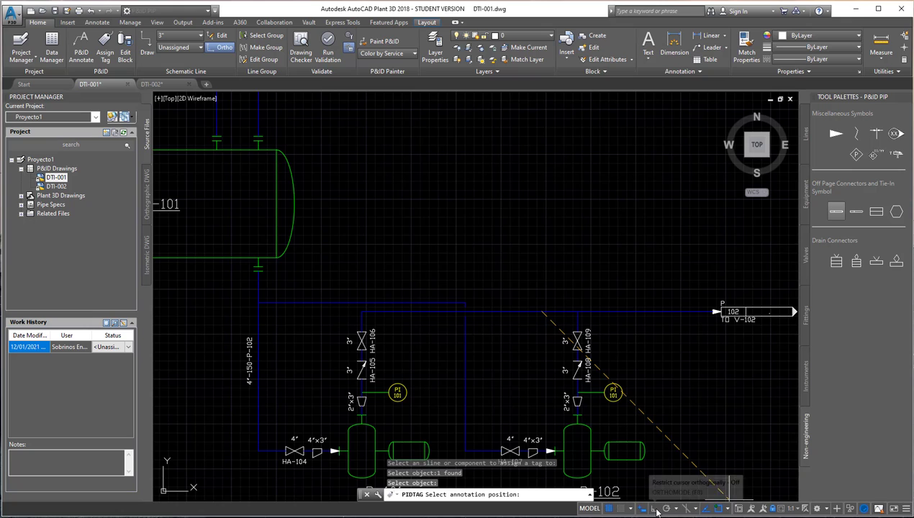
pyautogui.write('5')
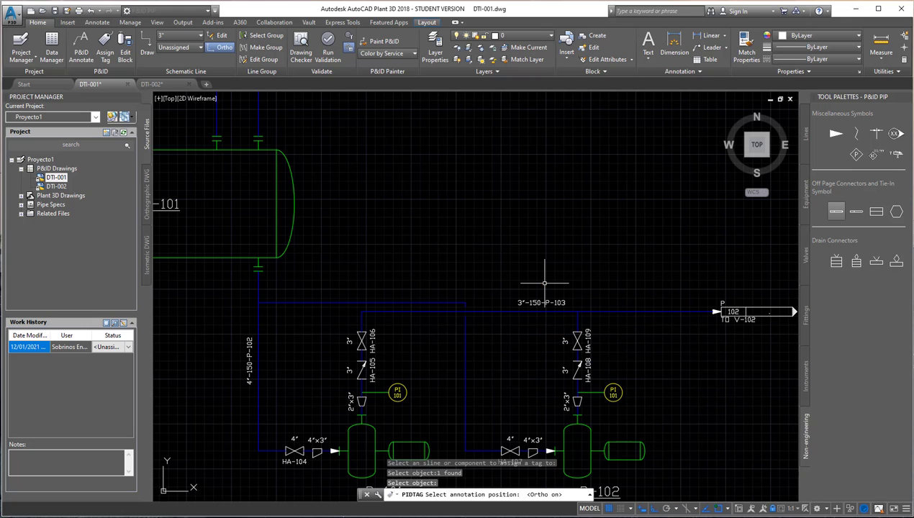
pyautogui.press('Return')
pyautogui.press('Escape')
# - Annotate vessel V-101 with its tag, placed in the empty area above the drawing
pyautogui.scroll(-1, 553, 263)
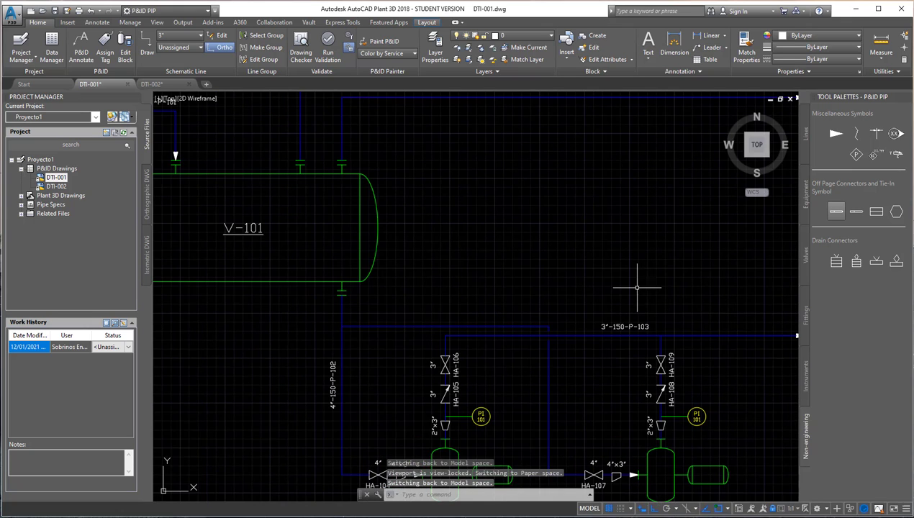
pyautogui.scroll(-1, 670, 273)
pyautogui.scroll(1, 671, 274)
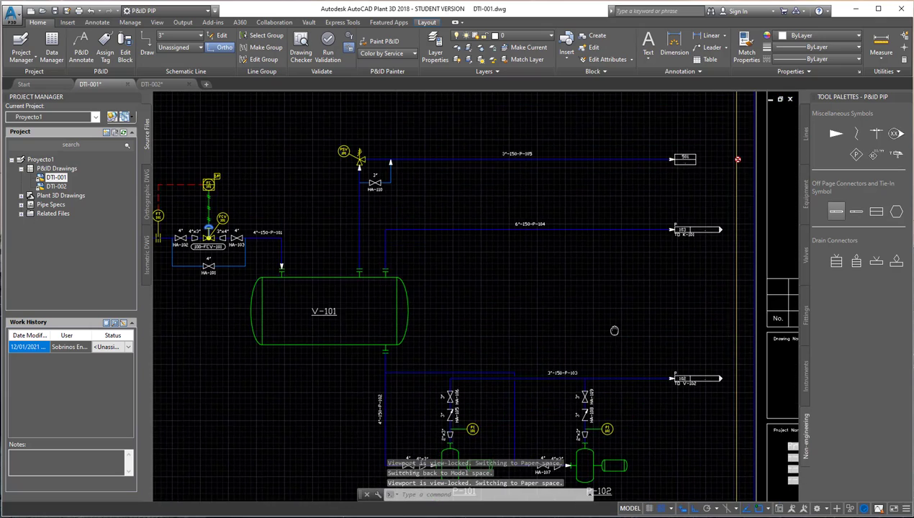
pyautogui.scroll(-1, 664, 309)
pyautogui.scroll(-1, 611, 298)
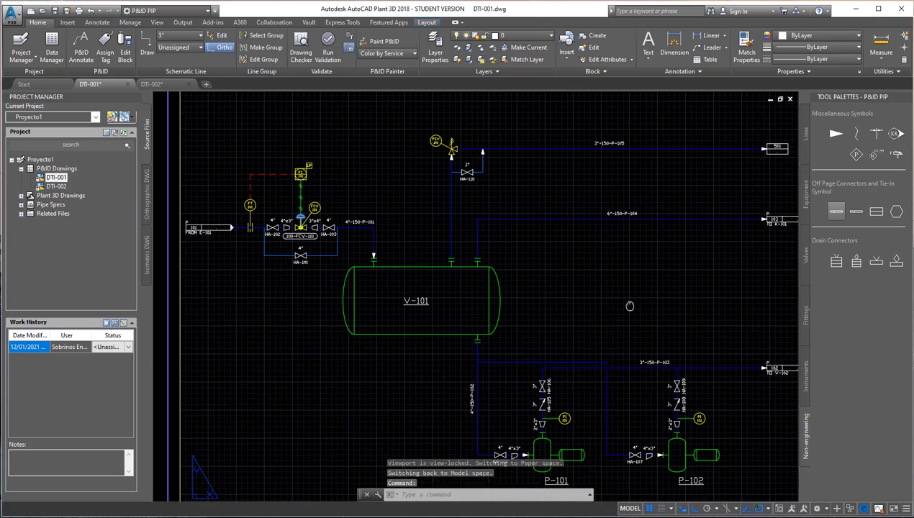
pyautogui.scroll(-1, 587, 288)
pyautogui.scroll(2, 587, 288)
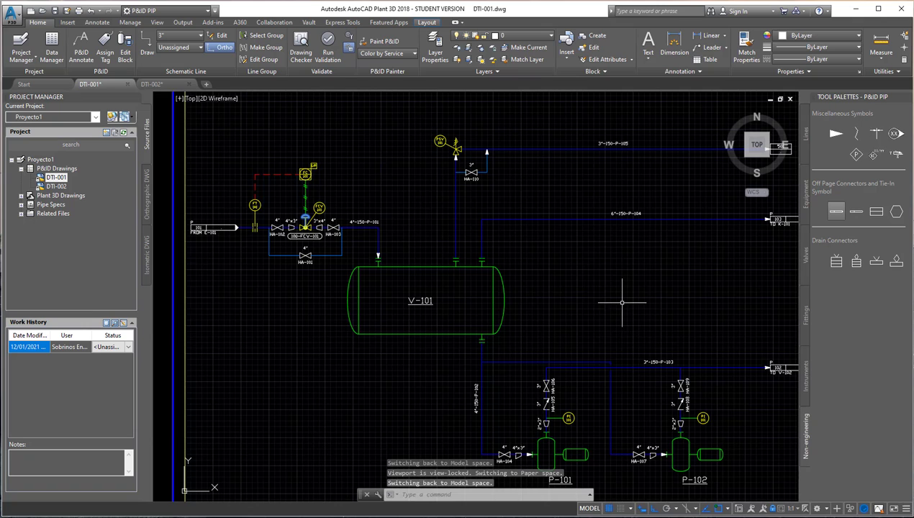
pyautogui.moveTo(617, 302); pyautogui.dragTo(566, 302, button='middle')
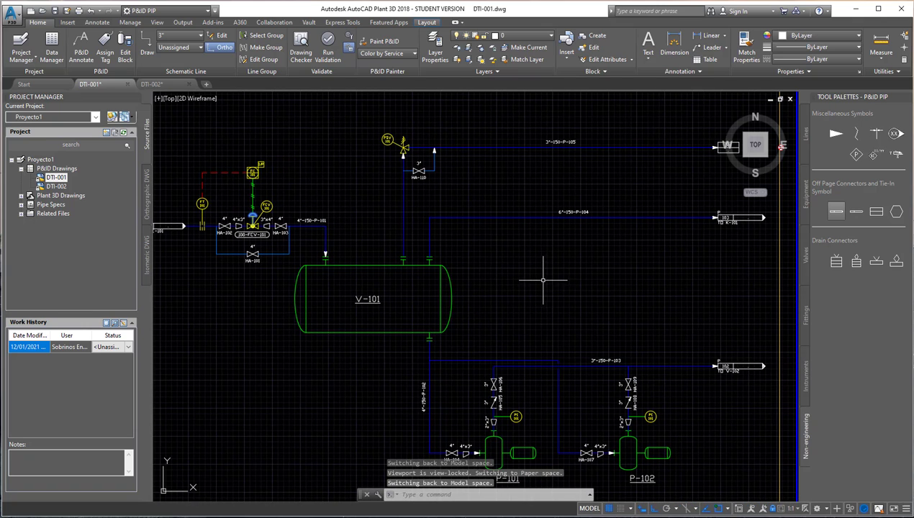
pyautogui.scroll(-2, 558, 279)
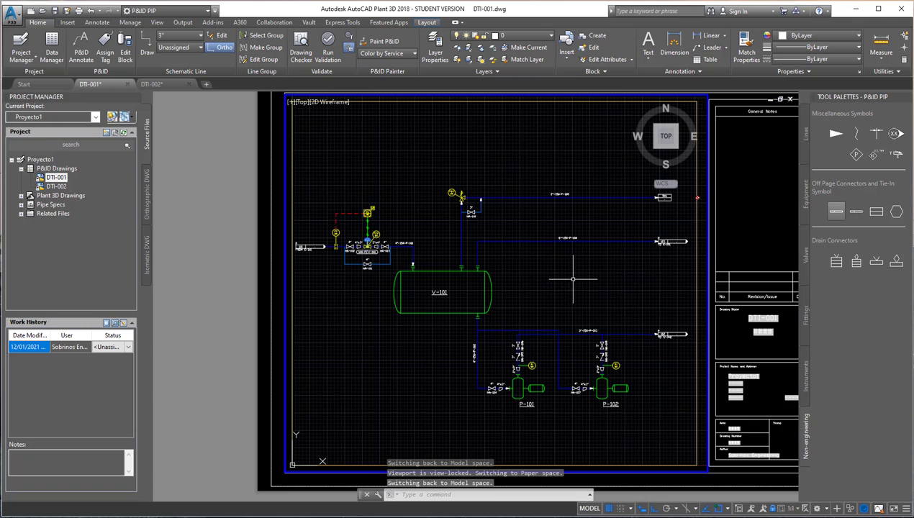
pyautogui.scroll(3, 477, 285)
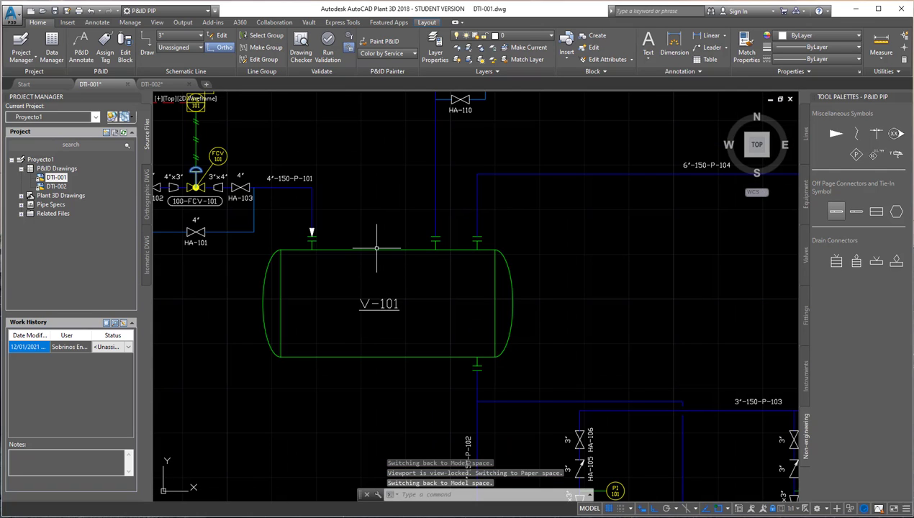
pyautogui.click(375, 248)
pyautogui.rightClick(375, 248)
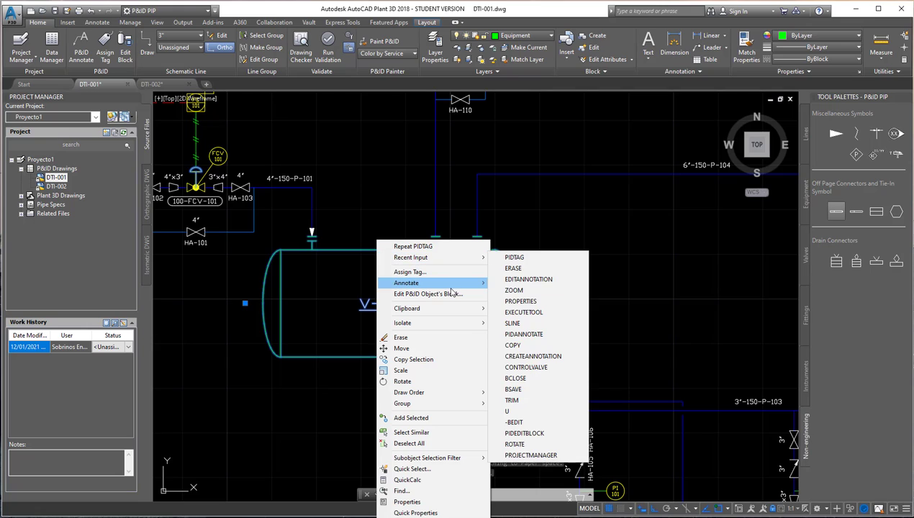
pyautogui.moveTo(431, 283)
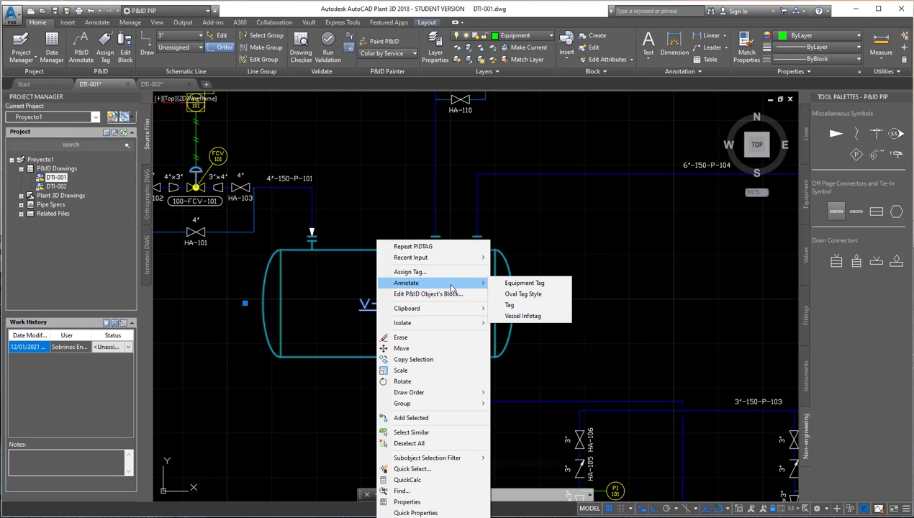
pyautogui.click(523, 318)
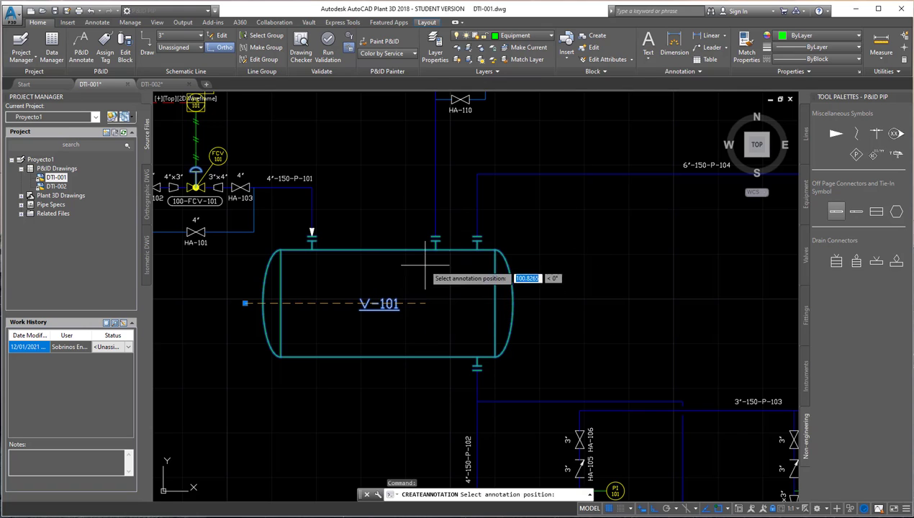
pyautogui.scroll(-2, 428, 261)
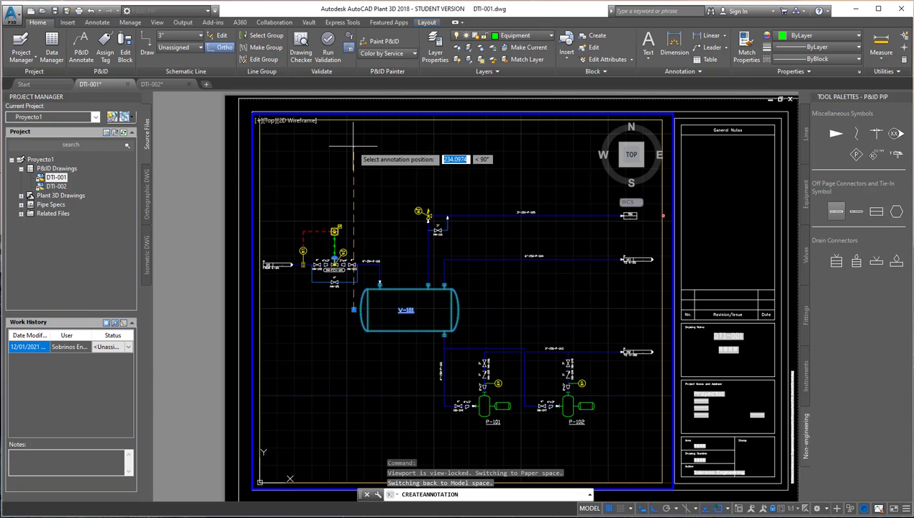
pyautogui.click(352, 144)
# - Move the V-101 VESSEL annotation slightly higher
pyautogui.scroll(4, 360, 154)
pyautogui.click(359, 154)
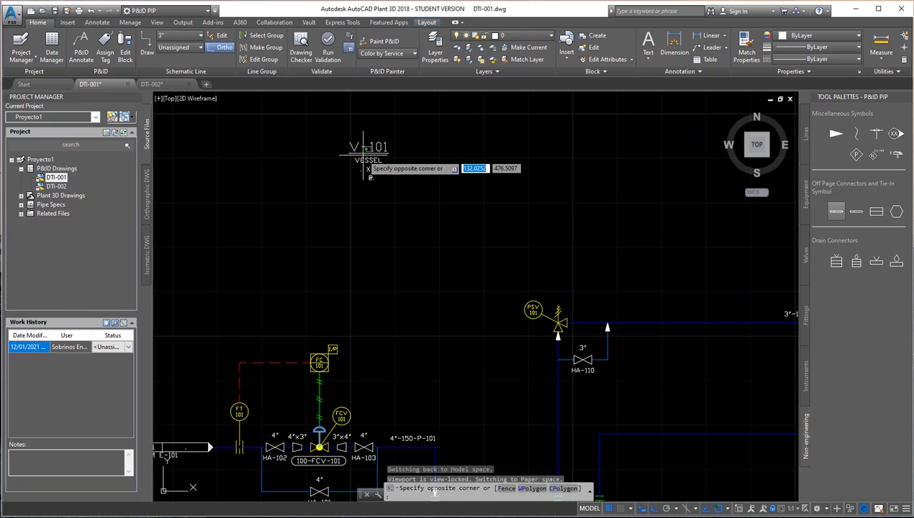
pyautogui.click(420, 232)
pyautogui.moveTo(402, 197); pyautogui.dragTo(403, 265, button='middle')
pyautogui.scroll(2, 402, 264)
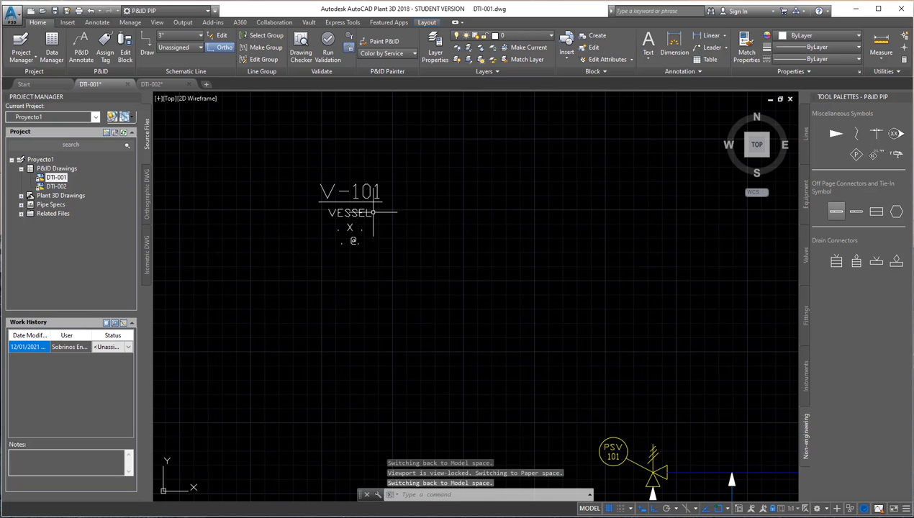
pyautogui.click(352, 205)
pyautogui.click(350, 190)
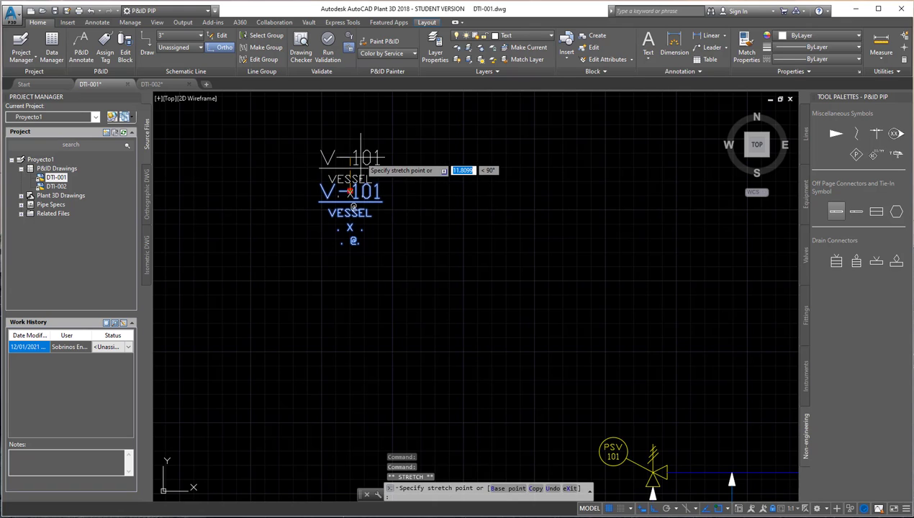
pyautogui.click(352, 157)
pyautogui.press('Escape')
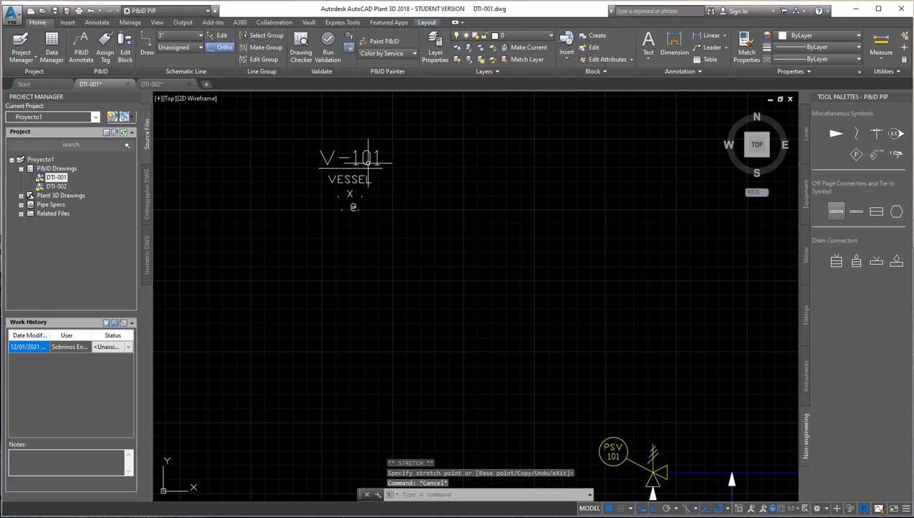
# - Fill the V-101 infotag with width 800 MM, height 3200 MM, 150 PSI and 200 °C
pyautogui.doubleClick(367, 161)
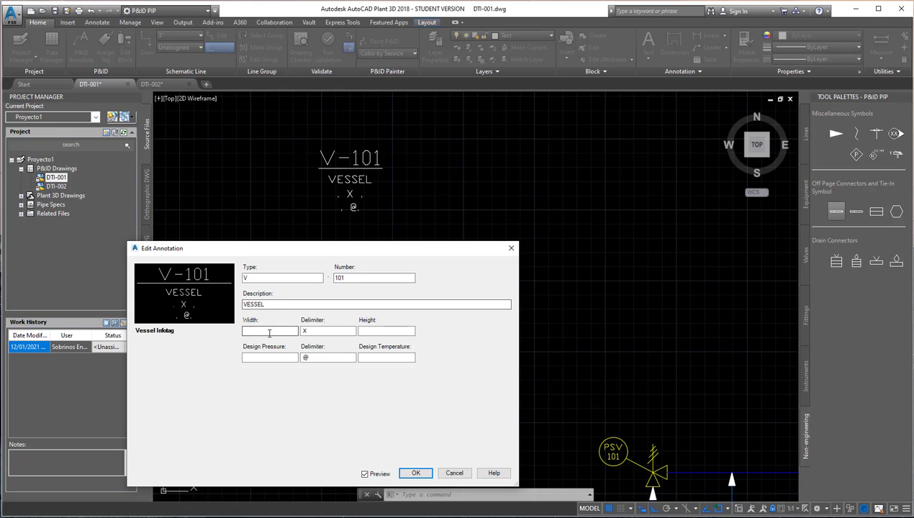
pyautogui.click(269, 333)
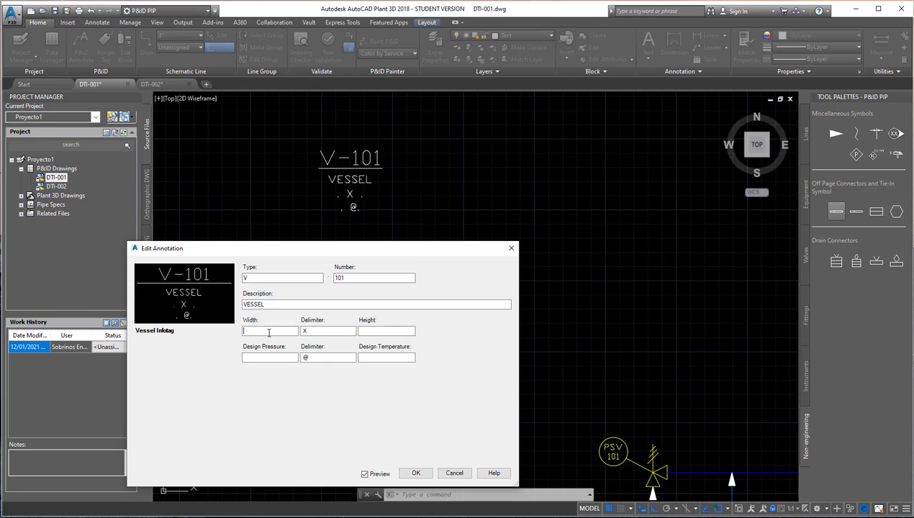
pyautogui.write('3200 ')
pyautogui.write('M')
pyautogui.press('Tab')
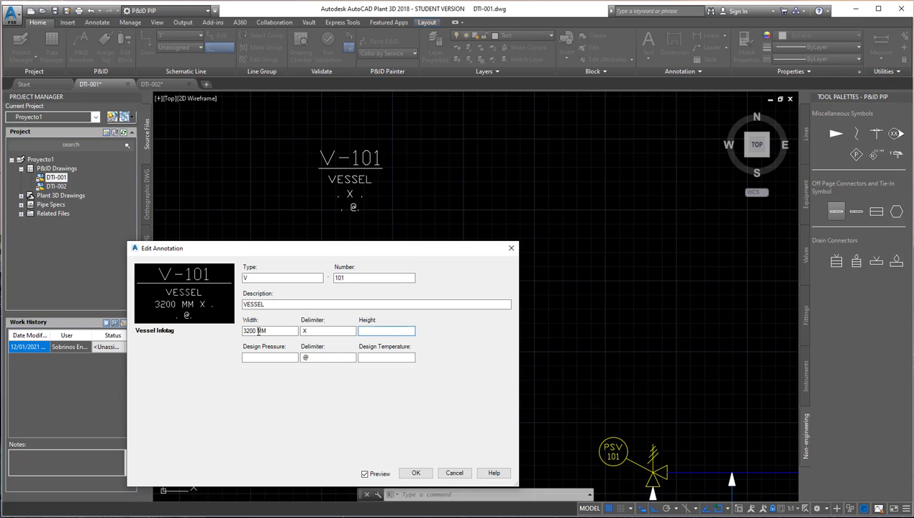
pyautogui.write('8')
pyautogui.write('32')
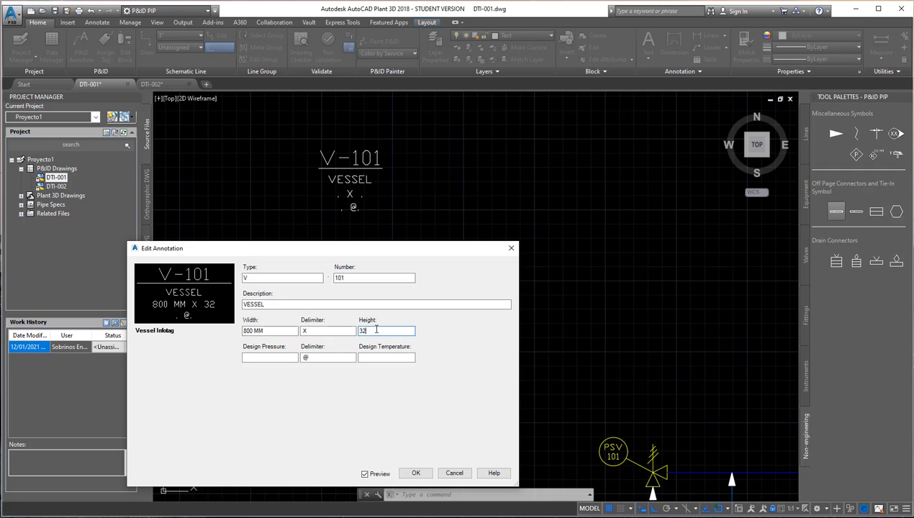
pyautogui.write('00 MM')
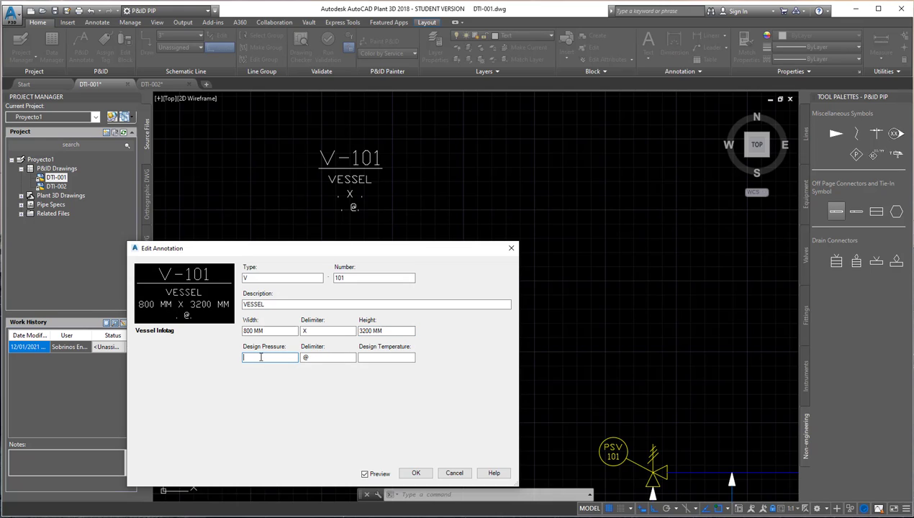
pyautogui.press('Tab')
pyautogui.write('150 PS')
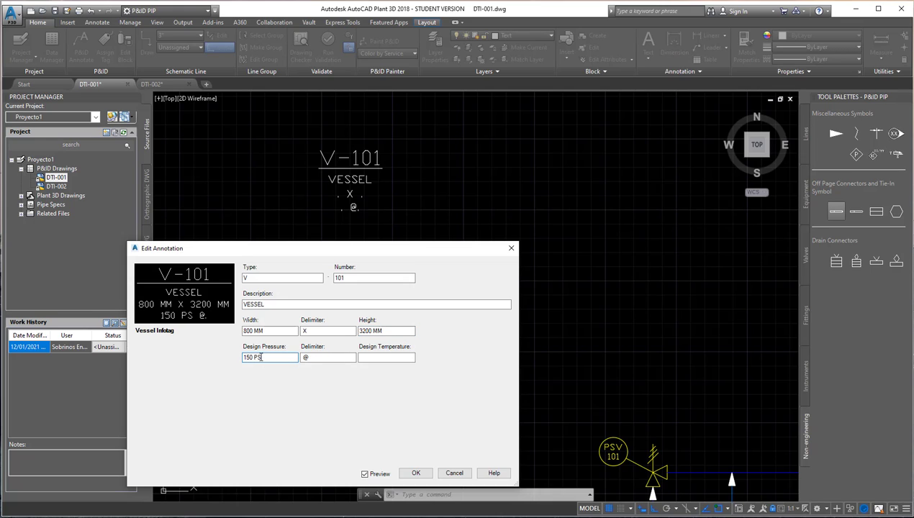
pyautogui.write('I')
pyautogui.press('Tab')
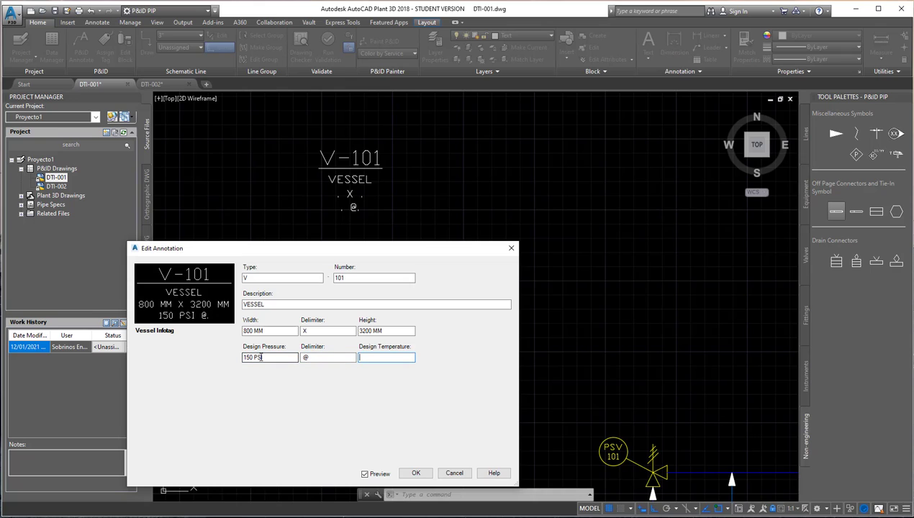
pyautogui.write('200')
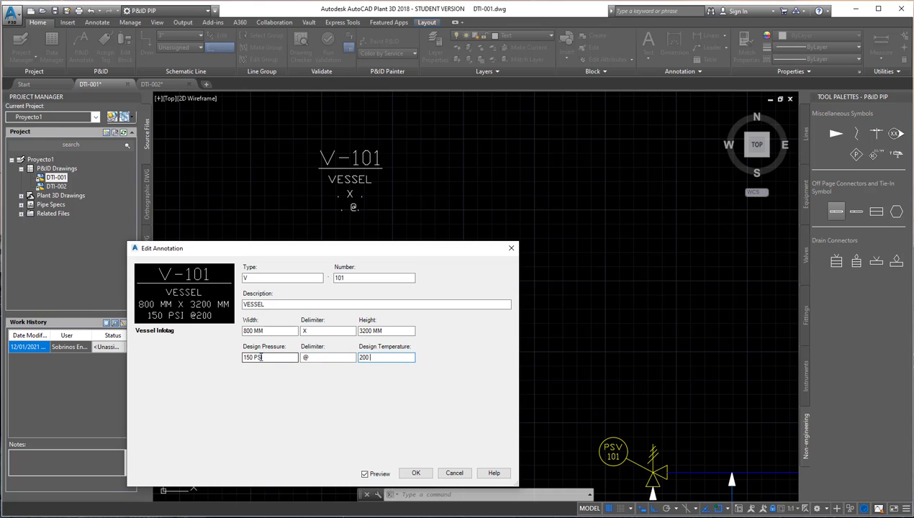
pyautogui.write(' °')
pyautogui.write('C')
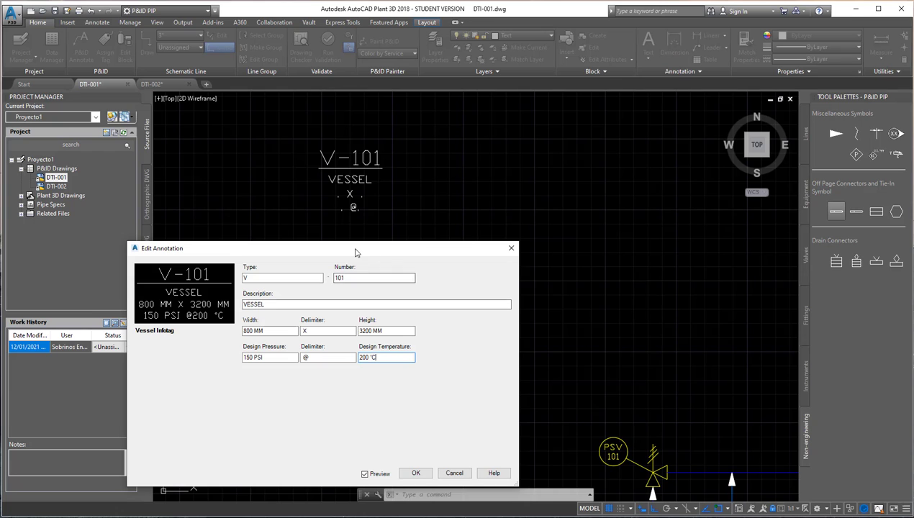
pyautogui.click(417, 473)
pyautogui.scroll(-1, 416, 332)
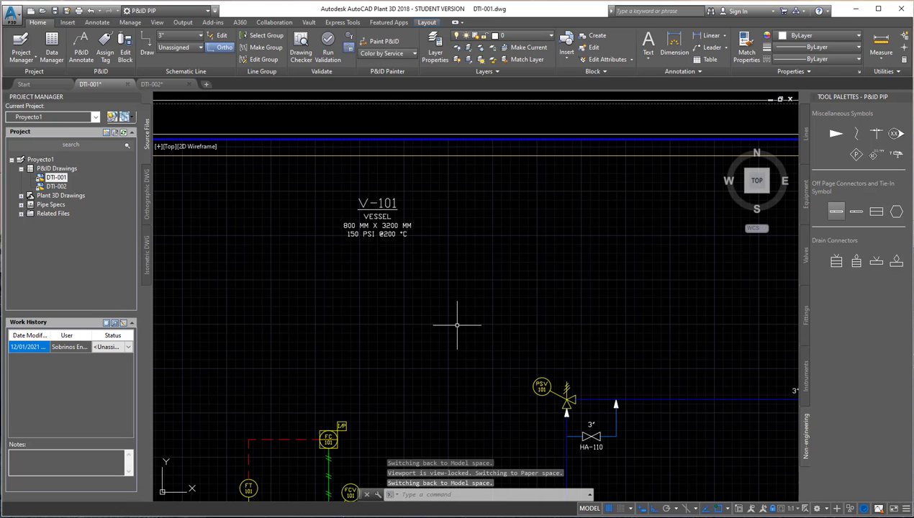
pyautogui.moveTo(457, 325); pyautogui.dragTo(479, 225, button='middle')
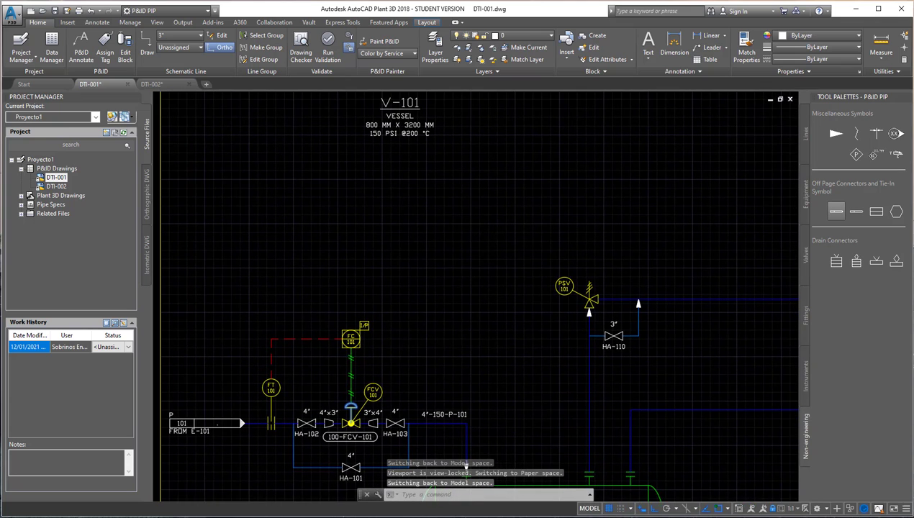
pyautogui.moveTo(465, 466); pyautogui.dragTo(350, 344, button='middle')
pyautogui.scroll(-1, 408, 359)
pyautogui.scroll(1, 408, 336)
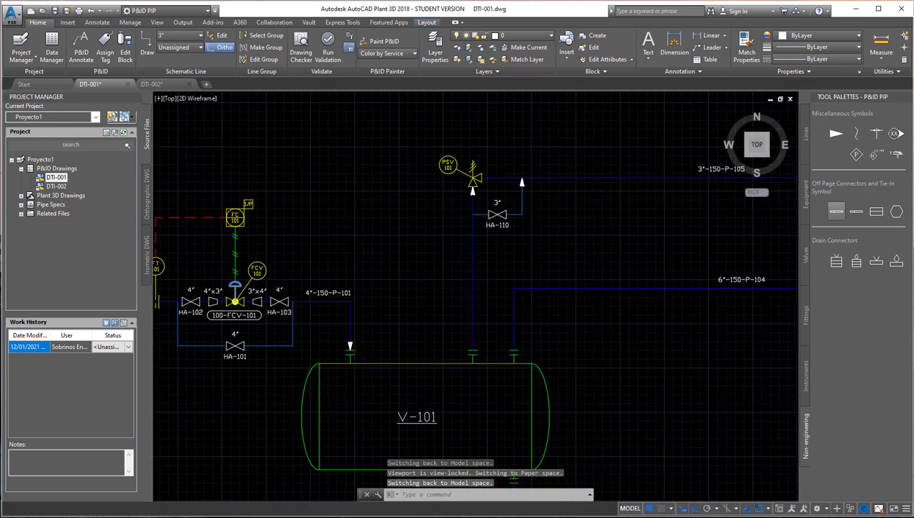
pyautogui.scroll(1, 383, 351)
pyautogui.doubleClick(384, 351)
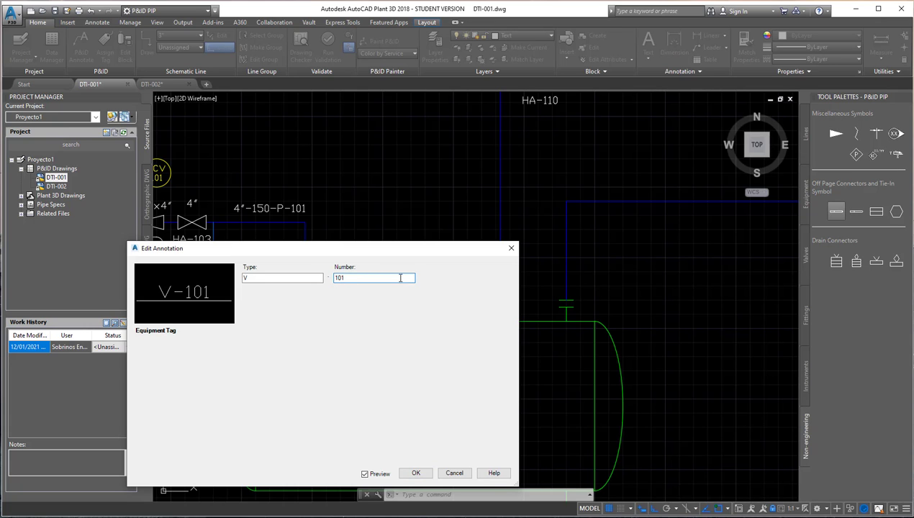
pyautogui.write('3')
pyautogui.press('Return')
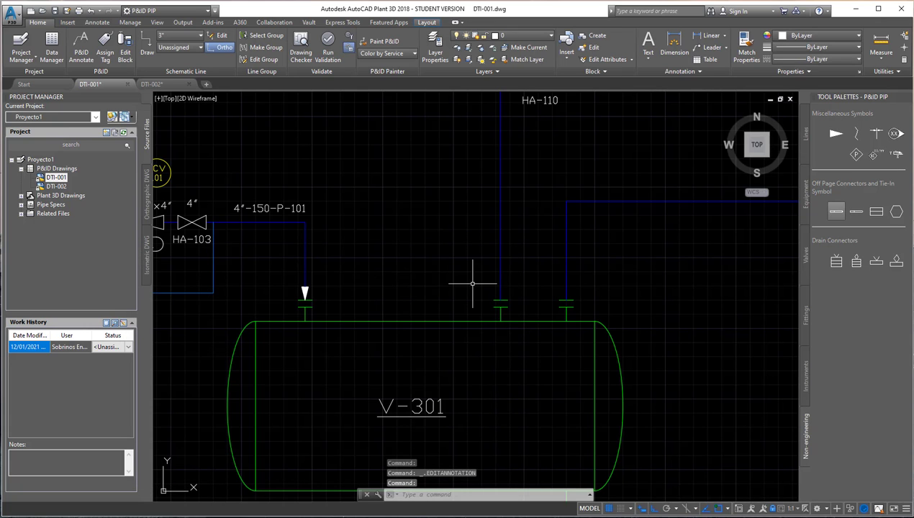
pyautogui.moveTo(473, 274); pyautogui.dragTo(546, 496, button='middle')
pyautogui.moveTo(365, 234); pyautogui.dragTo(428, 418, button='middle')
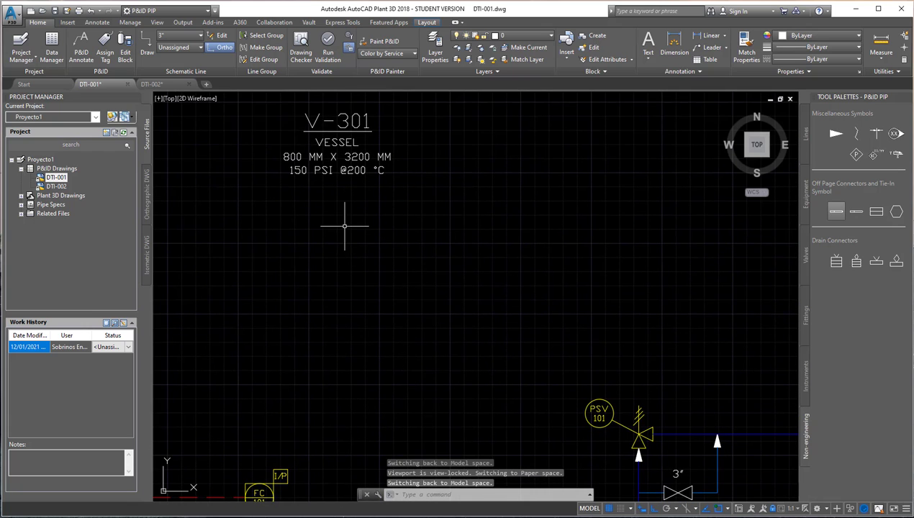
pyautogui.scroll(-1, 345, 226)
pyautogui.scroll(-1, 345, 227)
pyautogui.scroll(1, 424, 261)
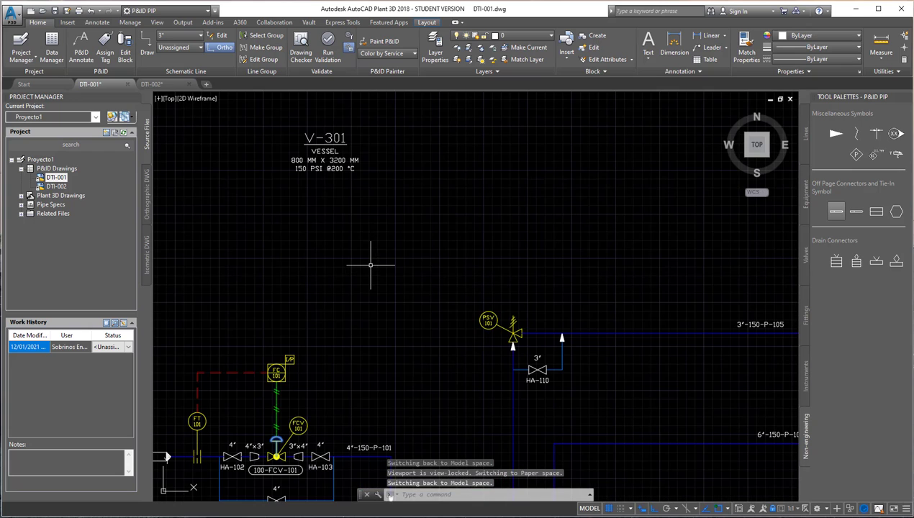
pyautogui.moveTo(406, 308); pyautogui.dragTo(376, 154, button='middle')
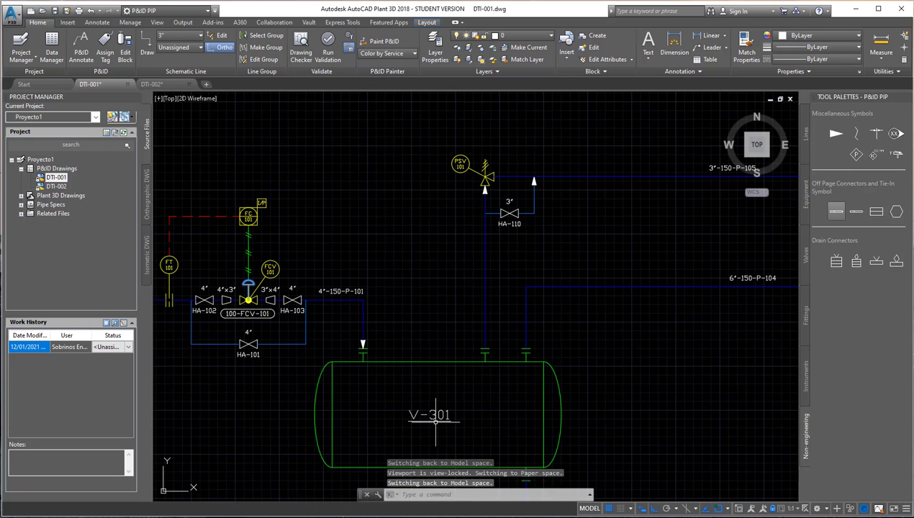
pyautogui.doubleClick(430, 415)
pyautogui.click(337, 278)
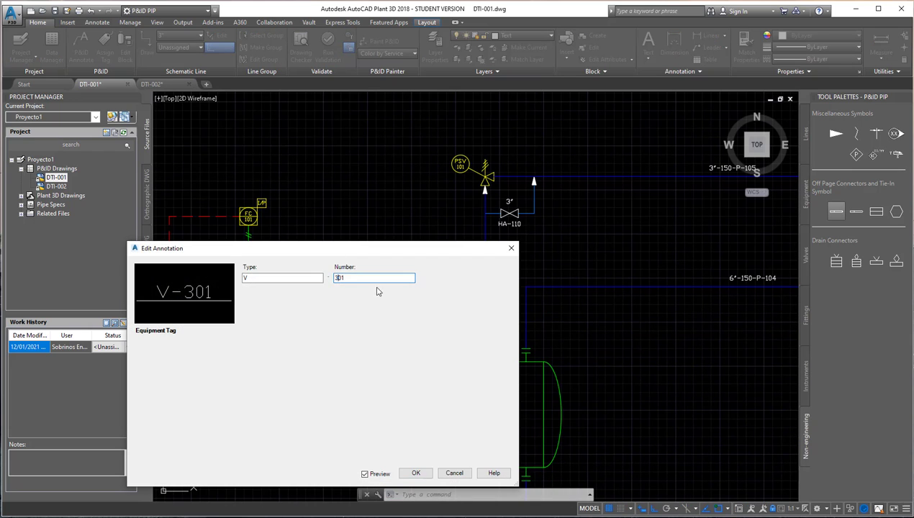
pyautogui.press('BackSpace')
pyautogui.press('Return')
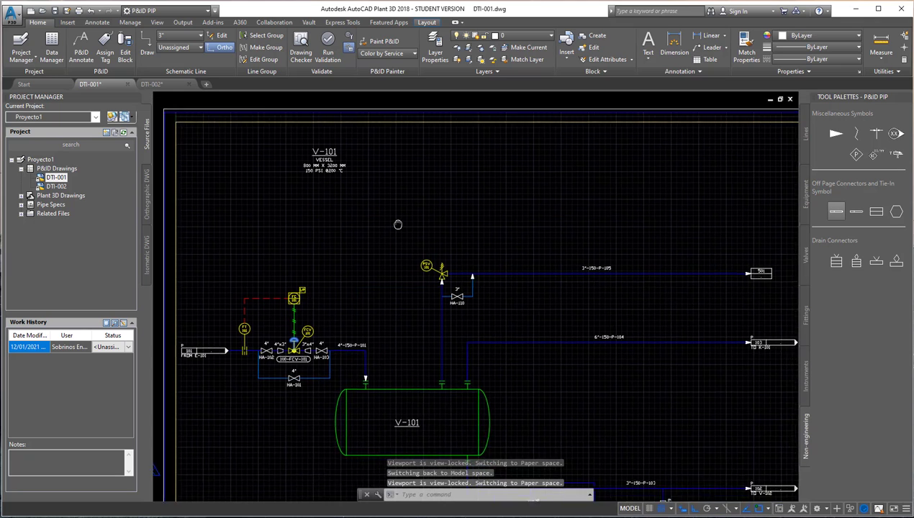
# - Add an infotag to pump P-101 above the drawing
pyautogui.moveTo(425, 241)
pyautogui.mouseDown(button='middle')
pyautogui.moveTo(418, 305)
pyautogui.moveTo(483, 272)
pyautogui.moveTo(473, 236)
pyautogui.mouseUp(button='middle')
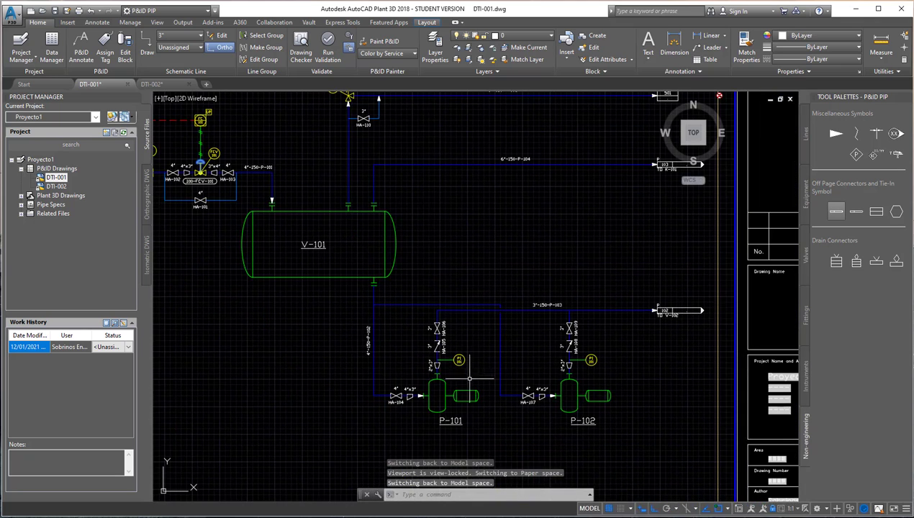
pyautogui.click(438, 396)
pyautogui.rightClick(457, 389)
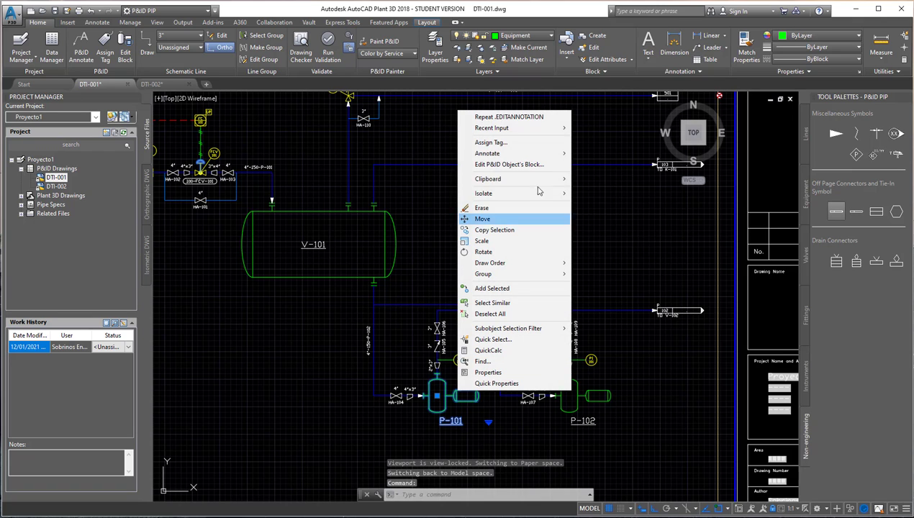
pyautogui.moveTo(487, 154)
pyautogui.click(606, 178)
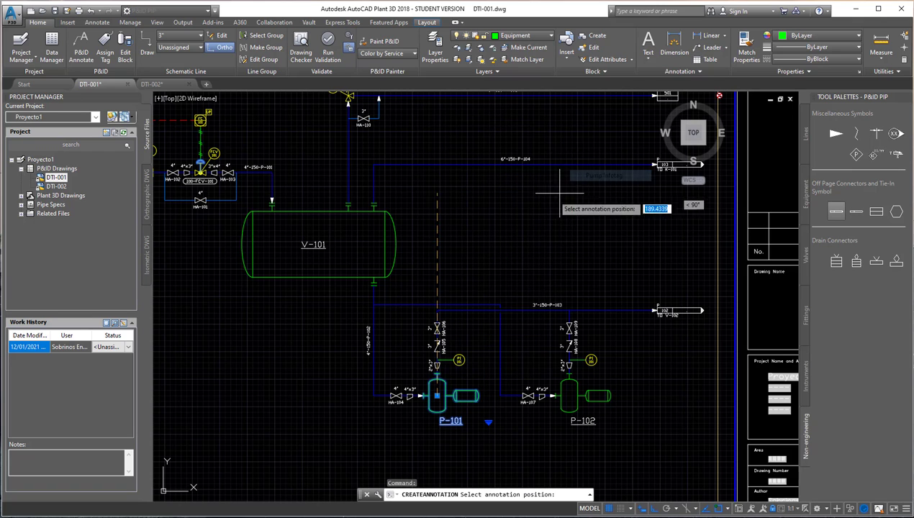
pyautogui.moveTo(540, 244); pyautogui.dragTo(474, 353, button='middle')
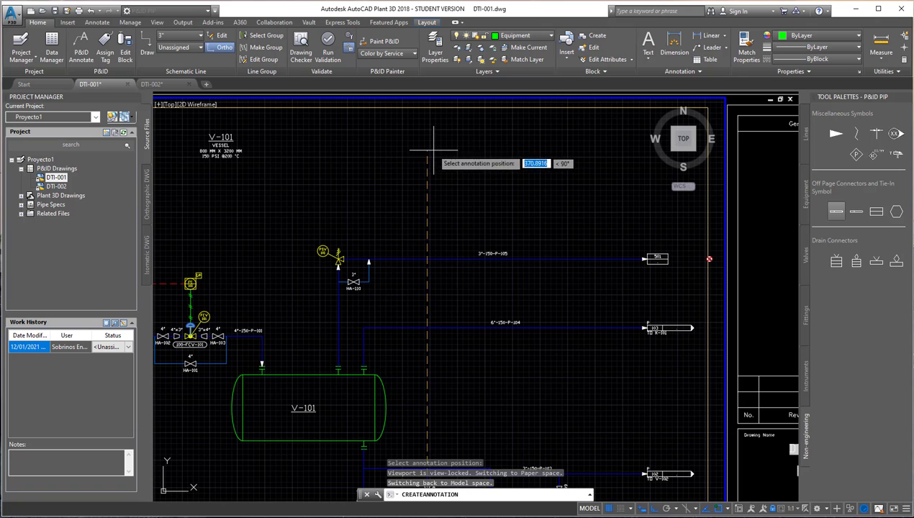
pyautogui.click(430, 159)
pyautogui.scroll(3, 425, 158)
pyautogui.scroll(2, 418, 161)
pyautogui.click(417, 160)
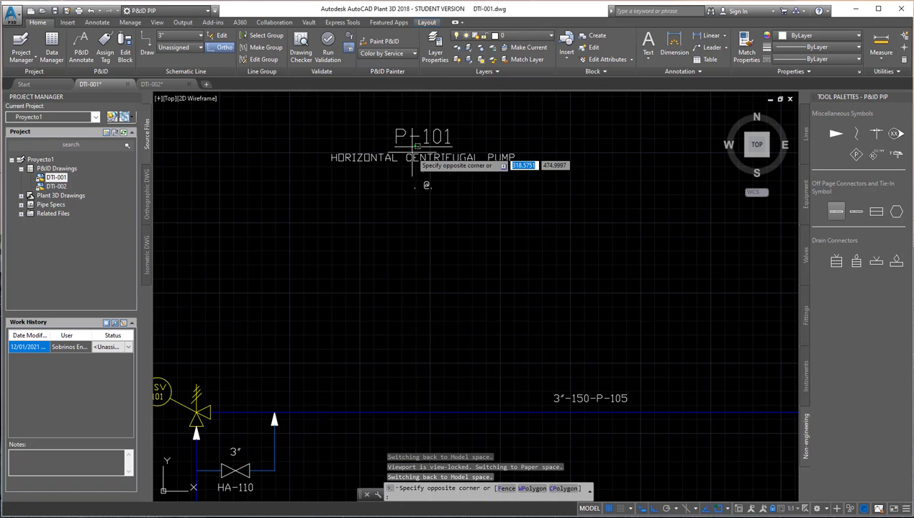
pyautogui.click(432, 180)
# - Set P-101's infotag to manufacturer CARBON STEEL, flow 800 LPM and head 30 M
pyautogui.doubleClick(423, 137)
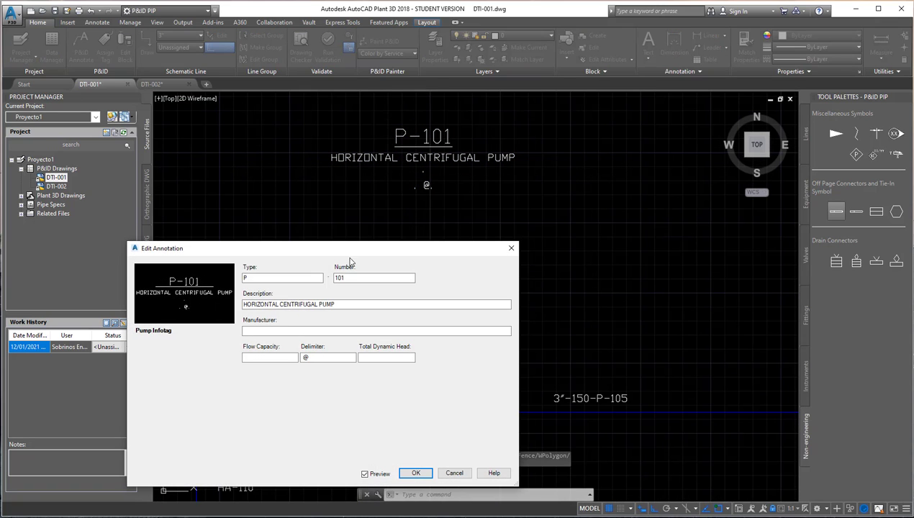
pyautogui.click(277, 329)
pyautogui.write('car')
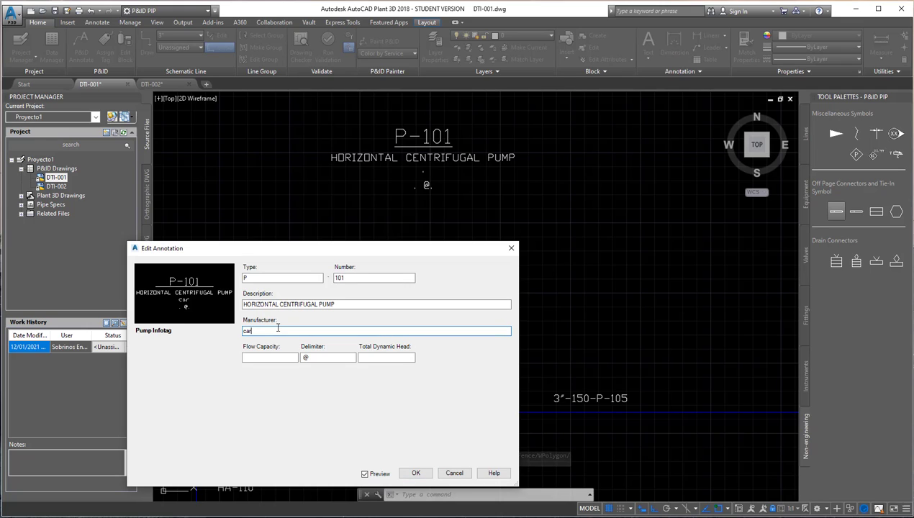
pyautogui.write('bo')
pyautogui.press('BackSpace')
pyautogui.press('BackSpace')
pyautogui.press('BackSpace')
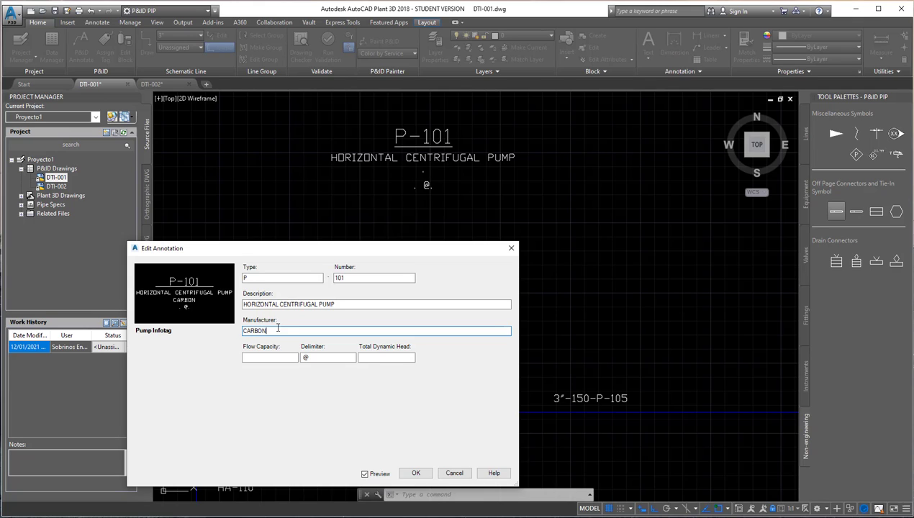
pyautogui.write(' STEEL')
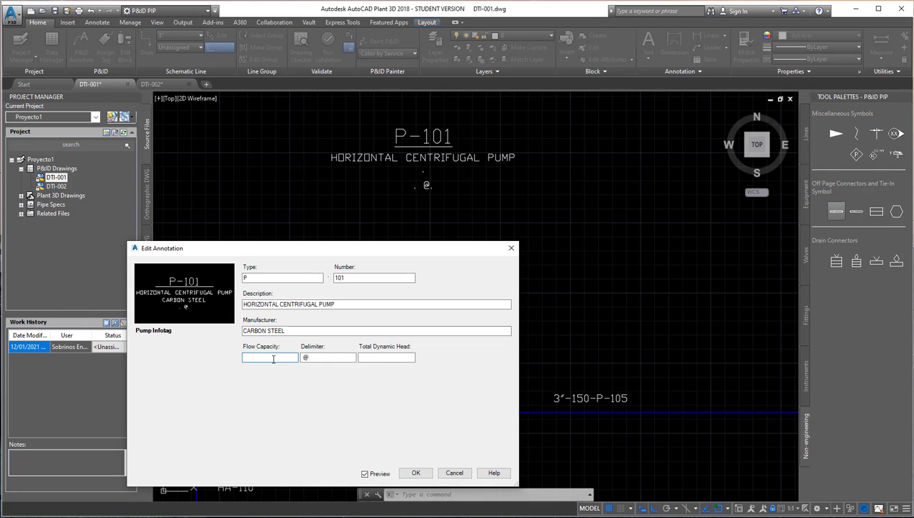
pyautogui.write('00')
pyautogui.write(' LPM')
pyautogui.press('Tab')
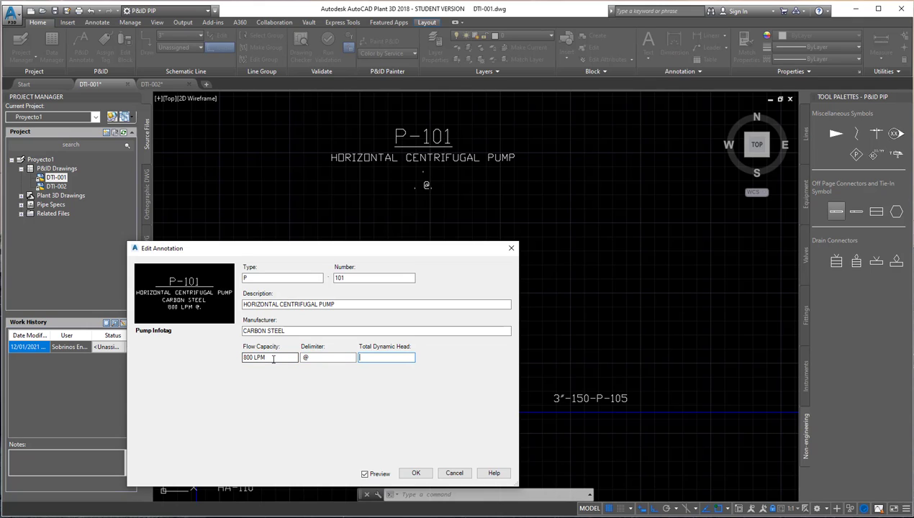
pyautogui.write('30 ')
pyautogui.write('MM')
pyautogui.press('BackSpace')
pyautogui.click(416, 473)
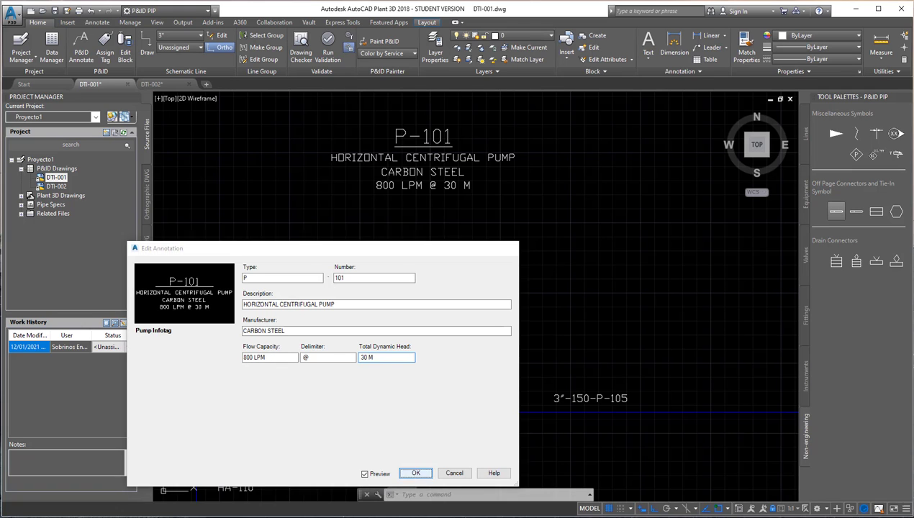
pyautogui.scroll(-2, 501, 226)
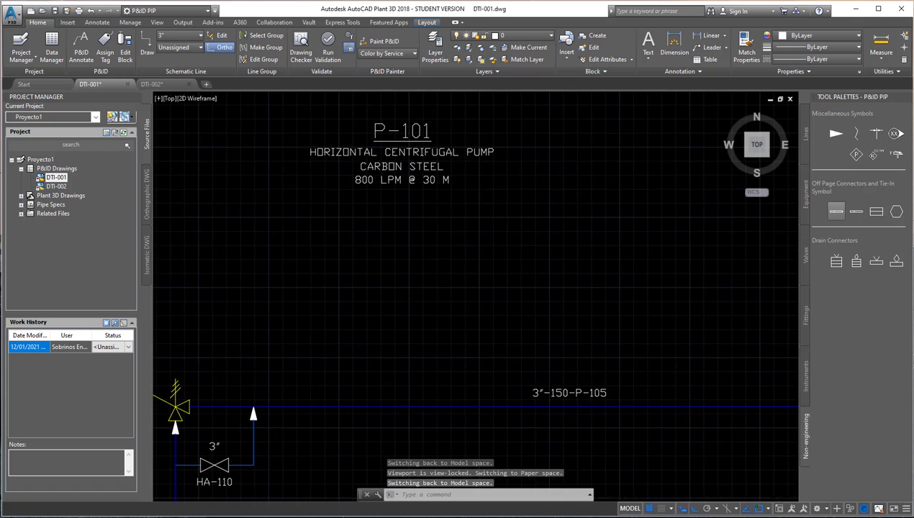
# - Add a pump infotag to P-102, placed beside P-101's tag
pyautogui.scroll(-1, 514, 219)
pyautogui.scroll(-1, 415, 178)
pyautogui.scroll(-1, 416, 178)
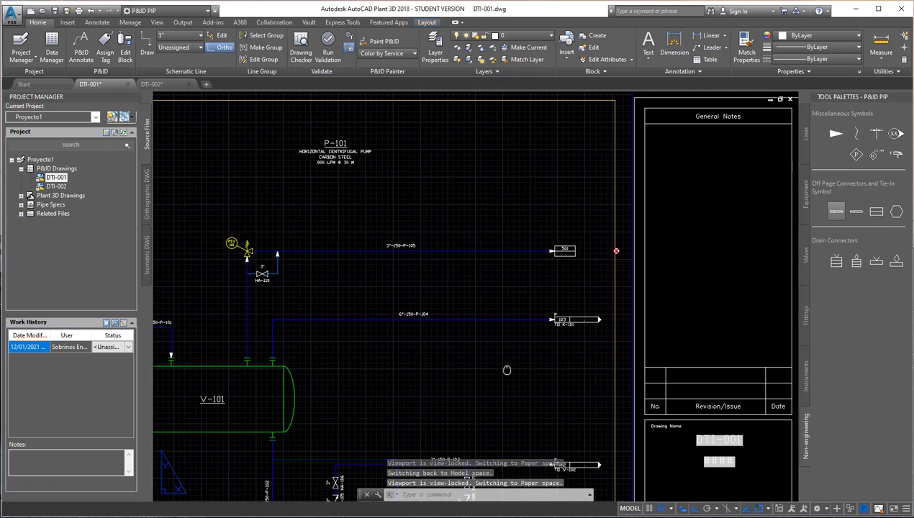
pyautogui.scroll(-1, 492, 239)
pyautogui.click(457, 404)
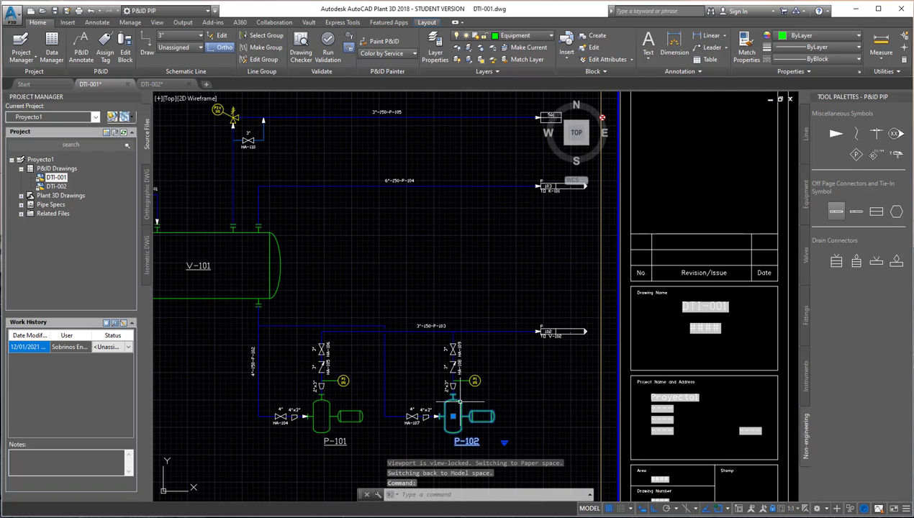
pyautogui.rightClick(459, 403)
pyautogui.moveTo(490, 164)
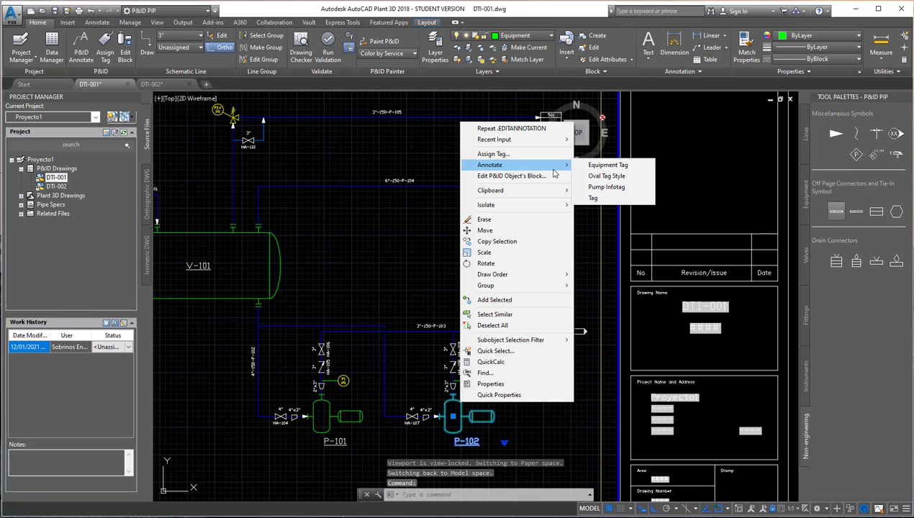
pyautogui.click(605, 187)
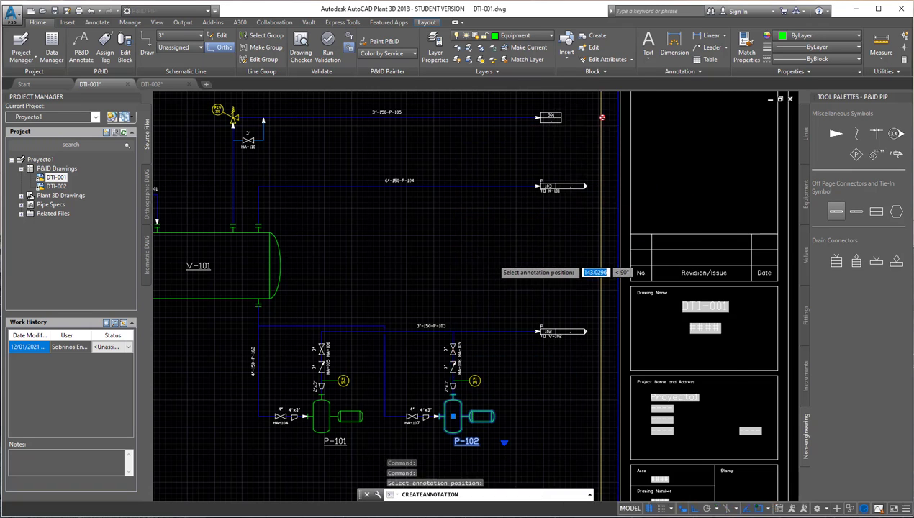
pyautogui.scroll(-2, 482, 333)
pyautogui.scroll(4, 446, 248)
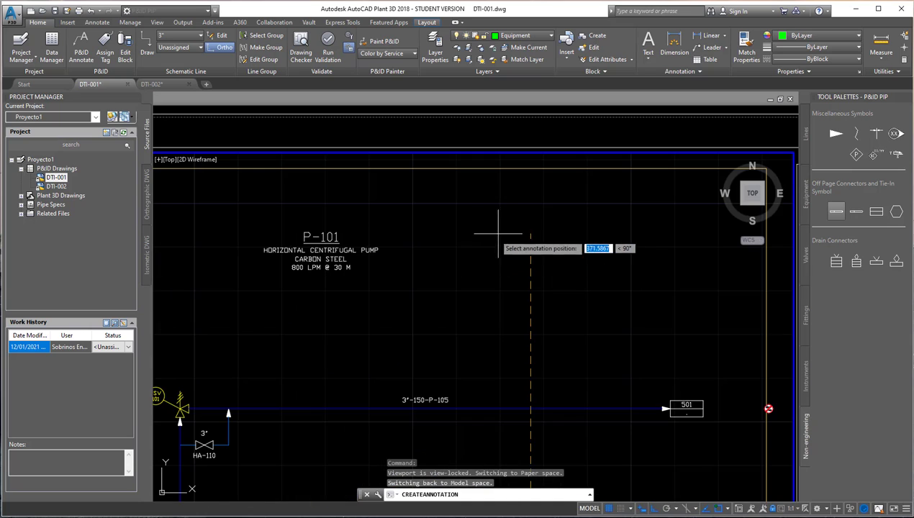
pyautogui.click(525, 240)
pyautogui.click(536, 233)
pyautogui.click(530, 226)
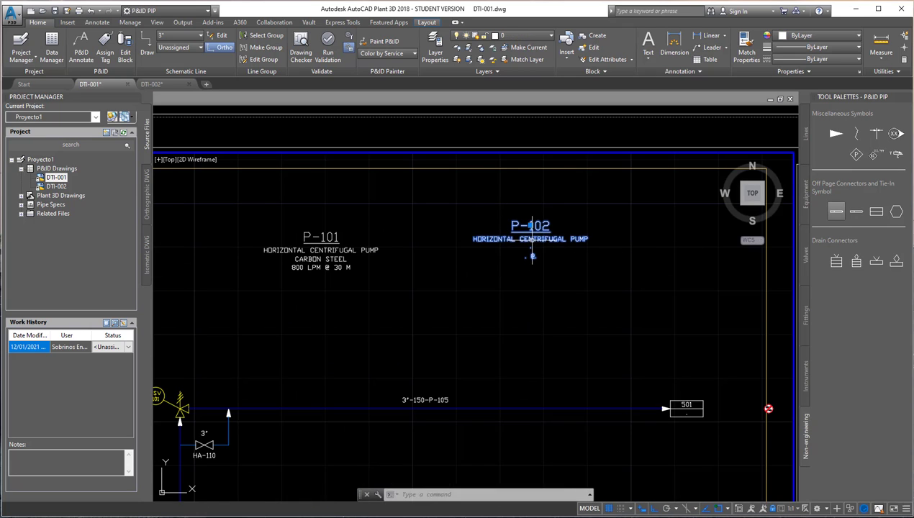
# - Set P-102's infotag to CARBON STEEL, 800 LPM and 30 M
pyautogui.doubleClick(530, 226)
pyautogui.click(282, 330)
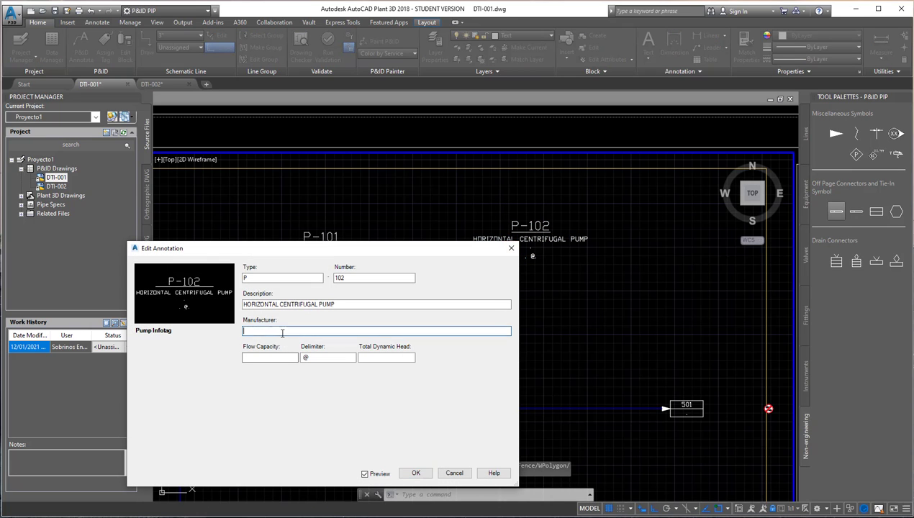
pyautogui.write('CARBON')
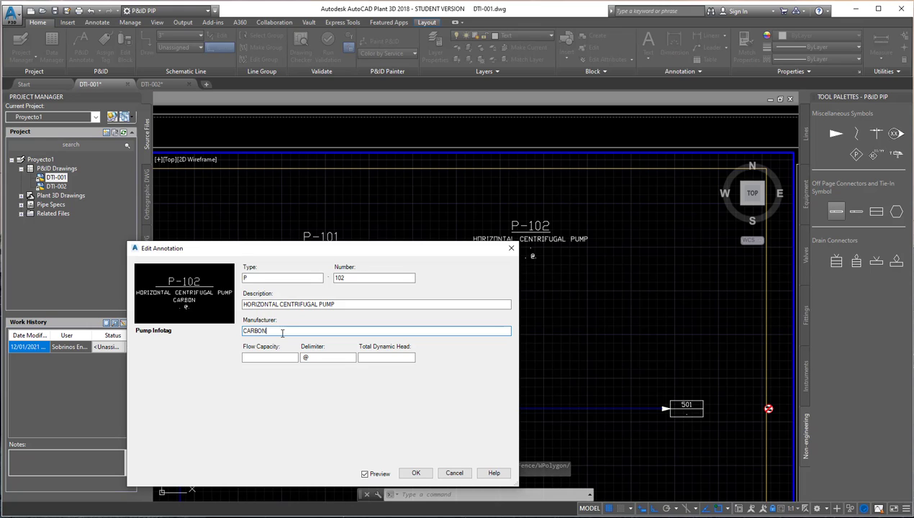
pyautogui.write(' STEEL')
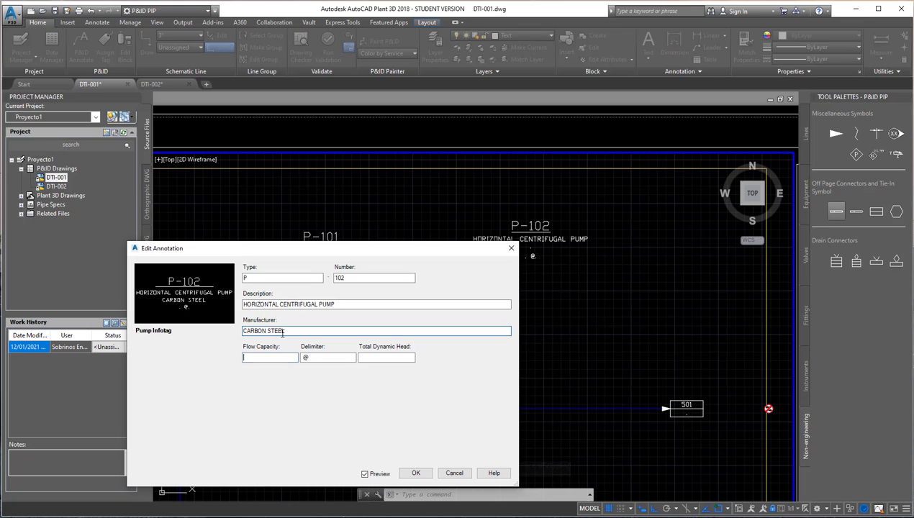
pyautogui.press('Tab')
pyautogui.write('00')
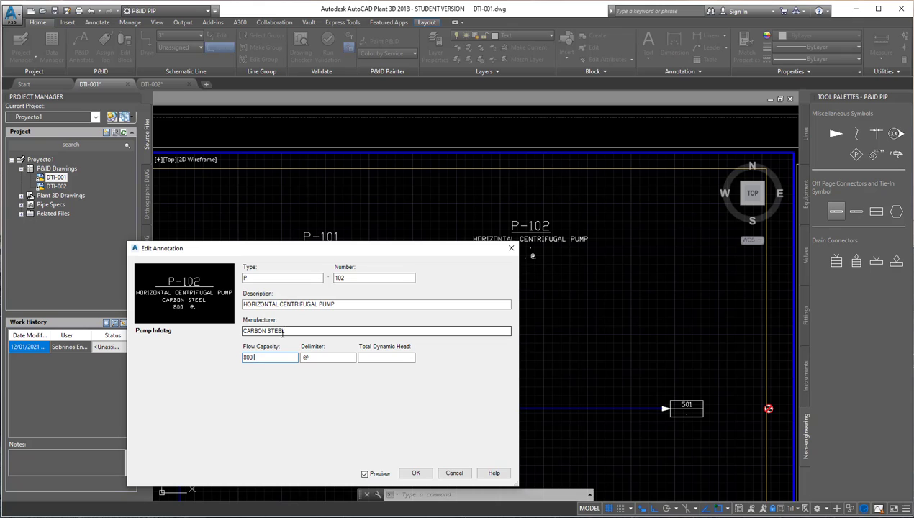
pyautogui.write(' LPM')
pyautogui.press('Tab')
pyautogui.press('Tab')
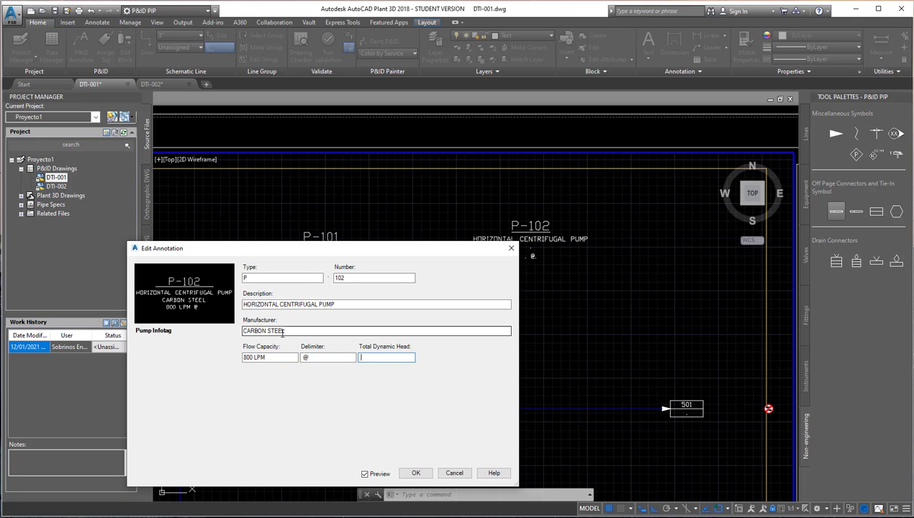
pyautogui.write('2')
pyautogui.write('30 M')
pyautogui.click(416, 472)
pyautogui.moveTo(452, 299); pyautogui.dragTo(679, 336, button='middle')
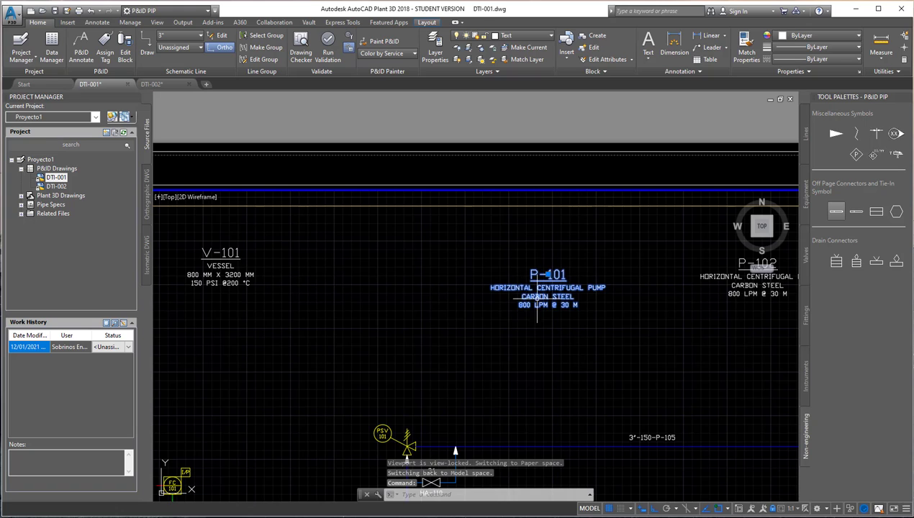
# - Move the P-101 and P-102 infotags into line with V-101's tag, with Ortho off
pyautogui.write('M')
pyautogui.press('Return')
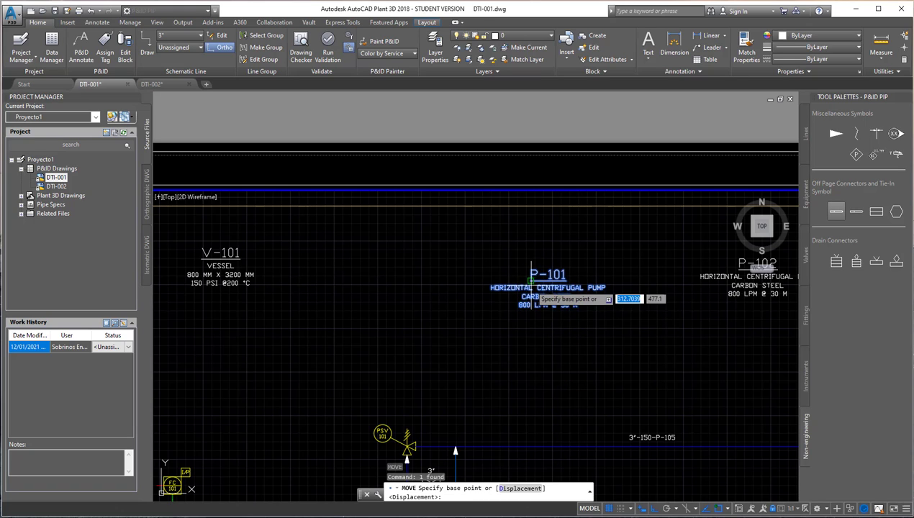
pyautogui.click(529, 280)
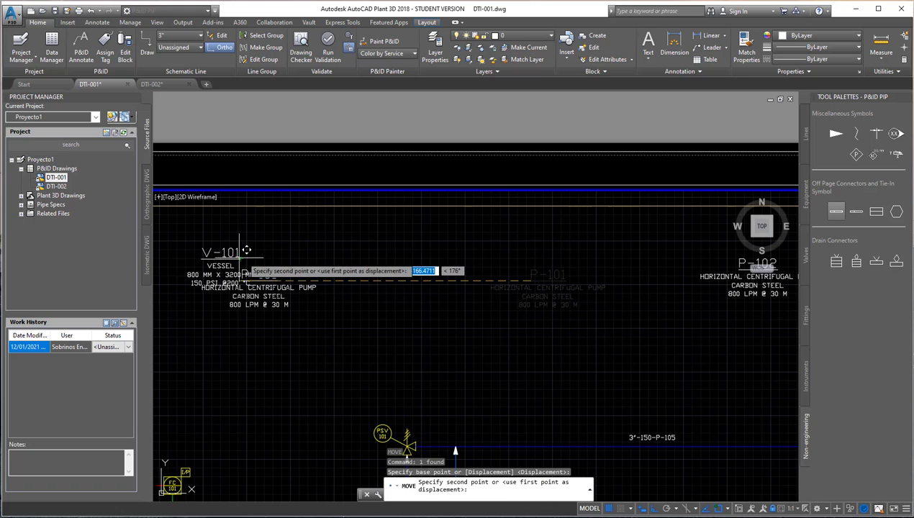
pyautogui.click(644, 508)
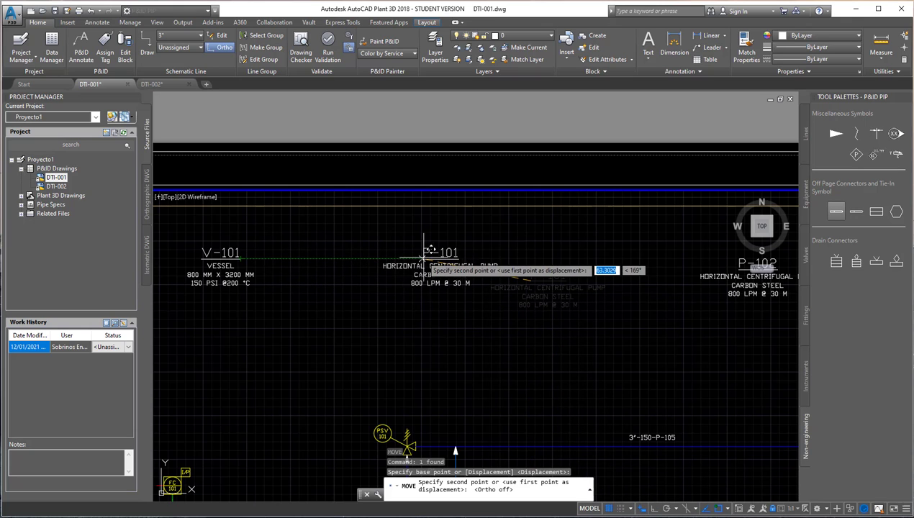
pyautogui.click(423, 258)
pyautogui.click(756, 267)
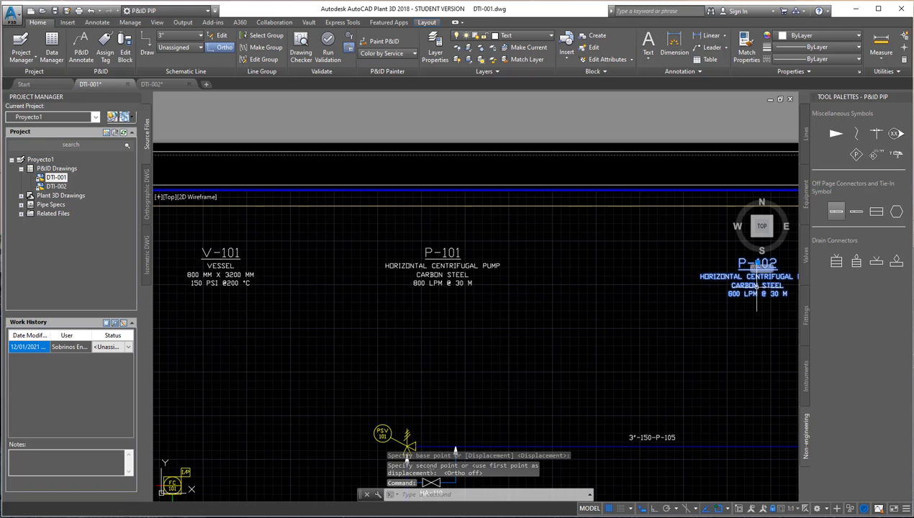
pyautogui.write('M')
pyautogui.press('space')
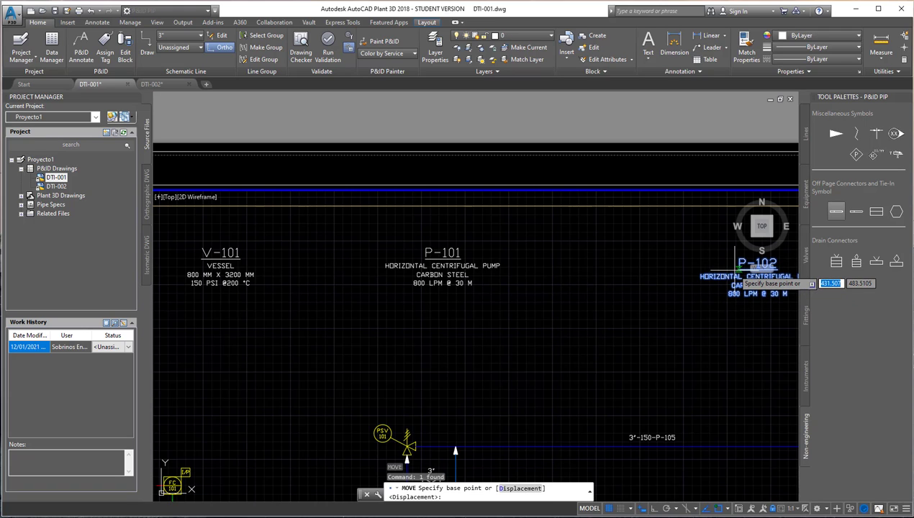
pyautogui.click(733, 261)
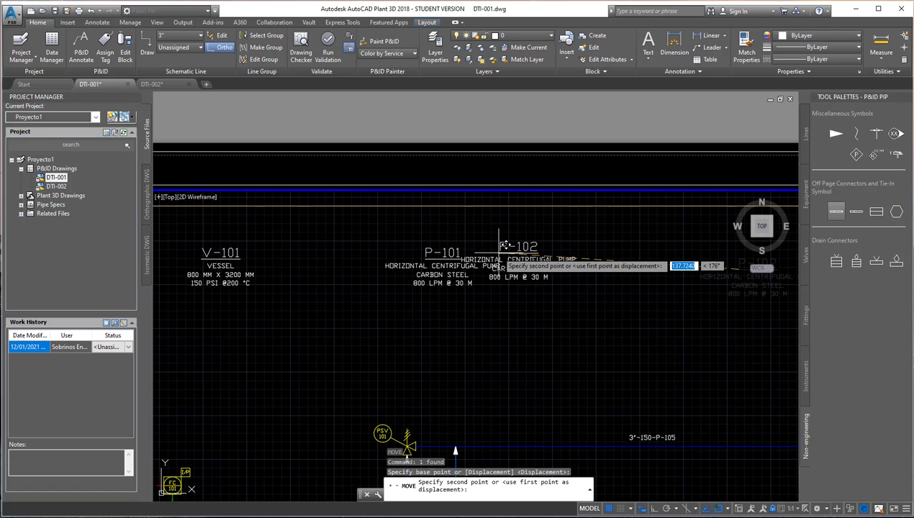
pyautogui.click(604, 252)
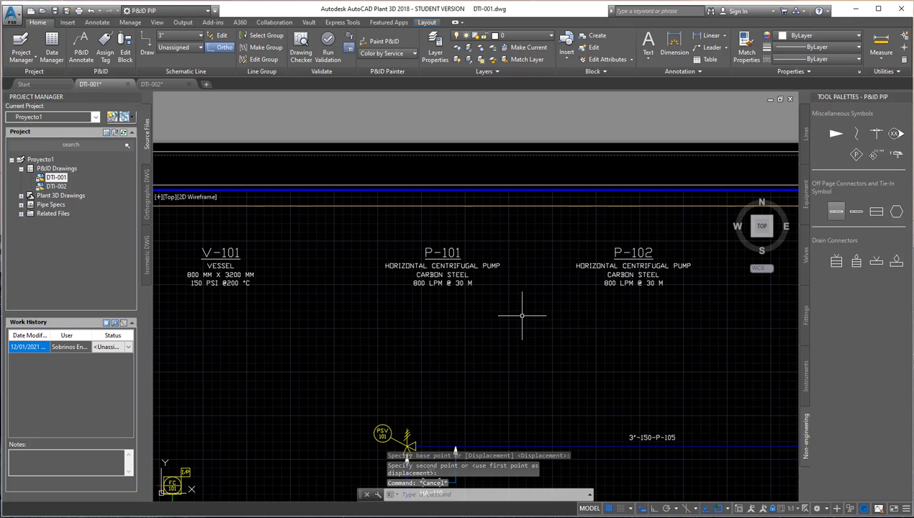
# - Zoom to extents to show the whole DTI-001 sheet
pyautogui.scroll(-2, 521, 314)
pyautogui.write('z')
pyautogui.press('Return')
pyautogui.write('e')
pyautogui.press('Return')
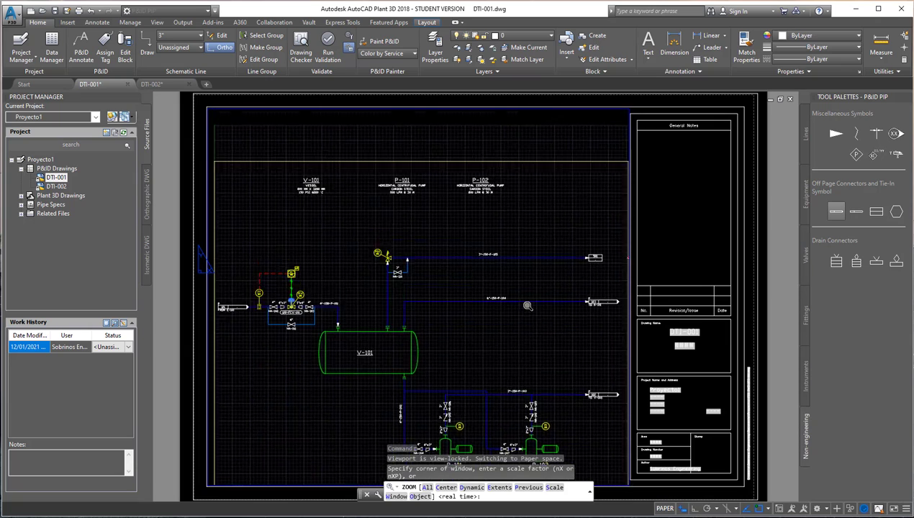